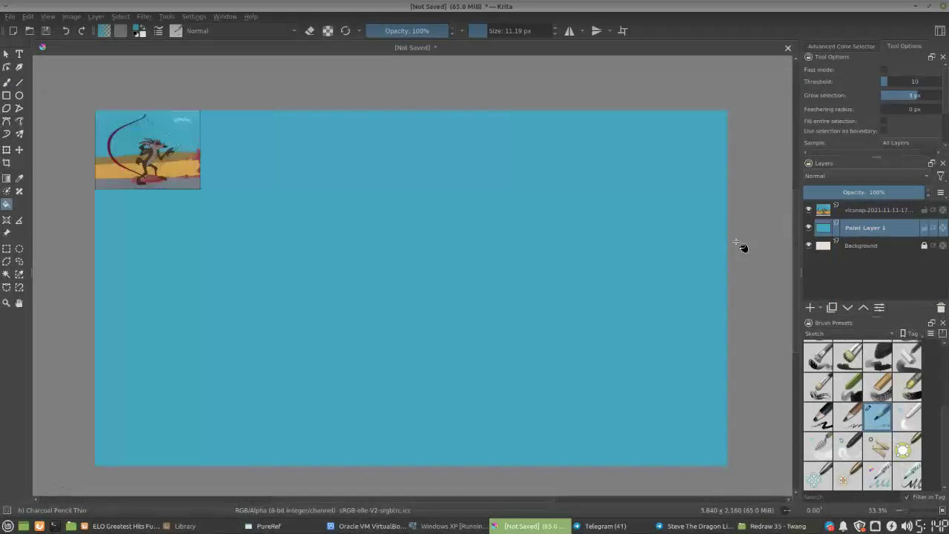
Merge the blue paint layer down into the background and add a new empty paint layer above it
key("ctrl+e")
left_click(811, 307)
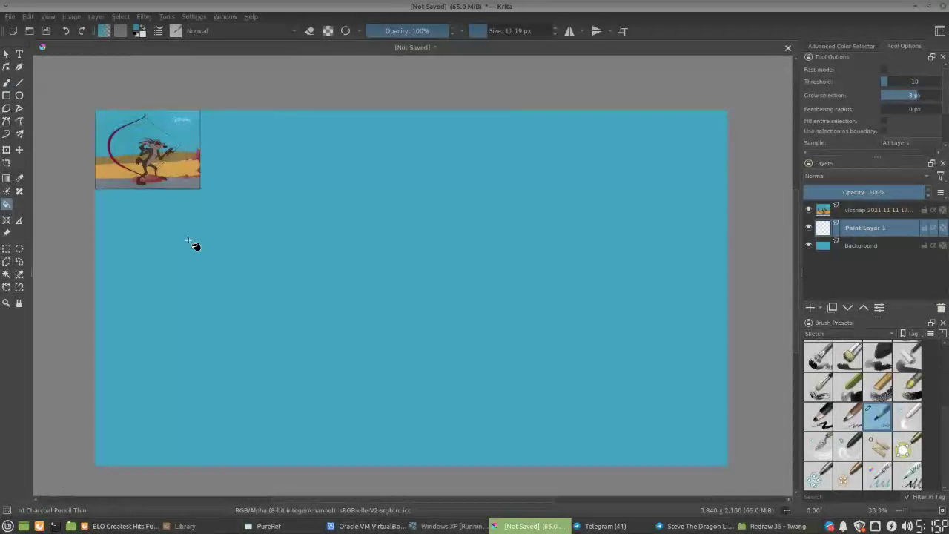
Select a strip about 4057 × 646 px across the canvas's lower edge and fill it with the reference image's road grey
scroll(170, 173, "up", 3)
scroll(171, 175, "down", 1)
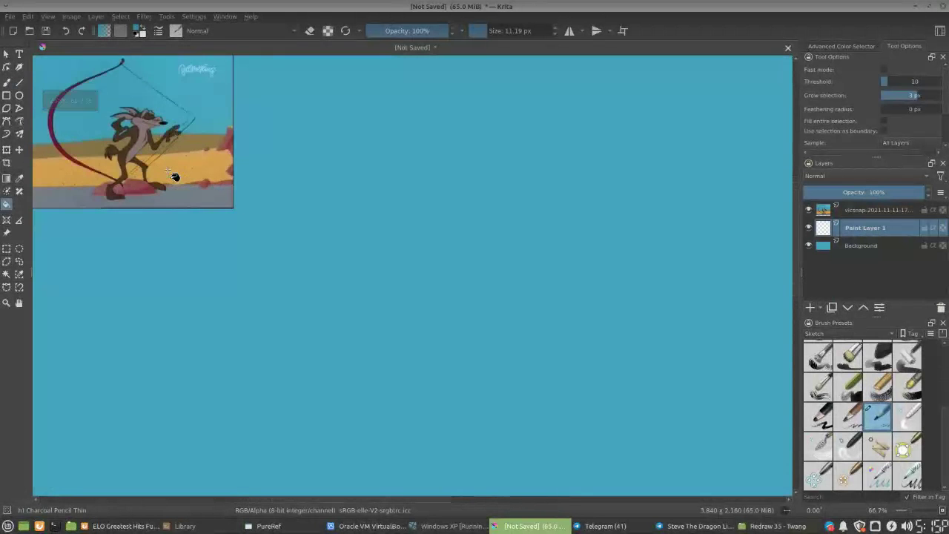
scroll(171, 175, "down", 1)
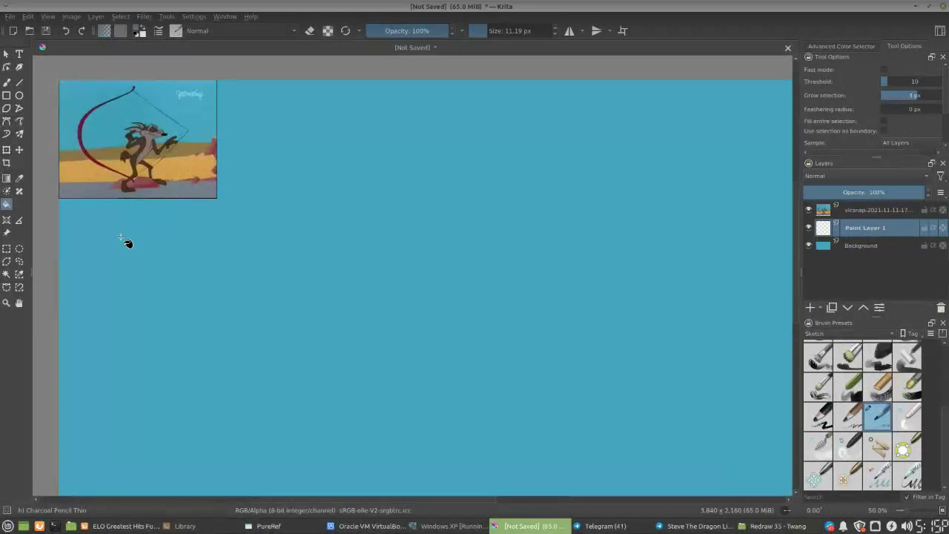
key("b")
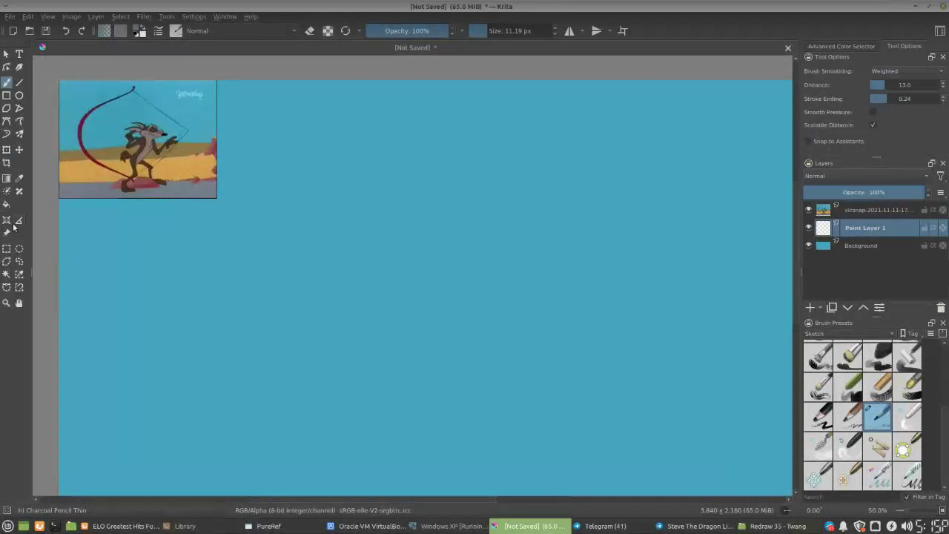
left_click(8, 250)
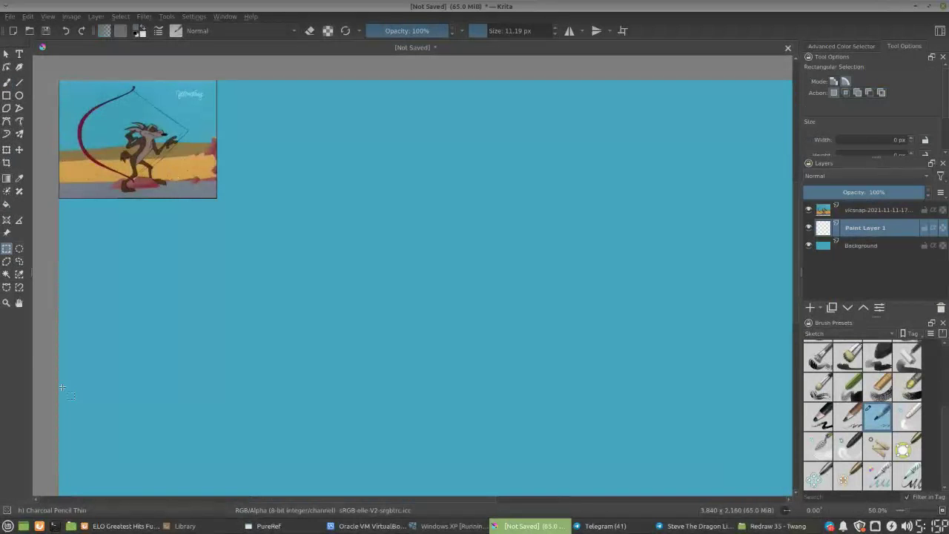
key("ctrl+minus")
left_click_drag(399, 290, 335, 245)
left_click_drag(86, 344, 735, 423)
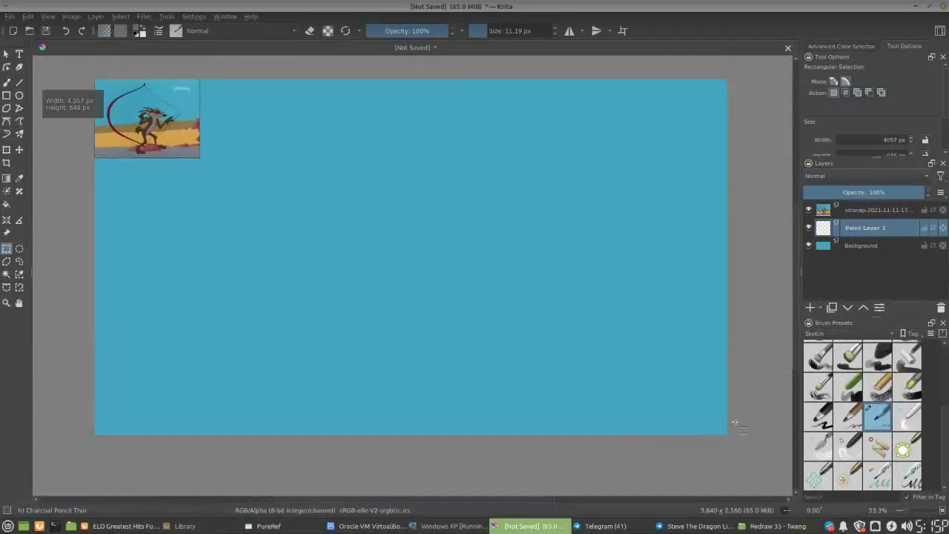
left_click(27, 16)
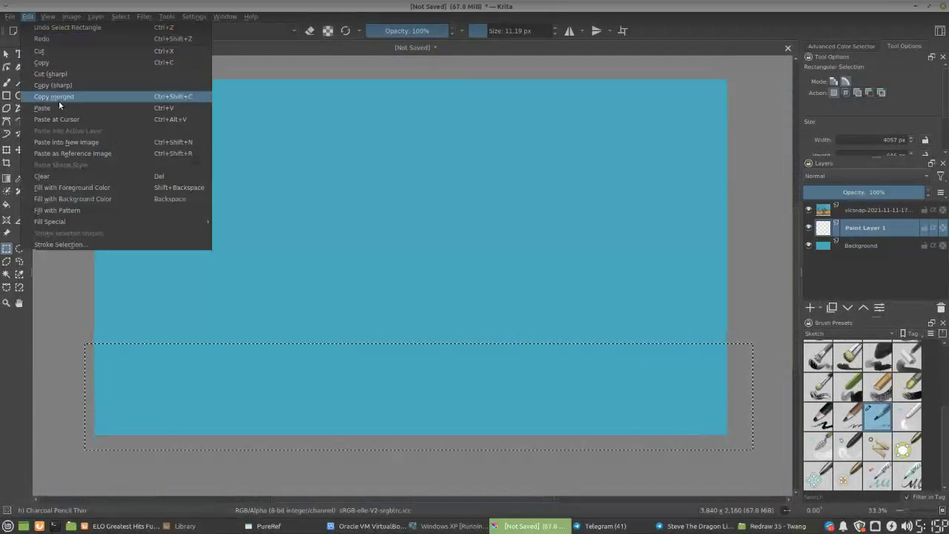
left_click(59, 176)
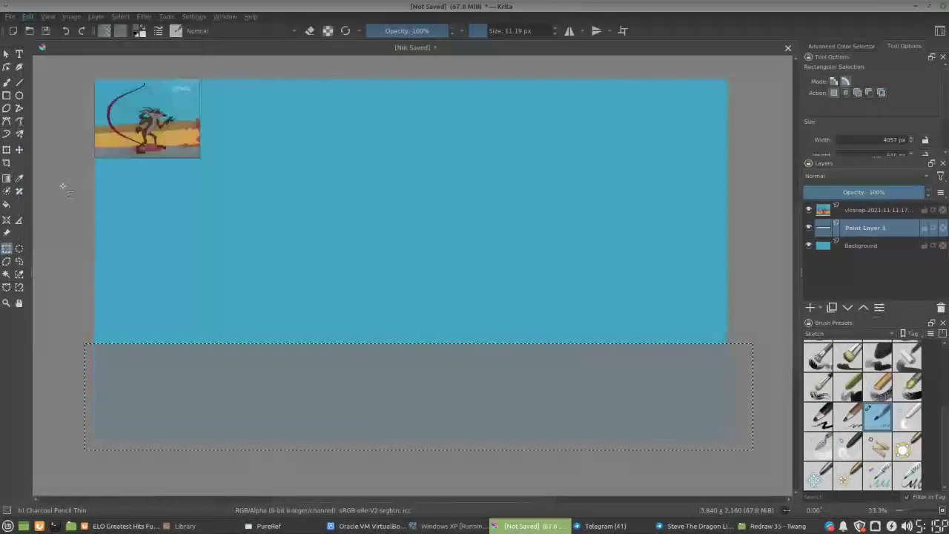
Rename the grey strip's layer as Road and add a new paint layer directly beneath it
double_click(856, 229)
type("Road")
key("Return")
left_click(810, 307)
left_click_drag(857, 236, 857, 250)
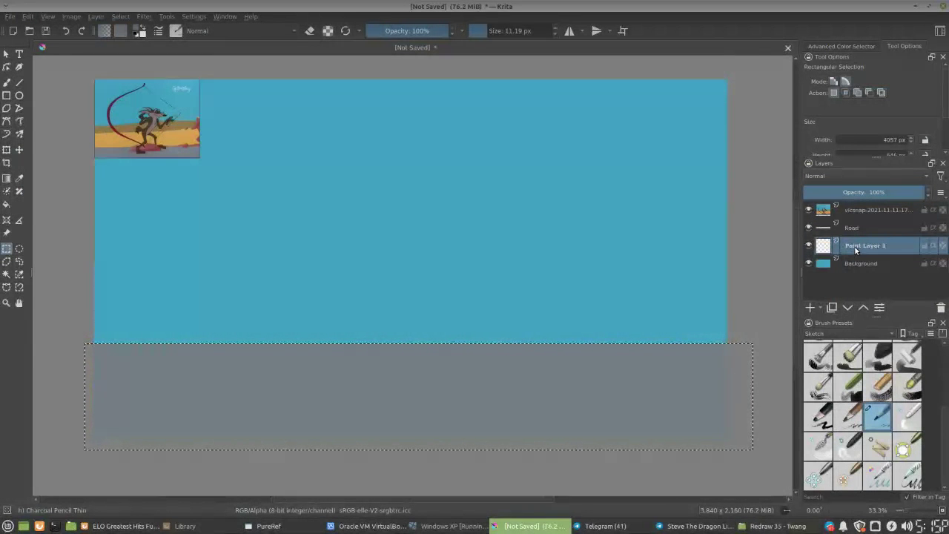
Sample the sandy orange from the reference image as the painting colour and clear the strip selection
key("b")
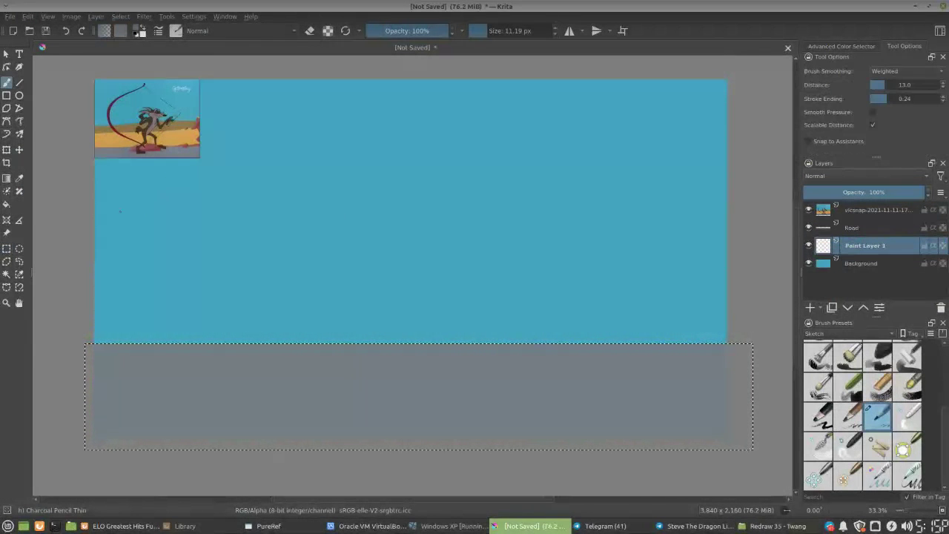
left_click(177, 142, "ctrl")
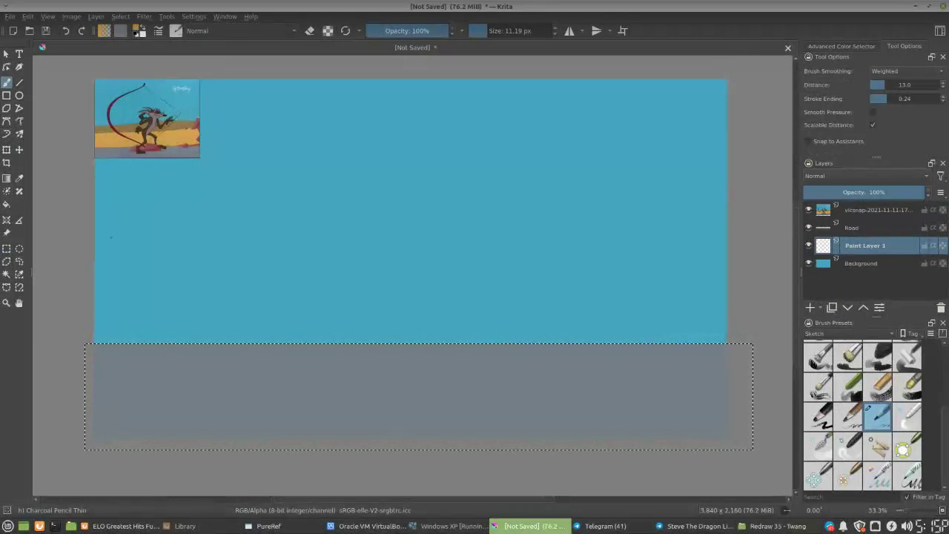
left_click(120, 16)
left_click(130, 36)
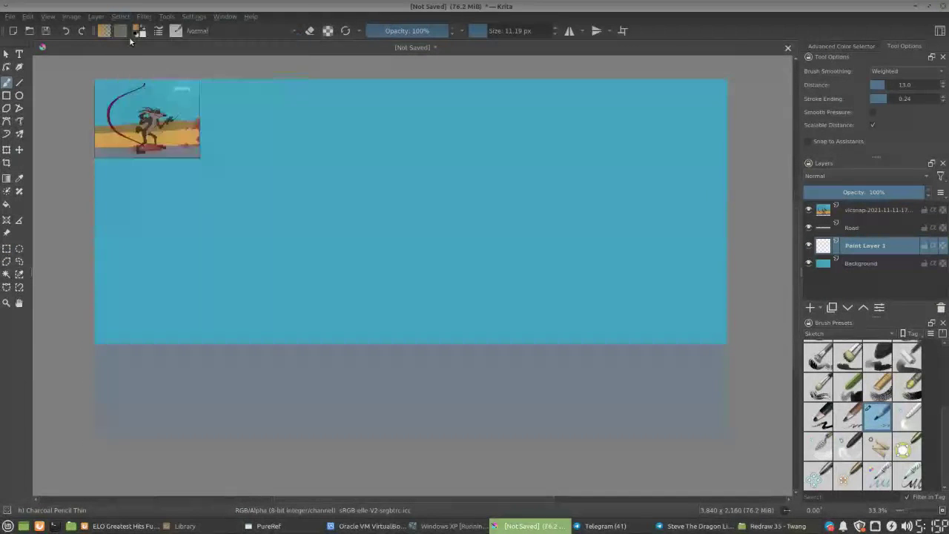
With a brush smoothing distance of 79.8, draw a gently rising orange hill contour across the canvas and fill the area beneath it
left_click_drag(884, 84, 900, 85)
mouse_move(99, 263)
left_mouse_down()
mouse_move(276, 257)
mouse_move(727, 203)
left_mouse_up()
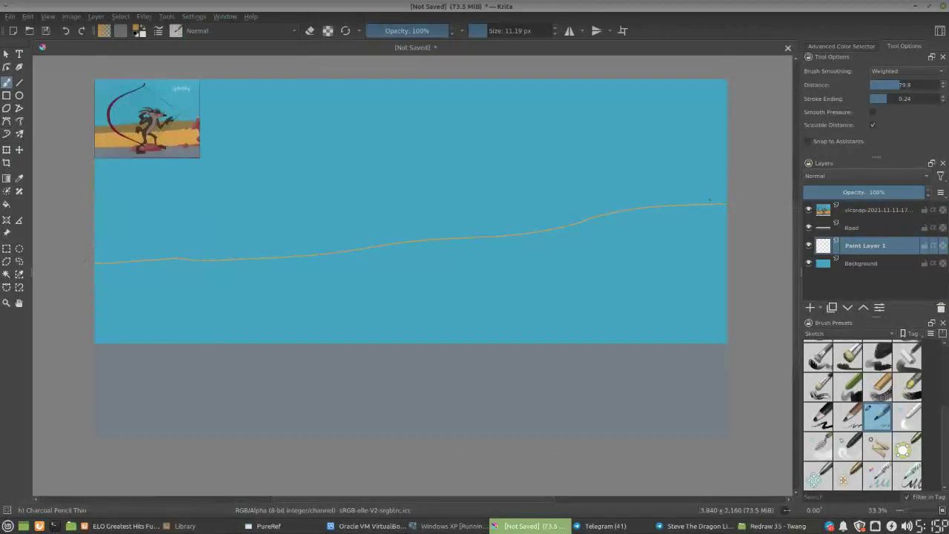
key("ctrl+z")
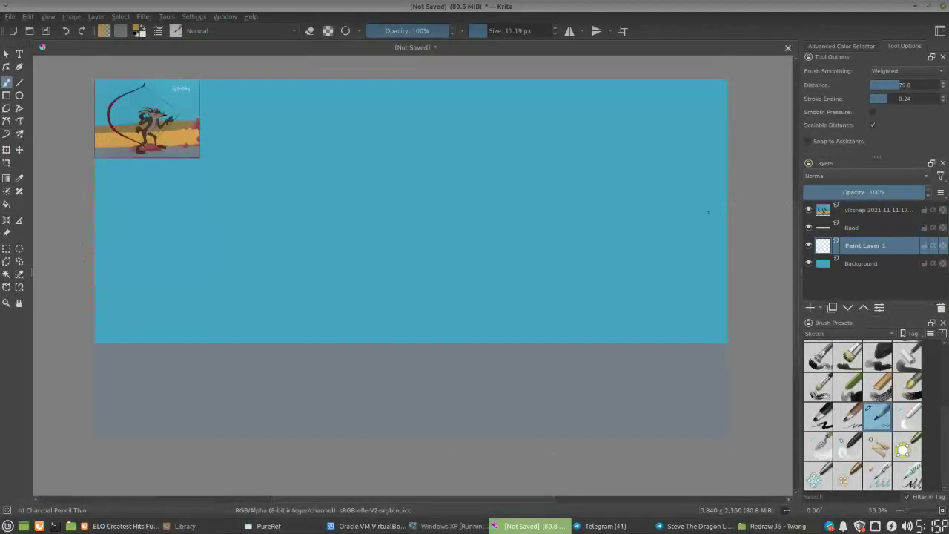
mouse_move(659, 219)
left_mouse_down()
mouse_move(596, 229)
mouse_move(95, 263)
left_mouse_up()
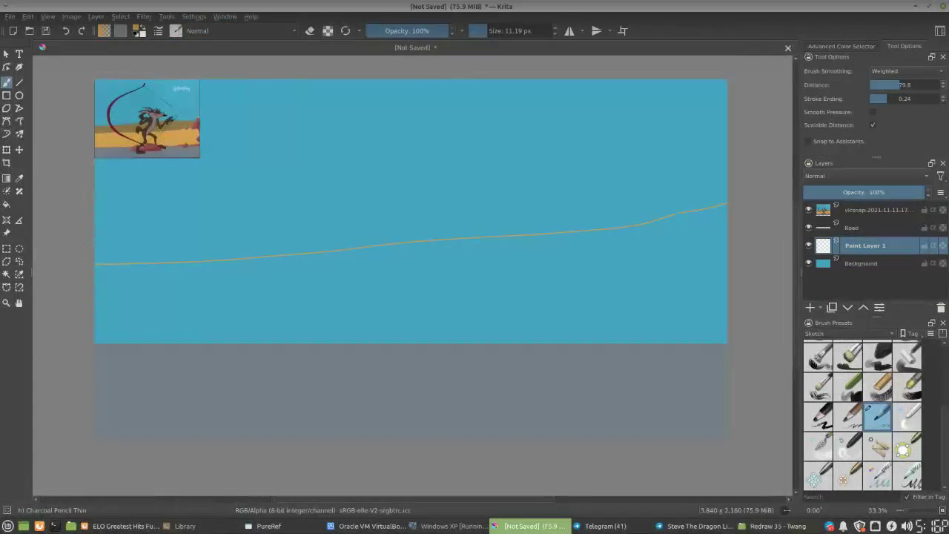
left_click(7, 205)
left_click(428, 287)
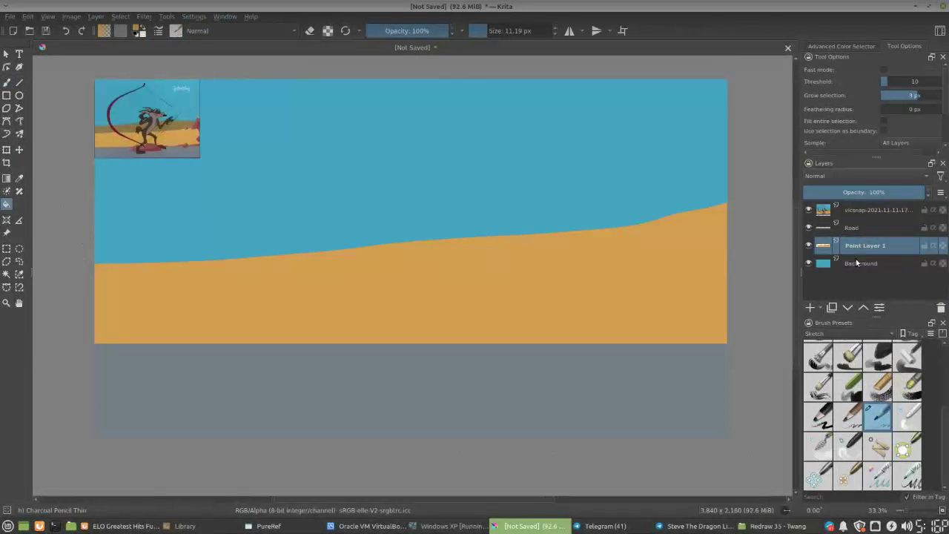
Rename the orange hill's layer as back hill 1
double_click(875, 248)
type("back h")
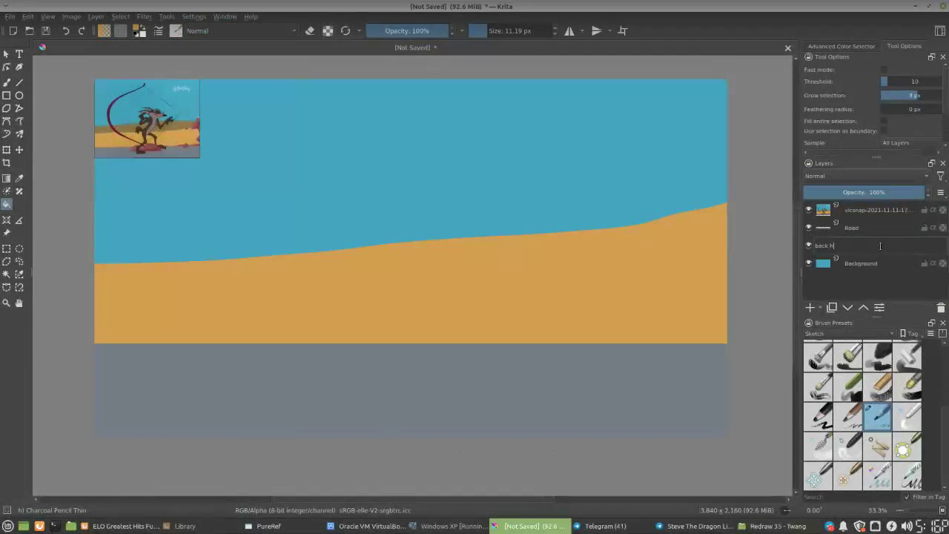
type("ill 1")
key("Return")
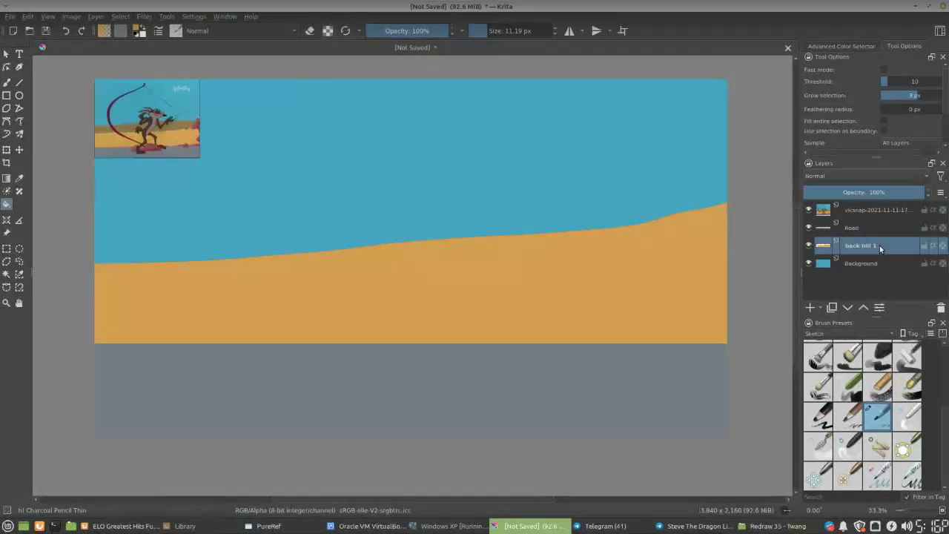
Add a new paint layer beneath back hill 1 and name it back hill 2
left_click(810, 307)
left_click_drag(861, 252, 866, 271)
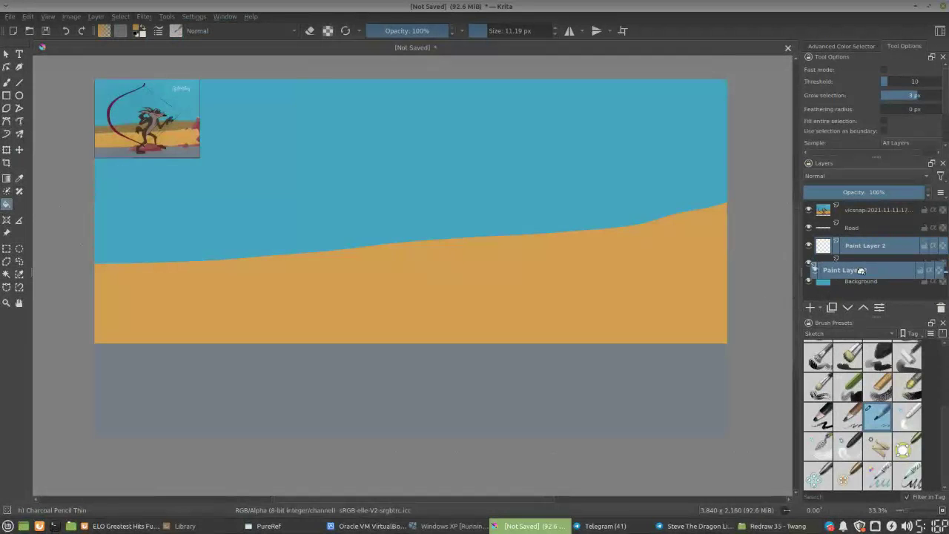
double_click(864, 264)
type("bac")
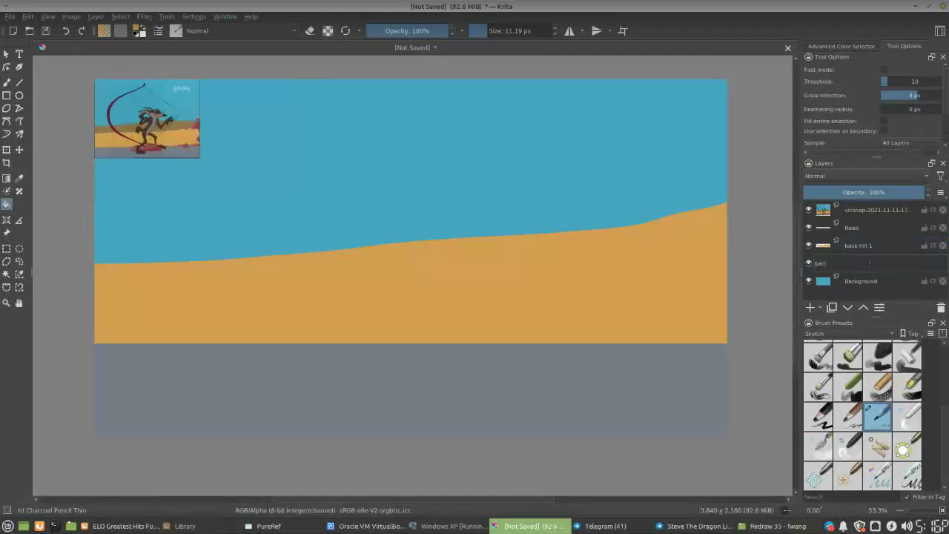
type("k hill 2")
key("Return")
Try to draw a brown contour for the farther hill above the right half of the orange hill
key("b")
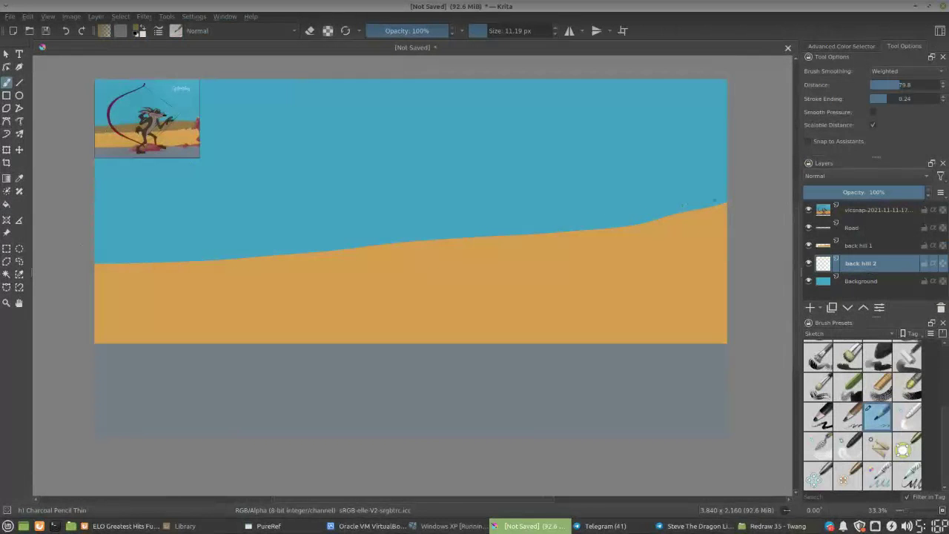
right_click(375, 205)
left_click(311, 220)
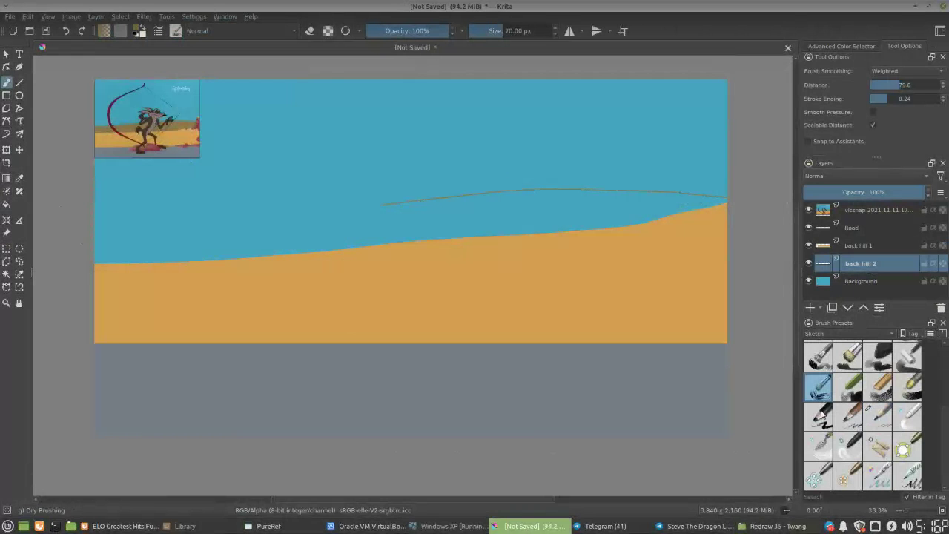
Switch to the Ink-4 Pen Rough brush from the Ink presets and undo the trial hill contour
left_click(849, 334)
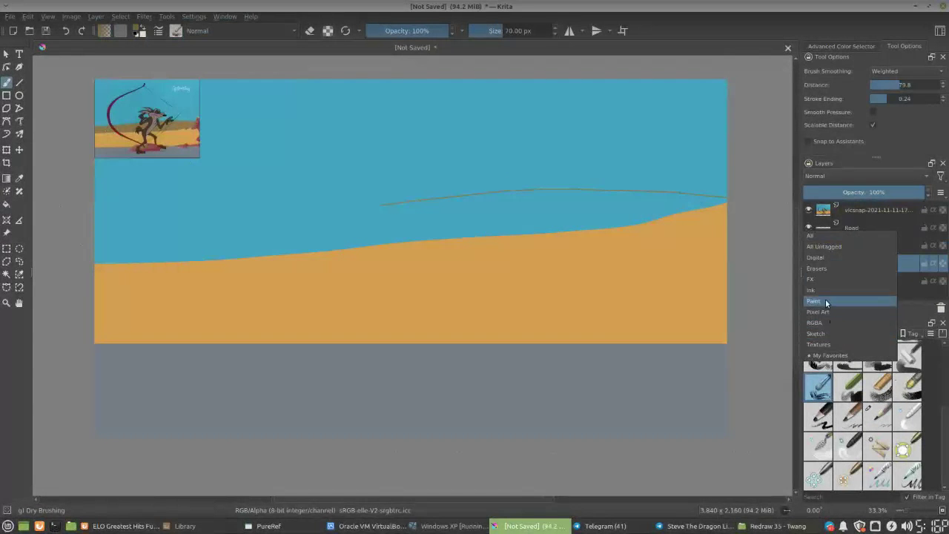
left_click(823, 290)
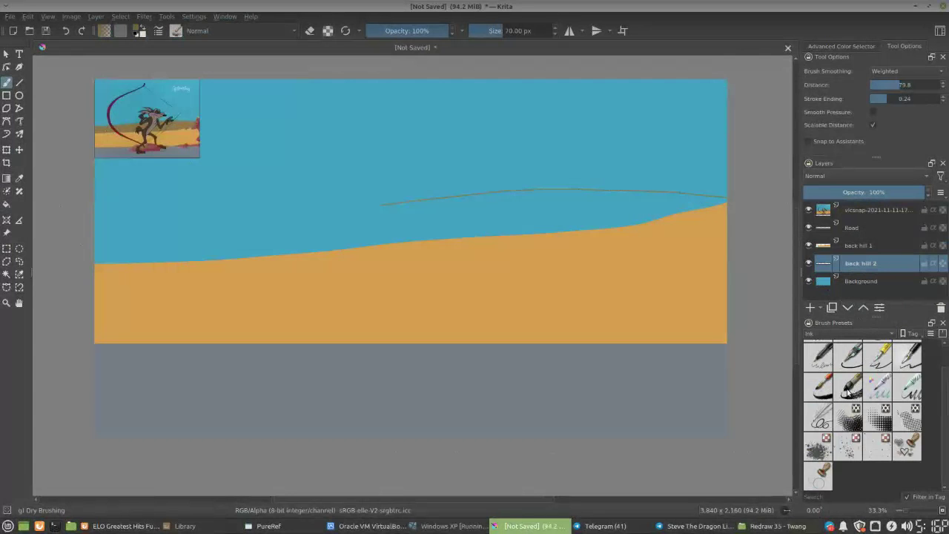
left_click(907, 357)
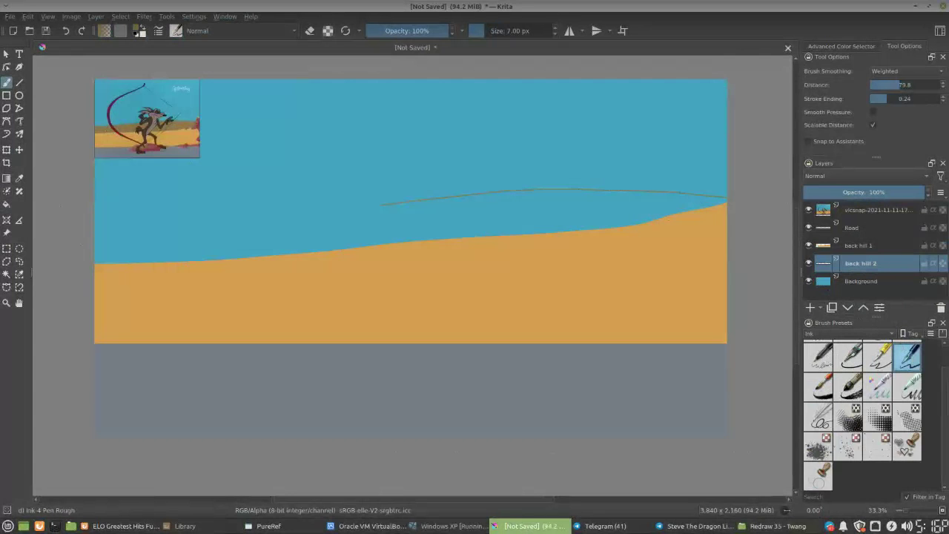
key("ctrl+z")
Draw a brown hill contour with a central peak across the canvas and fill the area down to the orange hill
left_click_drag(644, 193, 467, 169)
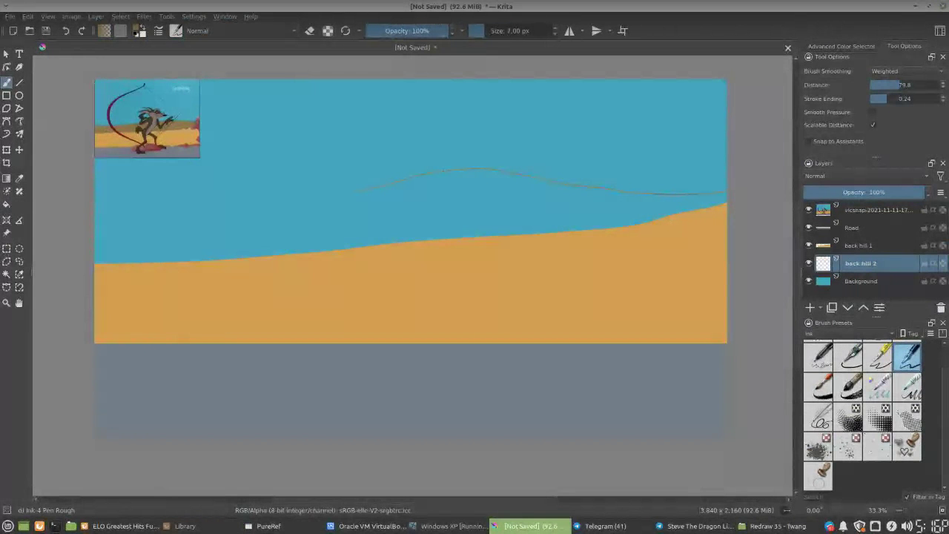
left_click(7, 204)
left_click(474, 215)
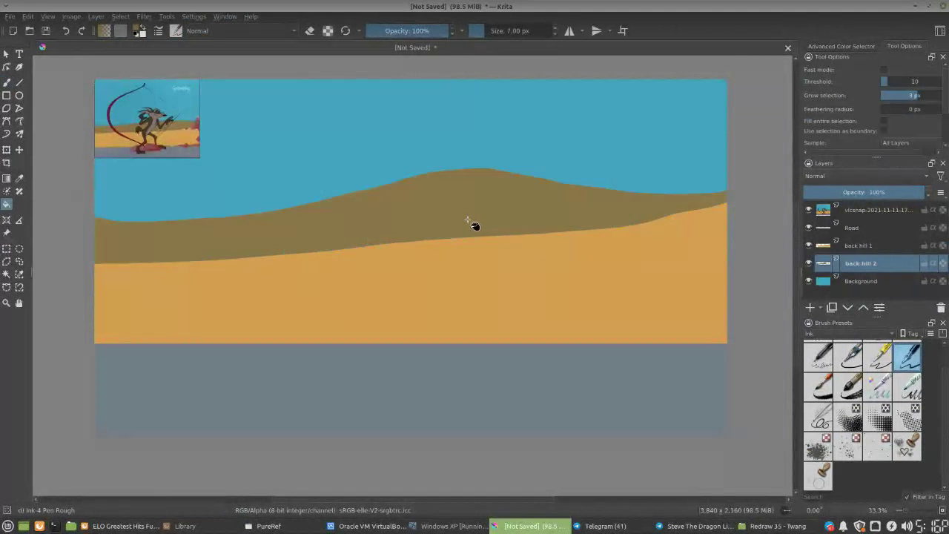
Squash the brown hill slightly by lowering its upper edge with a free transform
key("b")
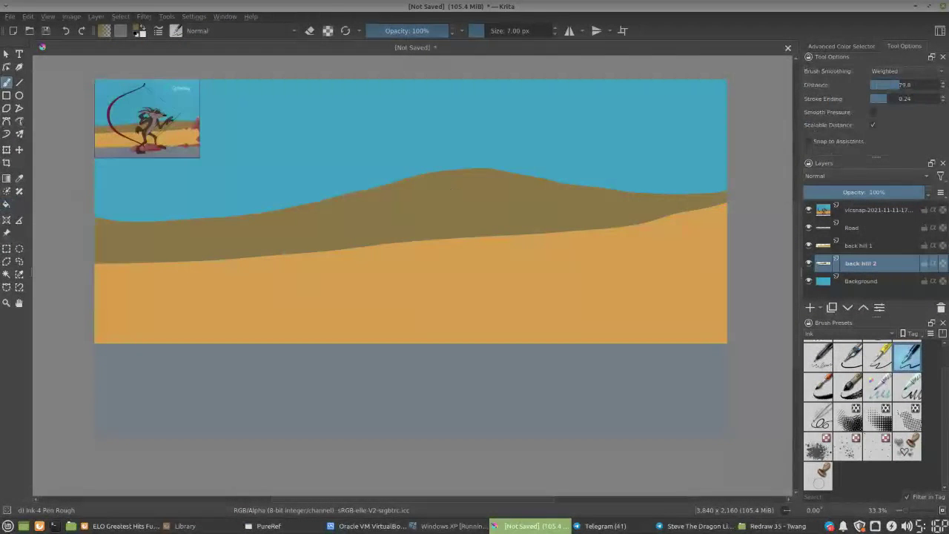
key("ctrl+t")
mouse_move(406, 168)
left_mouse_down()
mouse_move(406, 186)
mouse_move(407, 176)
left_mouse_up()
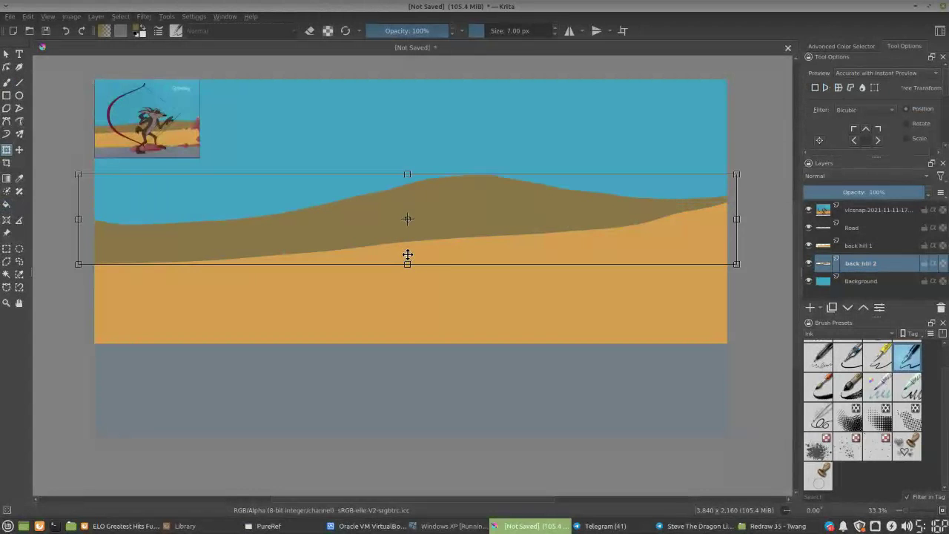
key("Return")
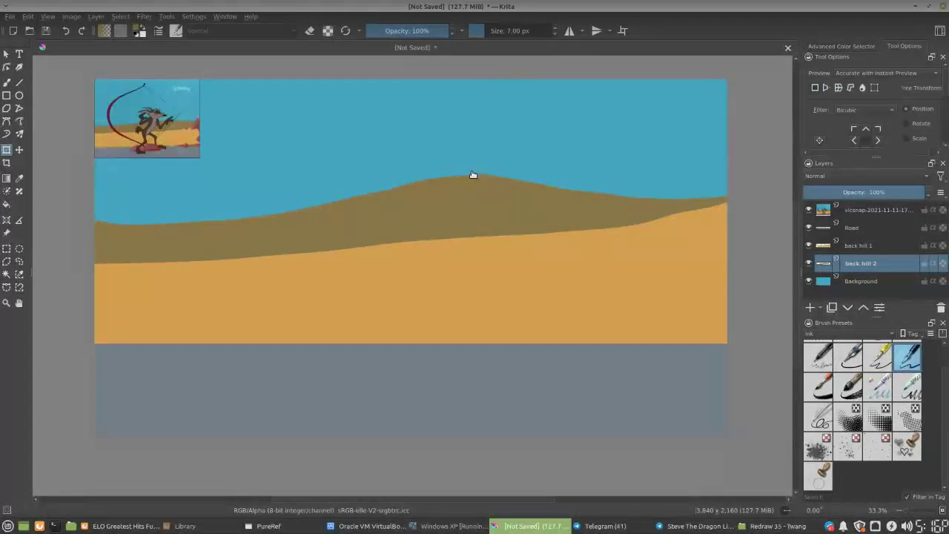
Try to raise the brown hill's right slope with the Ink-8 Sumi-e brush
key("b")
left_click(849, 386)
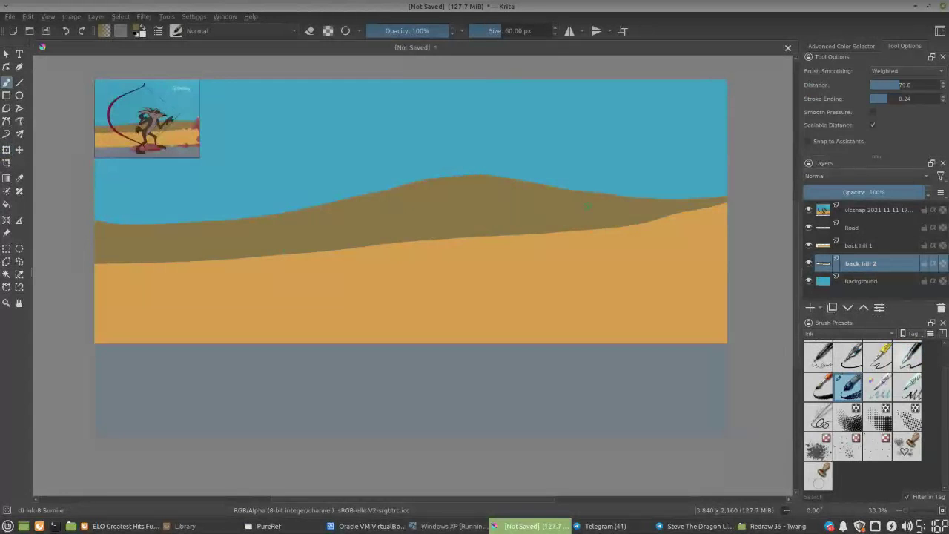
mouse_move(604, 195)
left_mouse_down()
mouse_move(725, 196)
mouse_move(560, 187)
left_mouse_up()
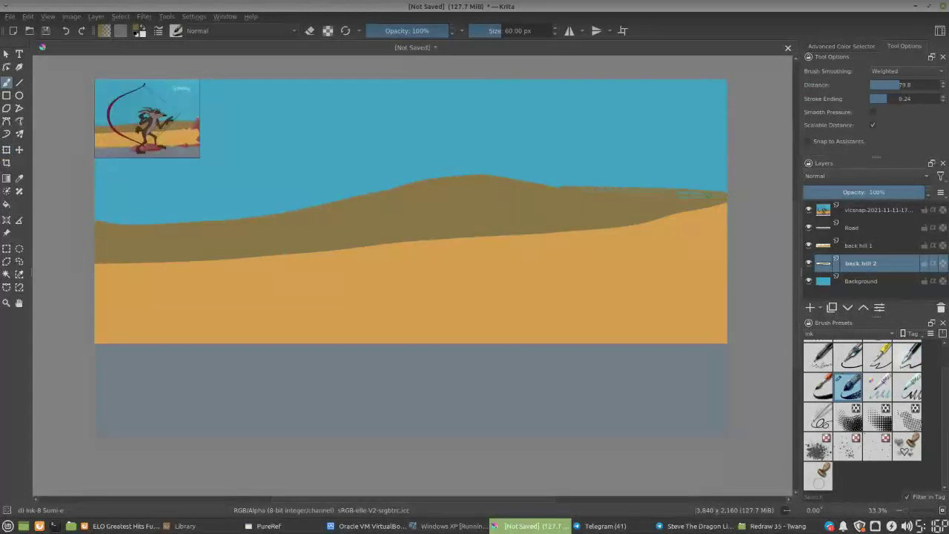
Raise and smooth the brown hill's right slope out to the canvas edge with the Basic-1 brush at 40 px
scroll(911, 362, "up", 2)
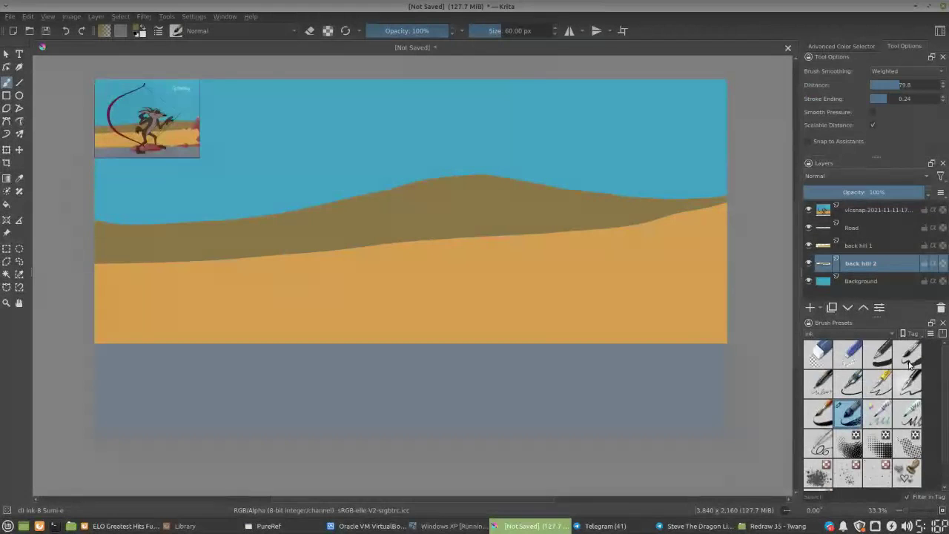
left_click(881, 358)
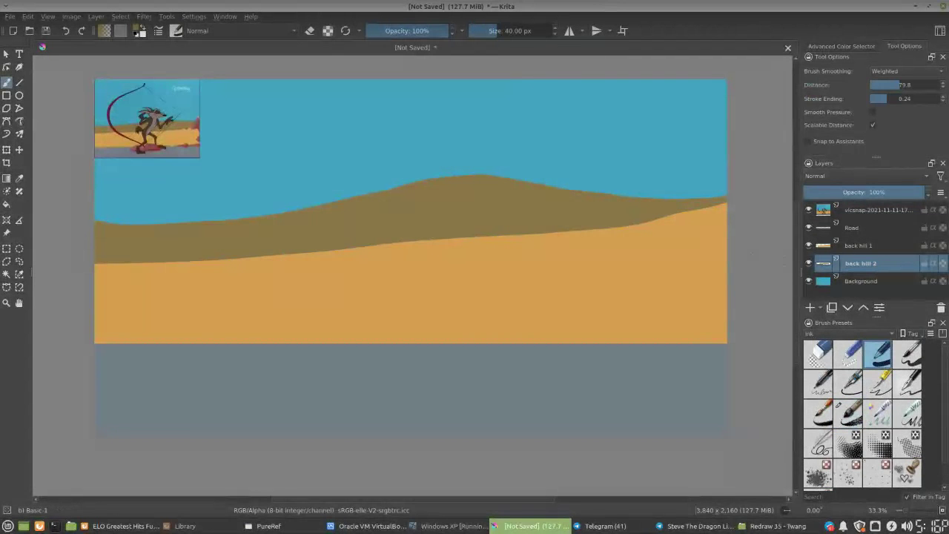
mouse_move(608, 195)
left_mouse_down()
mouse_move(740, 196)
mouse_move(543, 184)
left_mouse_up()
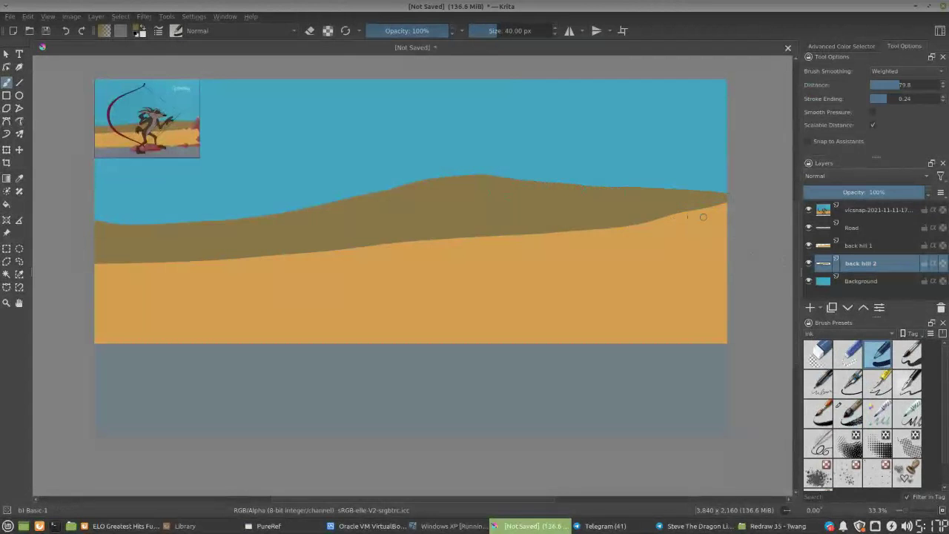
Raise and smooth the brown hill's peak and right slope with brown brush strokes
mouse_move(690, 215)
left_mouse_down()
mouse_move(723, 190)
mouse_move(687, 217)
left_mouse_up()
left_click_drag(639, 183, 551, 178)
right_click(545, 176)
right_click(545, 177)
left_click_drag(625, 193, 537, 183)
key("ctrl+z")
left_click(567, 190, "ctrl")
left_click_drag(597, 184, 476, 174)
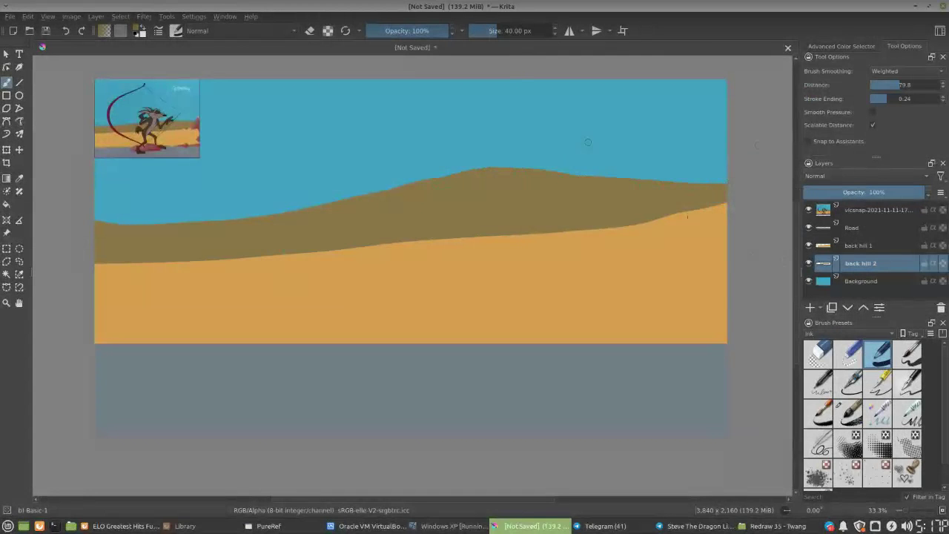
key("alt+Tab")
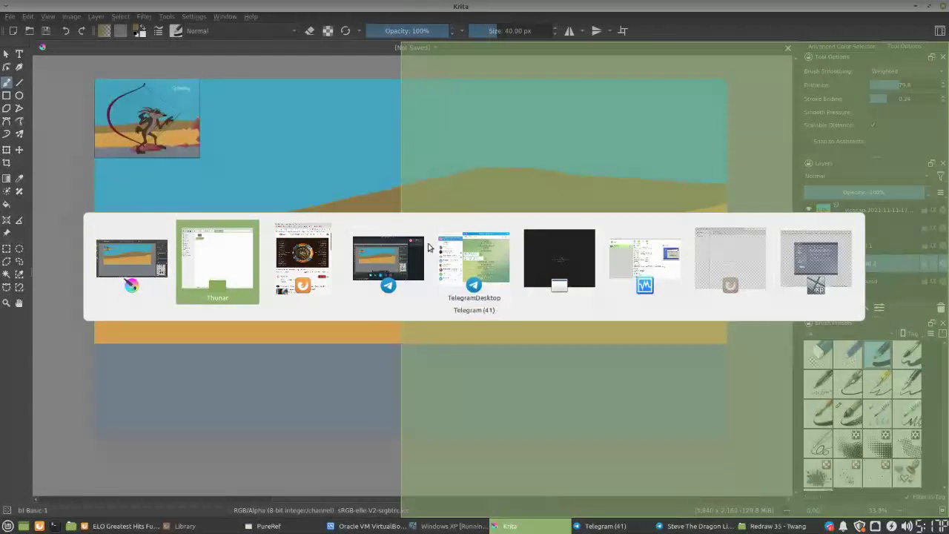
left_click(461, 247)
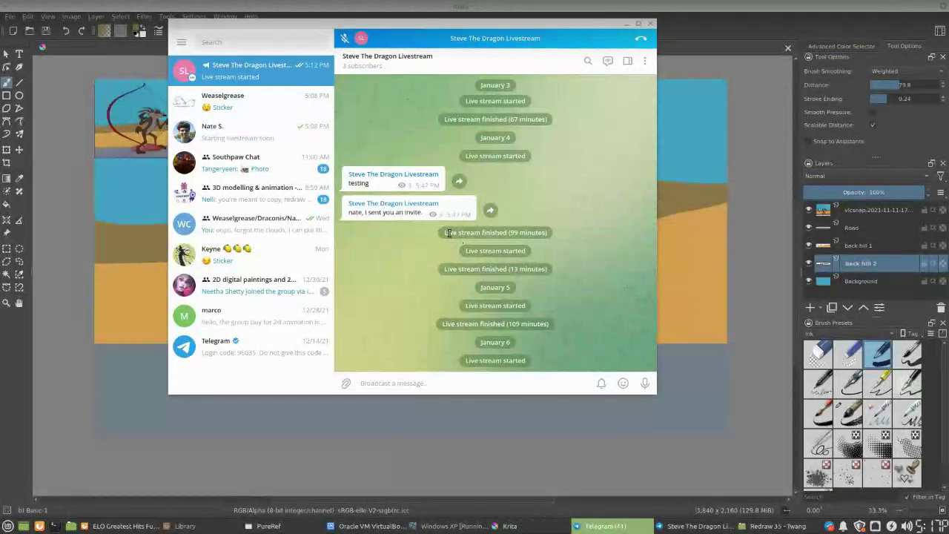
key("alt+Tab")
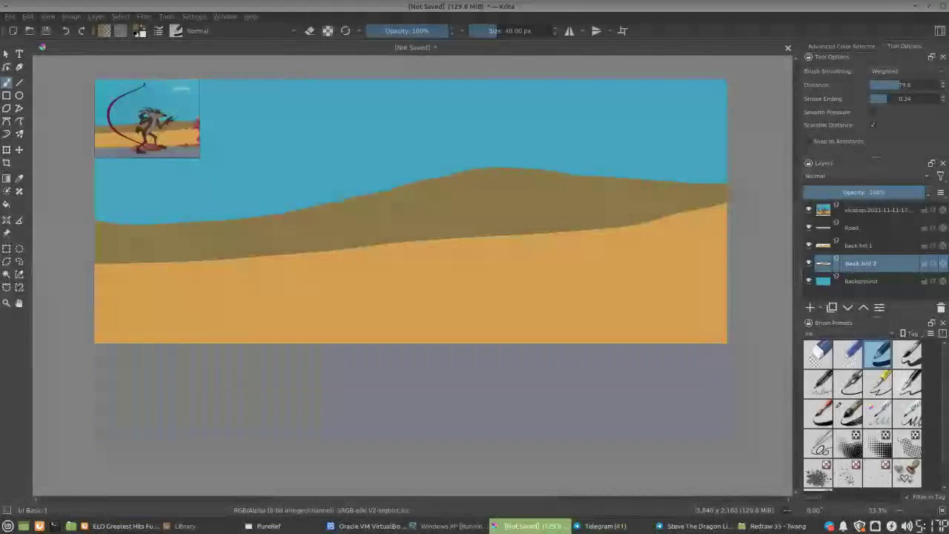
Enlarge the reference image to about twice its size with a free transform, keeping its upper-left corner in place
key("ctrl+plus")
left_click_drag(222, 230, 522, 335)
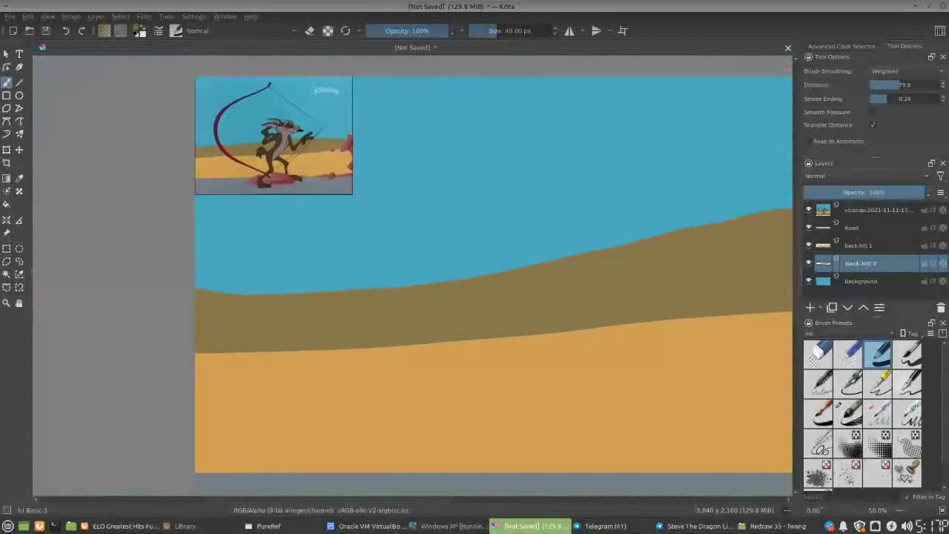
left_click(866, 209)
key("ctrl+t")
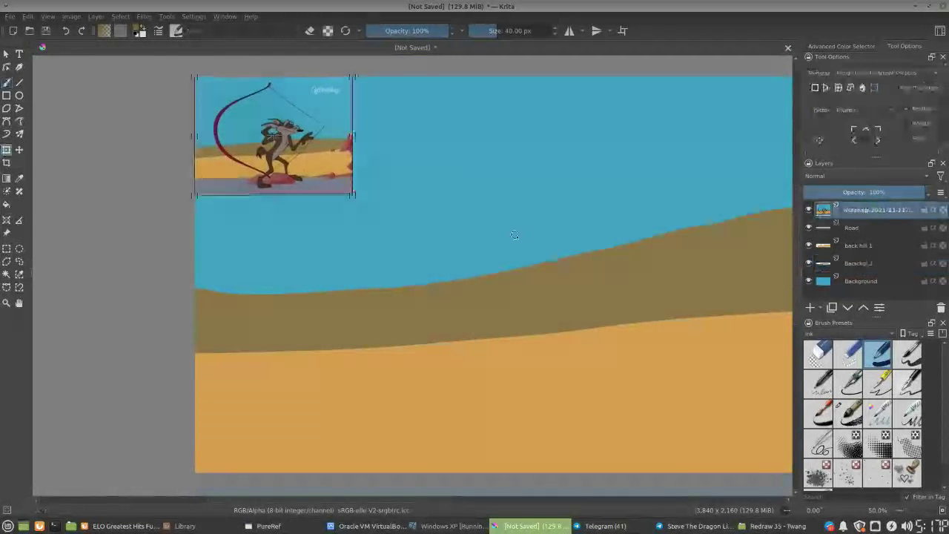
left_click_drag(352, 195, 509, 312)
key("Return")
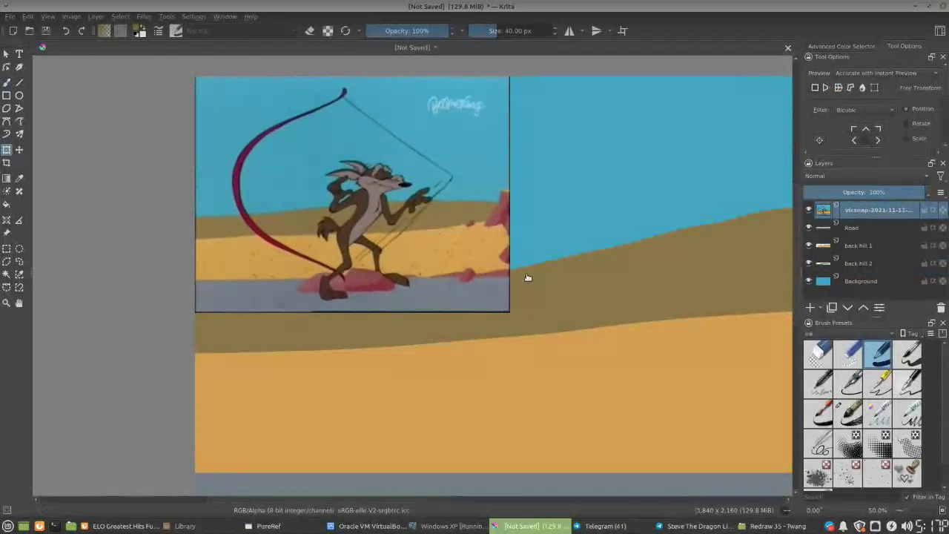
Choose the Ink-4 Pen Rough brush and sample the reference rock's pink colour, discarding the newly added empty layer
key("b")
left_click(810, 307)
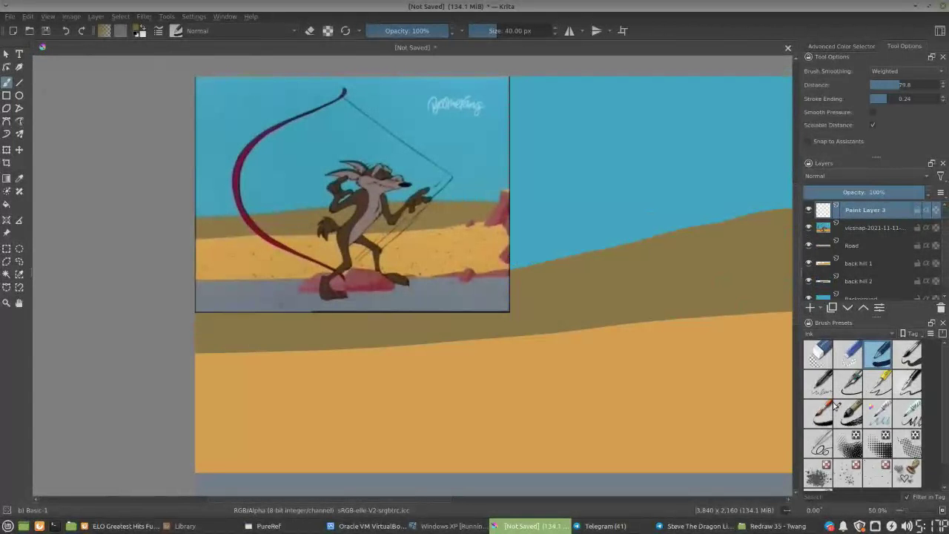
left_click(912, 383)
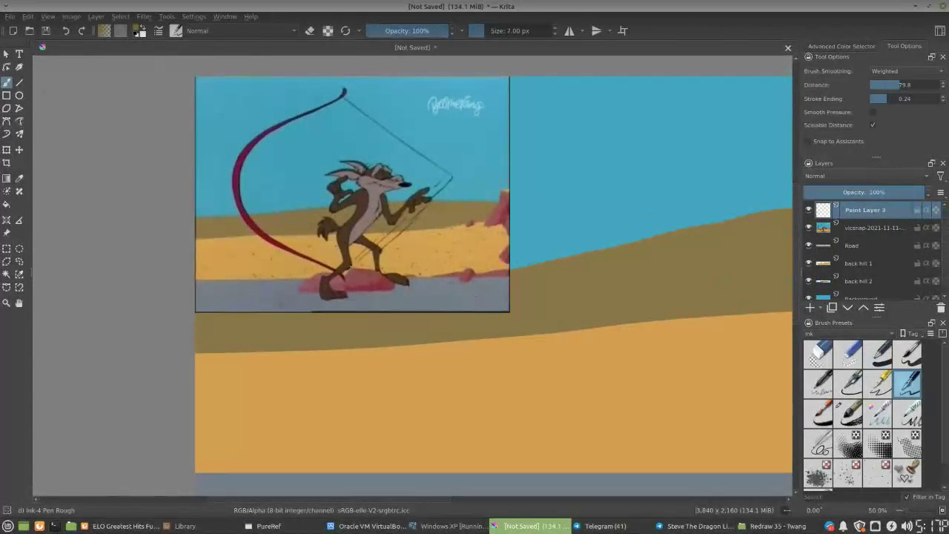
left_click_drag(456, 328, 344, 238)
key("ctrl+minus")
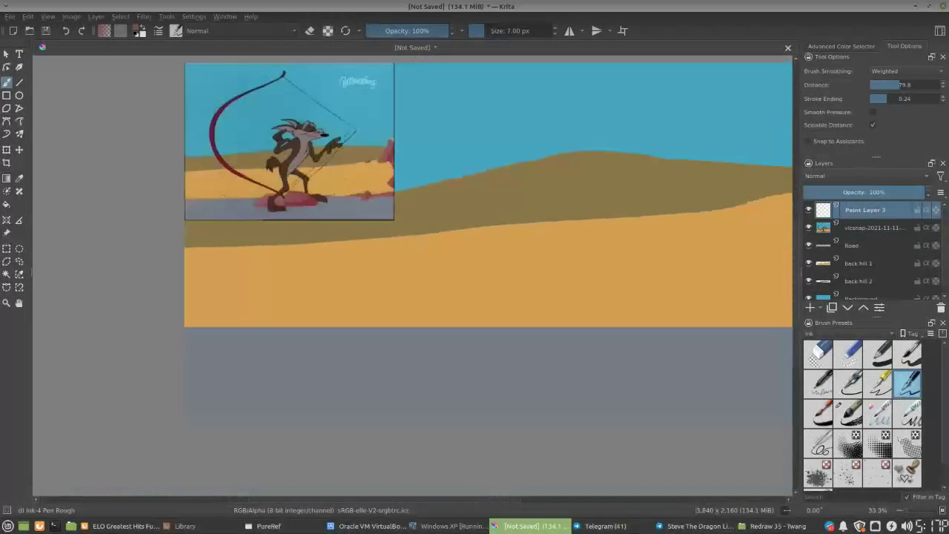
left_click_drag(422, 307, 402, 292)
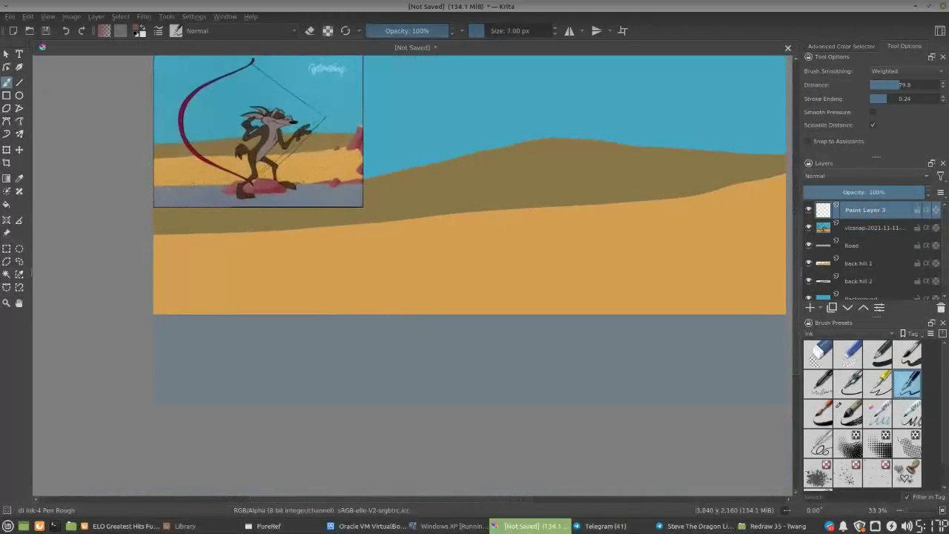
key("shift+Delete")
Draw a rounded rock outline on the road with a 27.37 px brush and fill it with pink
key("minus")
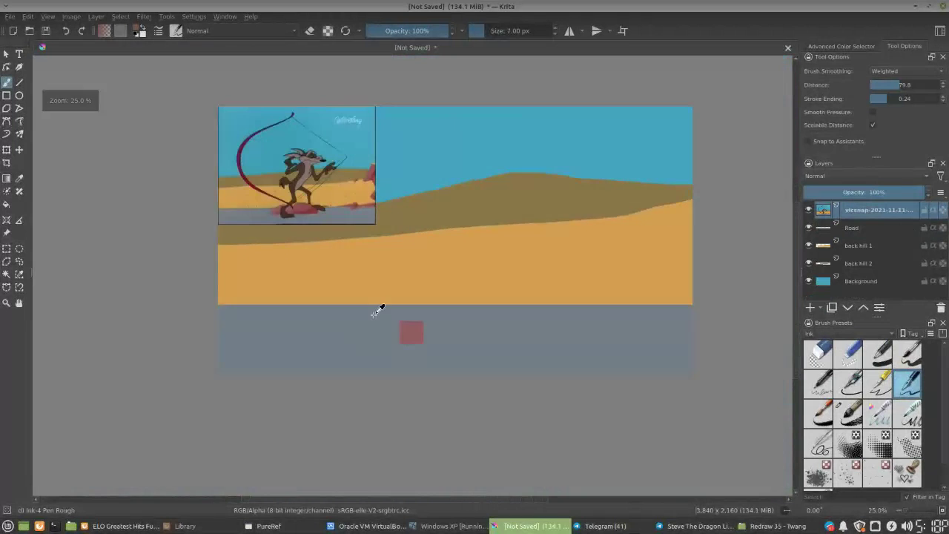
left_click_drag(398, 297, 411, 298, "shift")
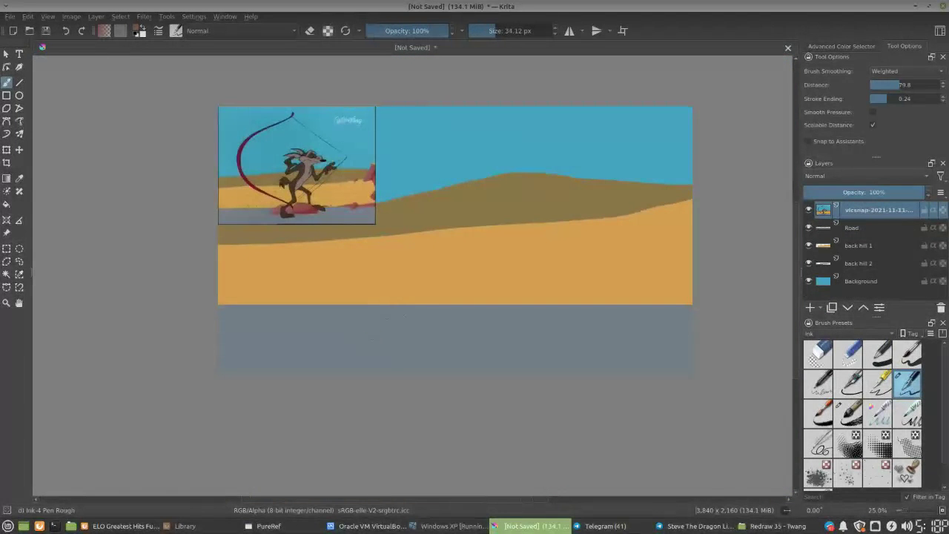
left_click_drag(375, 334, 368, 335, "shift")
left_click(6, 204)
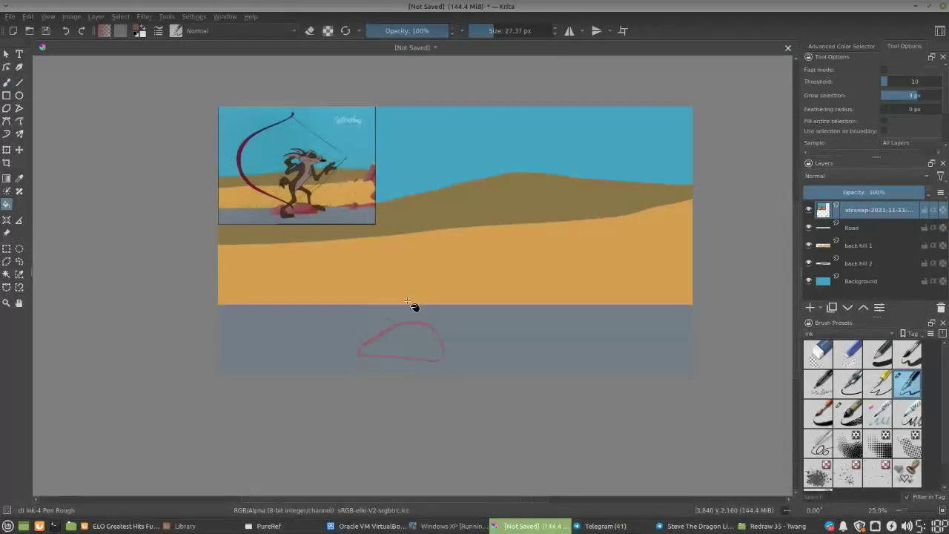
left_click(422, 343)
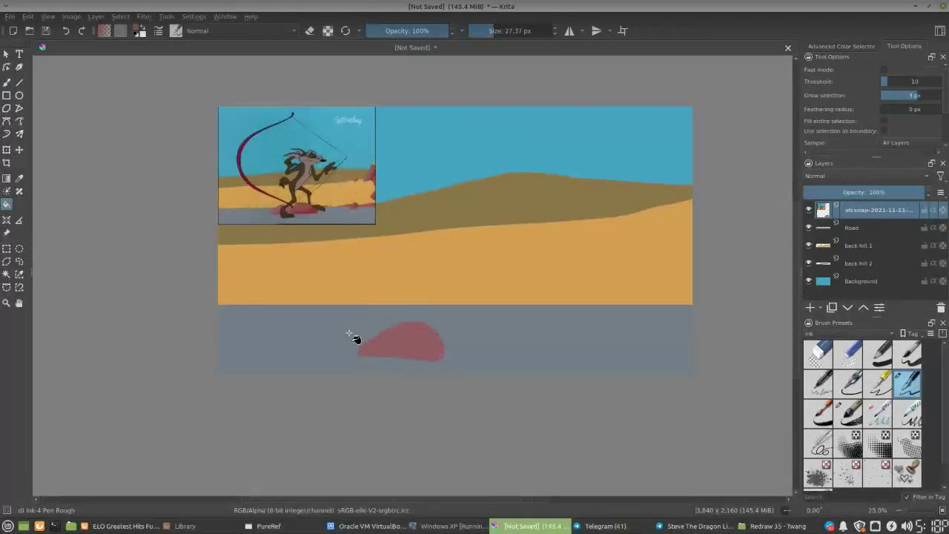
Flatten the pink rock's base by selecting a rectangular strip along it and deleting its contents
left_click(6, 249)
left_click_drag(462, 372, 349, 355)
left_click(499, 311)
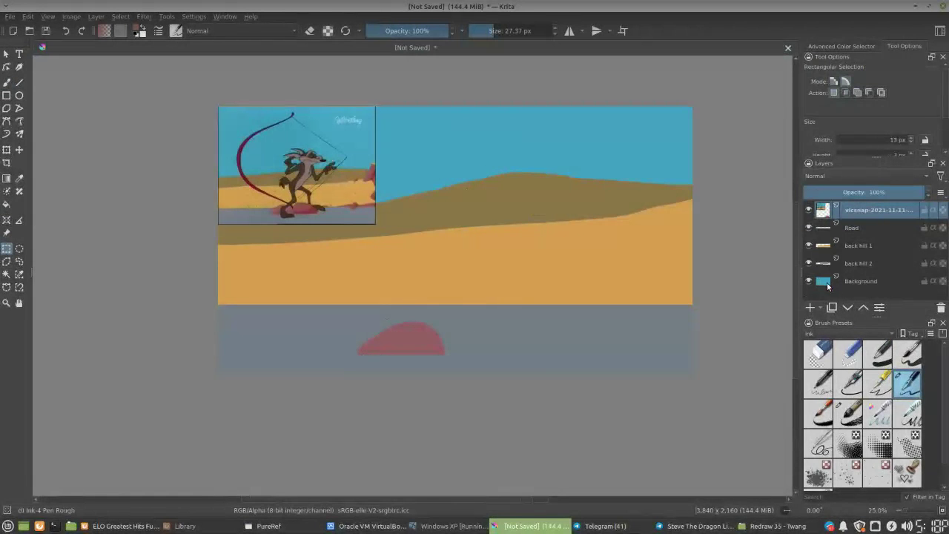
Cut the pink rock out of the reference layer with a freehand selection and paste it onto its own layer
left_click(19, 261)
left_click_drag(468, 338, 372, 314)
key("ctrl+x")
key("ctrl+v")
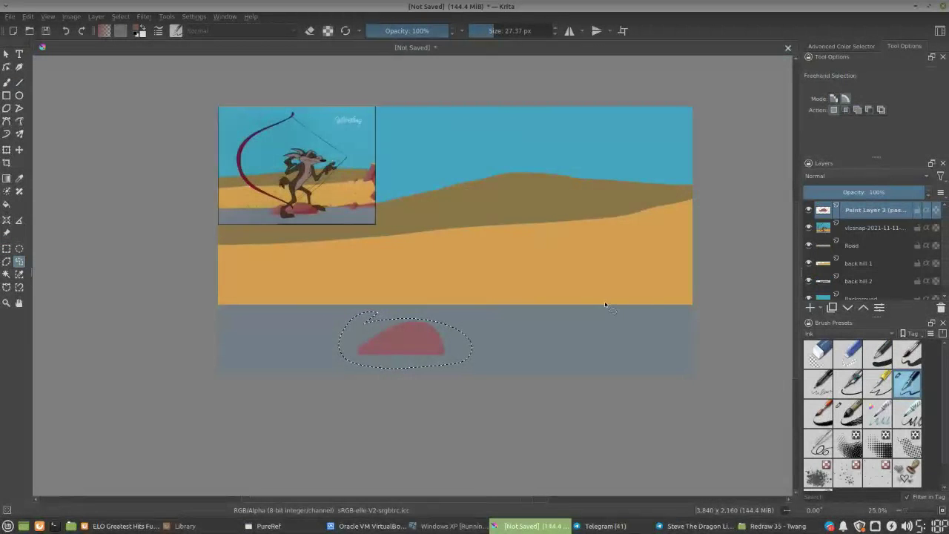
Add an empty paint layer directly below the pasted rock layer and clear the freehand selection
left_click(812, 307)
left_click_drag(864, 212, 862, 230)
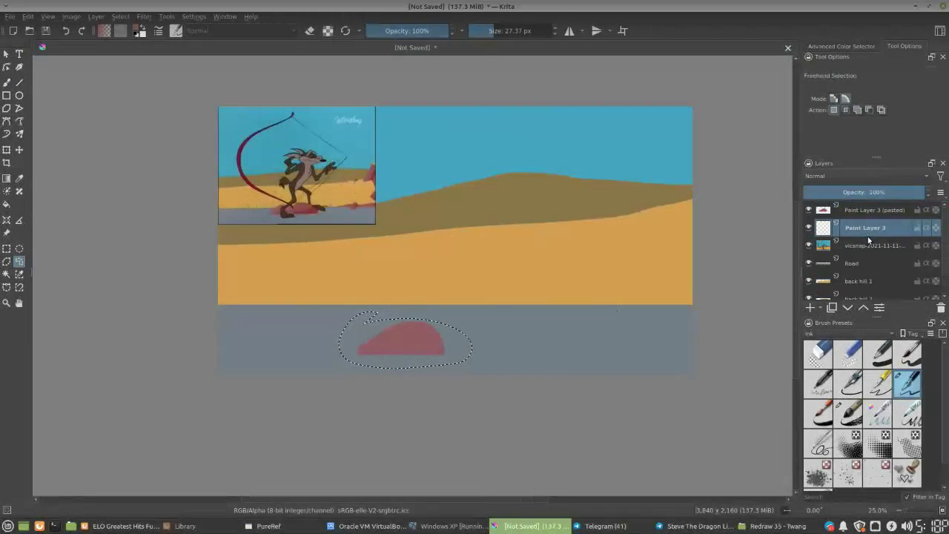
key("b")
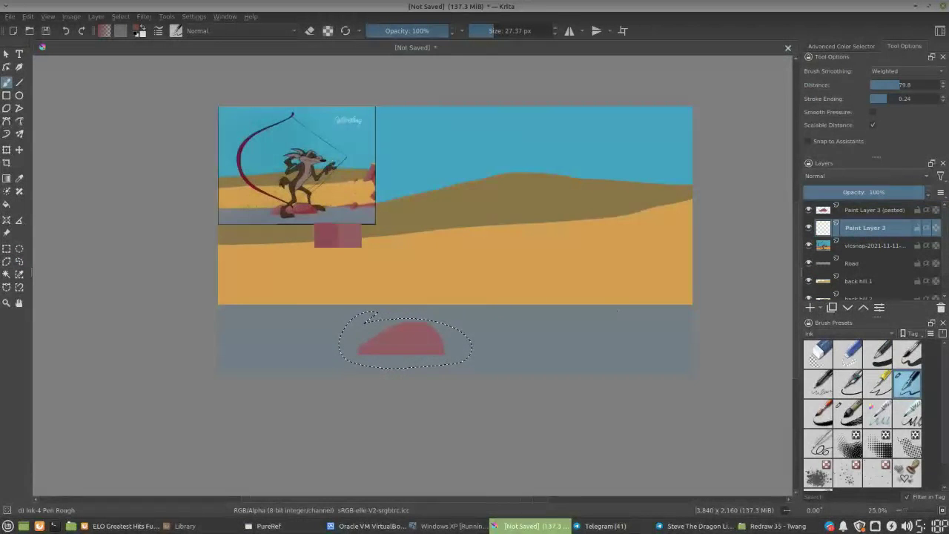
left_click(120, 16)
left_click(132, 39)
Draw a second rock outline against the pink rock's right side and fill it with darker red
key("plus")
left_click_drag(519, 283, 483, 271)
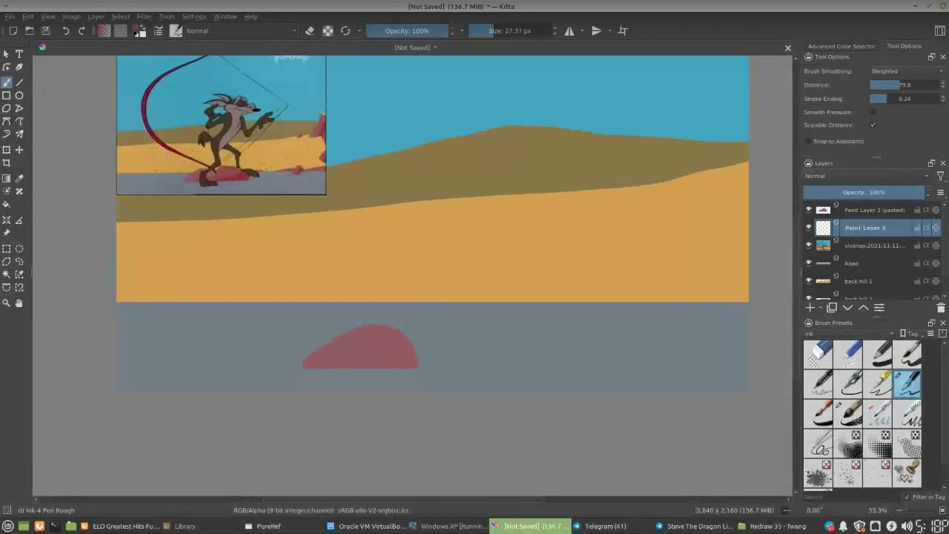
mouse_move(413, 341)
left_mouse_down()
mouse_move(470, 329)
mouse_move(518, 355)
mouse_move(421, 367)
mouse_move(517, 358)
left_mouse_up()
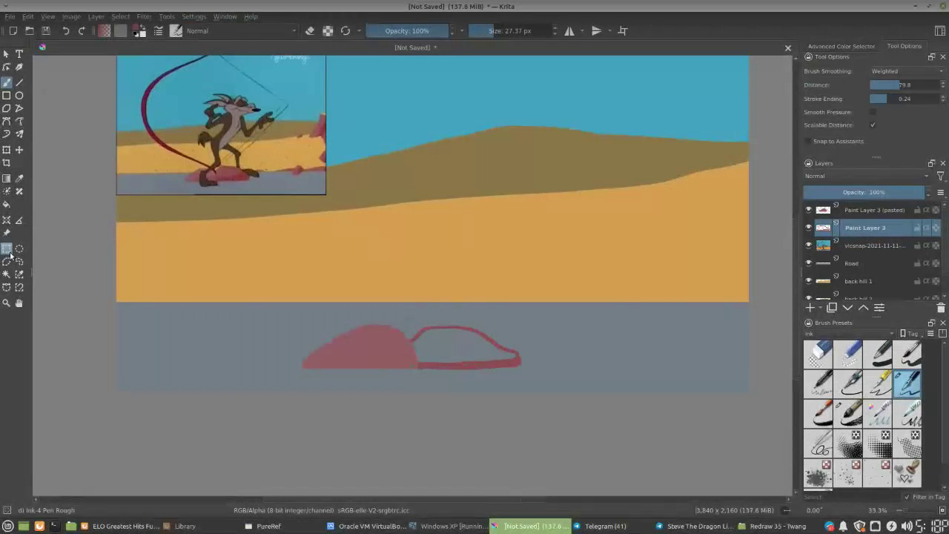
left_click(6, 204)
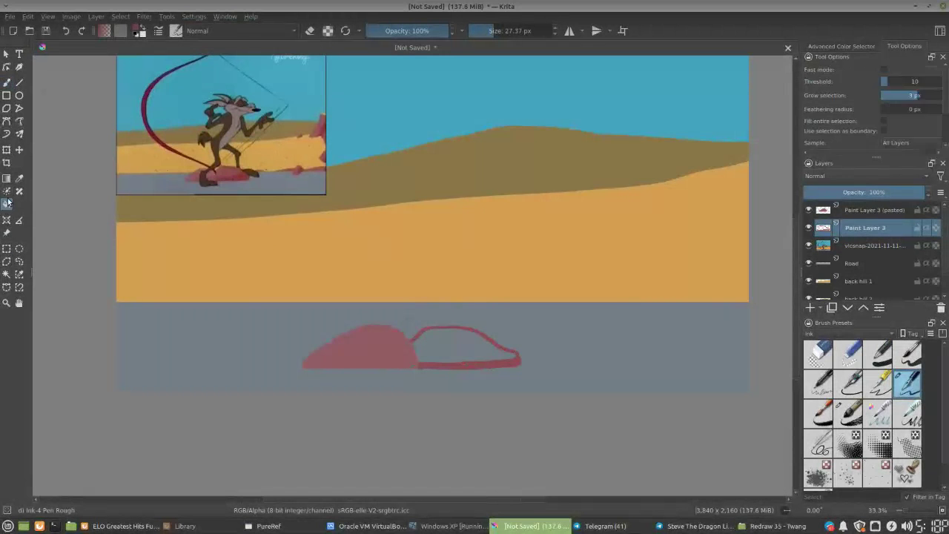
left_click(469, 344)
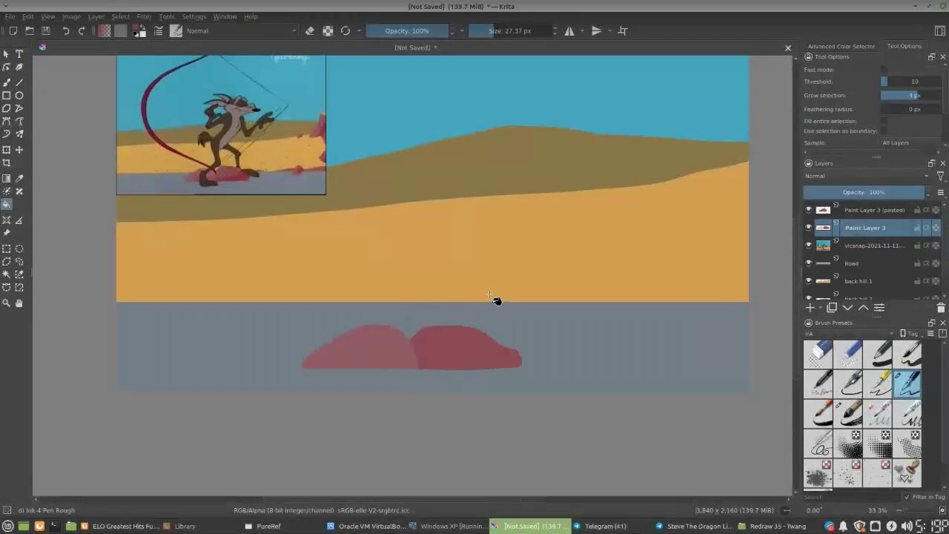
Abandon the transform of the darker rock, undo its fill and fill the outline again with darker red
key("ctrl+t")
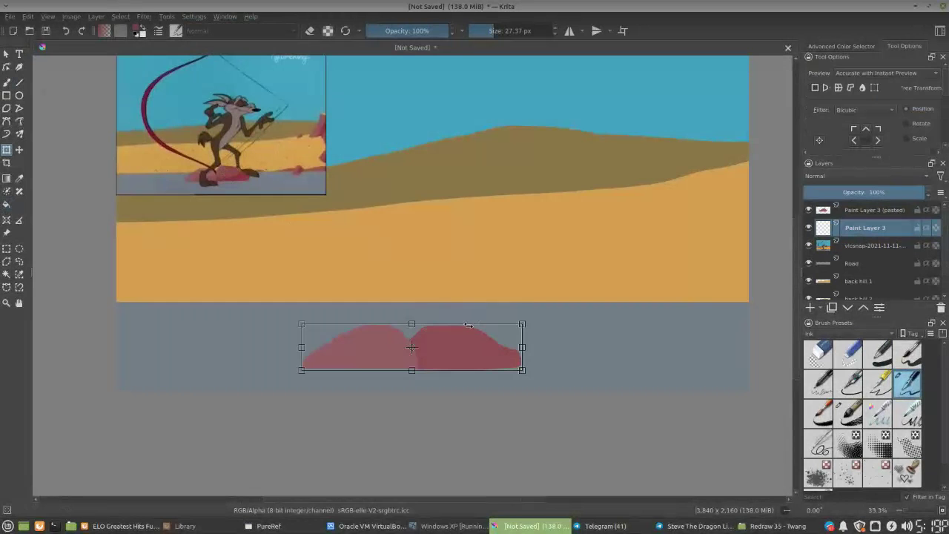
key("Return")
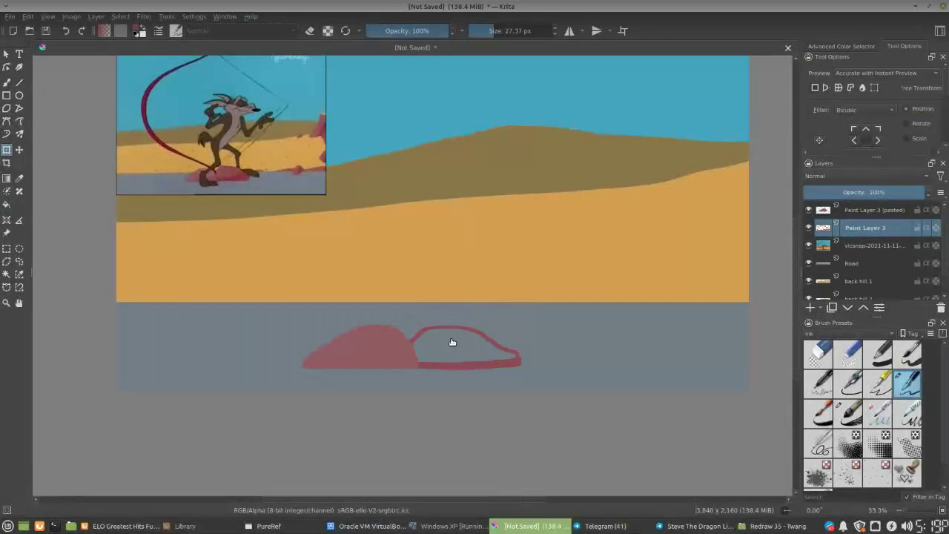
key("b")
left_click(7, 204)
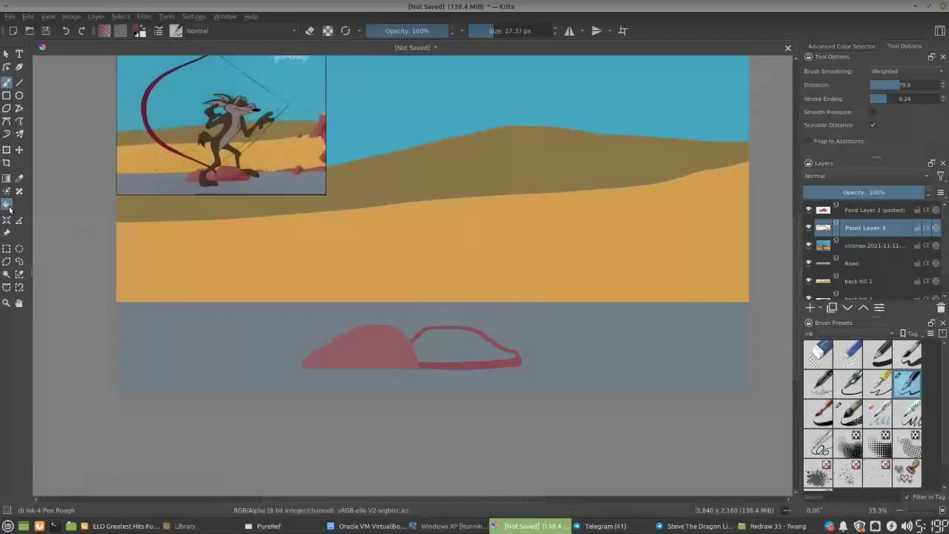
left_click(466, 344)
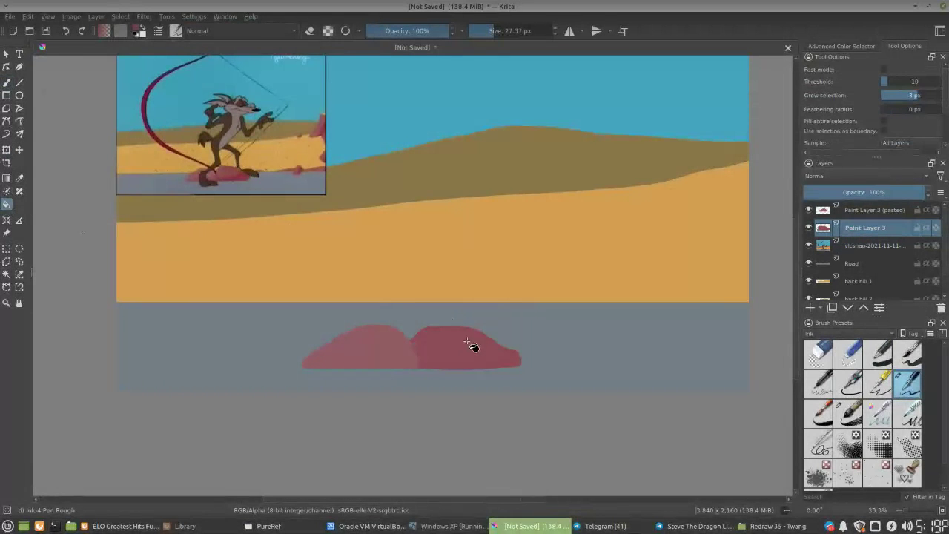
Hide the pink rock layer, paint over the ragged left edge of the darker rock, and show the layer again
left_click(809, 210)
key("b")
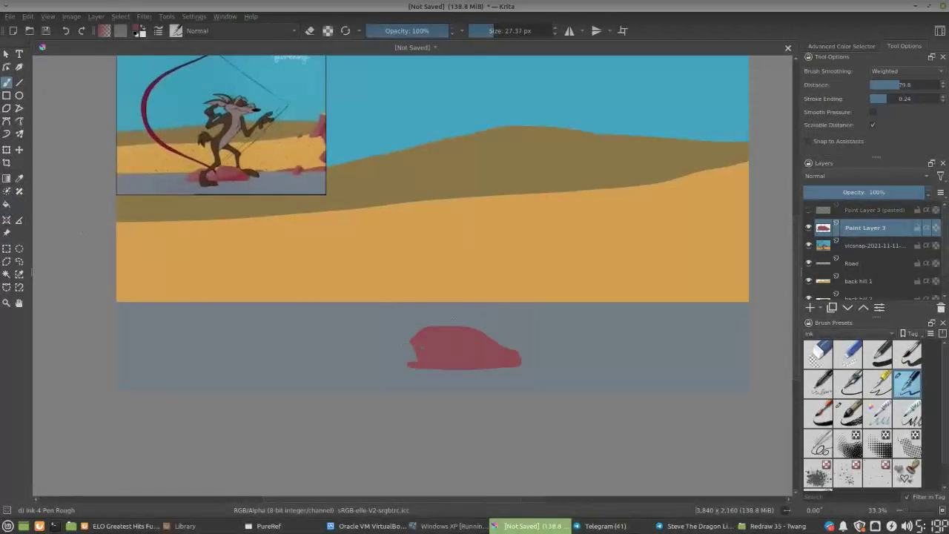
left_click_drag(411, 343, 411, 361)
left_click(809, 210)
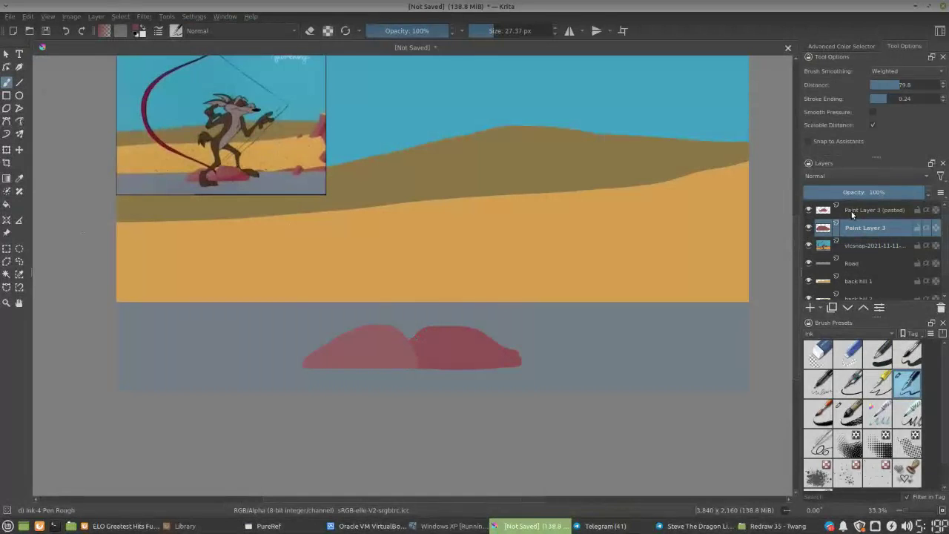
Stretch the darker rock slightly upward with a free transform so it rises above the pink rock
key("ctrl+t")
left_click_drag(465, 326, 462, 313)
key("Return")
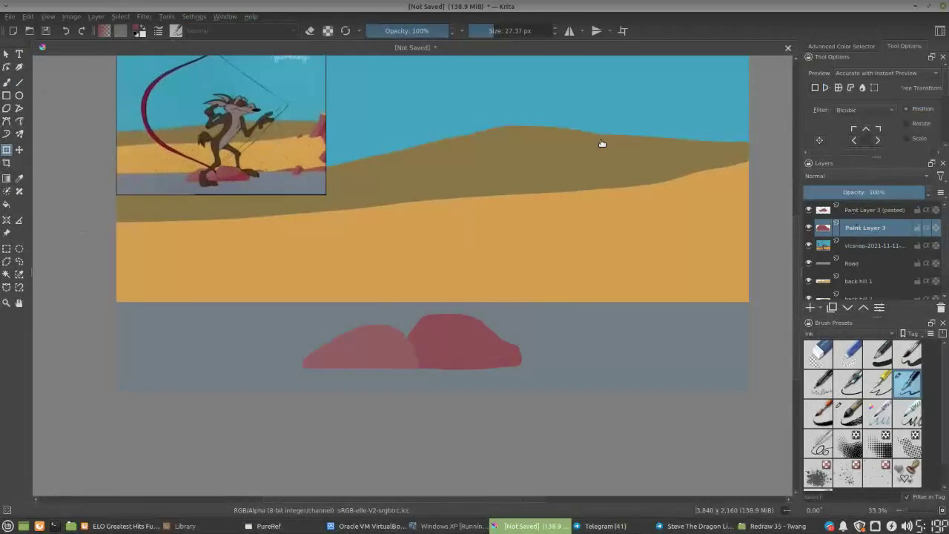
key("b")
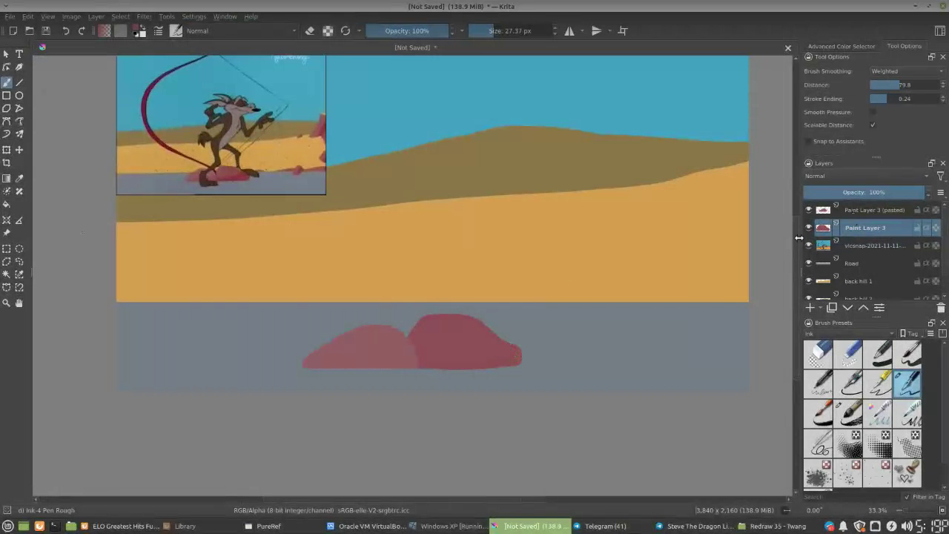
Add a paint layer above the pink rock layer and name it Bow
scroll(438, 265, "up", 2)
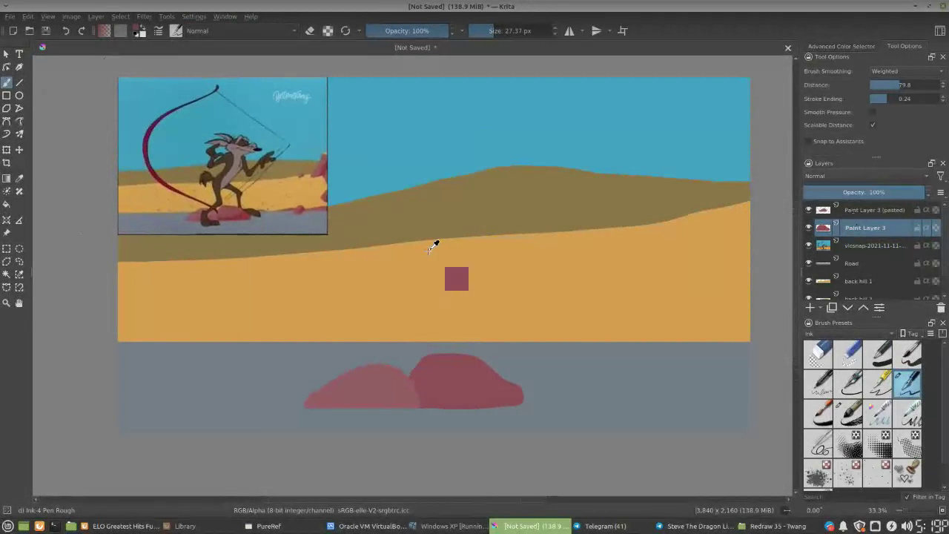
left_click(866, 213)
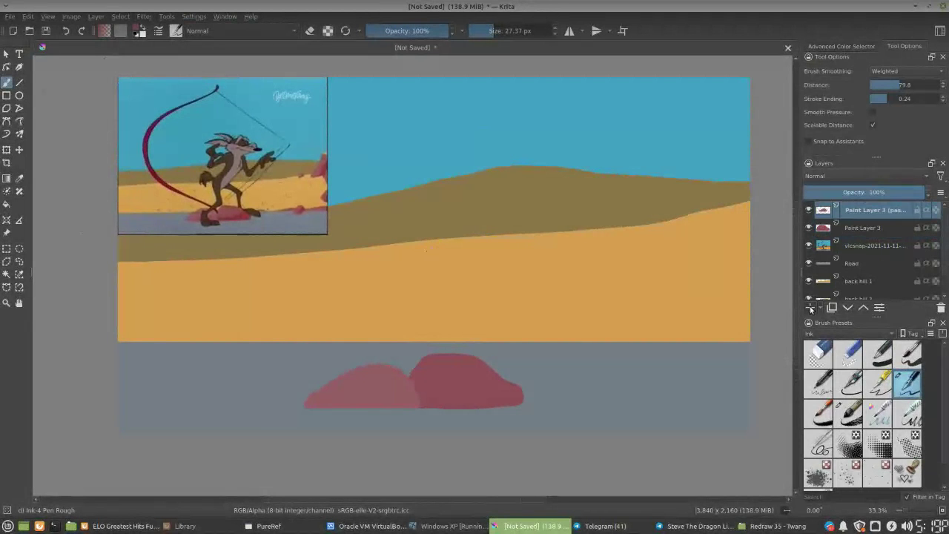
left_click(811, 307)
double_click(875, 210)
type("Bg")
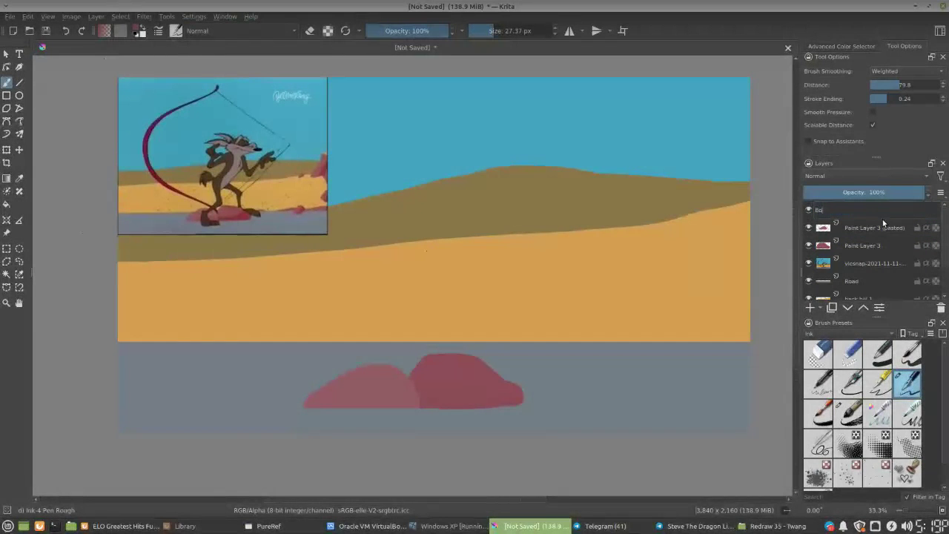
type("w")
key("Return")
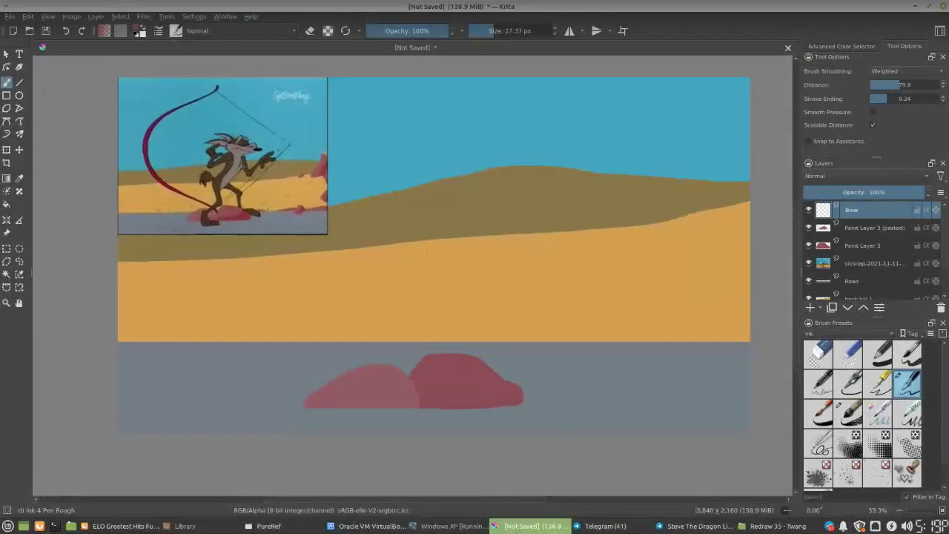
Set the brush colour to dark blue #000b89 and raise the brush smoothing distance to 337.7
left_click(105, 31)
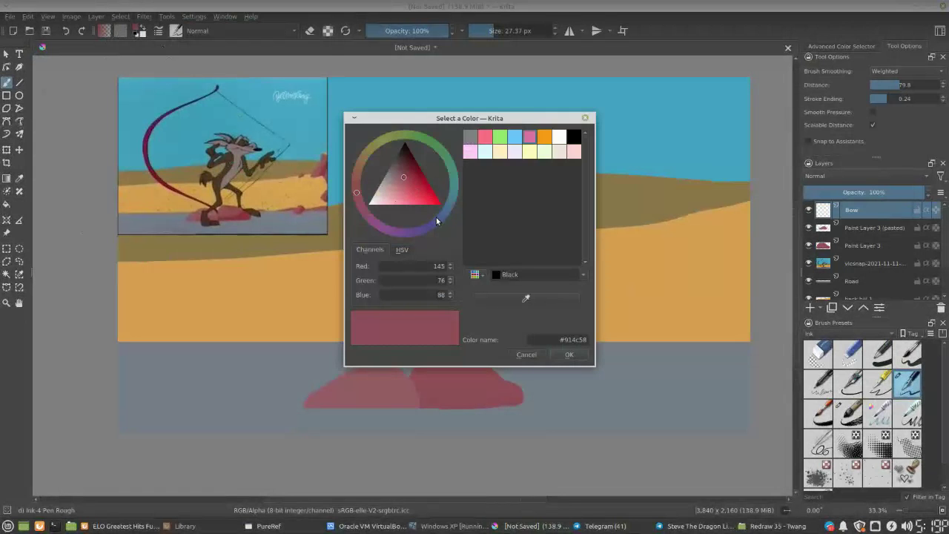
left_click_drag(436, 217, 432, 223)
left_click(424, 174)
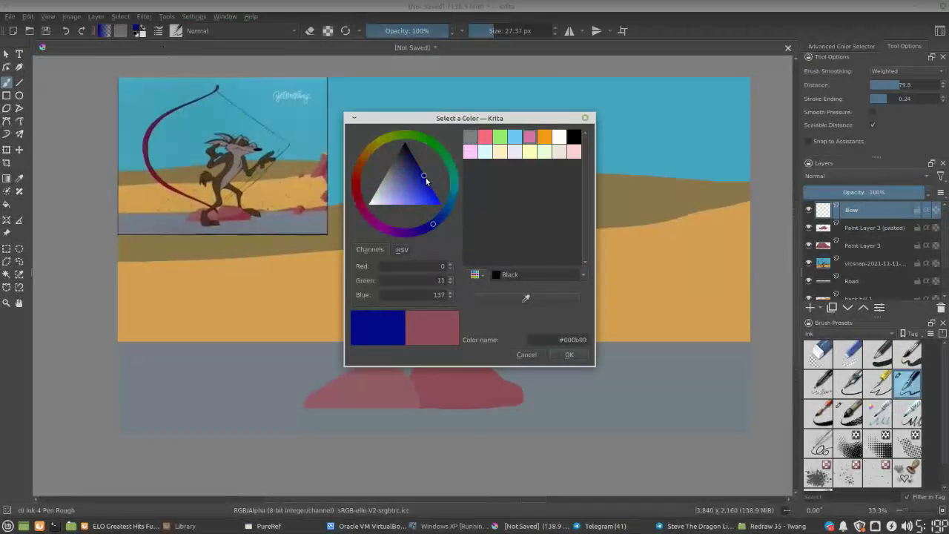
left_click(569, 355)
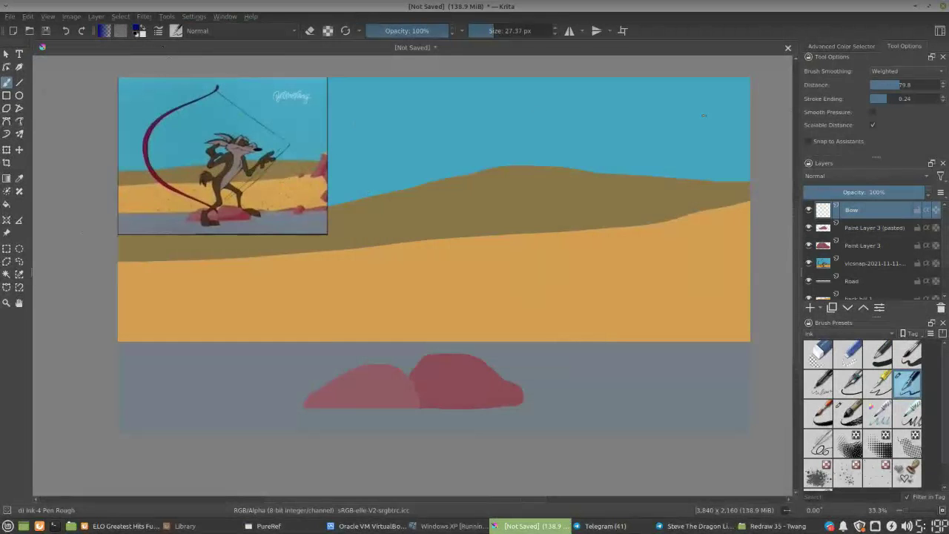
left_click(918, 84)
Mark the bow's upper tip in the sky and its lower tip between the rocks with short strokes
left_click_drag(426, 88, 427, 97)
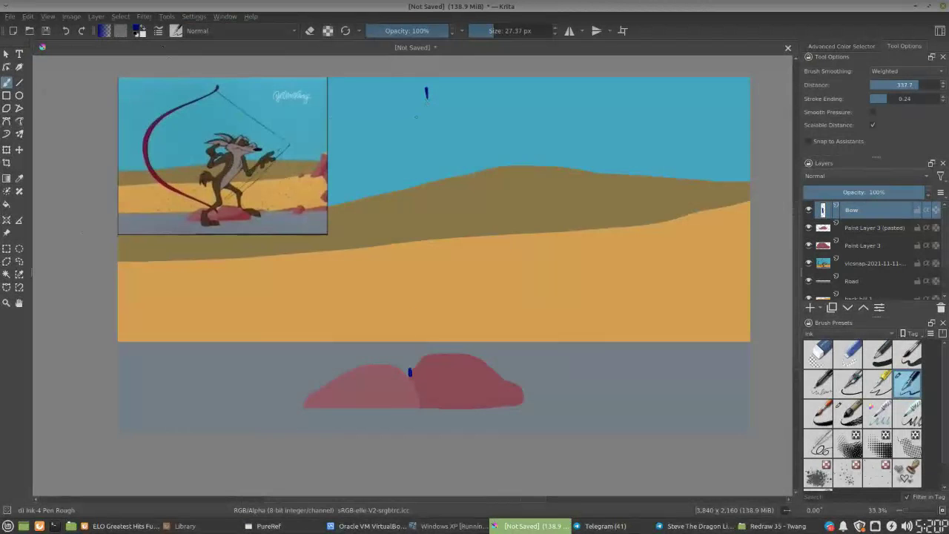
mouse_move(408, 365)
left_mouse_down()
mouse_move(213, 254)
mouse_move(424, 122)
left_mouse_up()
key("ctrl+z")
Turn on vertical mirroring, clear the marks from the Bow layer, and place the mirror axis at about Y 972 px
left_click(596, 31)
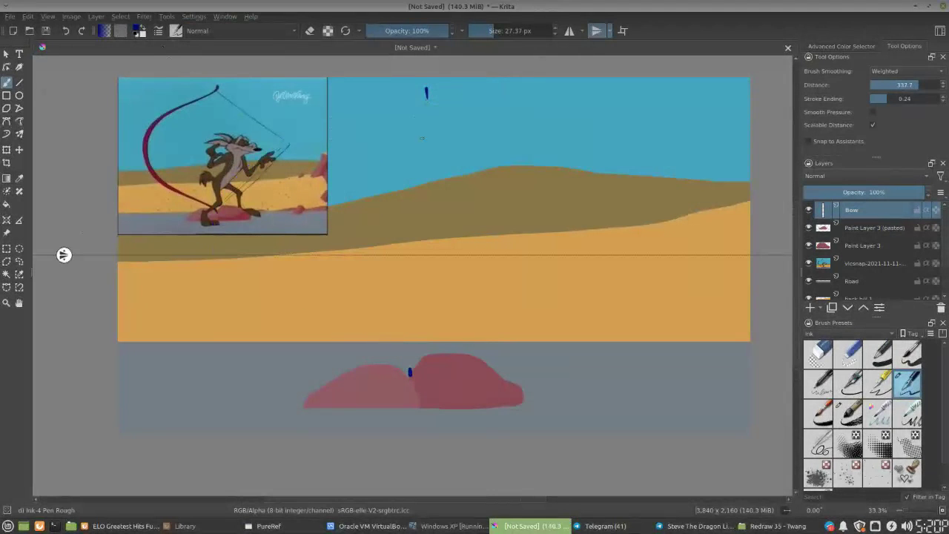
left_click_drag(63, 256, 69, 210)
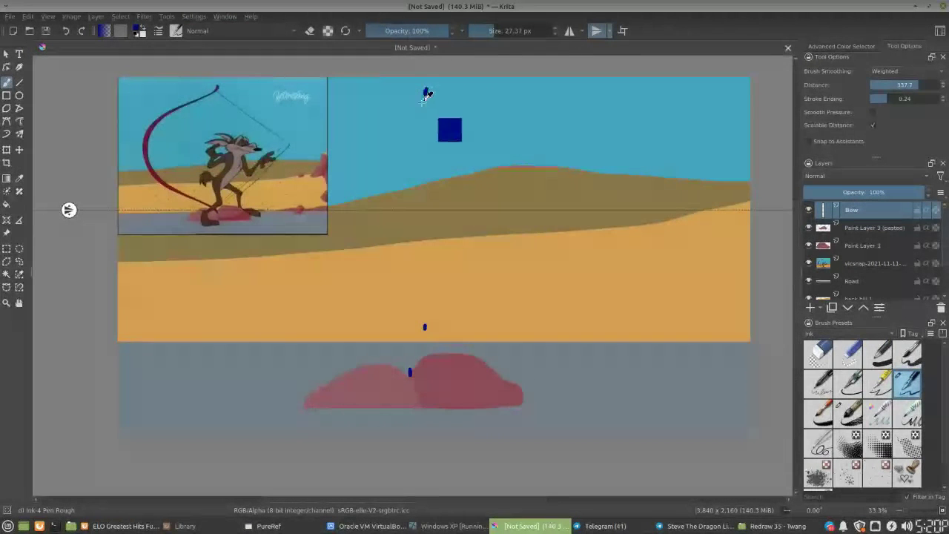
key("Delete")
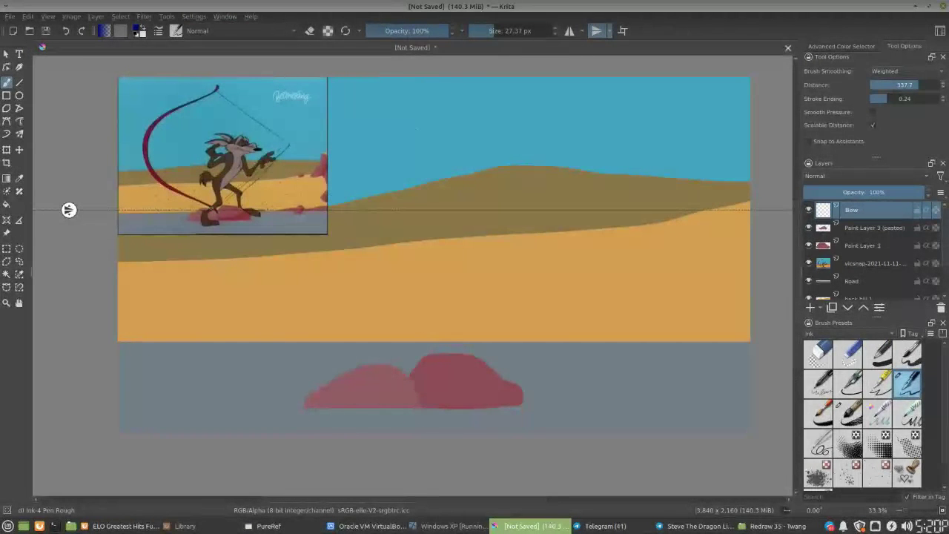
left_click_drag(69, 209, 64, 234)
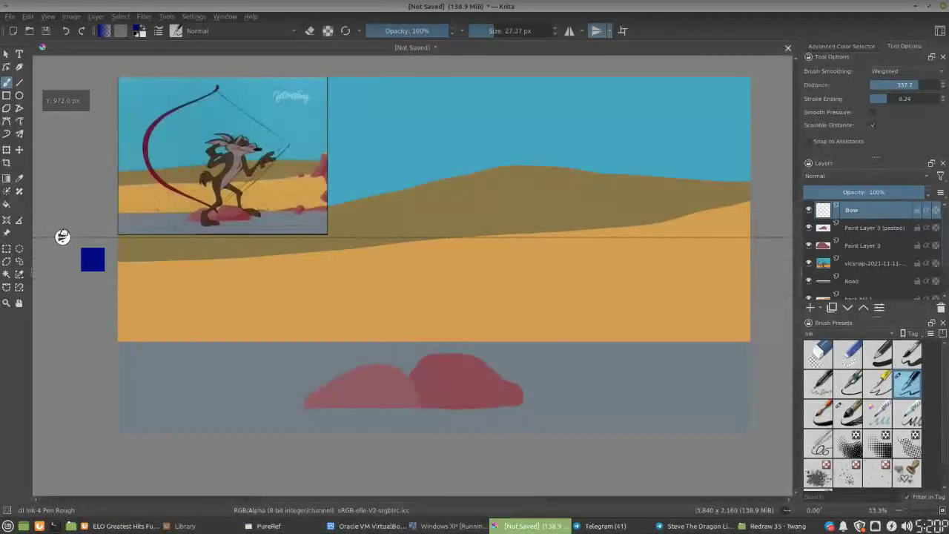
Paint the mirrored bow curve in dark blue, marking the tip in the sky and sweeping down and left to the mirror axis
key("minus")
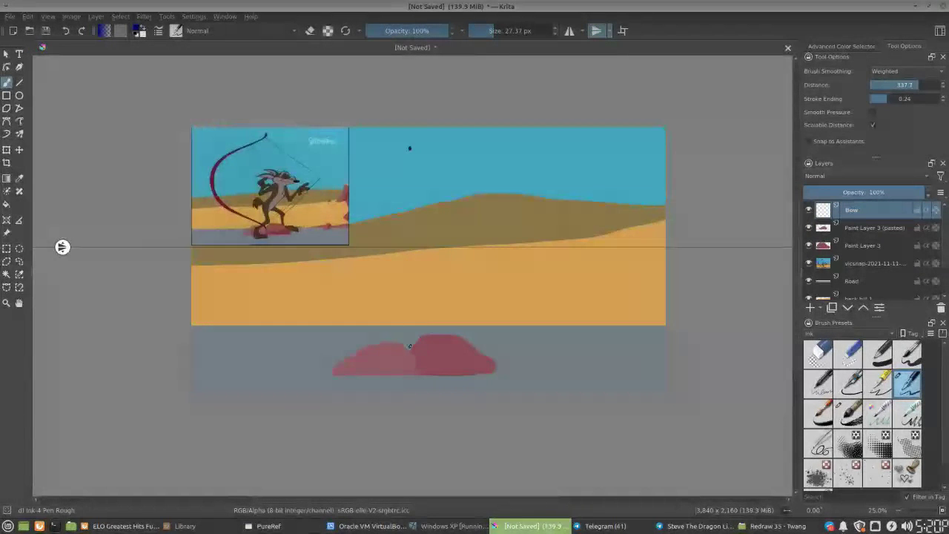
left_click_drag(410, 149, 410, 144)
left_click_drag(410, 343, 393, 309)
key("ctrl+z")
left_click_drag(408, 358, 409, 346)
left_click_drag(408, 148, 296, 207)
key("ctrl+z")
mouse_move(410, 148)
left_mouse_down()
mouse_move(388, 166)
mouse_move(325, 185)
mouse_move(303, 246)
left_mouse_up()
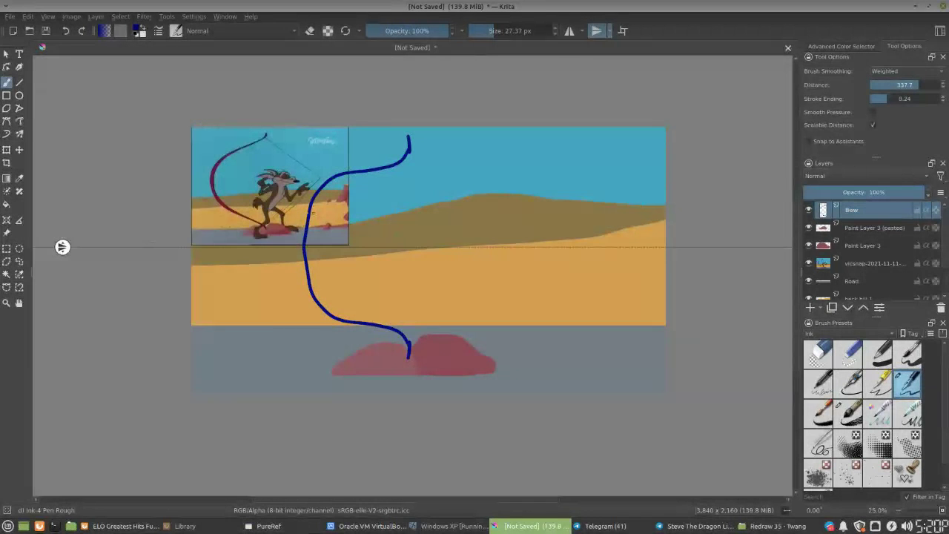
Thicken the bow's middle and its limb toward the tip with additional mirrored dark blue strokes
mouse_move(342, 173)
left_mouse_down()
mouse_move(309, 209)
mouse_move(309, 266)
left_mouse_up()
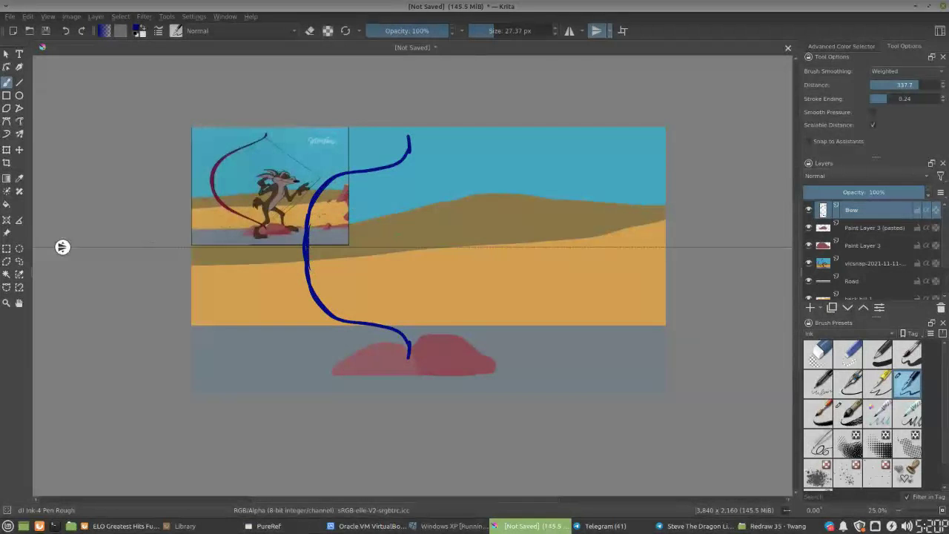
key("e")
key("e")
left_click_drag(348, 170, 404, 155)
mouse_move(408, 147)
left_mouse_down()
mouse_move(353, 176)
mouse_move(403, 152)
mouse_move(370, 326)
mouse_move(372, 170)
left_mouse_up()
Erase along the bow's limb and the outer side of its tip to taper the shape
key("e")
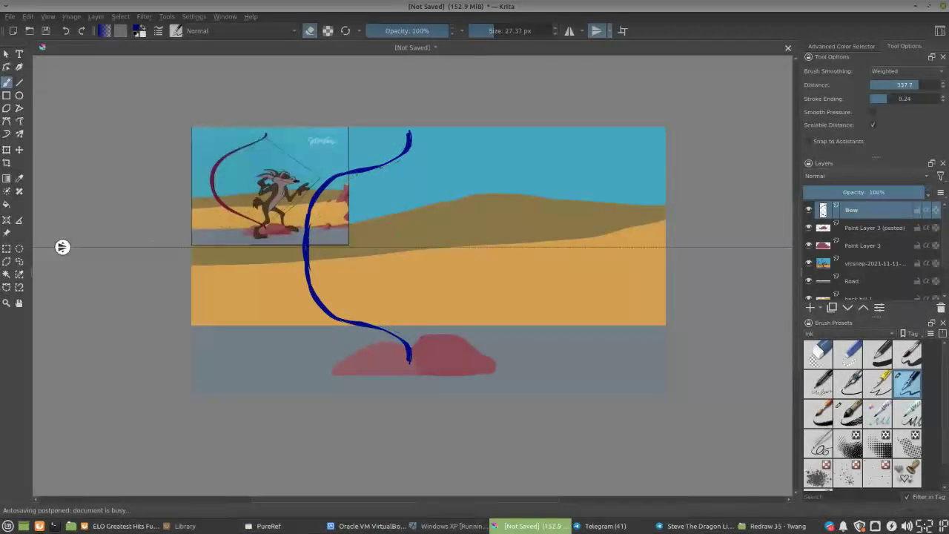
left_click_drag(376, 168, 360, 173)
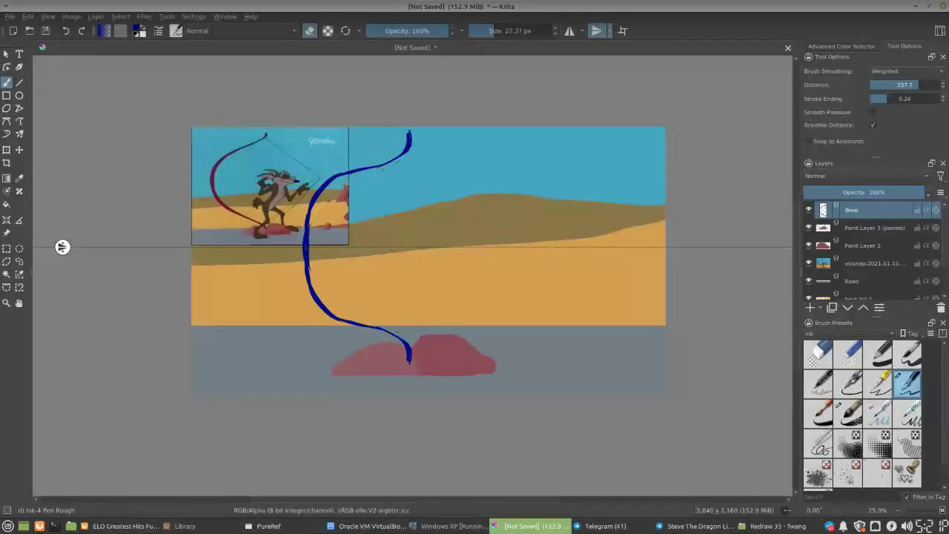
left_click_drag(412, 149, 411, 135)
Return to painting, round out the bow's tip, and widen its outer curve toward the mirror axis
key("e")
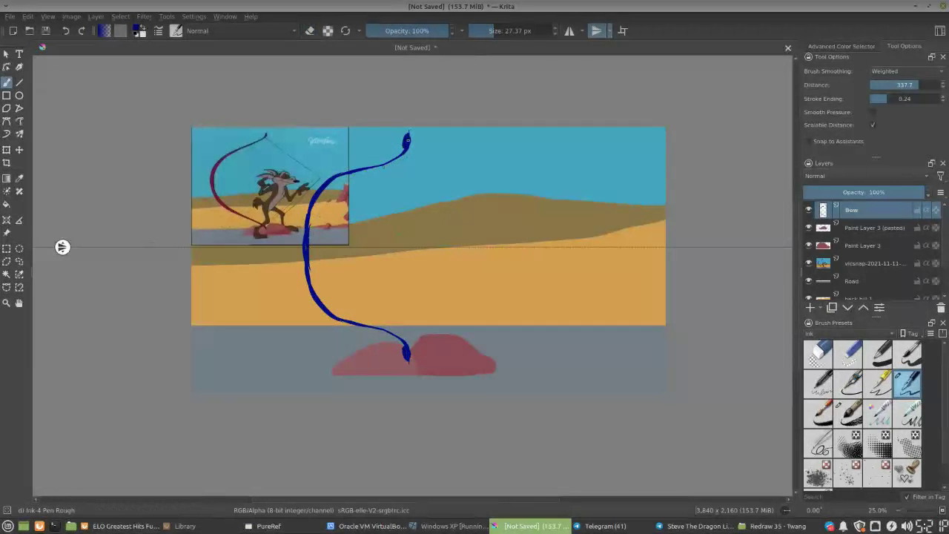
left_click_drag(383, 166, 355, 170)
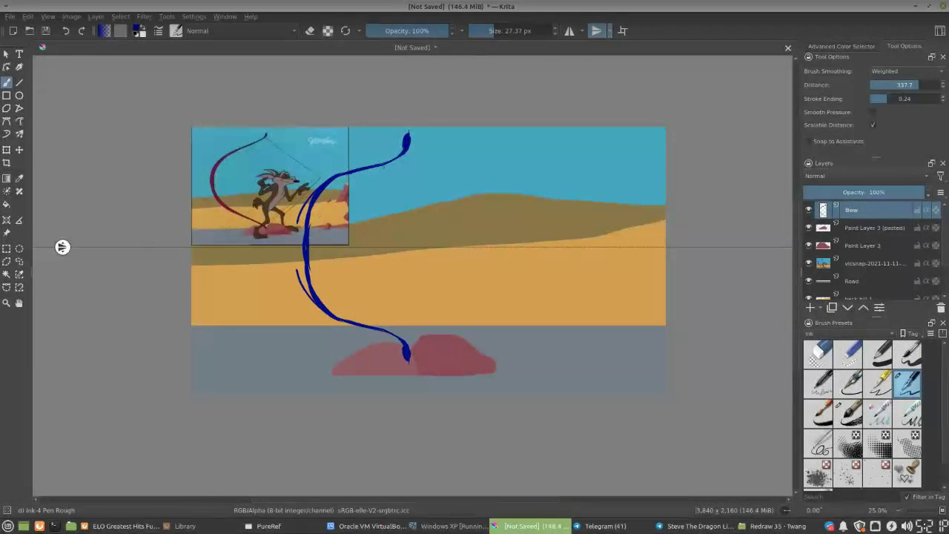
left_click_drag(321, 185, 302, 246)
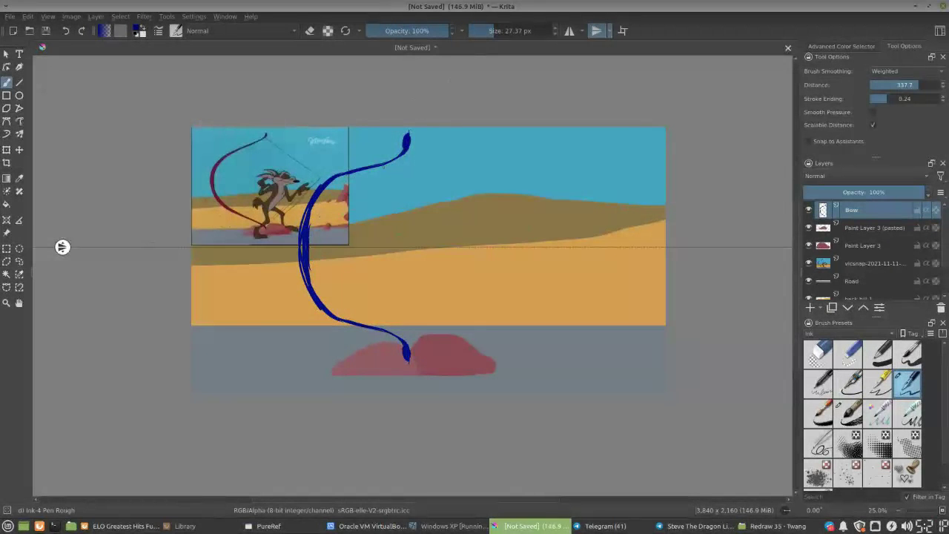
key("alt+Tab")
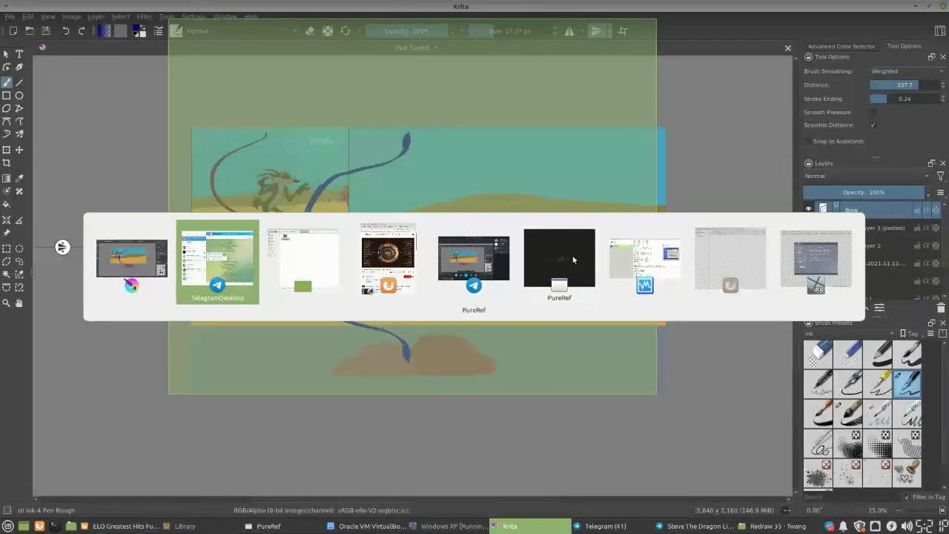
left_click(611, 257)
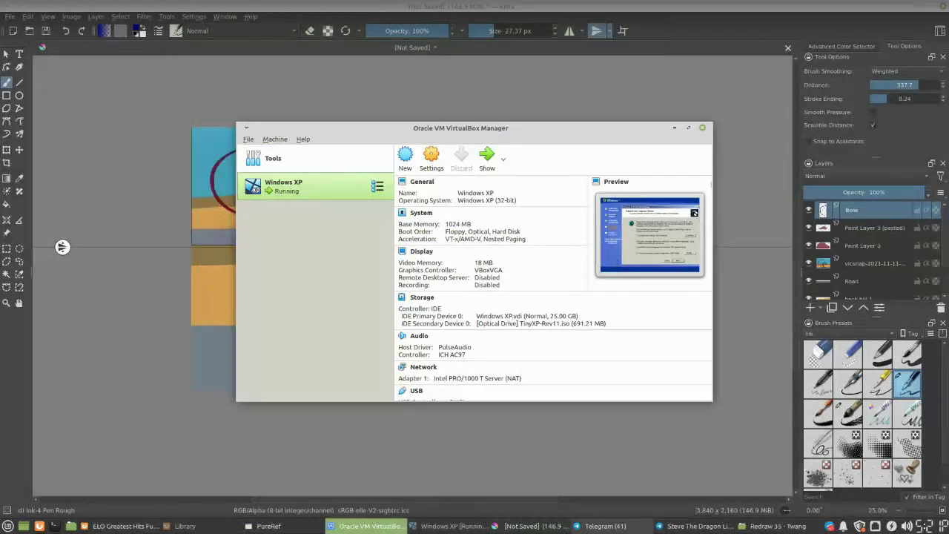
left_click(536, 526)
Start saving the painting as a Krita document and browse to the Done folder inside the artist's Pictures subfolder
key("ctrl+s")
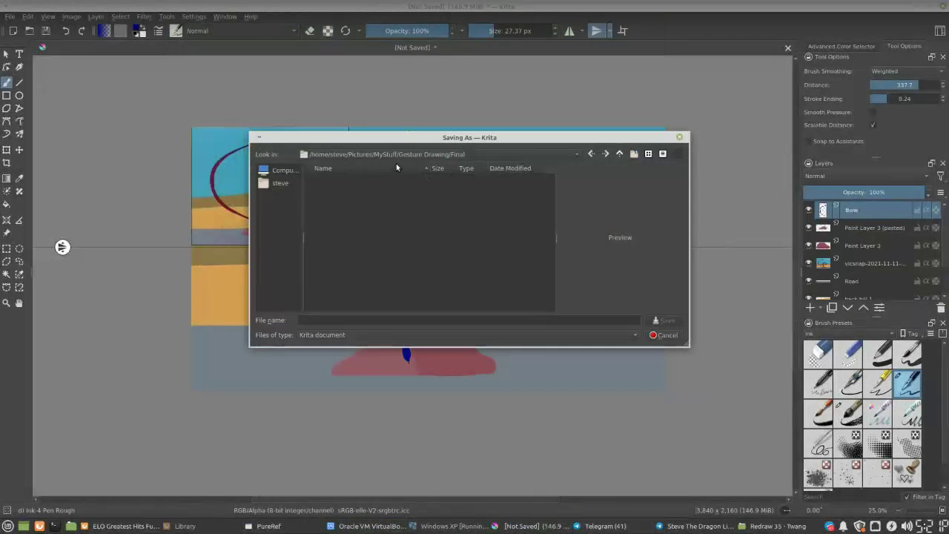
left_click(620, 154)
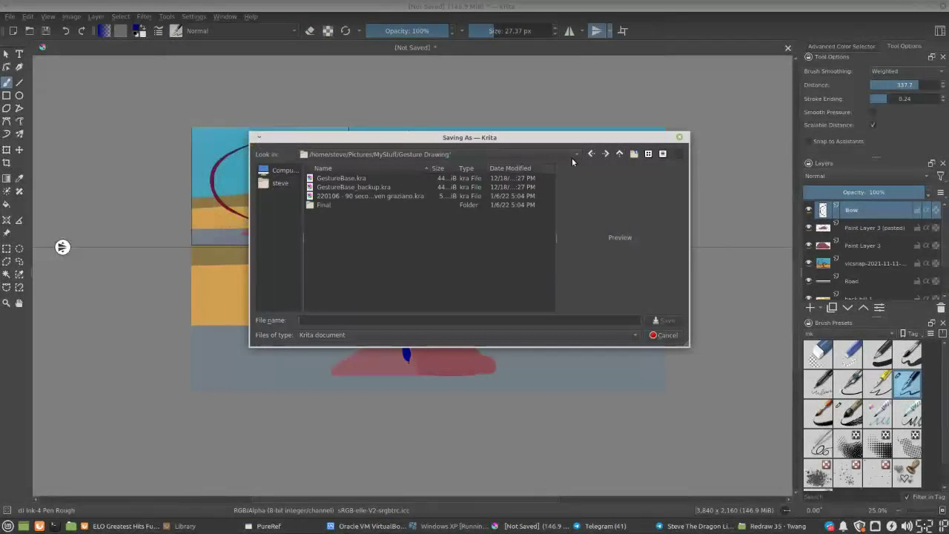
left_click(619, 154)
left_click(620, 154)
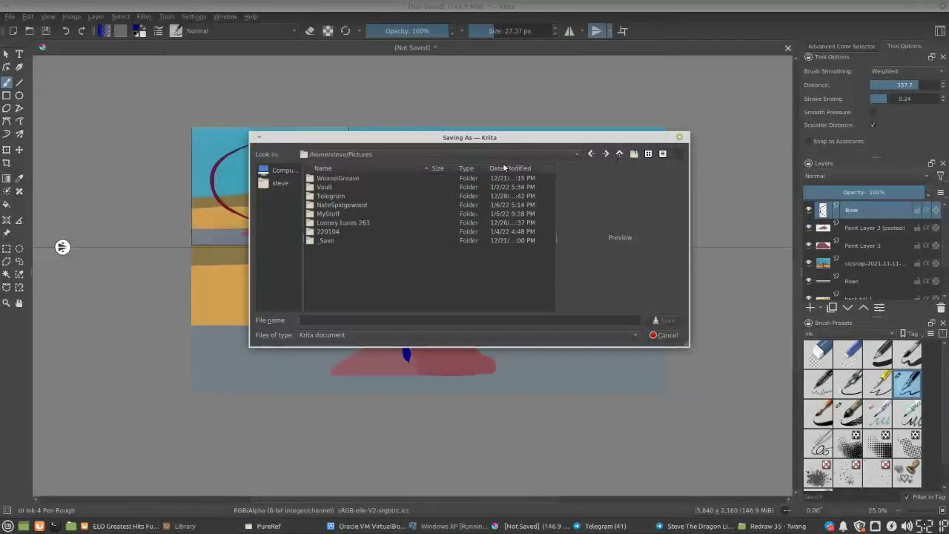
double_click(350, 207)
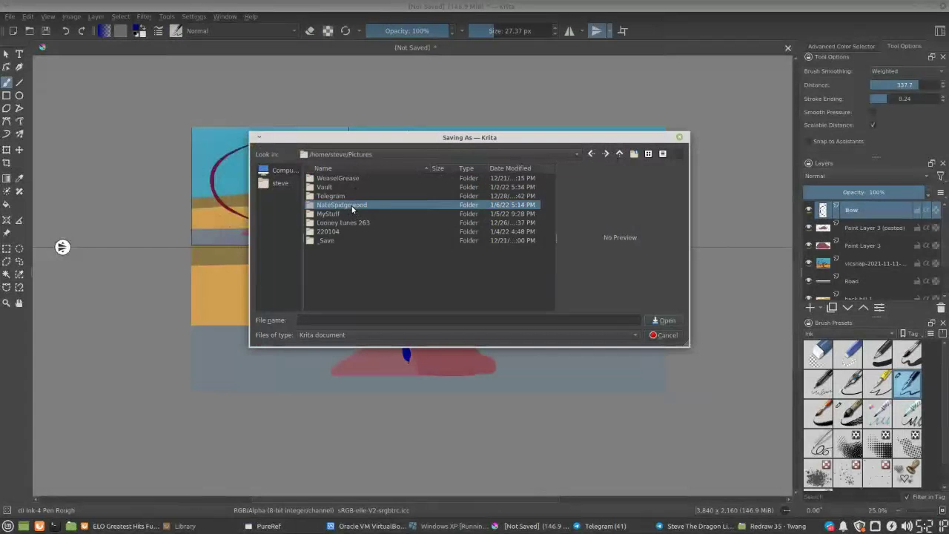
left_click(346, 195)
double_click(346, 195)
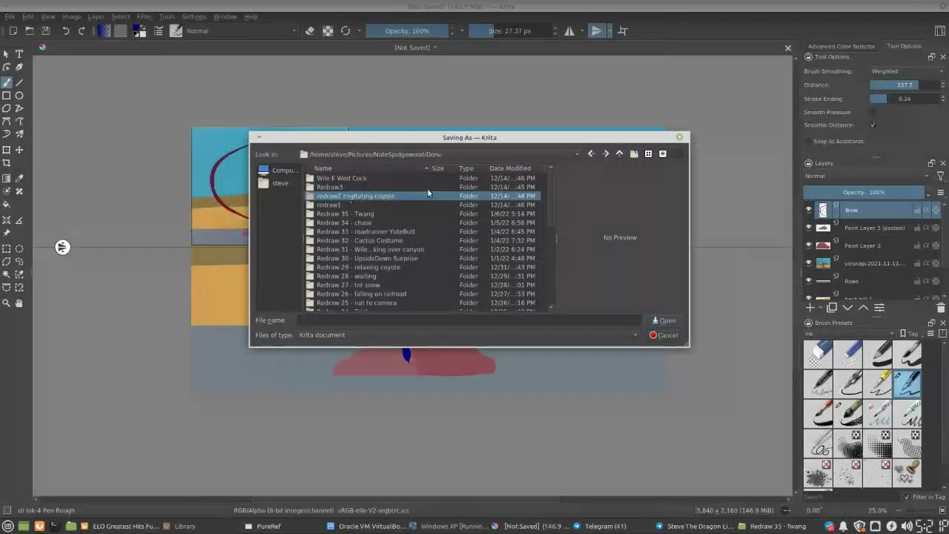
Open the Redraw 35 - Twang folder and save the document there as "Redraw 35 - twang"
scroll(549, 204, "down", 1)
mouse_move(549, 204)
left_mouse_down()
mouse_move(538, 279)
mouse_move(553, 210)
left_mouse_up()
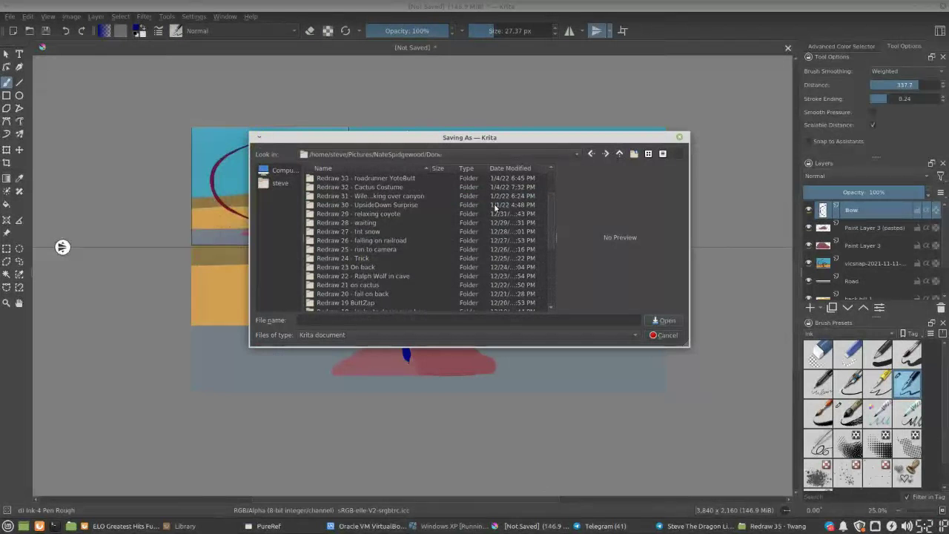
scroll(552, 213, "up", 3)
double_click(373, 186)
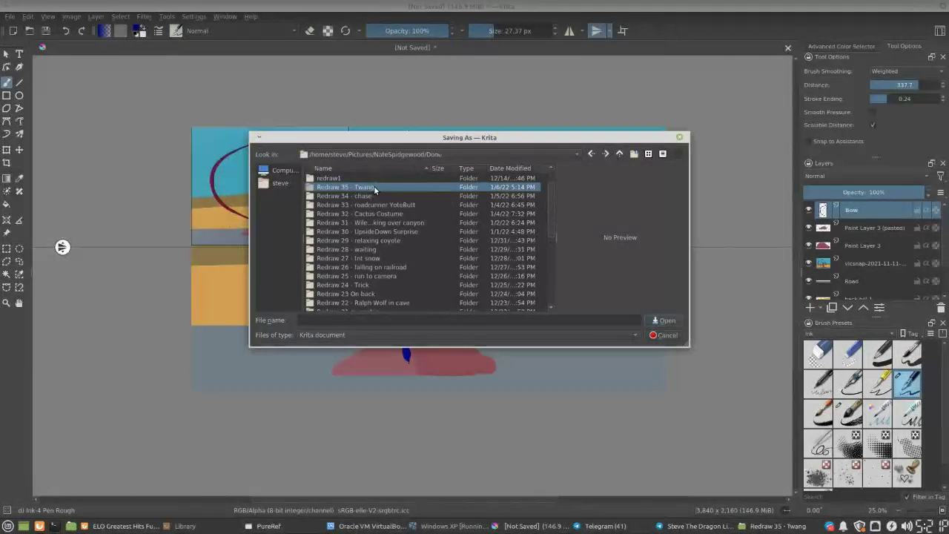
left_click(384, 319)
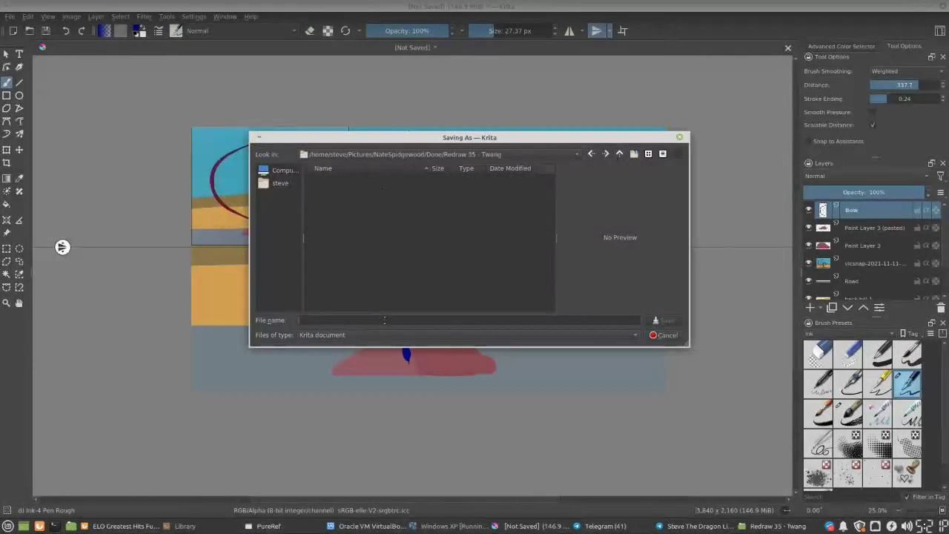
type("Redraw 35 - Twang")
key("Return")
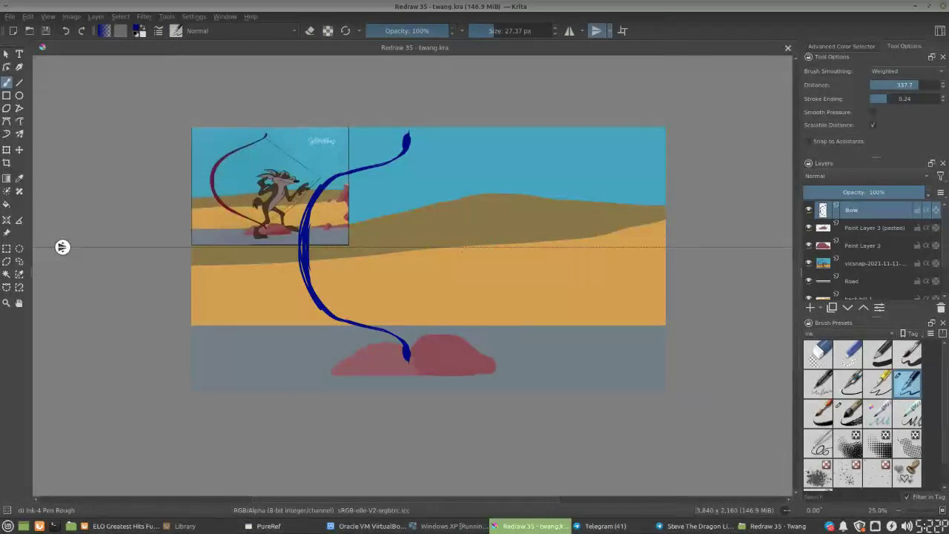
key("alt+Tab")
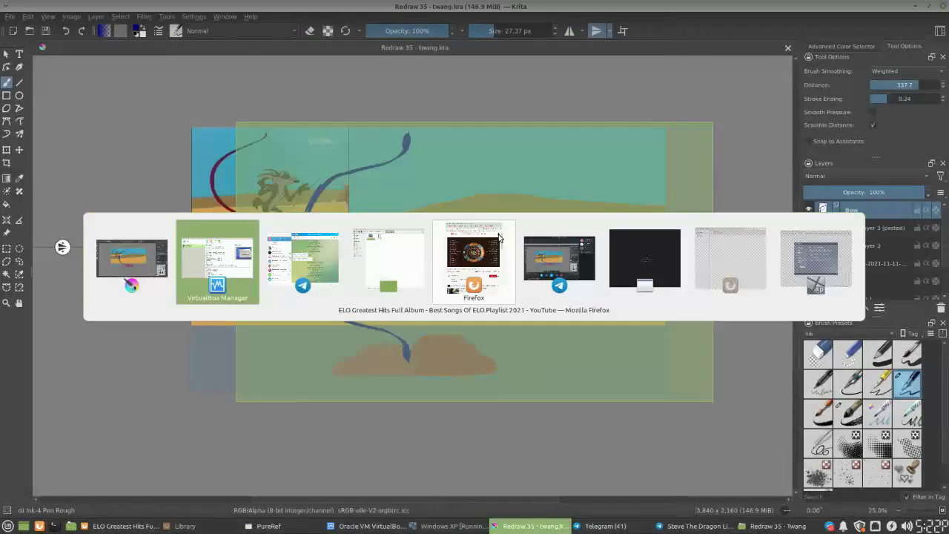
left_click(337, 272)
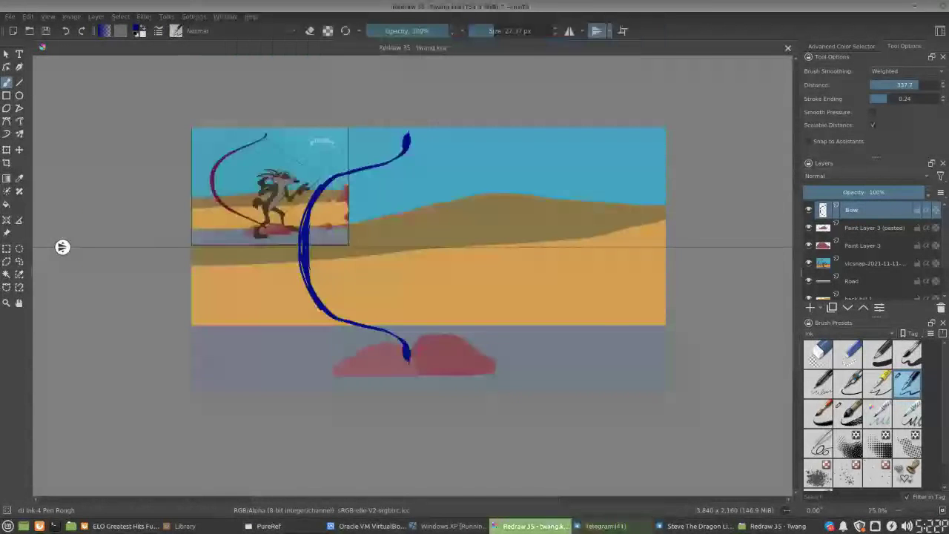
Add a paint layer above Bow, lower the Bow layer's opacity to about 43%, and make the new layer active
key("ctrl+plus")
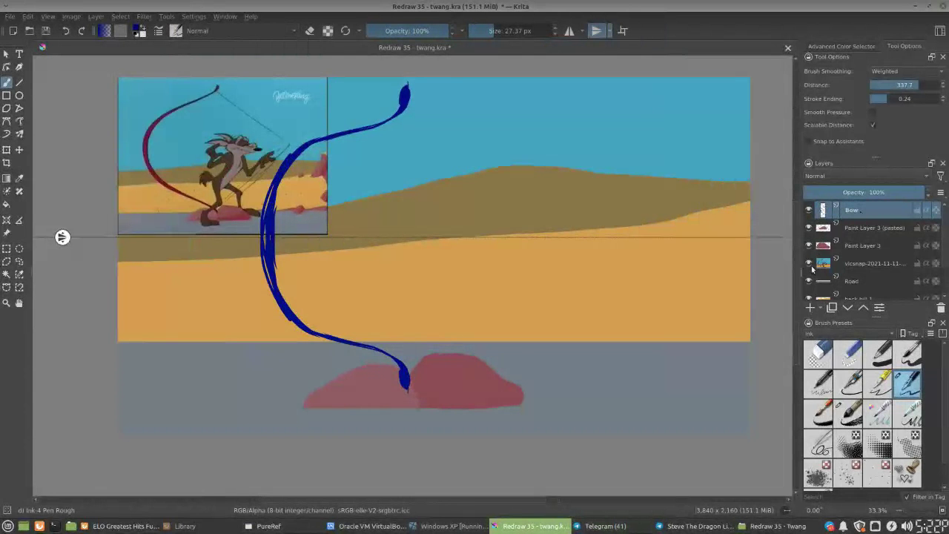
left_click(810, 307)
left_click(860, 228)
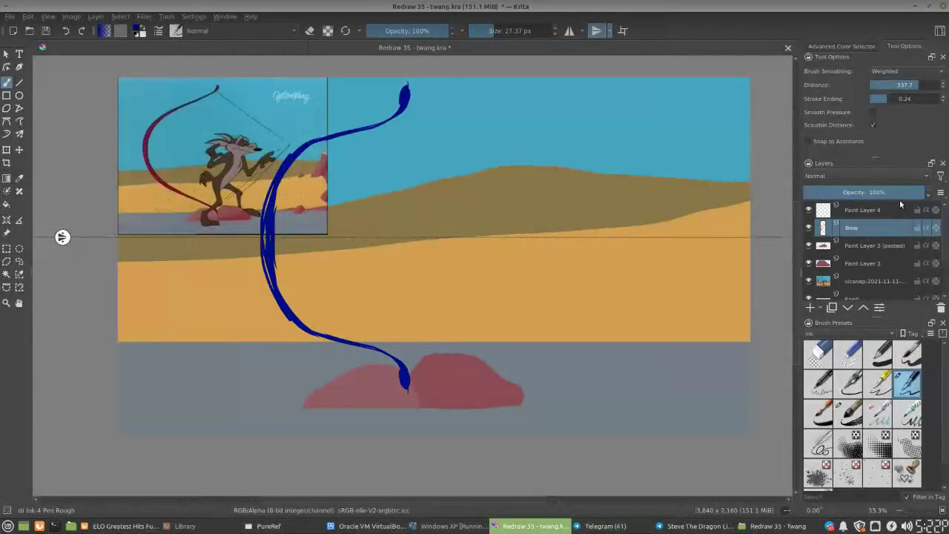
left_click_drag(901, 192, 850, 193)
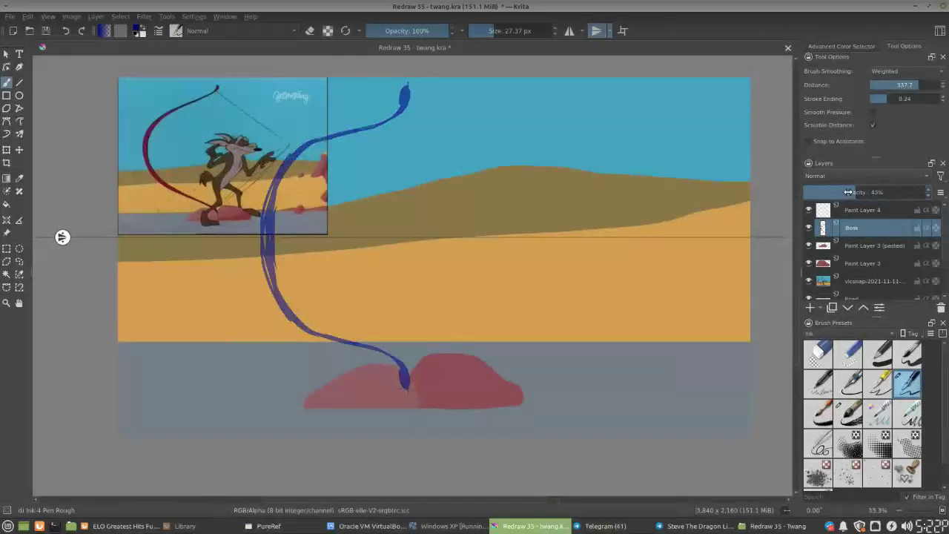
left_click(868, 211)
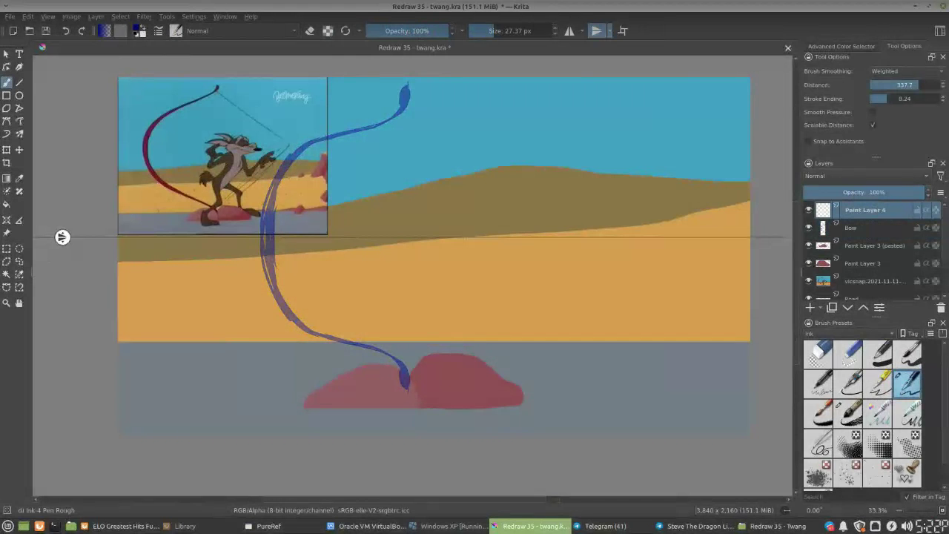
Set the brush to black at 17.94 px and raise its smoothing distance to 648.6
left_click(136, 35)
key("bracketleft")
key("bracketleft")
key("bracketleft")
key("bracketleft")
left_click_drag(917, 85, 931, 85)
Ink the bow's inner edge along the limbs and outline the rounded tips with mirrored black strokes over the blue sketch
mouse_move(409, 100)
left_mouse_down()
mouse_move(386, 127)
mouse_move(296, 150)
mouse_move(275, 199)
mouse_move(273, 237)
left_mouse_up()
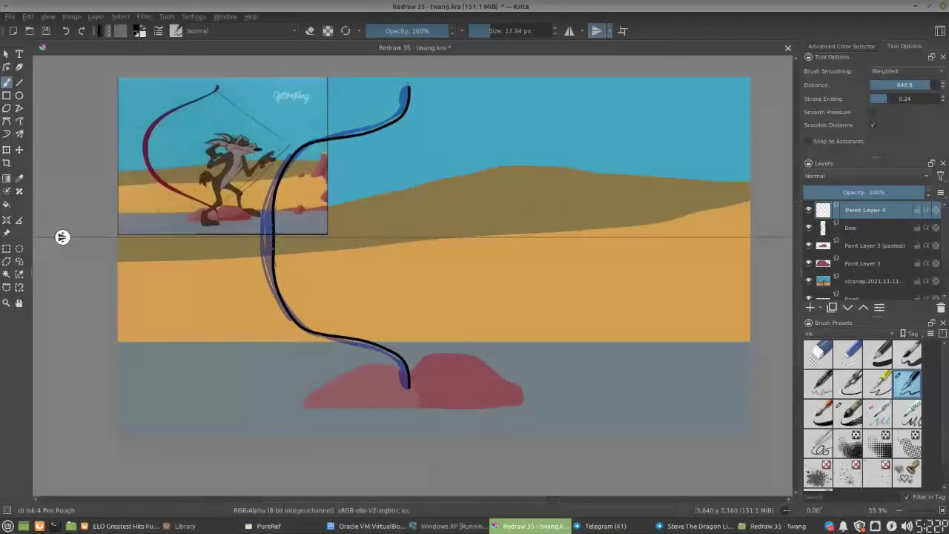
mouse_move(261, 250)
left_mouse_down()
mouse_move(262, 215)
mouse_move(263, 267)
mouse_move(262, 202)
mouse_move(263, 279)
mouse_move(264, 191)
mouse_move(265, 289)
mouse_move(266, 180)
mouse_move(288, 147)
mouse_move(376, 124)
left_mouse_up()
key("ctrl+z")
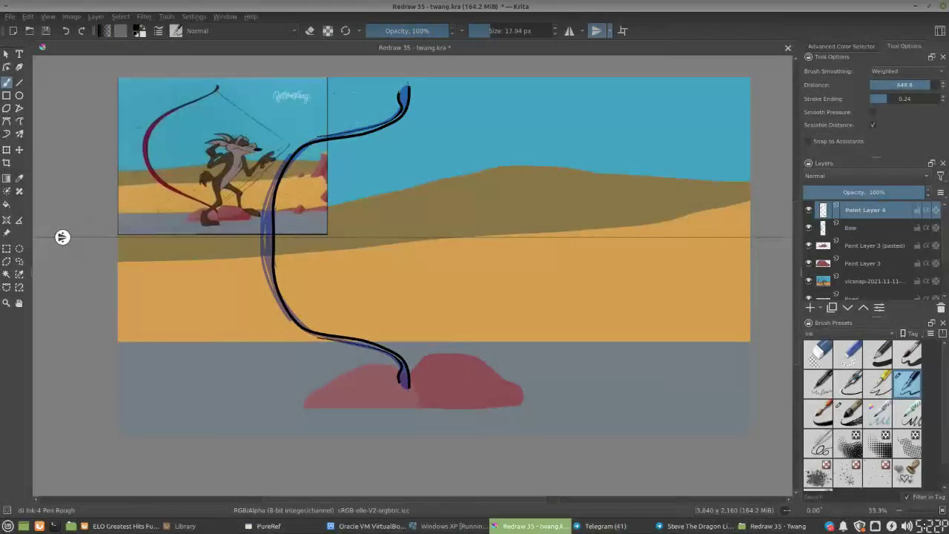
left_click_drag(405, 86, 415, 83)
key("e")
key("e")
mouse_move(317, 338)
left_mouse_down()
mouse_move(280, 319)
mouse_move(262, 240)
left_mouse_up()
key("ctrl+z")
mouse_move(319, 138)
left_mouse_down()
mouse_move(269, 170)
mouse_move(254, 236)
left_mouse_up()
key("ctrl+z")
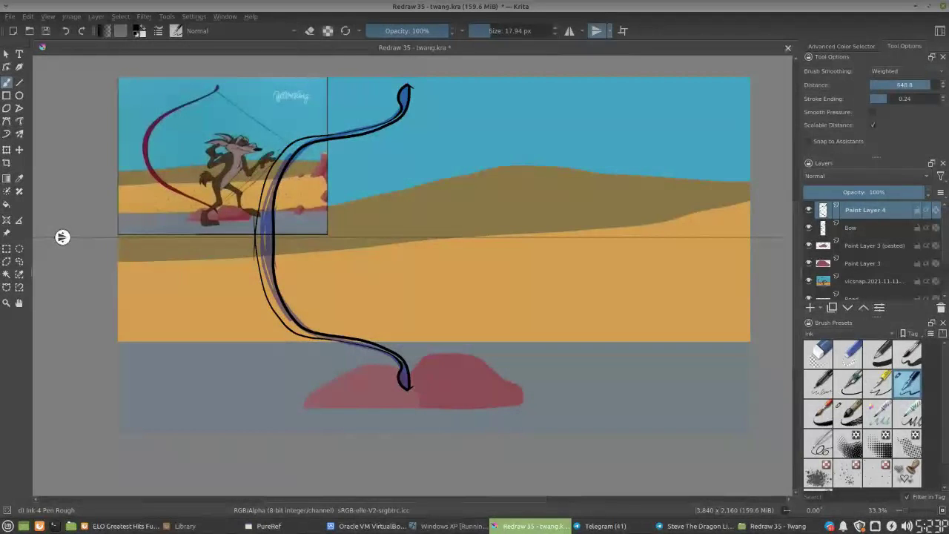
key("ctrl+z")
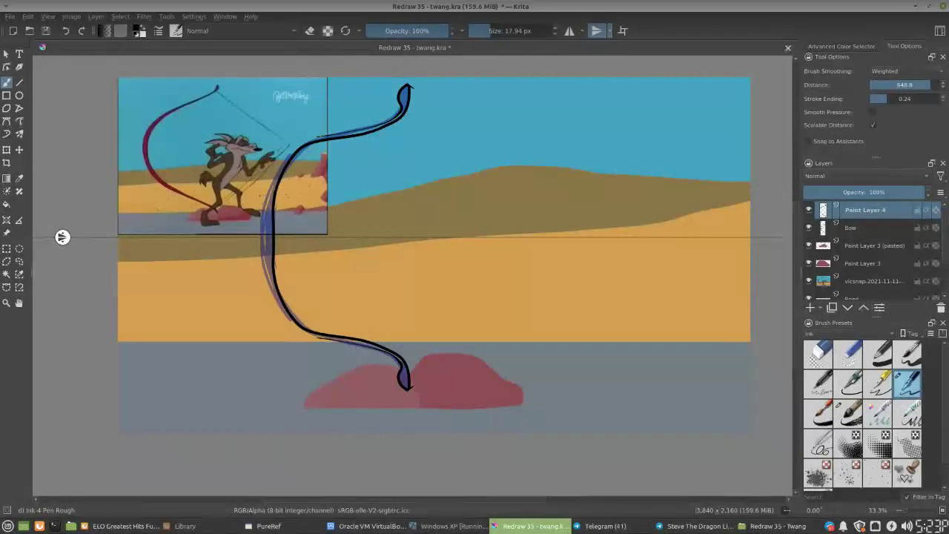
mouse_move(317, 137)
left_mouse_down()
mouse_move(299, 140)
mouse_move(276, 168)
mouse_move(262, 236)
left_mouse_up()
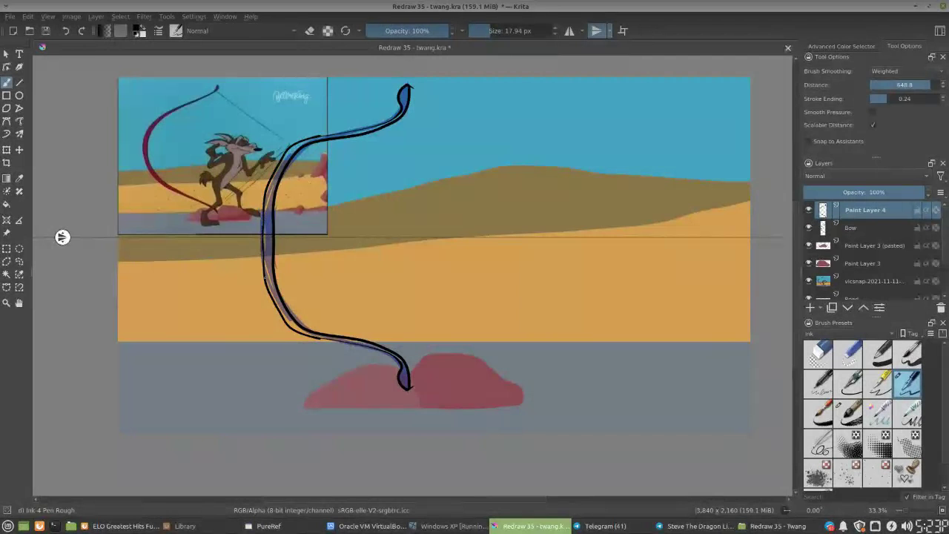
key("ctrl+z")
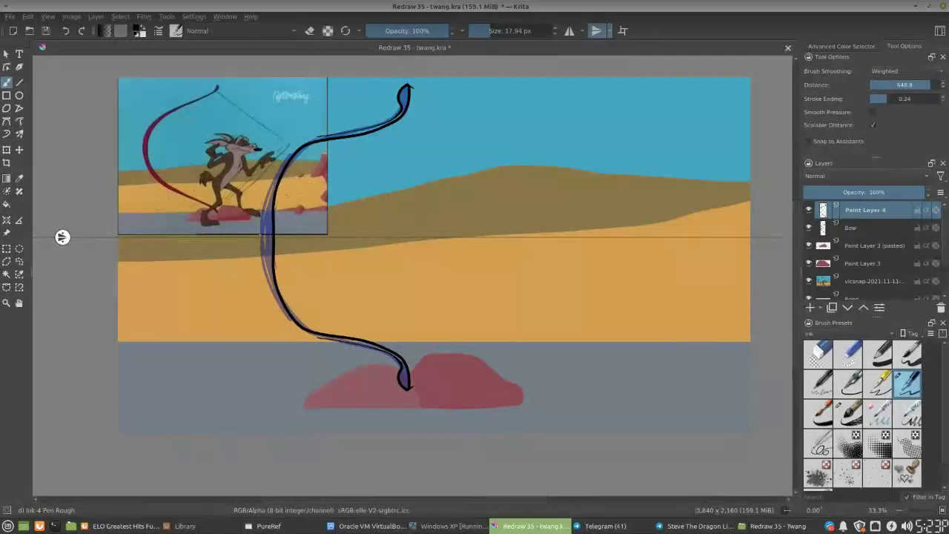
Ink the bow's outer curve between the grip and the bend of the limb, following the blue sketch
left_click_drag(261, 217, 288, 149)
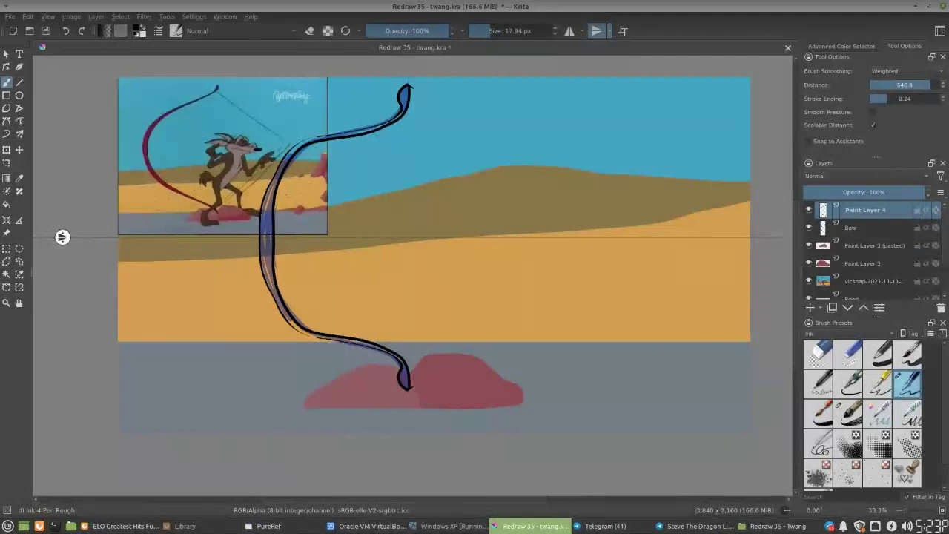
key("plus")
key("plus")
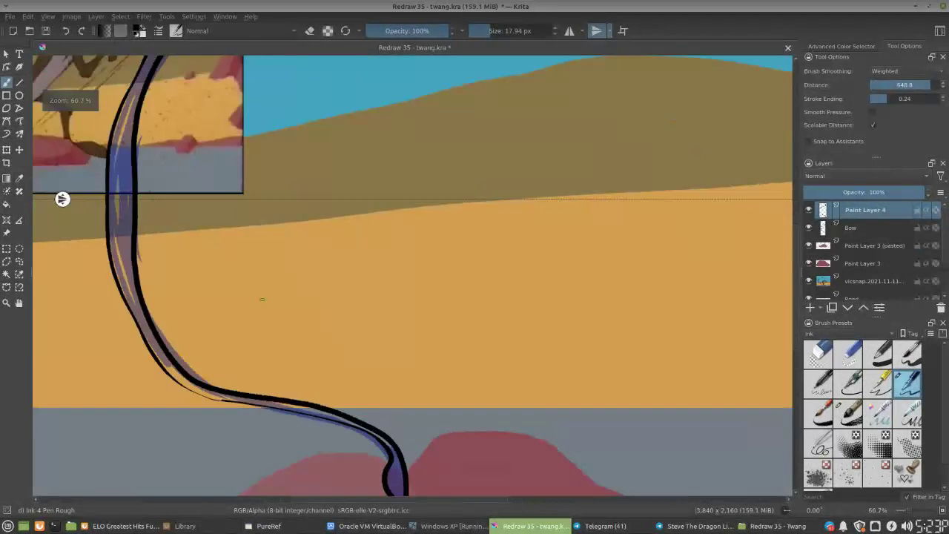
left_click_drag(424, 268, 460, 233)
key("ctrl+z")
left_click_drag(412, 298, 557, 183)
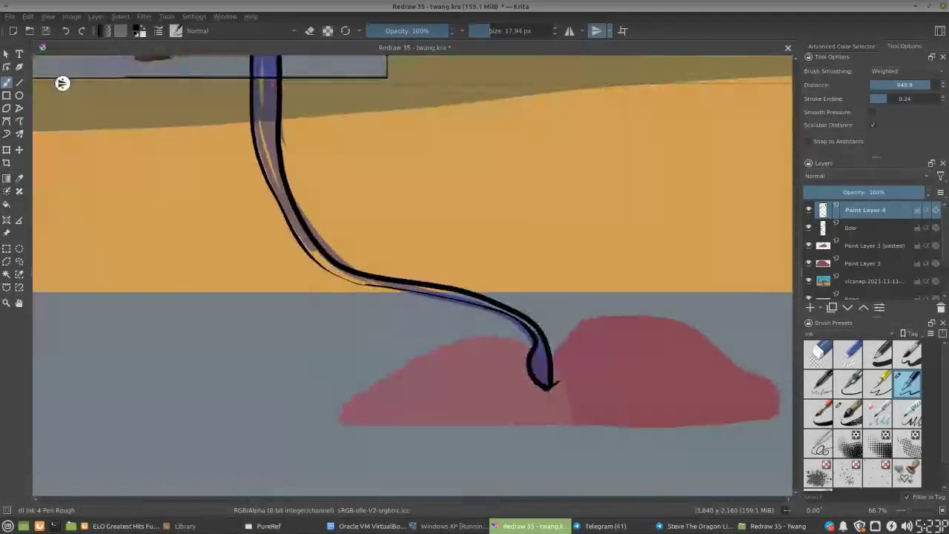
Set the brush smoothing distance to 11.7 and clean up the lower limb's outer line with a 6.94 px eraser
mouse_move(308, 254)
left_mouse_down()
mouse_move(345, 280)
mouse_move(378, 287)
mouse_move(304, 254)
left_mouse_up()
key("ctrl+z")
key("ctrl+z")
key("e")
left_click(880, 85)
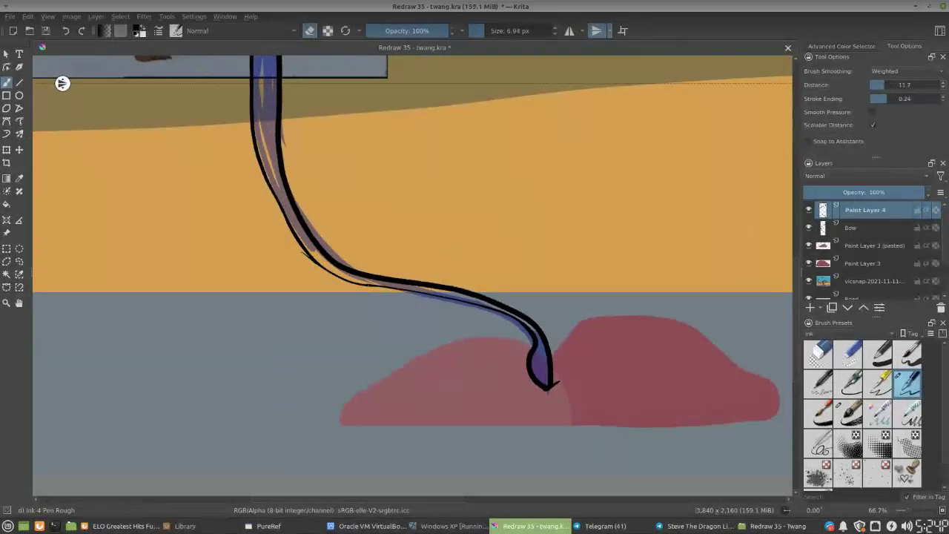
left_click_drag(313, 263, 304, 254)
scroll(341, 249, "up", 5)
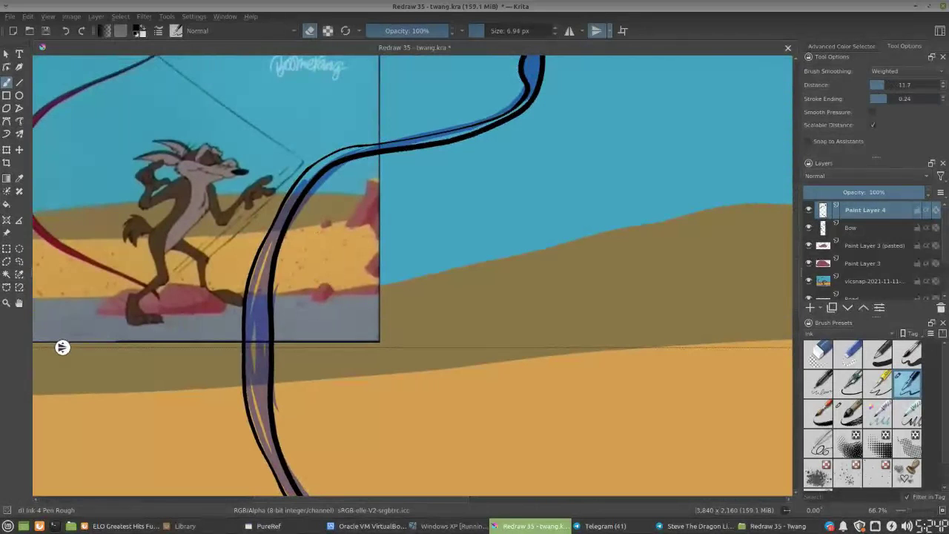
Set the brush size to 17.25 px and erase the inner line across the bow's grip
key("e")
key("bracketright")
key("bracketright")
key("bracketright")
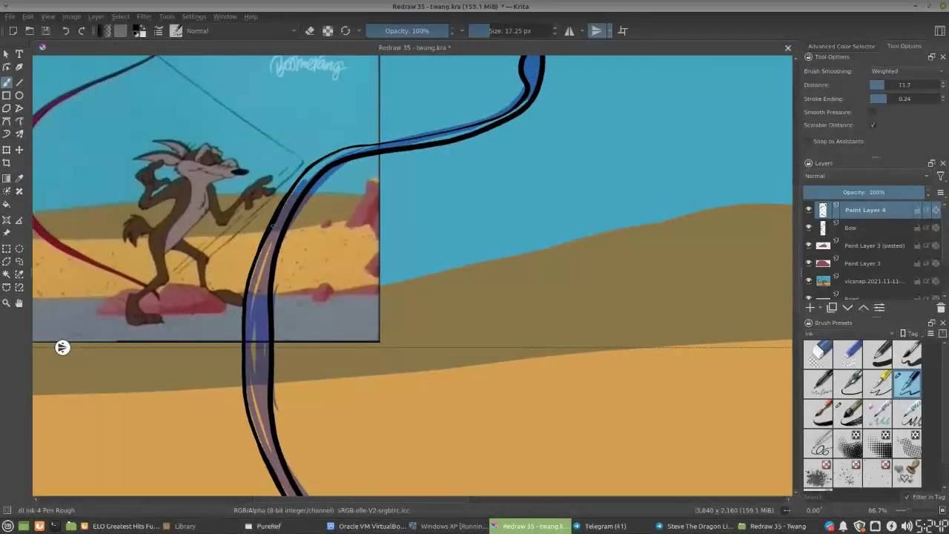
key("e")
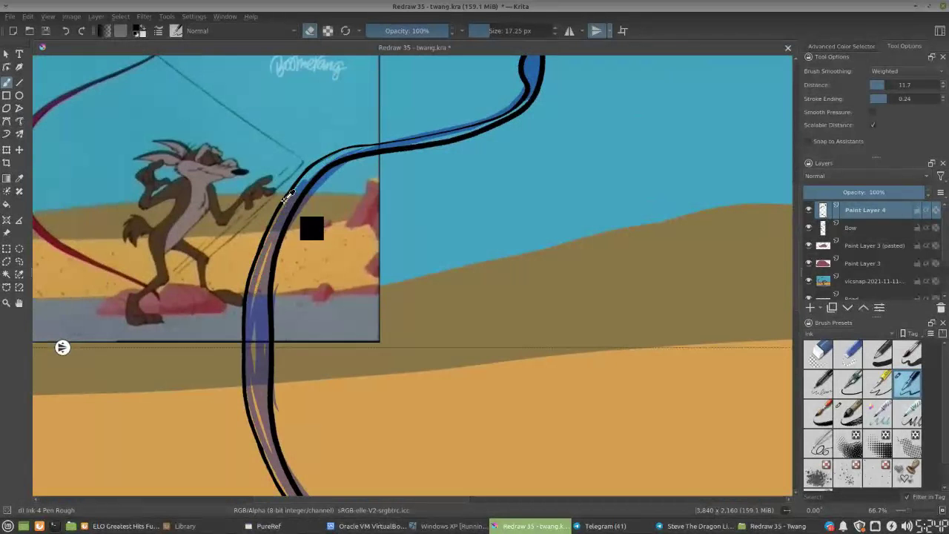
key("ctrl+minus")
key("ctrl+minus")
key("ctrl+plus")
key("ctrl+plus")
left_click_drag(305, 246, 308, 150)
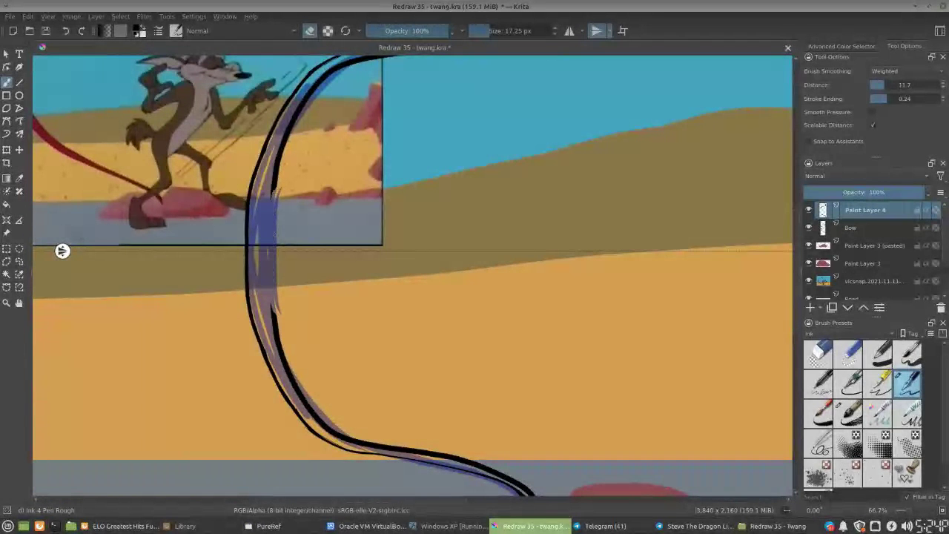
Redraw the inner line across the bow's grip to bridge the erased gap, and trim its edge with the eraser
key("e")
key("e")
mouse_move(273, 195)
left_mouse_down()
mouse_move(281, 155)
mouse_move(274, 203)
left_mouse_up()
key("e")
key("ctrl+z")
left_click_drag(278, 166, 269, 276)
left_click_drag(273, 196, 269, 279)
key("e")
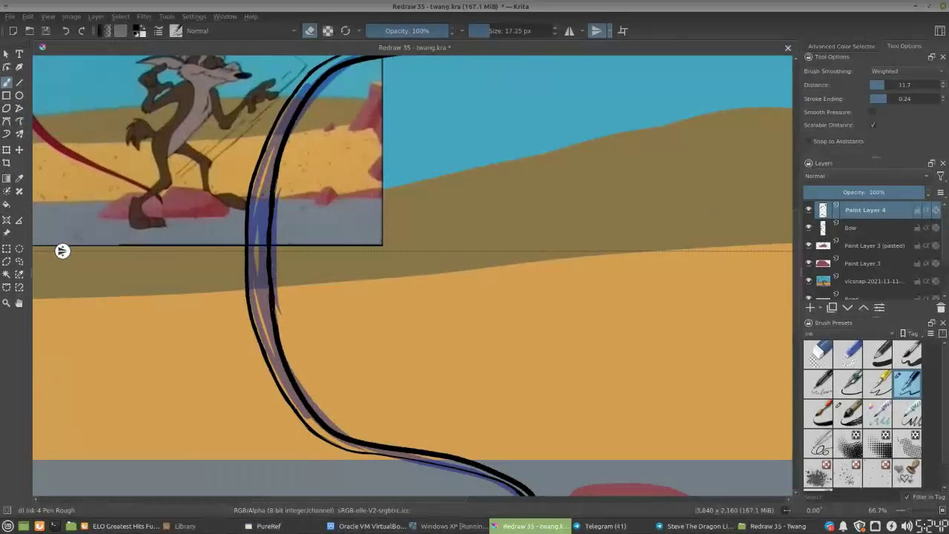
left_click_drag(265, 263, 265, 281)
key("e")
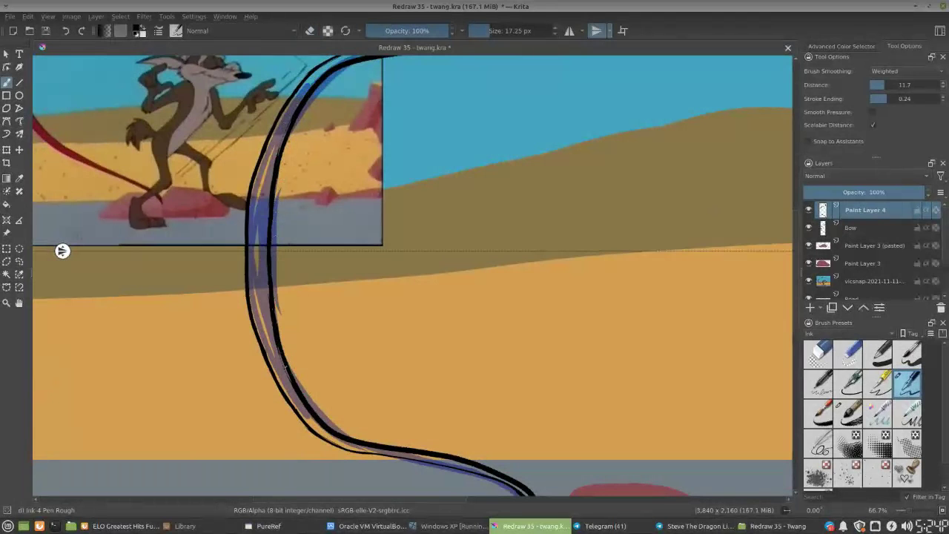
key("ctrl+minus")
key("ctrl+minus")
left_click_drag(519, 247, 394, 227)
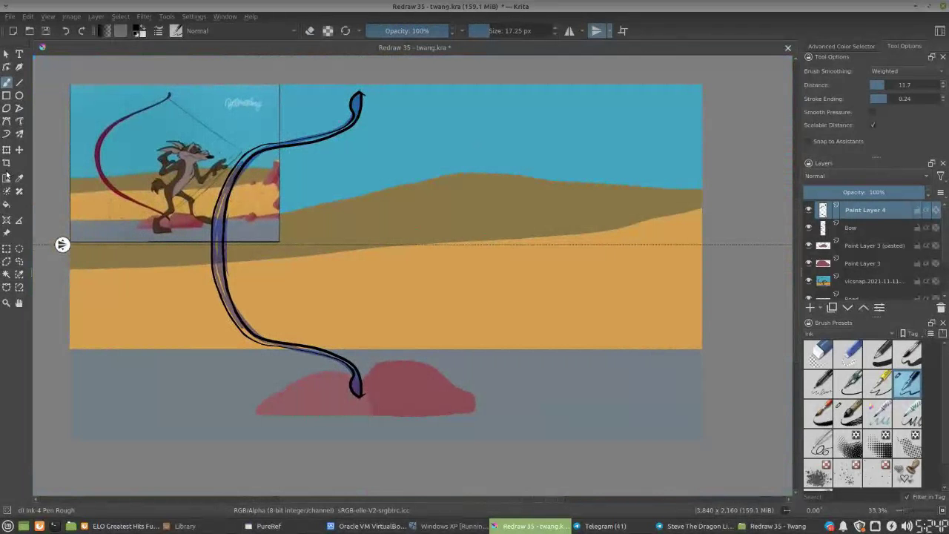
left_click(19, 83)
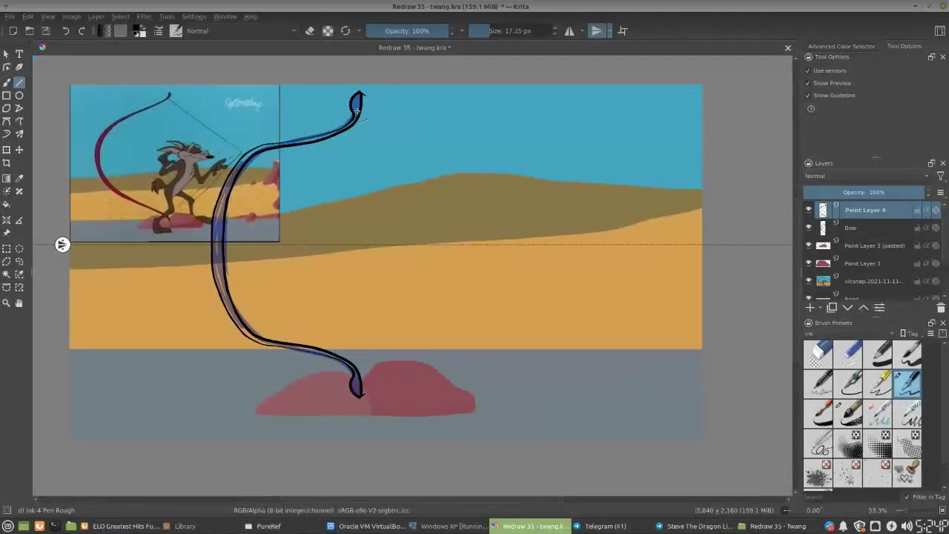
left_click_drag(356, 113, 433, 163)
left_click_drag(515, 231, 535, 243)
key("ctrl+z")
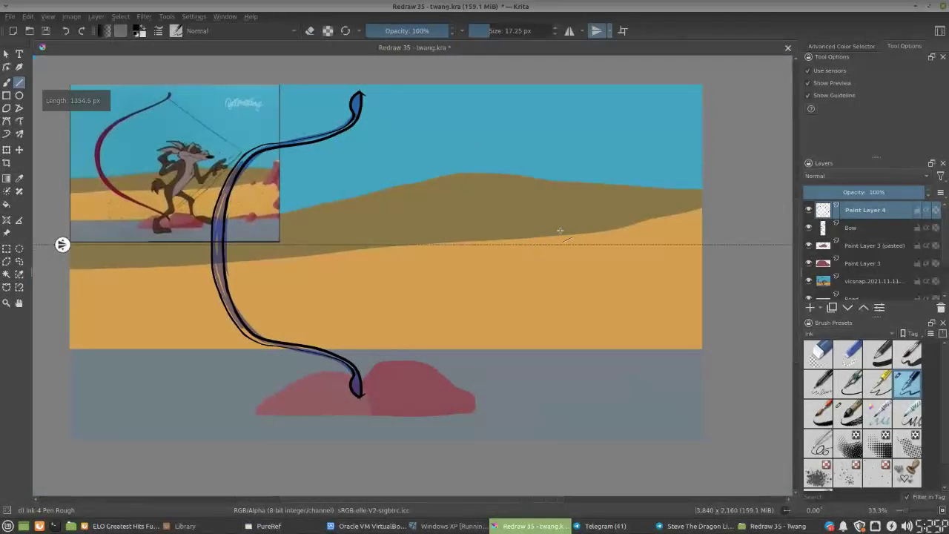
Draw the bowstring at 4.45 px as mirrored straight lines running from the bow's tips and crossing at the symmetry axis
key("b")
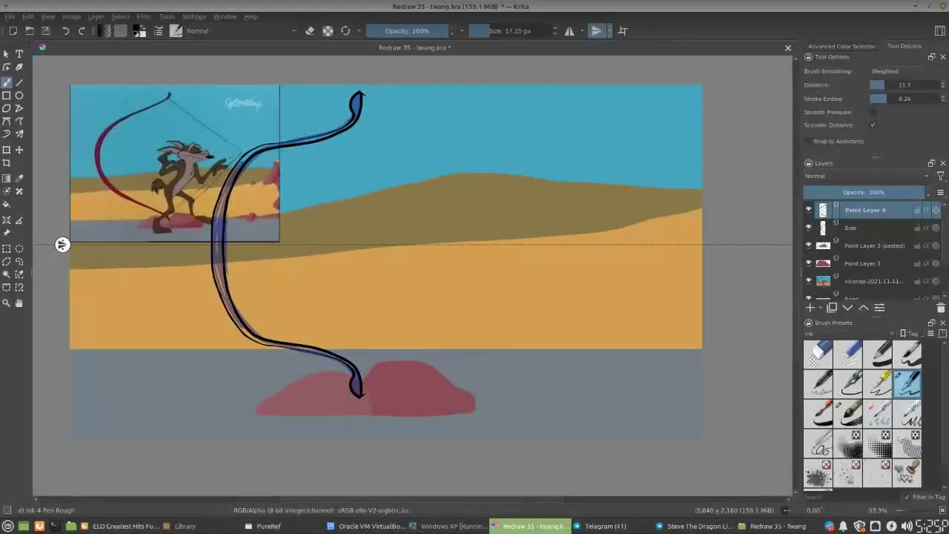
left_click_drag(593, 223, 590, 223, "shift")
mouse_move(578, 216)
left_mouse_down()
mouse_move(606, 215)
mouse_move(593, 227)
mouse_move(610, 231)
left_mouse_up()
key("ctrl+z")
key("ctrl+z")
left_click(19, 82)
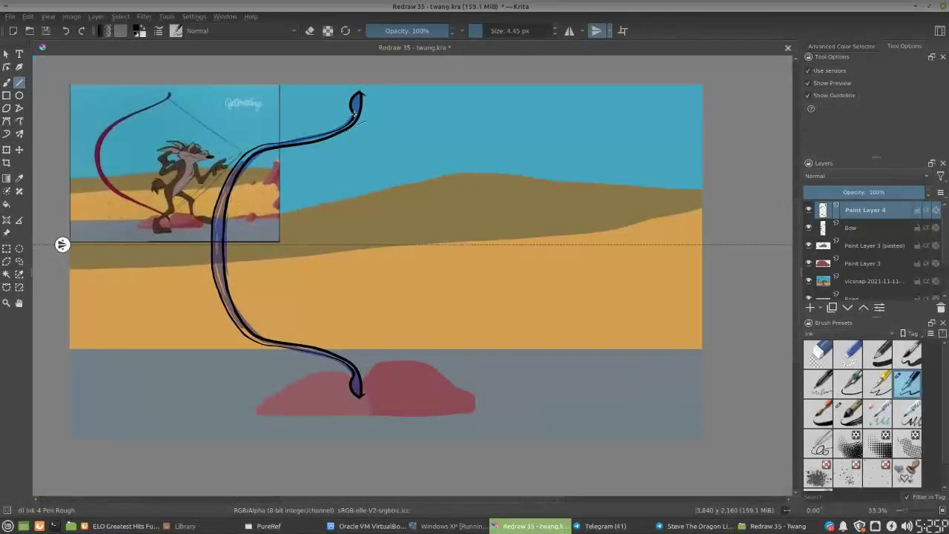
left_click_drag(355, 114, 519, 233)
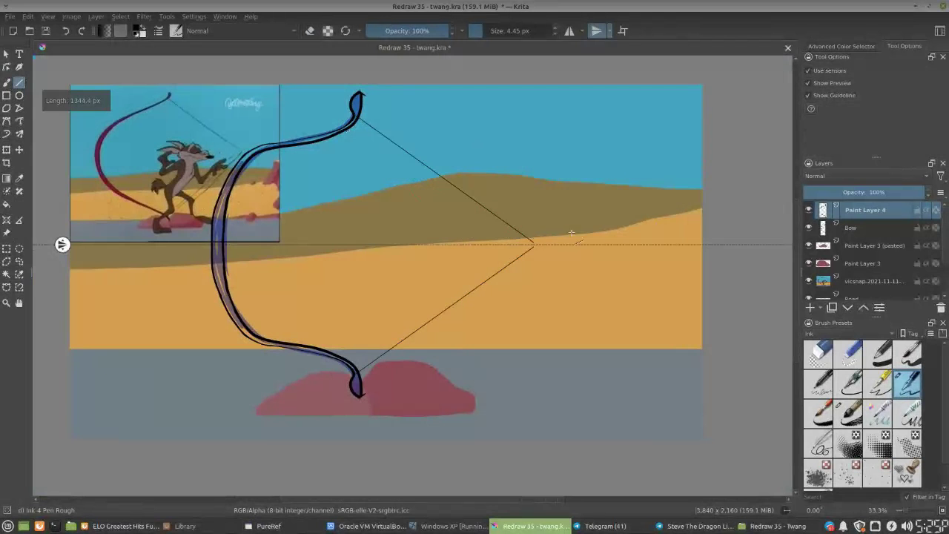
key("ctrl+z")
left_click_drag(357, 115, 574, 252)
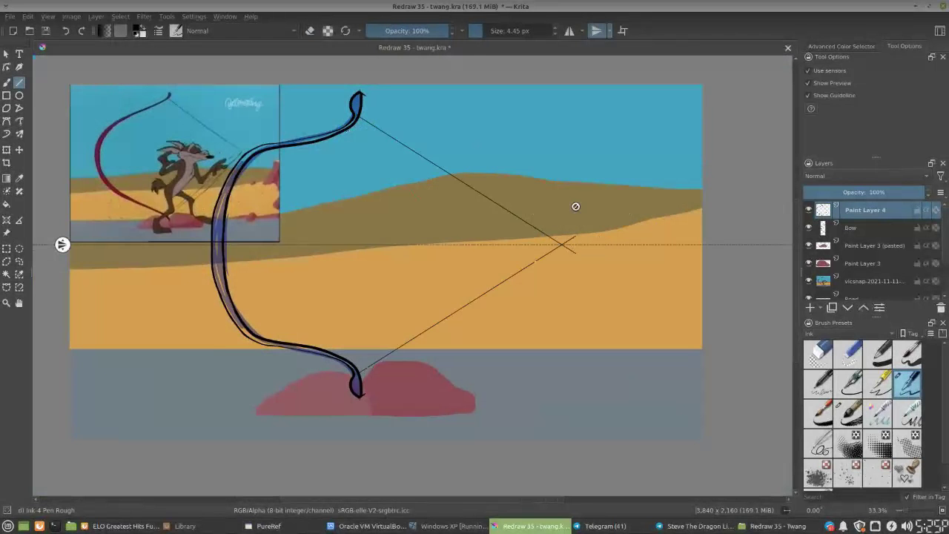
Erase the overshooting line ends beyond the bowstring's meeting point with a 28.63 px eraser, leaving a clean corner
key("b")
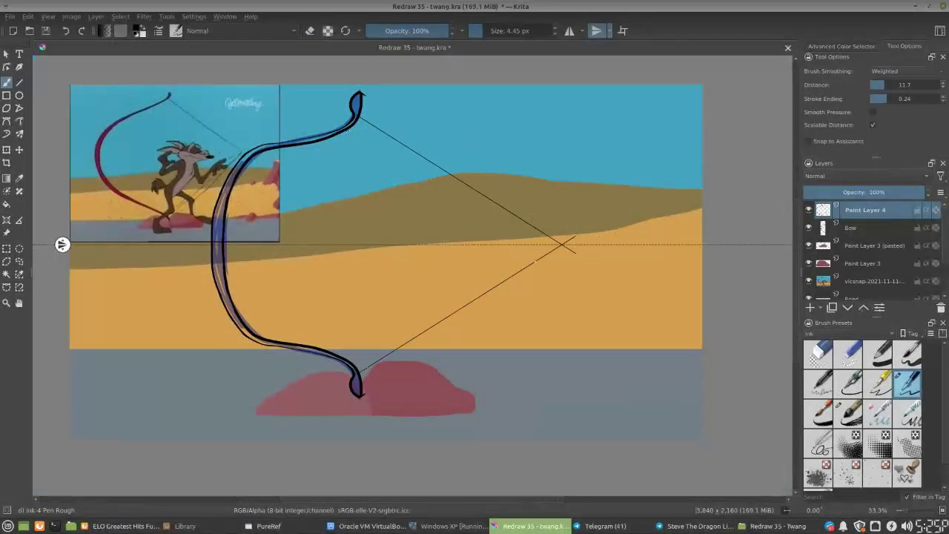
key("1")
left_click_drag(652, 233, 214, 271)
key("e")
mouse_move(449, 205)
left_mouse_down()
mouse_move(464, 196)
mouse_move(488, 205)
mouse_move(433, 221)
left_mouse_up()
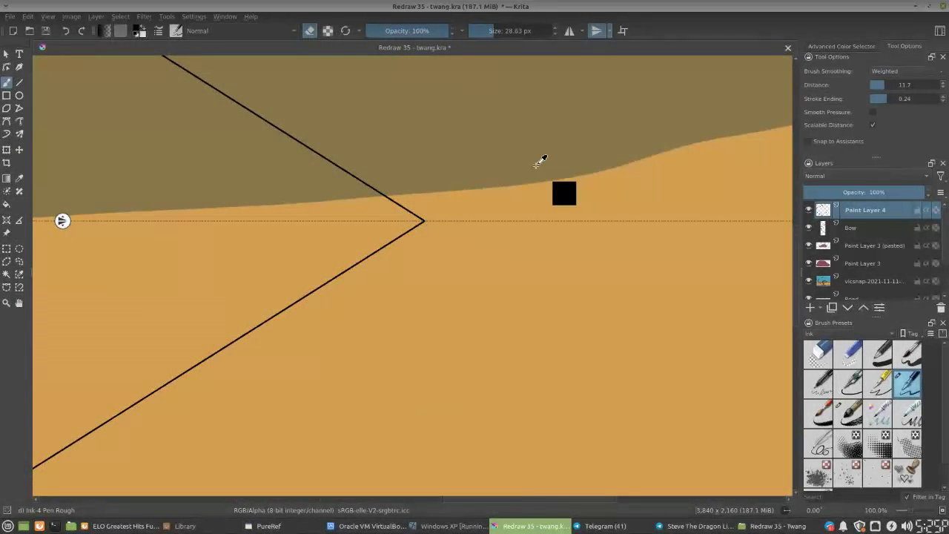
key("ctrl+minus")
key("ctrl+minus")
left_click_drag(385, 240, 603, 281)
mouse_move(544, 259)
left_mouse_down()
mouse_move(526, 260)
mouse_move(531, 295)
mouse_move(513, 259)
left_mouse_up()
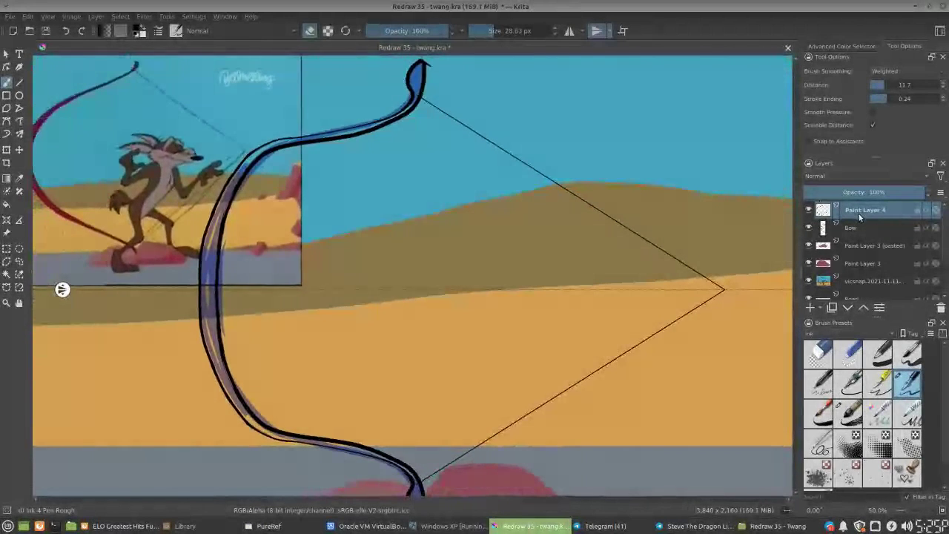
key("ctrl+e")
left_click(808, 211)
left_click(810, 211)
key("ctrl+z")
Delete the Bow sketch layer and toggle Paint Layer 4's visibility to check the ink lines
left_click(864, 228)
left_click(940, 307)
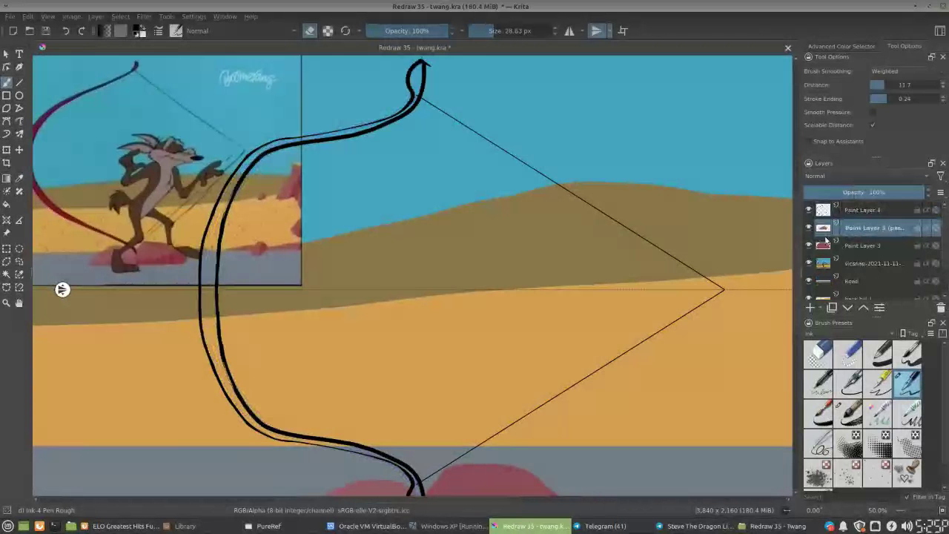
left_click(809, 210)
left_click(809, 209)
Try to erase the stray ink at the bow's upper tip
key("e")
key("e")
key("e")
left_click_drag(425, 62, 430, 65)
key("e")
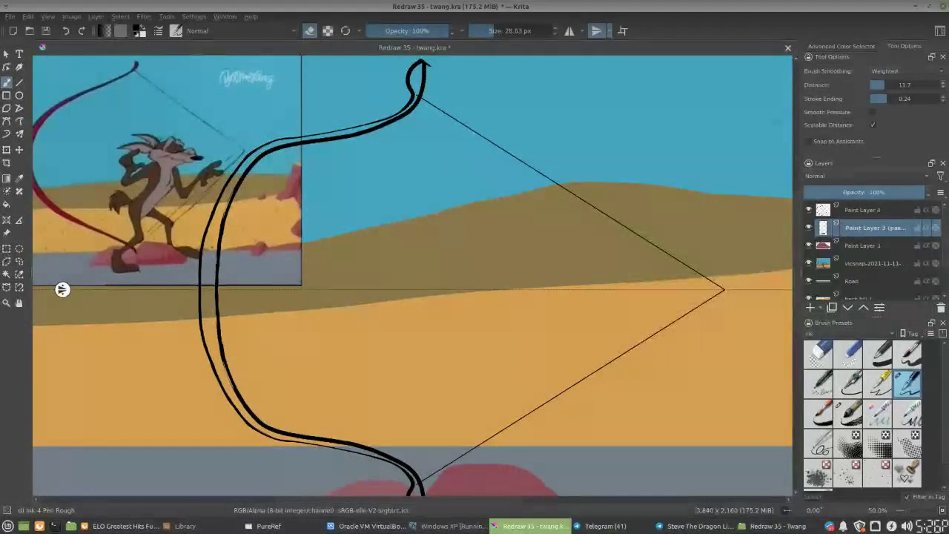
On Paint Layer 4, erase the stray ink at the bow's tips and reduce the eraser to 16.81 px
left_click(857, 213)
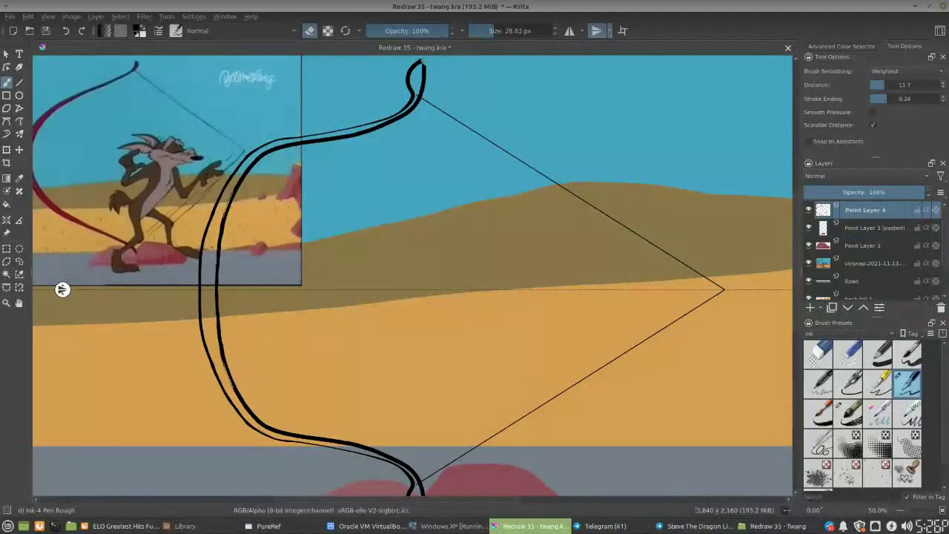
left_click_drag(420, 61, 425, 65)
left_click_drag(419, 96, 414, 94, "shift")
key("e")
key("e")
key("minus")
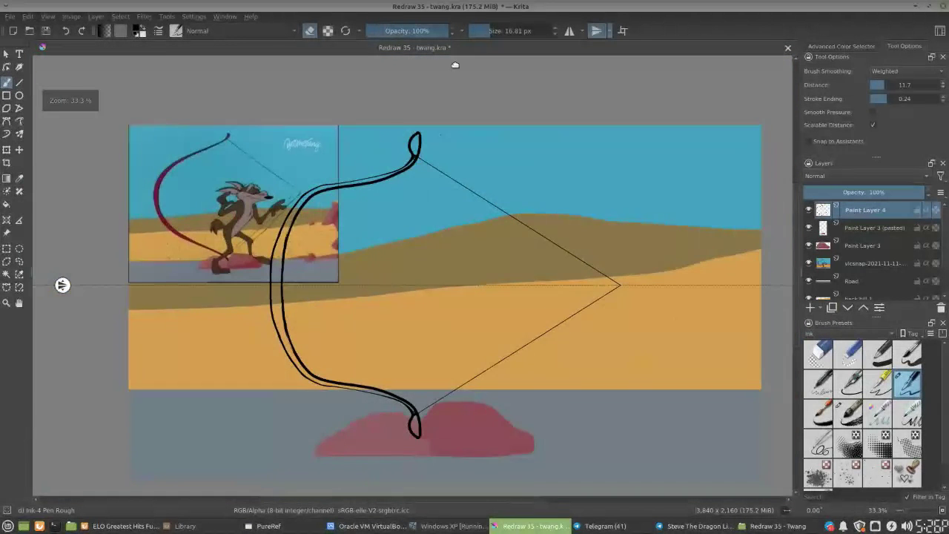
left_click_drag(352, 244, 365, 247)
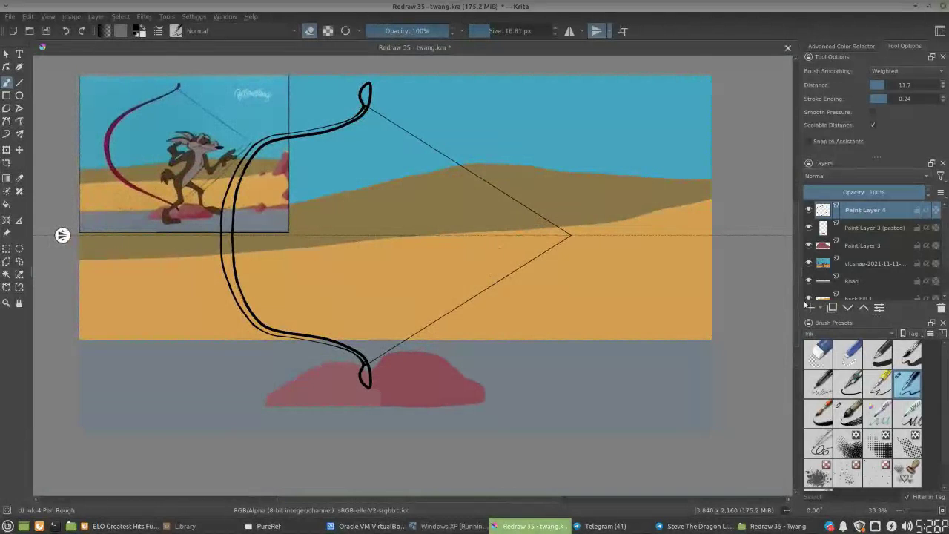
Hide Paint Layer 4 and rename it "bow"
left_click(829, 231)
left_click(811, 211)
double_click(860, 211)
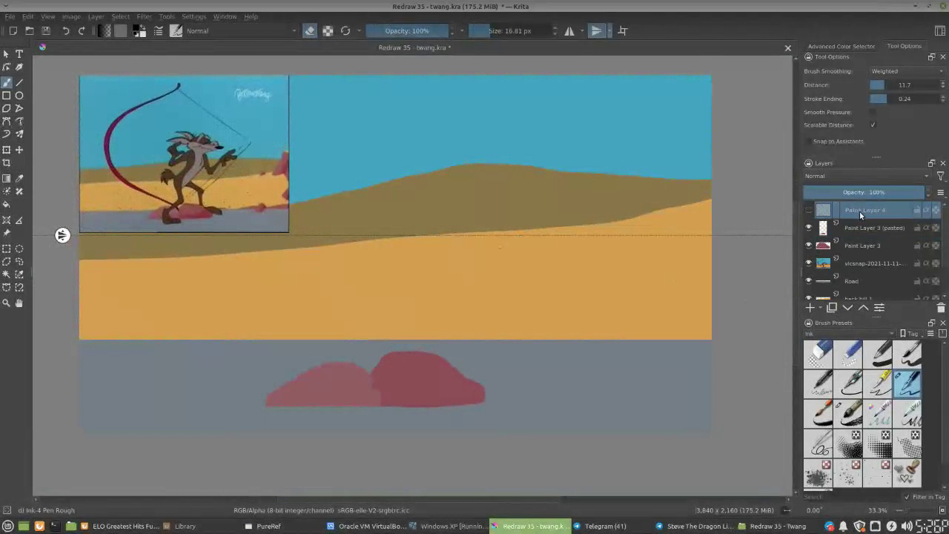
type("bow")
key("Return")
Turn off mirrored painting and clean up the front rocks' shared edge on the pasted Paint Layer 3
left_click(864, 228)
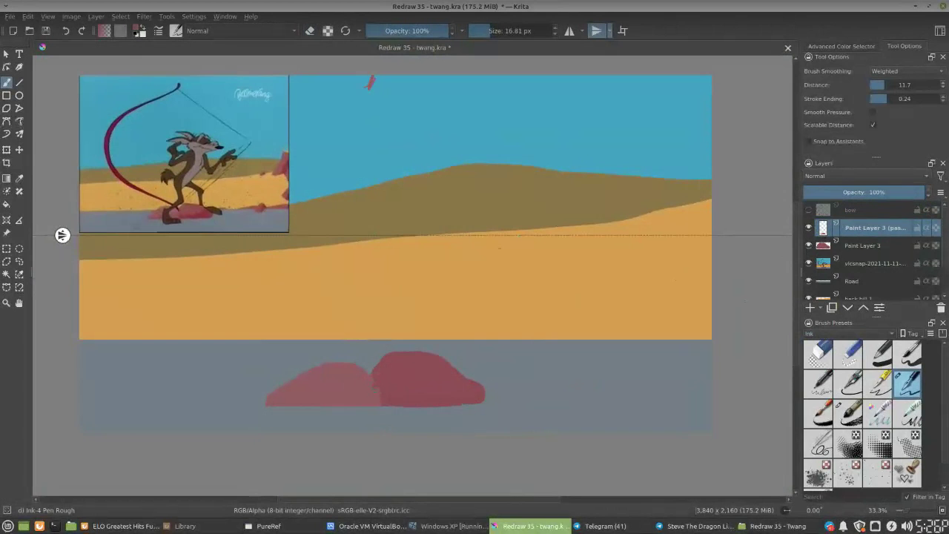
left_click(596, 30)
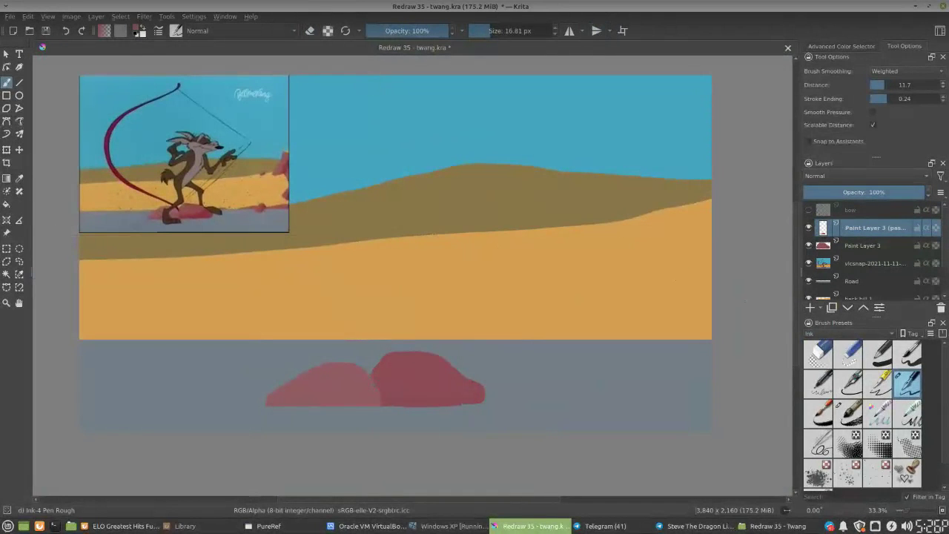
Group Paint Layer 3 and its pasted copy, name the group "Road Rocks" and collapse it
left_click(862, 245, "ctrl")
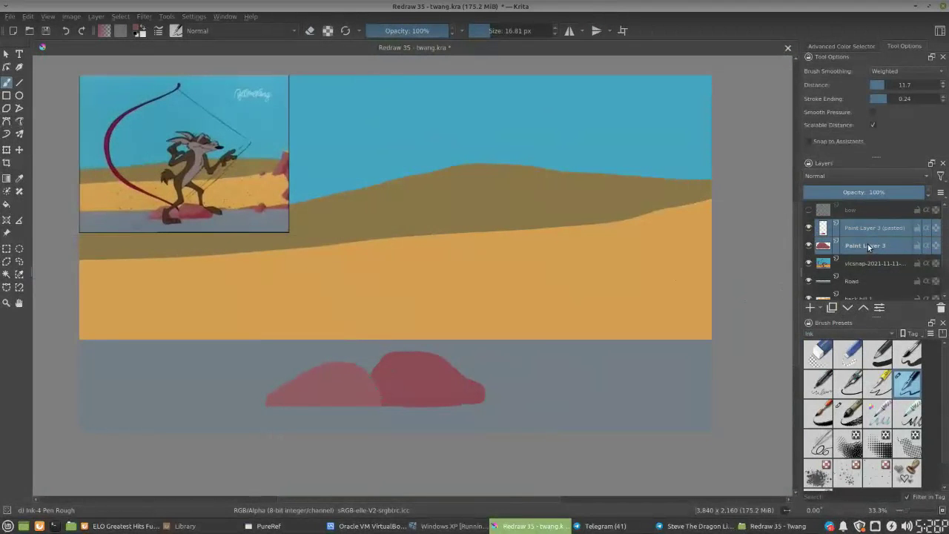
key("ctrl+g")
double_click(885, 232)
type("R")
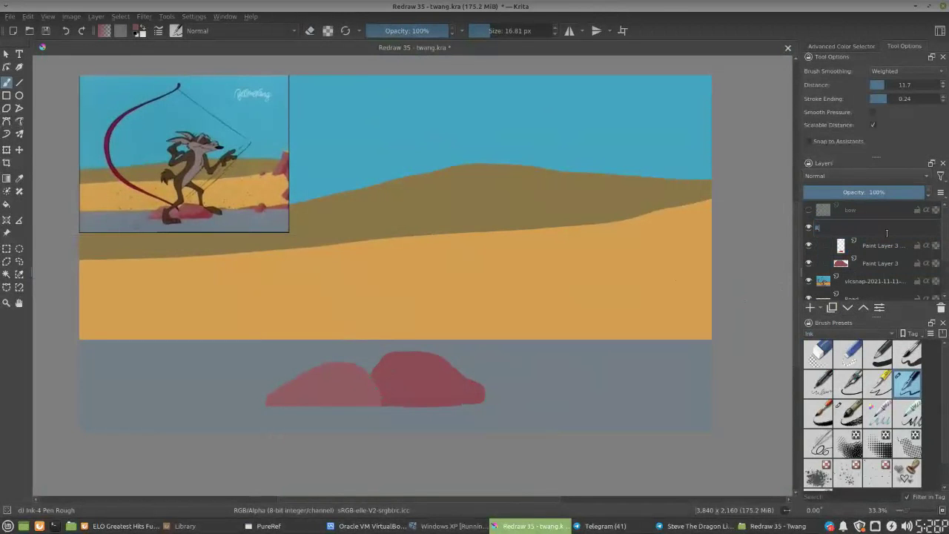
type("oad Rocks")
key("Return")
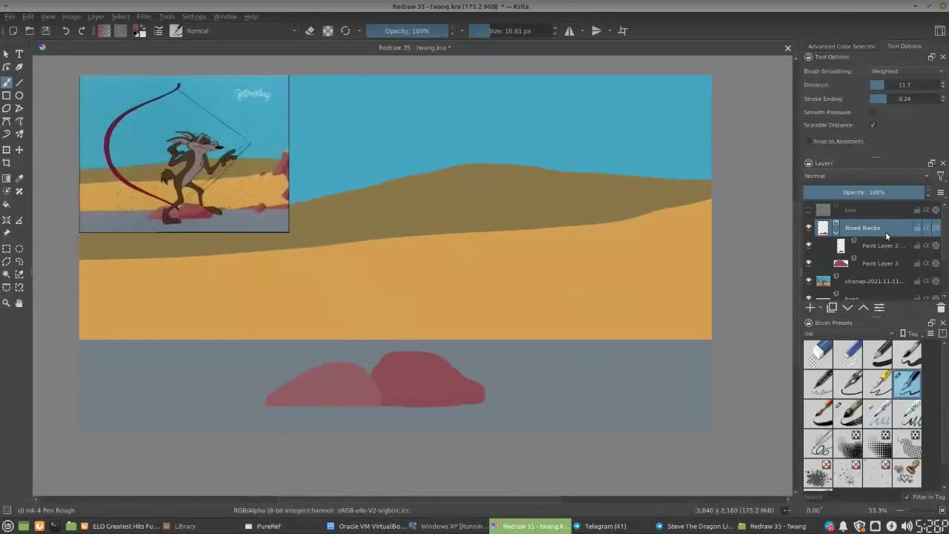
left_click(838, 233)
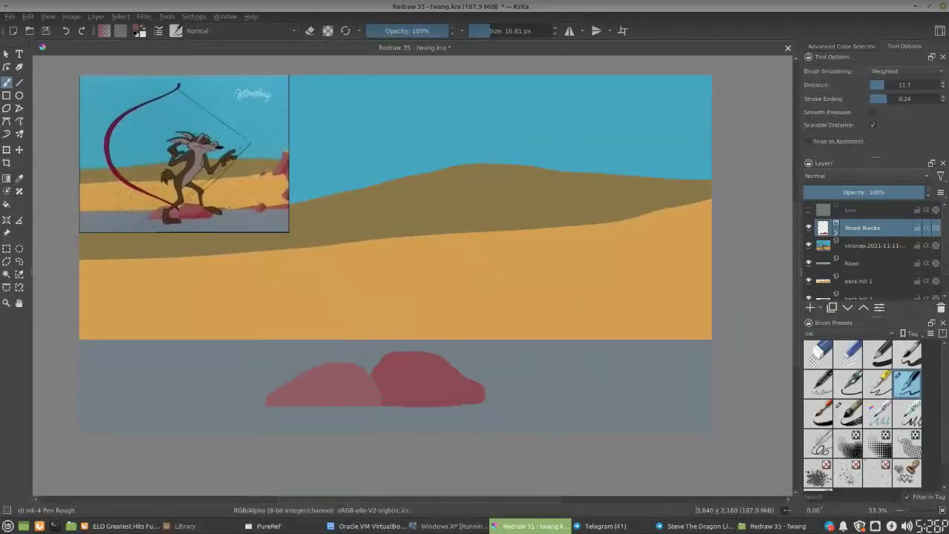
Show the bow layer and move the bow slightly to the right over the rocks
left_click(809, 210)
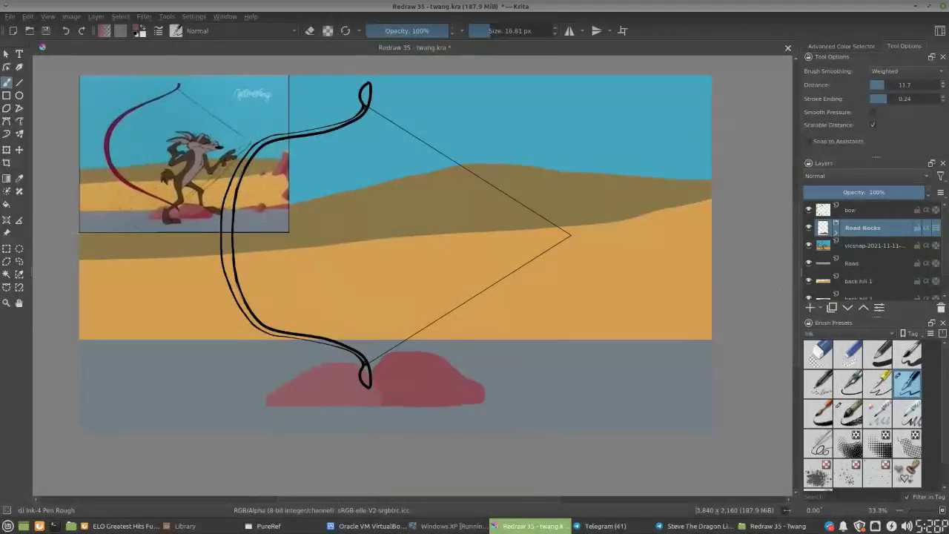
left_click(809, 211)
left_click(807, 211)
left_click(20, 148)
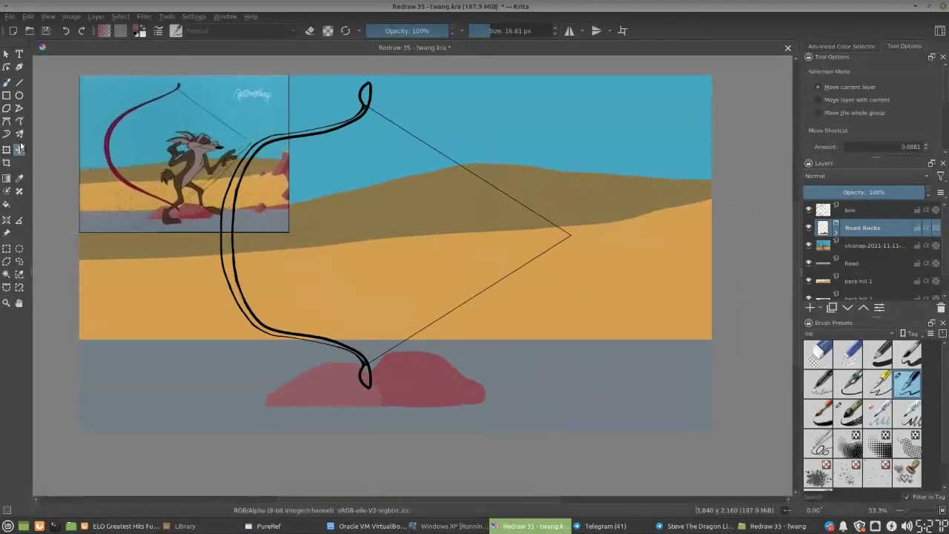
left_click(860, 211)
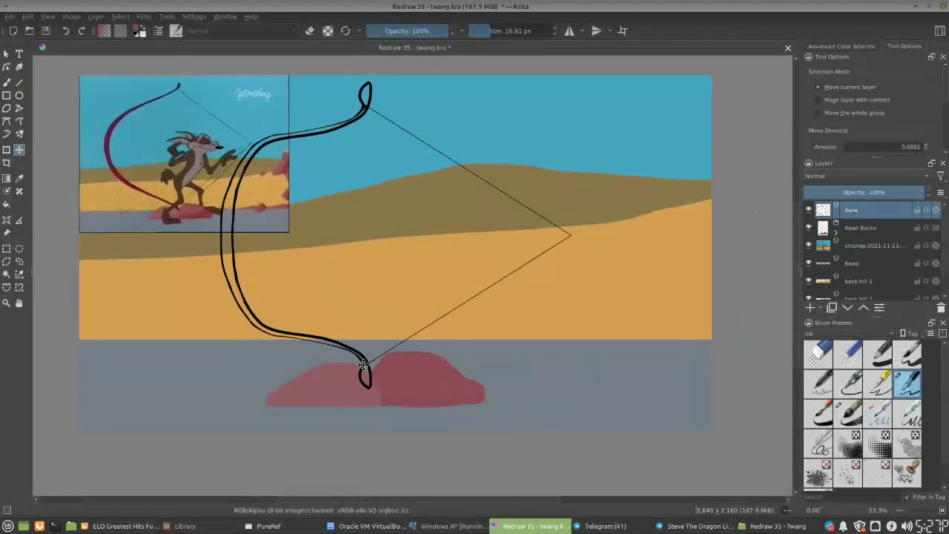
left_click_drag(362, 366, 373, 363)
Place the bow layer between the two rock layers in the Road Rocks group, hide it and collapse the group
left_click_drag(860, 211, 841, 232)
left_click(836, 233)
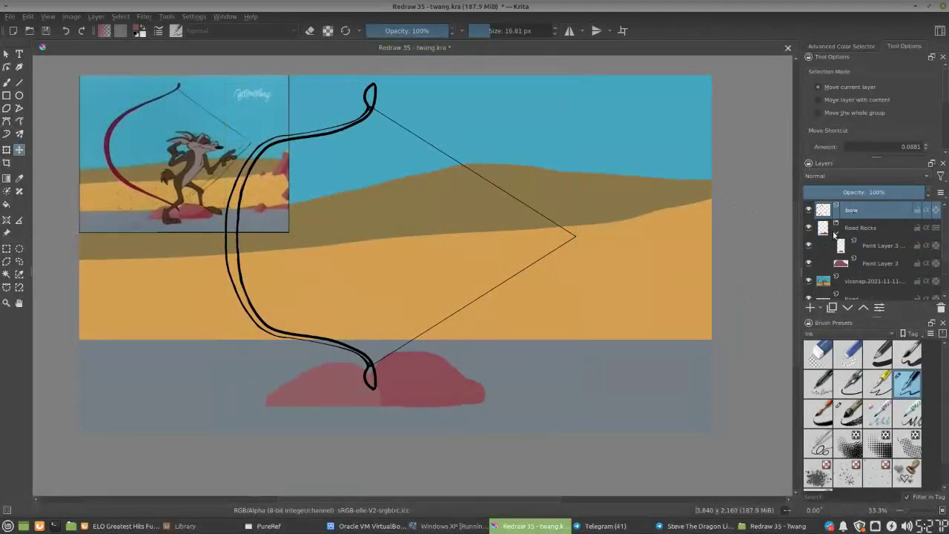
left_click_drag(862, 214, 873, 258)
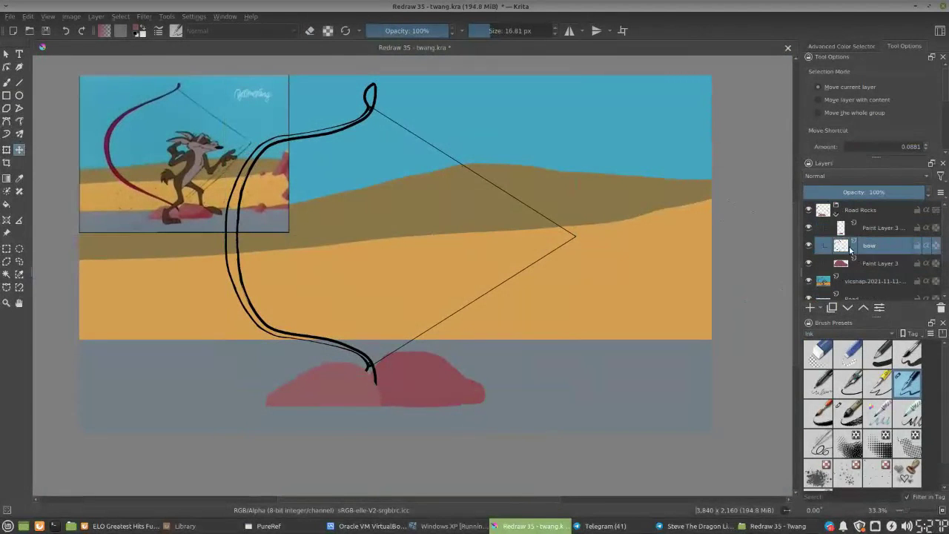
left_click(809, 245)
left_click(836, 214)
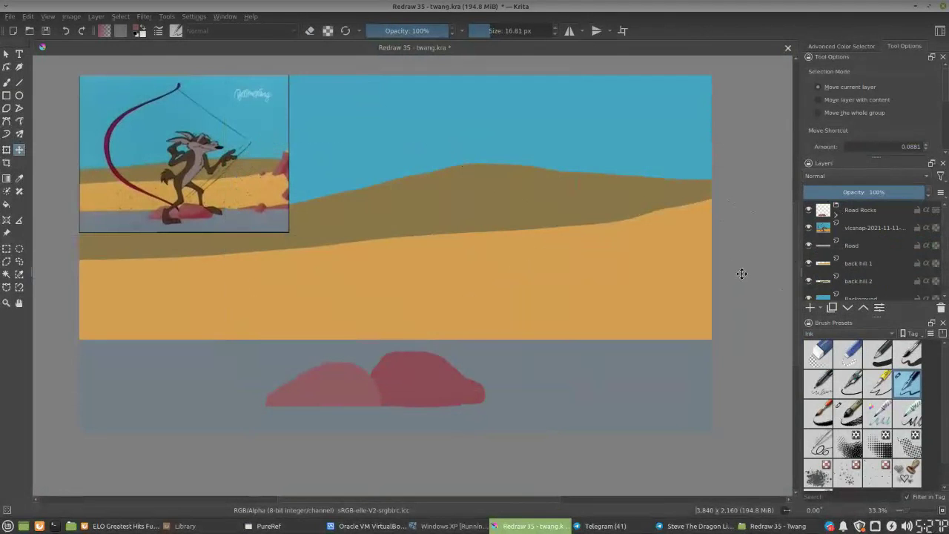
Add a paint layer between Road and back hill 1 and name it "BackRock"
scroll(491, 277, "right", 3)
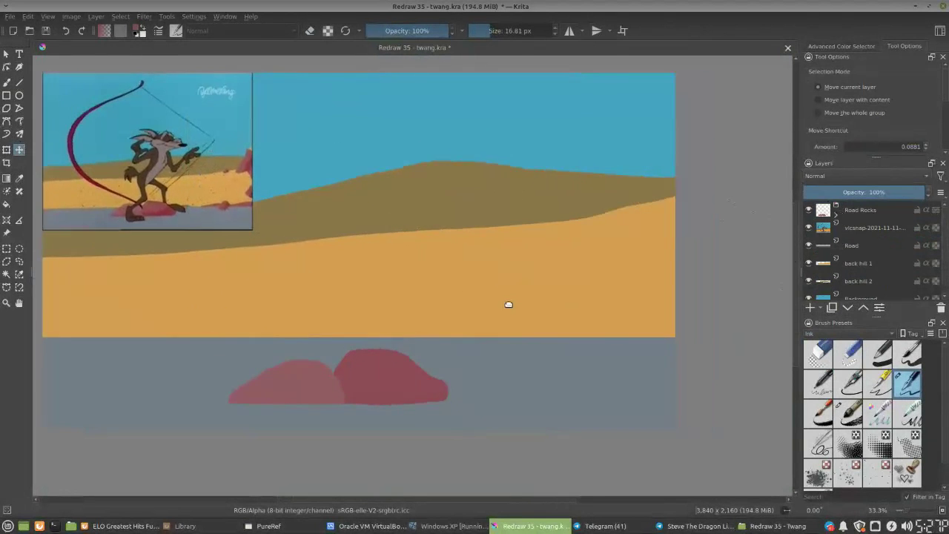
scroll(936, 252, "down", 1)
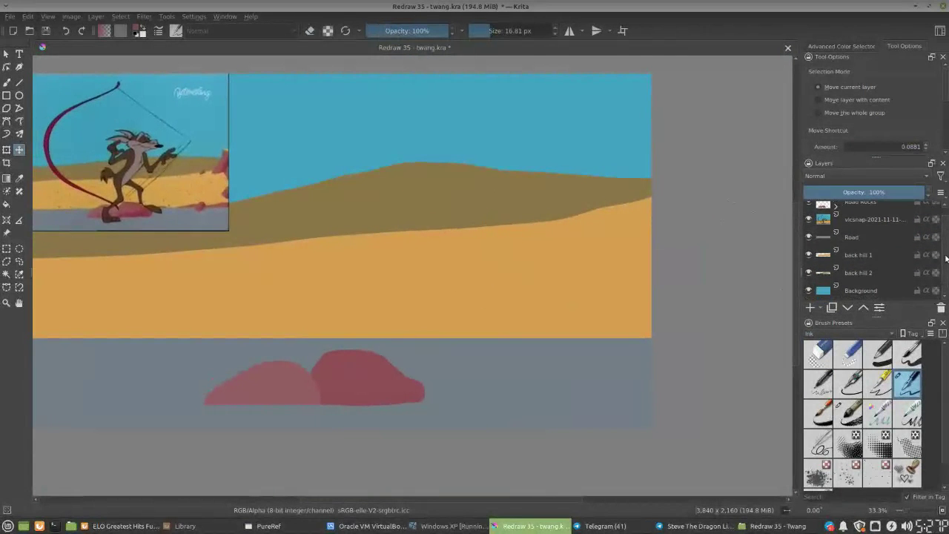
left_click(848, 238)
left_click(810, 307)
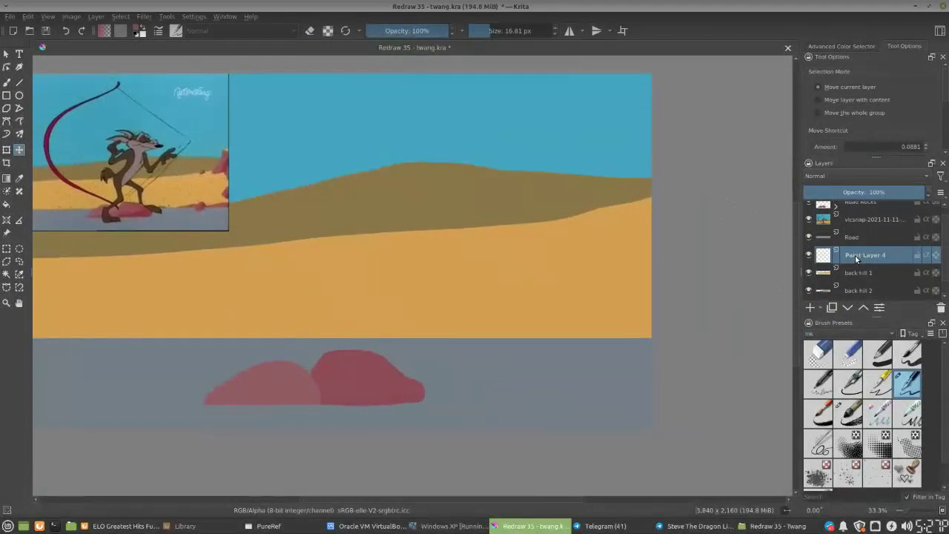
double_click(858, 255)
type("BackRock")
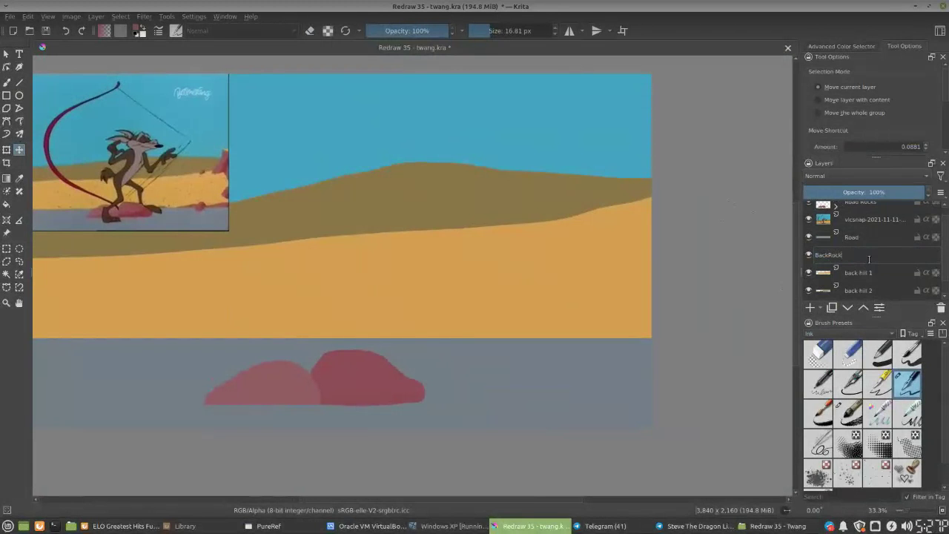
key("Return")
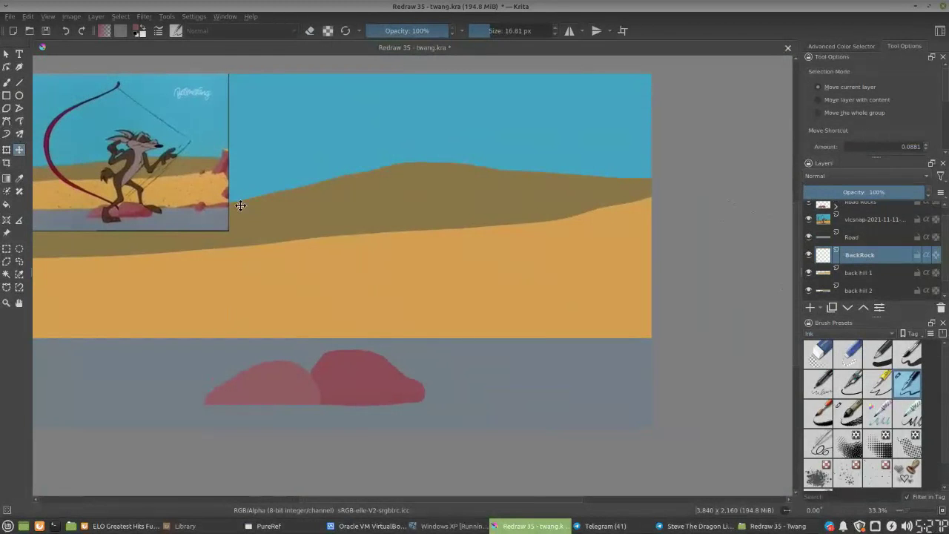
Outline the low rocks rising behind the road's right half on BackRock and fill them with the dark red
key("b")
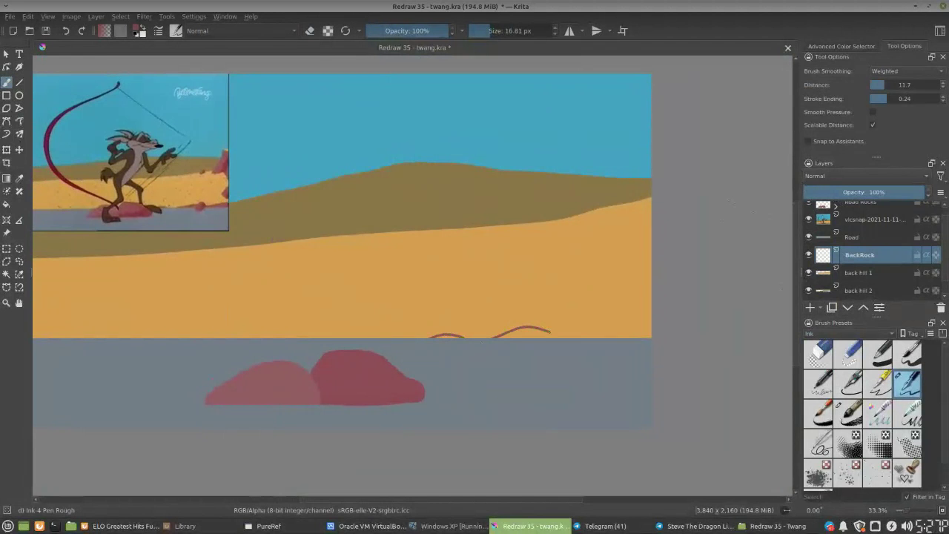
left_click_drag(565, 331, 651, 320)
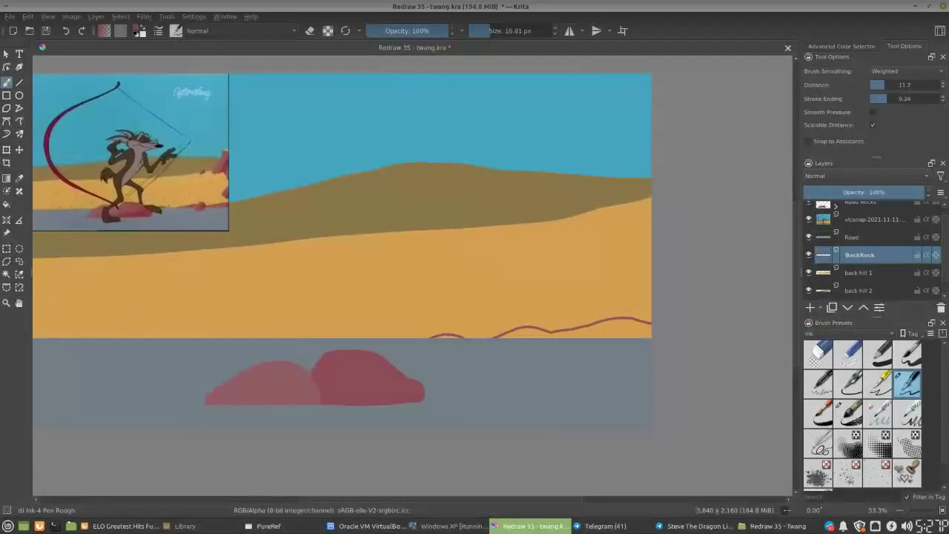
left_click(6, 203)
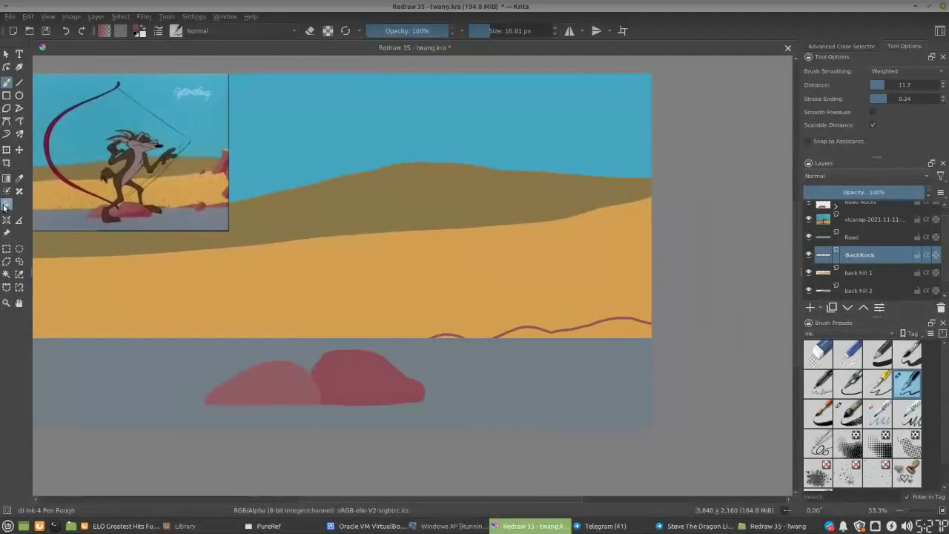
left_click(601, 328)
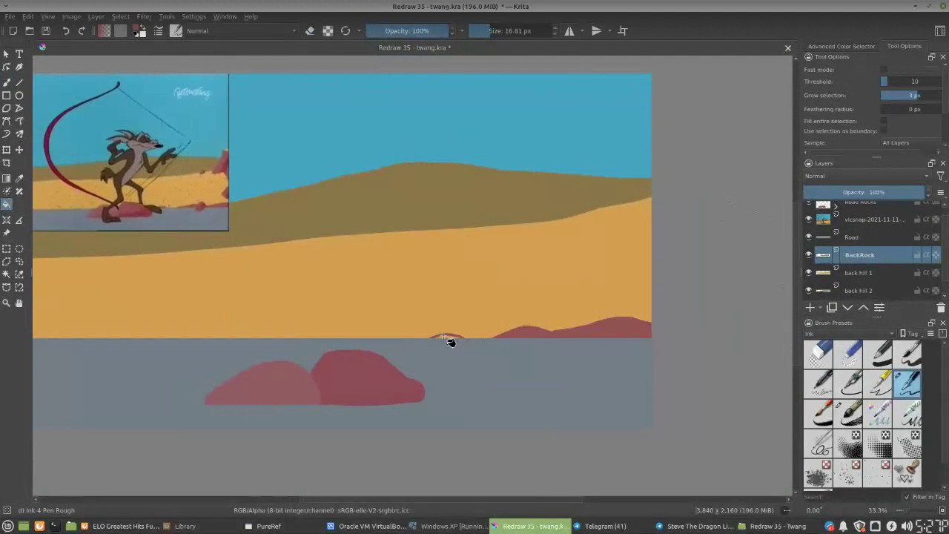
key("b")
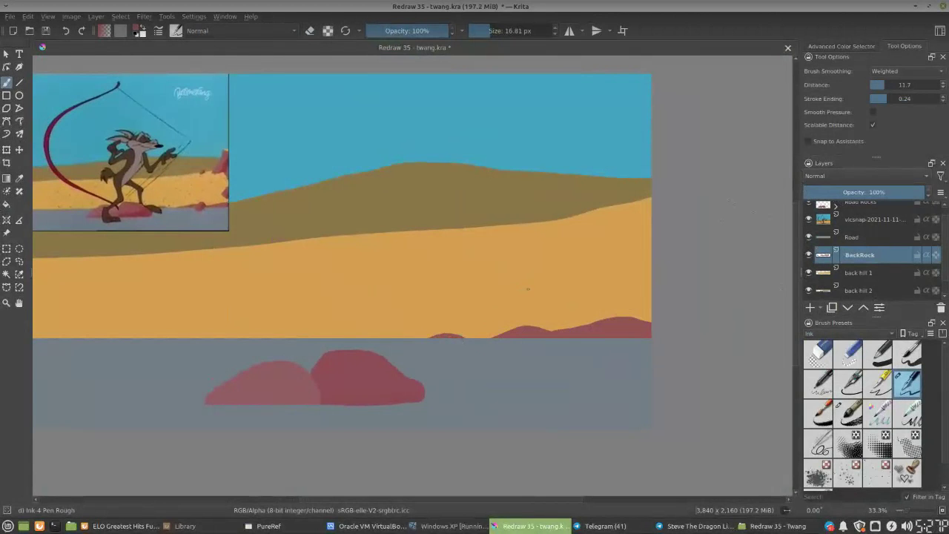
Add a paint layer above BackRock and paint a small red rock on the sand hill's ridge
left_click(812, 307)
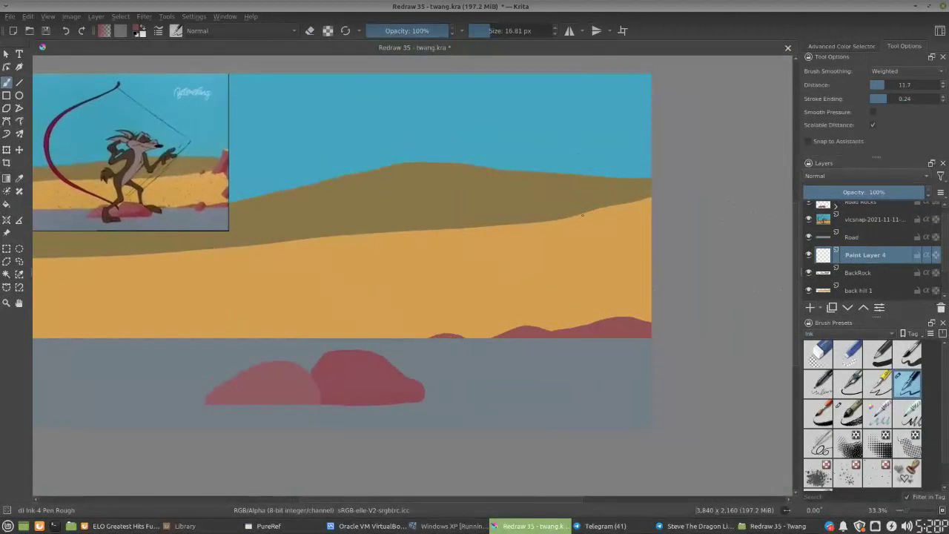
left_click_drag(584, 216, 572, 219)
key("ctrl+z")
Outline a jagged cliff along the canvas's right edge on Paint Layer 4 and fill it with the rock red
mouse_move(627, 162)
left_mouse_down()
mouse_move(633, 182)
mouse_move(651, 157)
left_mouse_up()
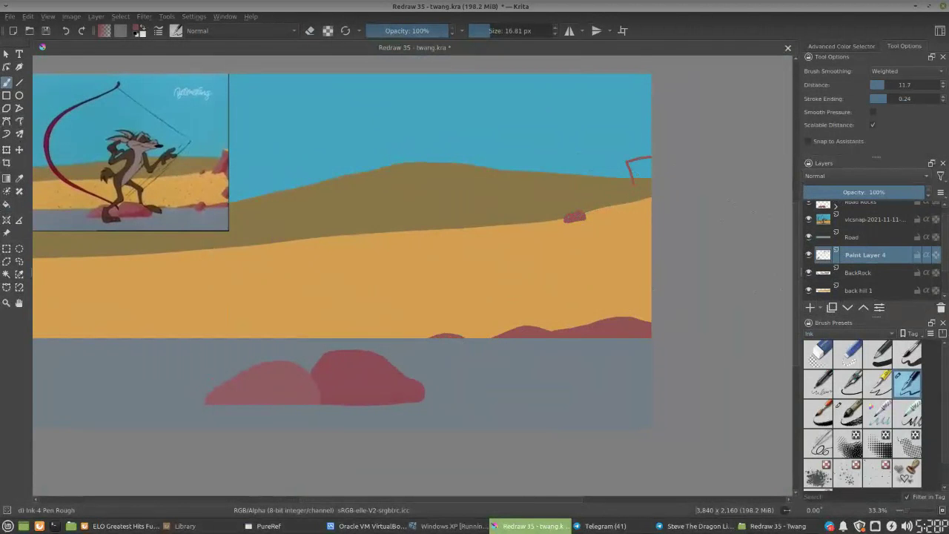
mouse_move(634, 191)
left_mouse_down()
mouse_move(624, 216)
mouse_move(645, 225)
left_mouse_up()
mouse_move(645, 256)
left_mouse_down()
mouse_move(634, 268)
mouse_move(651, 289)
left_mouse_up()
left_click(7, 205)
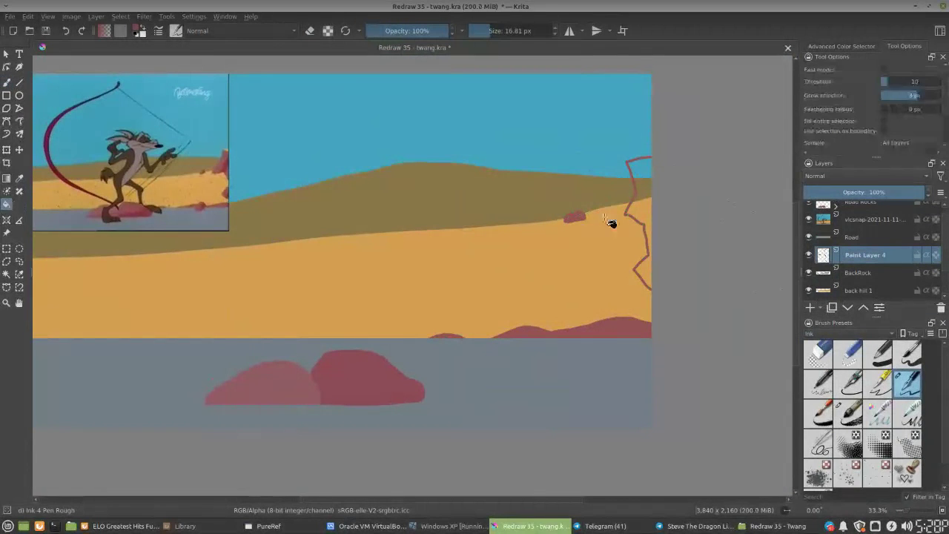
left_click(650, 256)
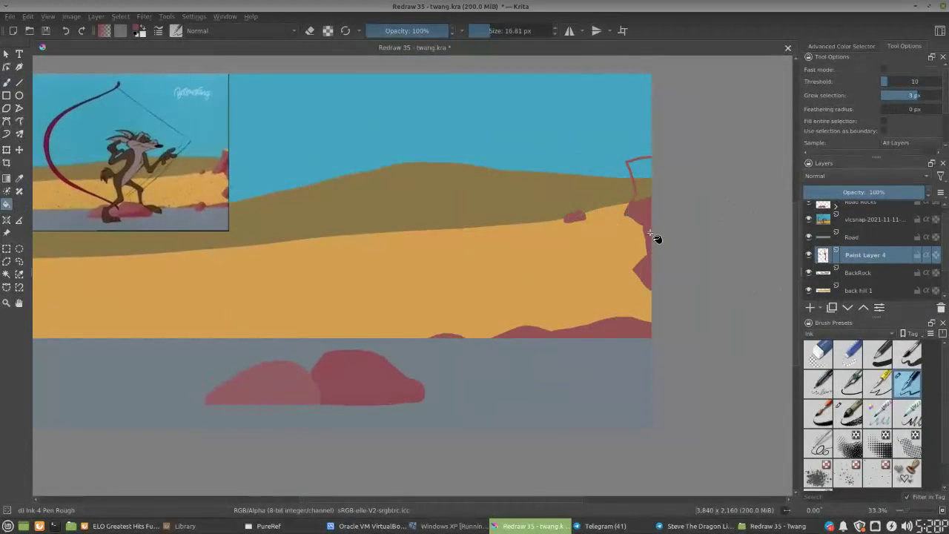
left_click(648, 166)
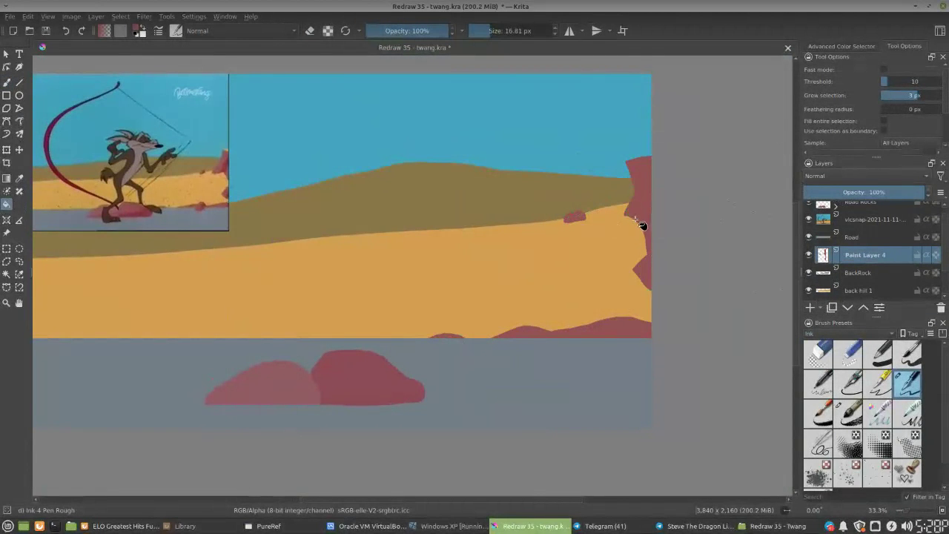
key("b")
key("e")
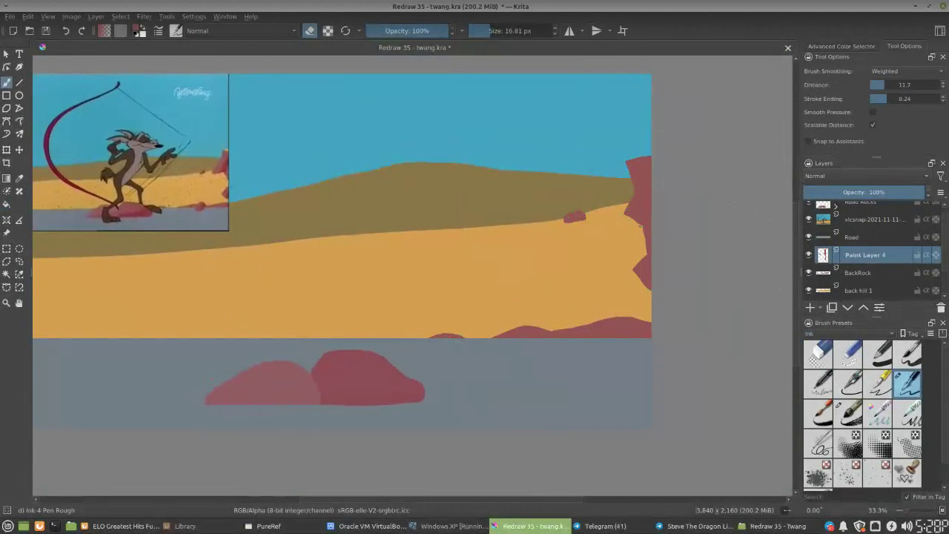
key("e")
key("e")
key("minus")
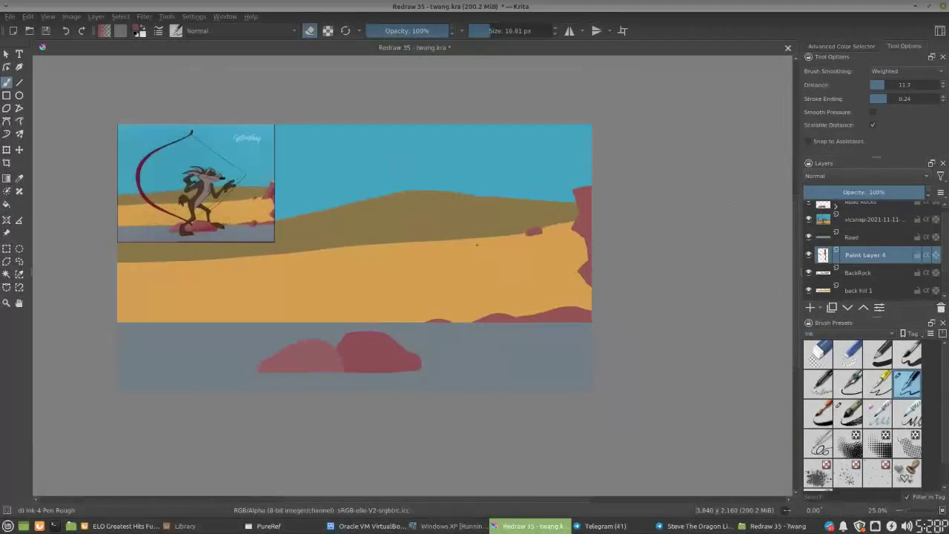
left_click_drag(391, 284, 491, 279)
Add a paint layer above Road and name it "small road rock"
key("ctrl+plus")
key("ctrl+plus")
left_click_drag(446, 220, 454, 203)
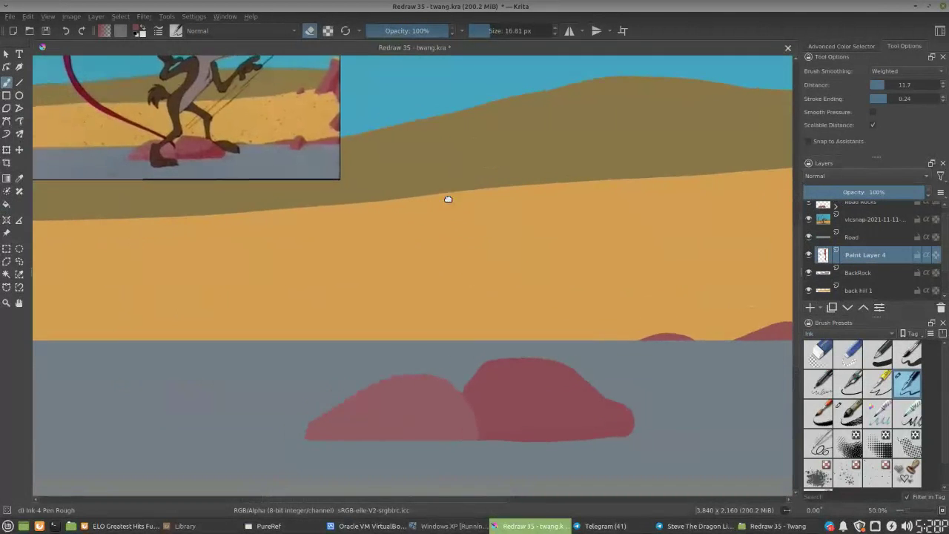
left_click_drag(686, 261, 450, 307)
left_click(862, 237)
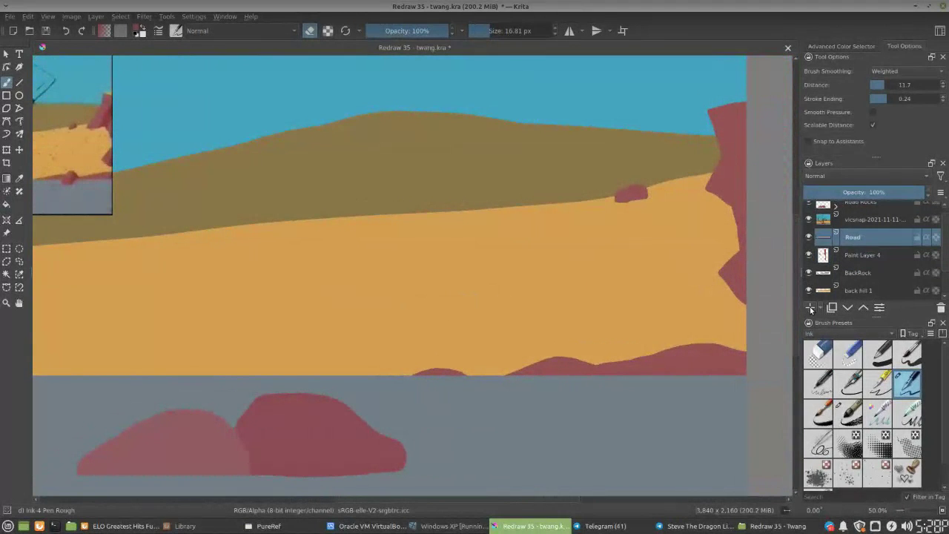
left_click(811, 306)
double_click(864, 239)
type("small road r")
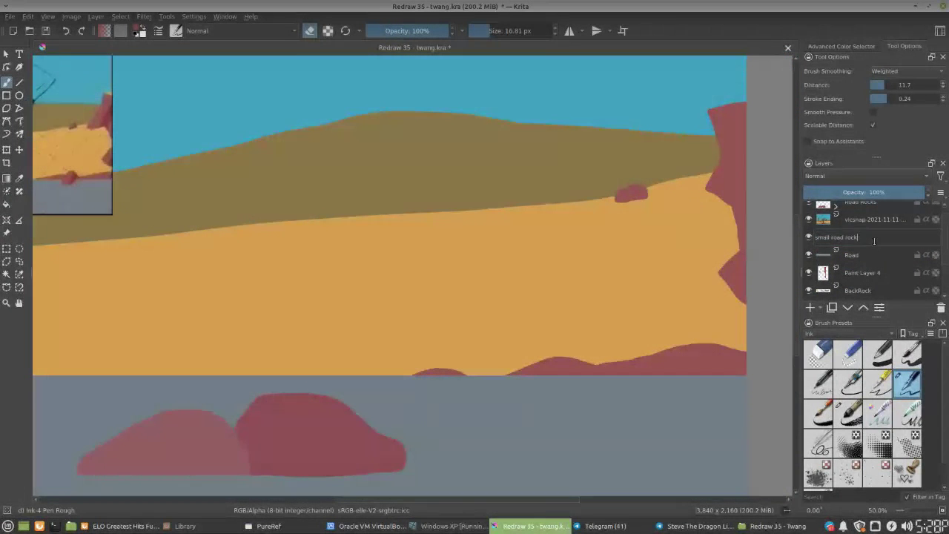
type("ock")
key("Return")
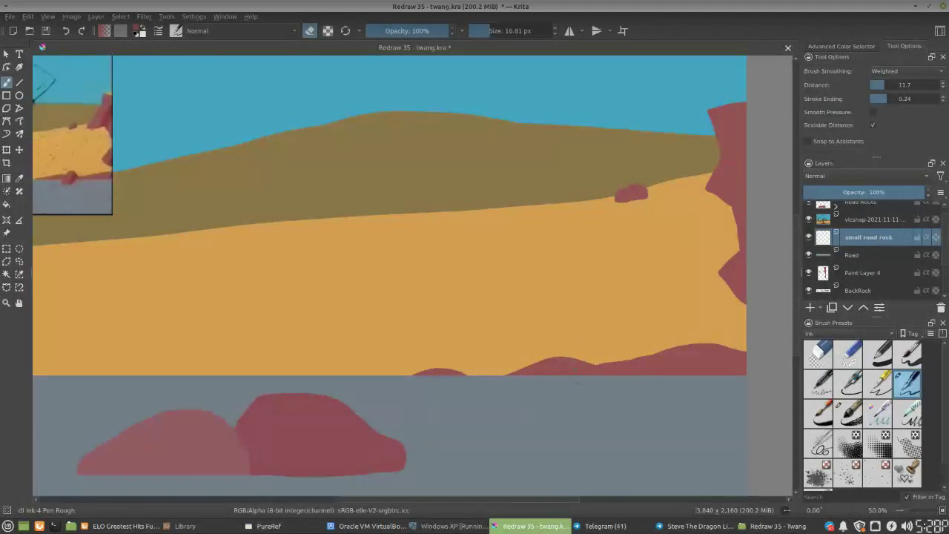
Outline a small rounded rock across the road's far edge on the small road rock layer and fill it with the rock red
key("e")
left_click_drag(578, 376, 580, 386)
mouse_move(587, 363)
left_mouse_down()
mouse_move(605, 352)
mouse_move(623, 362)
left_mouse_up()
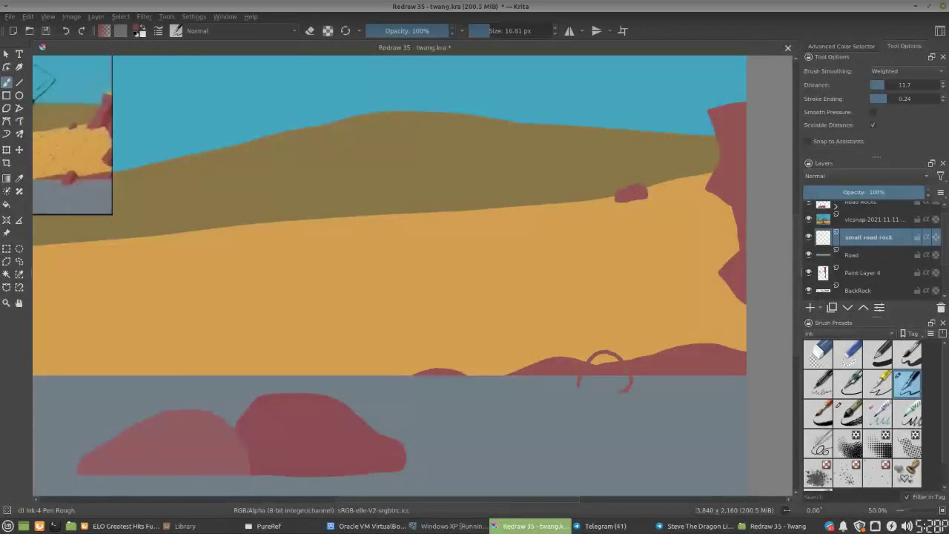
left_click_drag(579, 389, 598, 394)
left_click(7, 203)
left_click(606, 381)
left_click(611, 364)
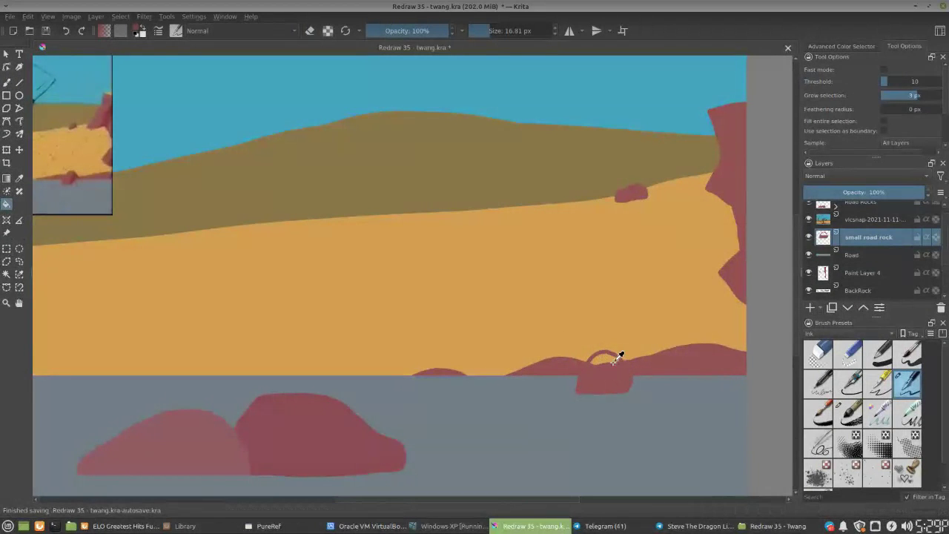
key("b")
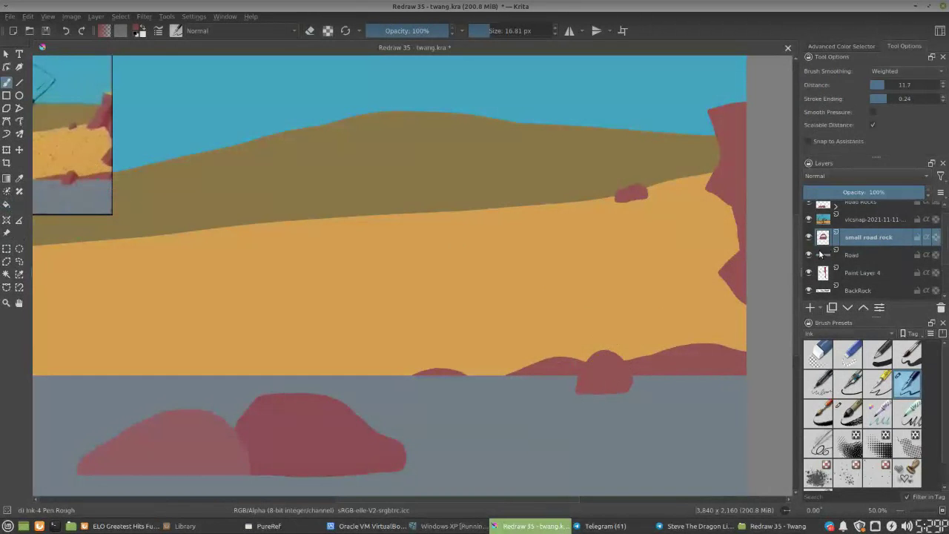
Hide BackRock, fill the remaining gap inside the small road rock with red, and show BackRock again
left_click(810, 274)
left_click(810, 274)
left_click(810, 274)
left_click(810, 274)
left_click(809, 291)
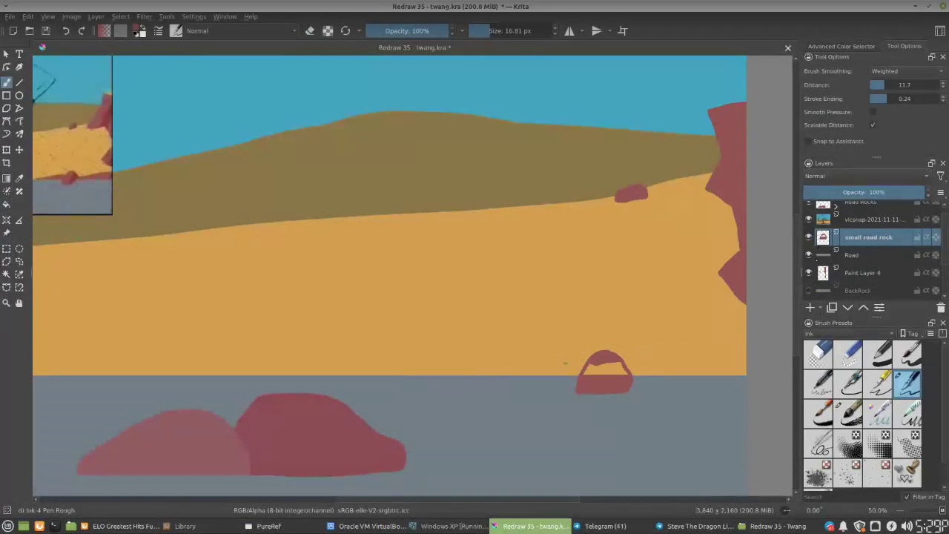
left_click(7, 205)
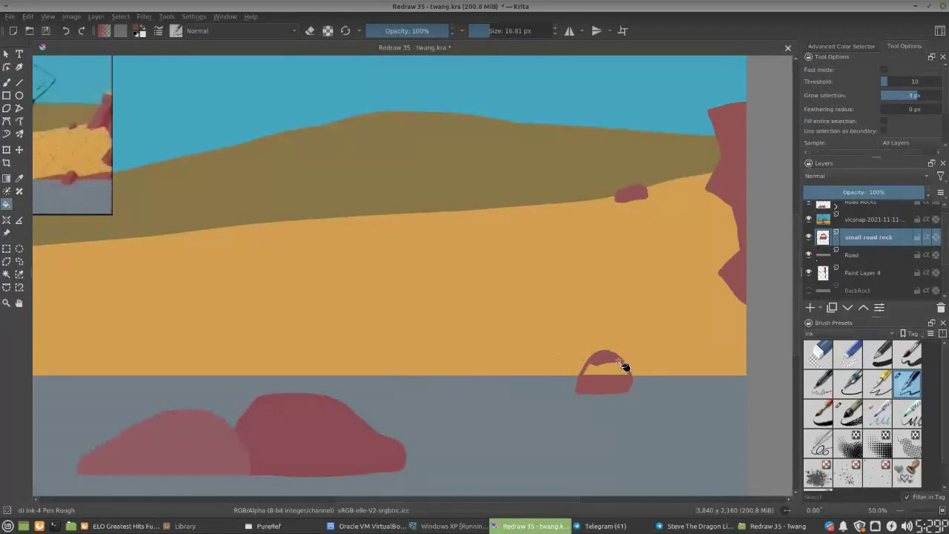
left_click(809, 291)
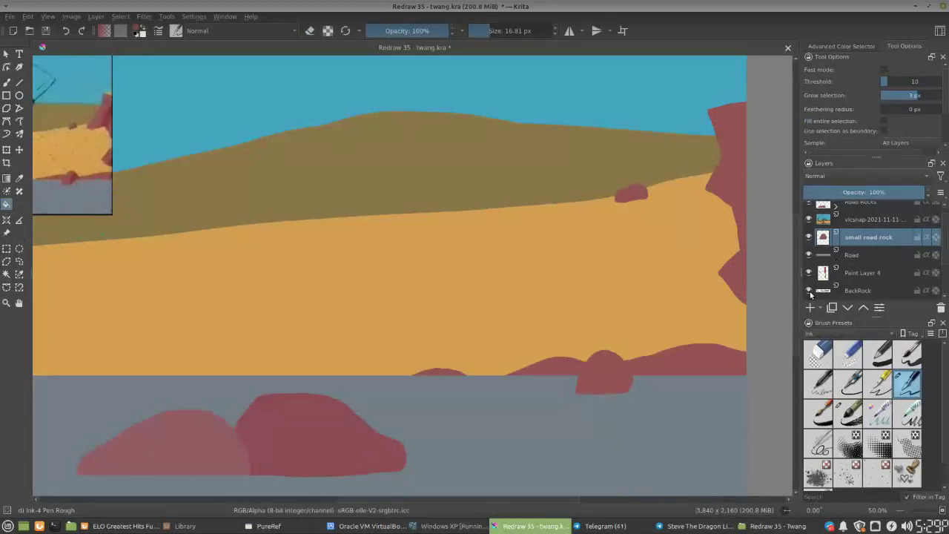
key("b")
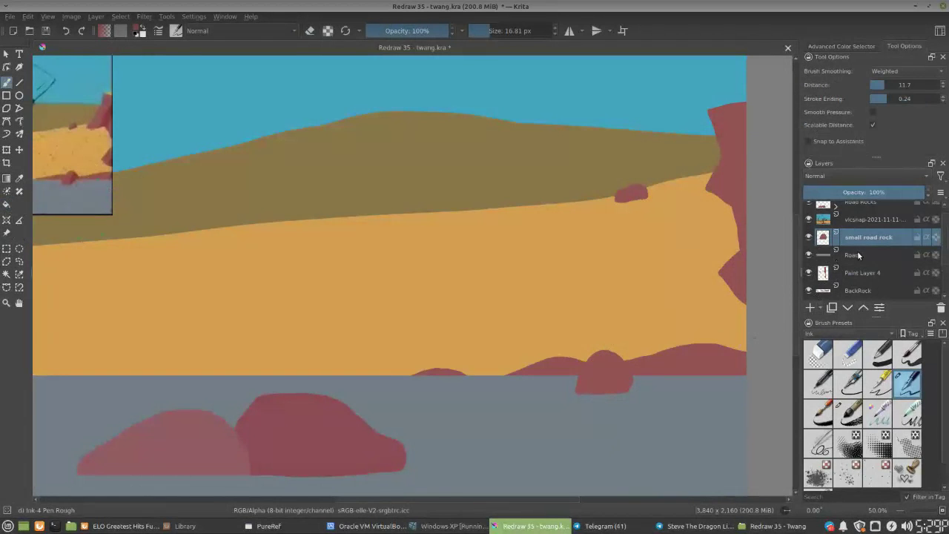
Add a paint layer above small road rock, group the two layers and name the group "small back rock"
left_click(810, 307)
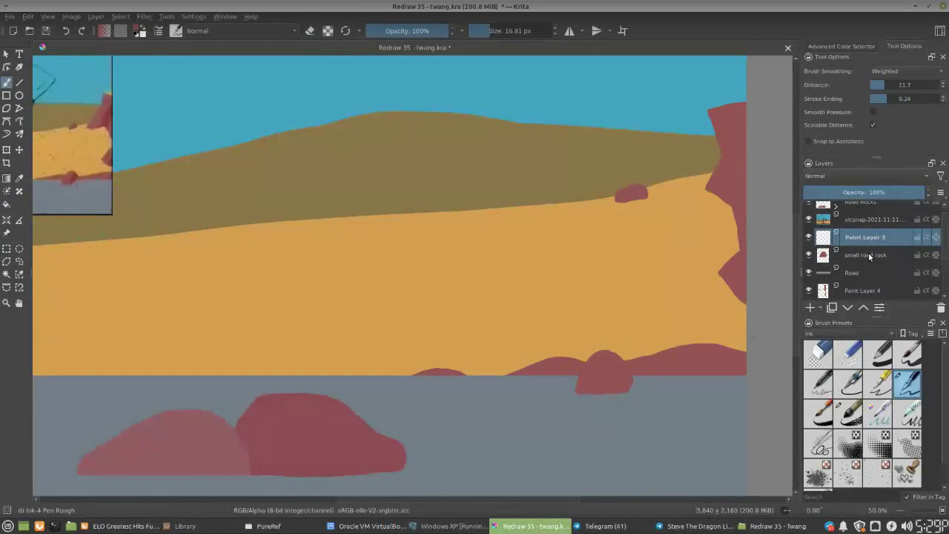
left_click(864, 254, "ctrl")
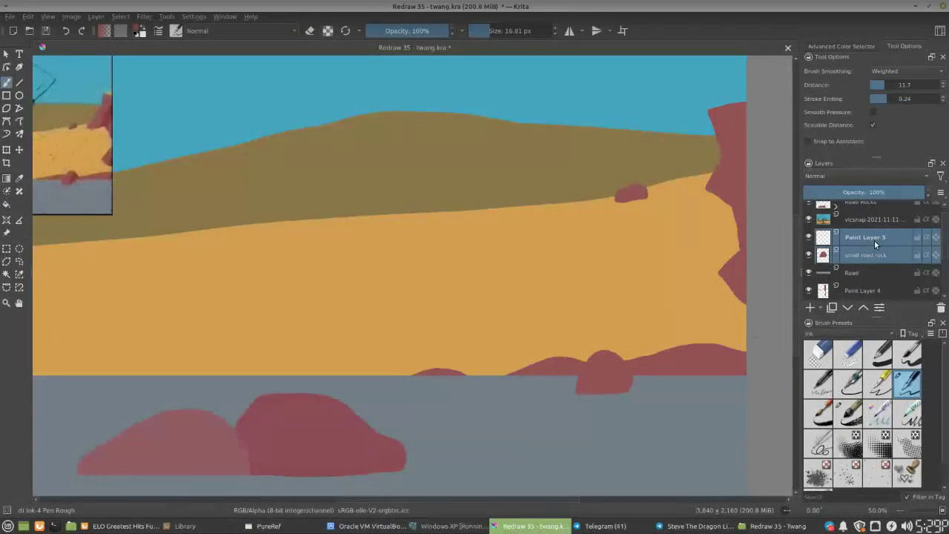
key("ctrl+g")
double_click(877, 237)
type("r")
type("mall back")
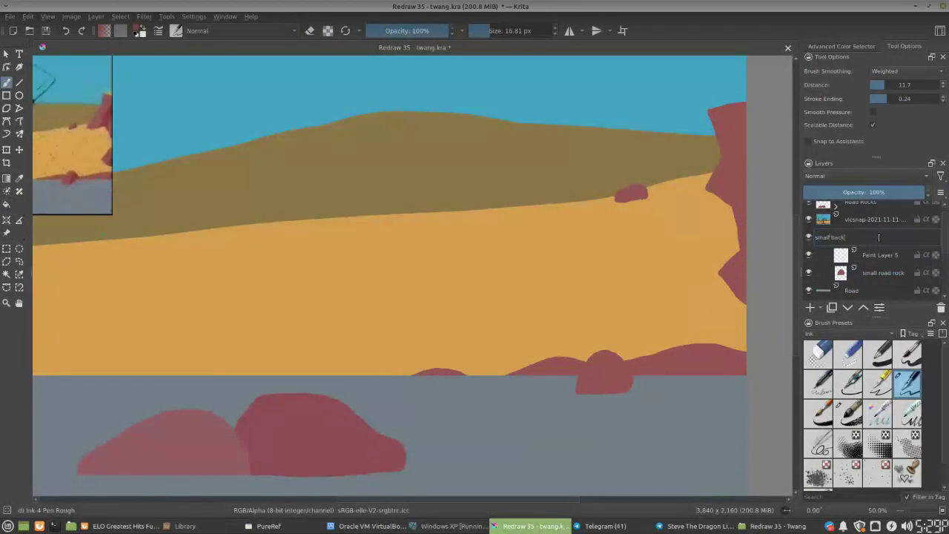
type(" rock")
key("Return")
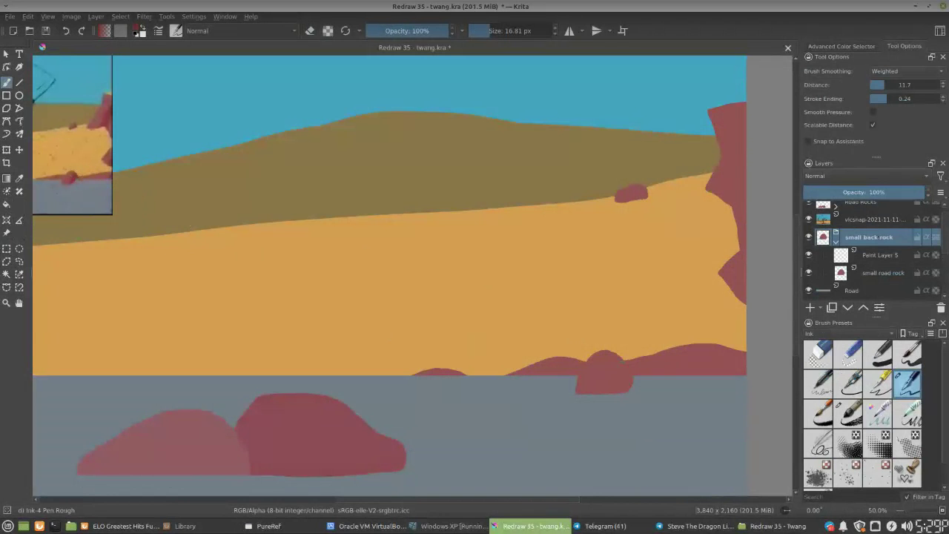
Make Paint Layer 5 inherit alpha, paint dark red shading and curved crack lines on the small road rock, and collapse its group
left_click(883, 256)
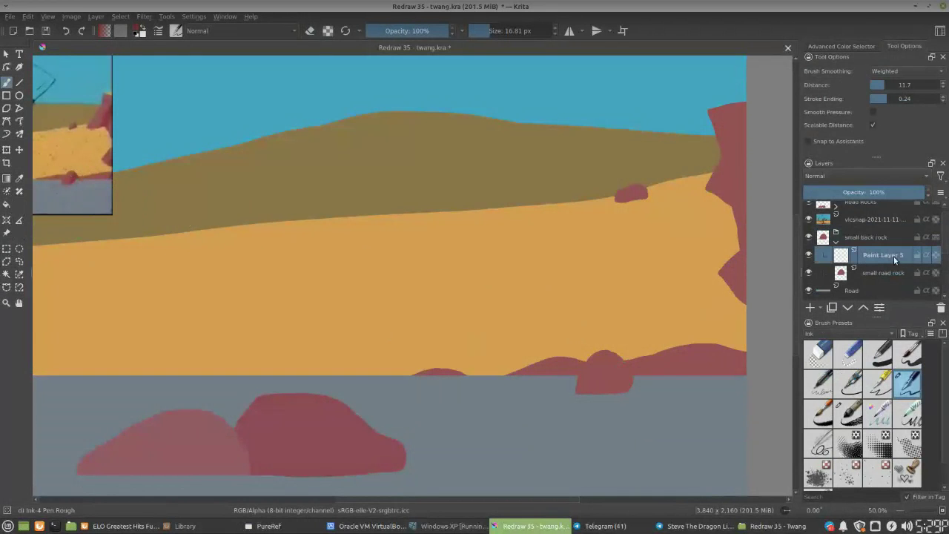
left_click_drag(625, 357, 623, 393)
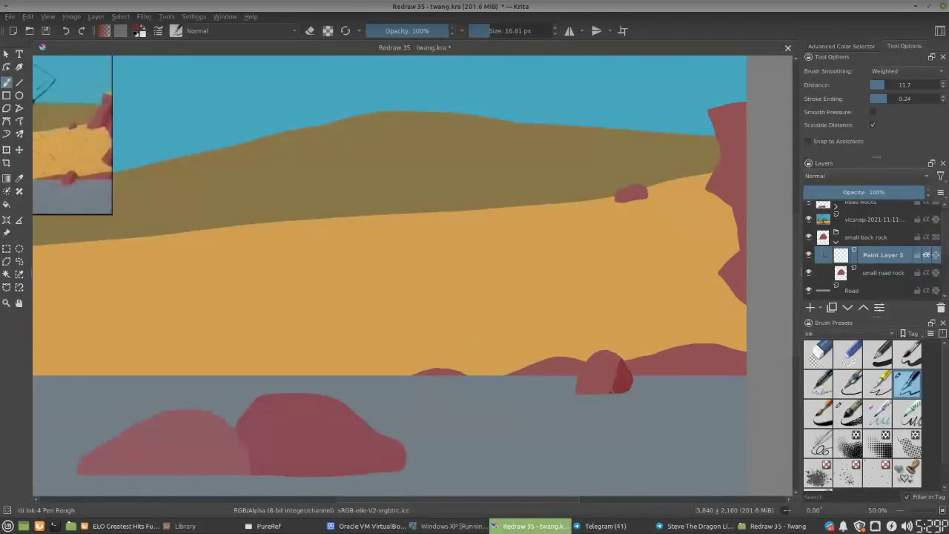
mouse_move(578, 386)
left_mouse_down()
mouse_move(605, 389)
mouse_move(605, 379)
left_mouse_up()
left_click(836, 243)
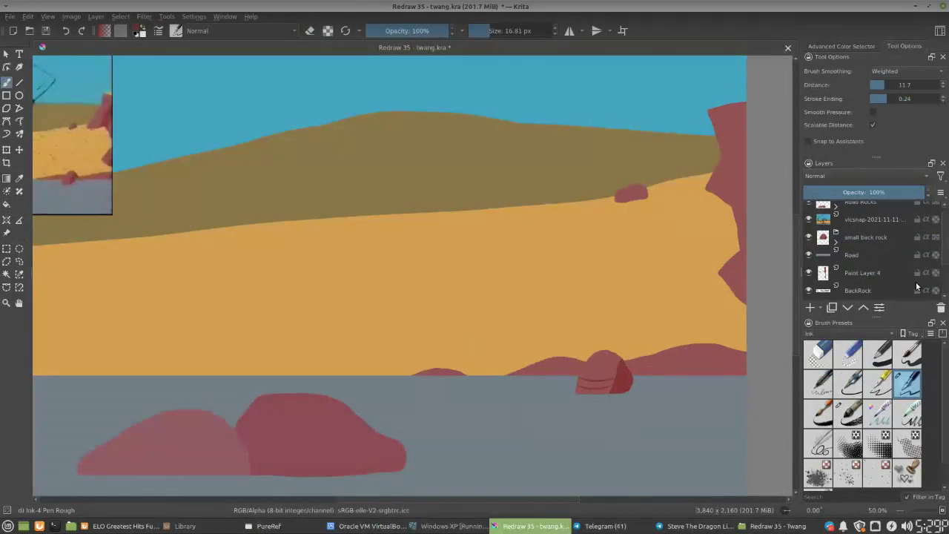
Add a paint layer above BackRock, group it with BackRock and name the group "Backrocks"
left_click(879, 292)
left_click(810, 307)
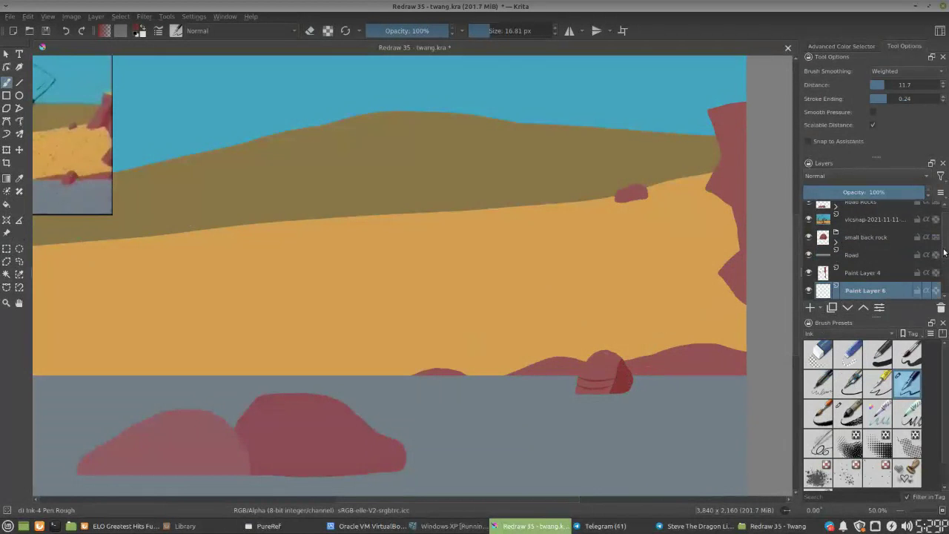
scroll(943, 260, "down", 1)
left_click(870, 282, "ctrl")
key("ctrl+g")
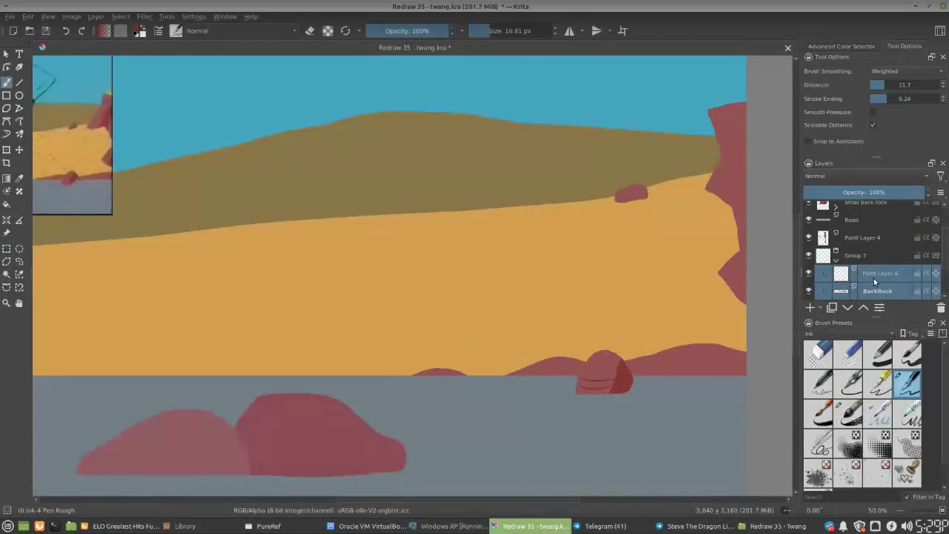
double_click(851, 256)
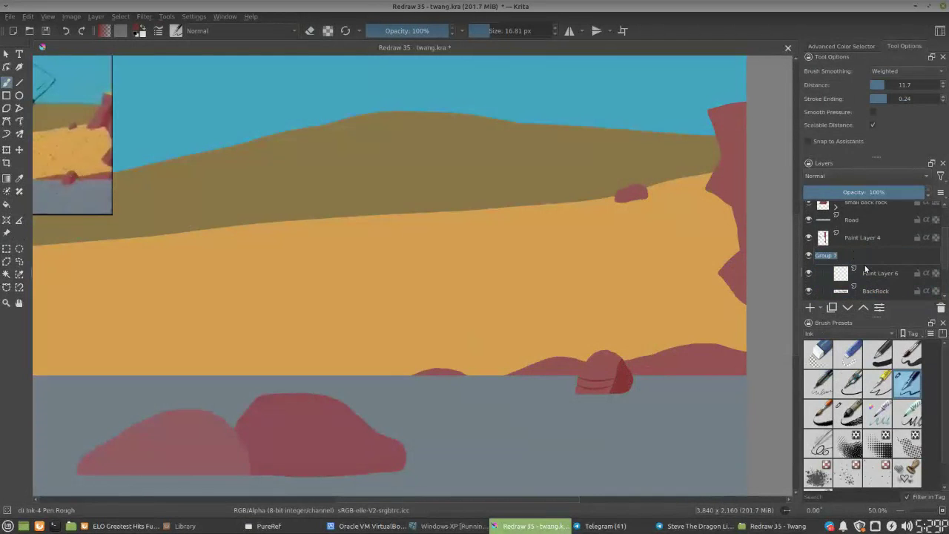
type("Backrocks")
key("Return")
Make Paint Layer 6 inherit alpha and paint dark red shadows and diagonal streaks on the low rocks behind the road
left_click(888, 274)
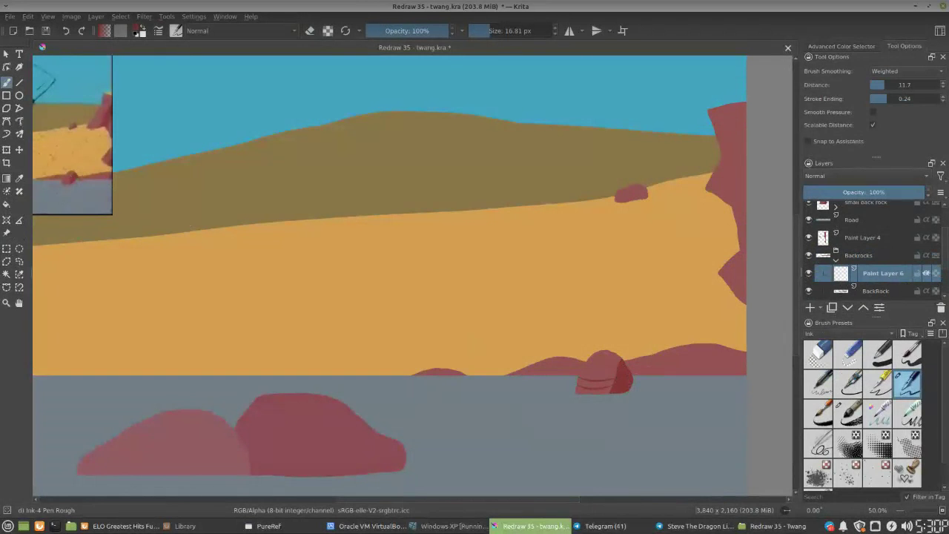
left_click_drag(679, 333, 626, 327)
mouse_move(691, 349)
left_mouse_down()
mouse_move(673, 365)
mouse_move(689, 359)
left_mouse_up()
key("e")
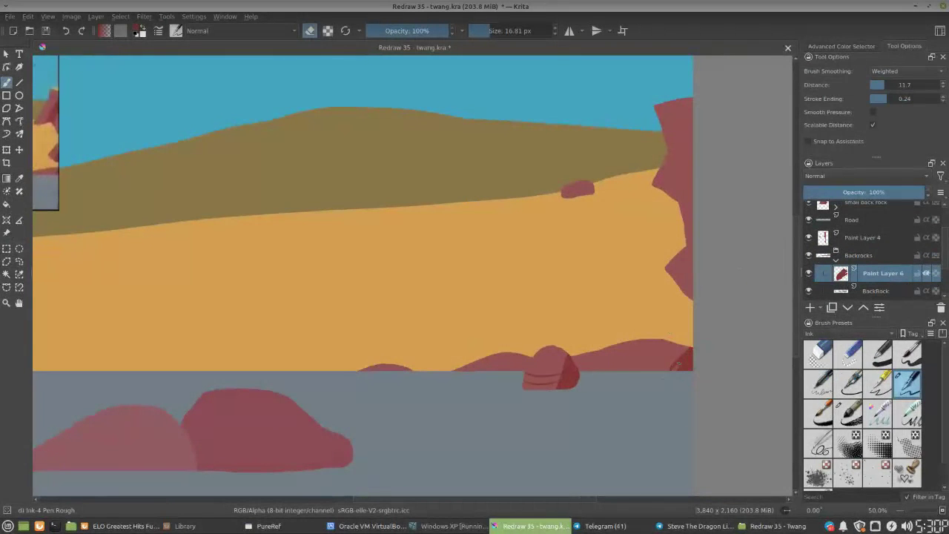
left_click_drag(485, 358, 524, 324)
key("e")
left_click_drag(543, 324, 523, 337)
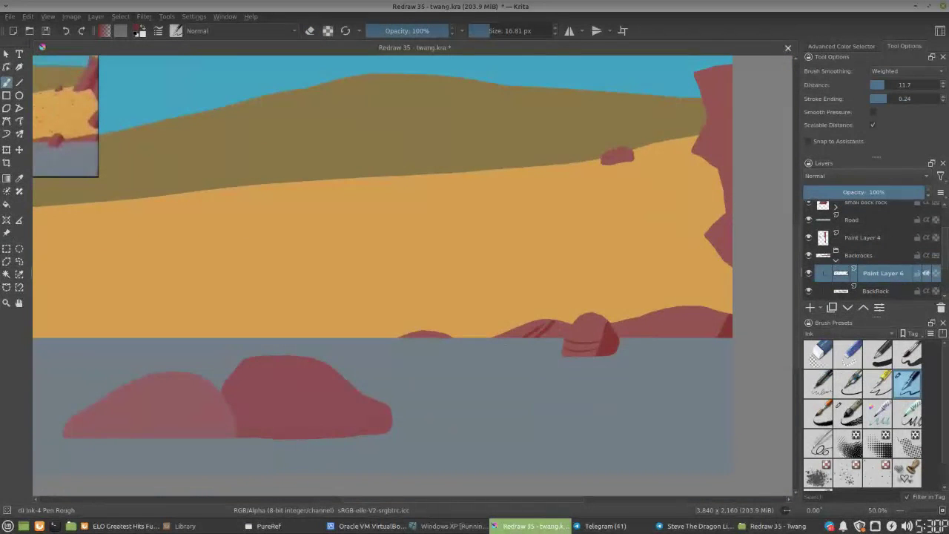
mouse_move(417, 339)
left_mouse_down()
mouse_move(541, 339)
mouse_move(428, 338)
left_mouse_up()
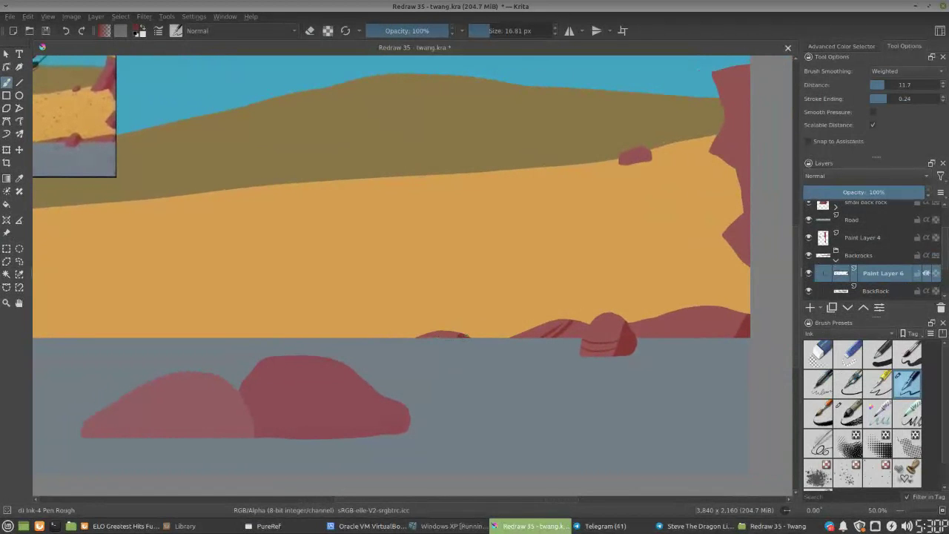
mouse_move(644, 340)
left_mouse_down()
mouse_move(604, 346)
mouse_move(586, 370)
mouse_move(519, 386)
left_mouse_up()
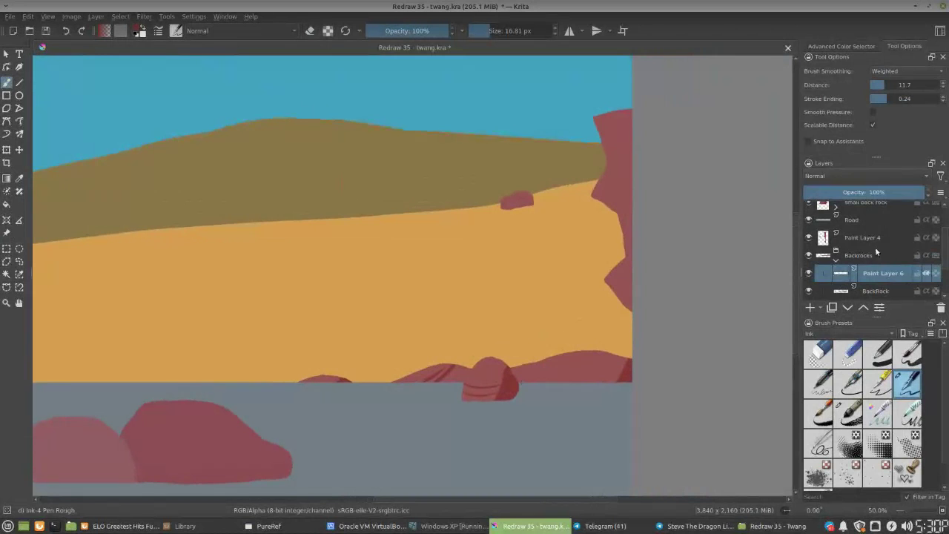
Rename Paint Layer 4, which holds the cliff, as "back canyon"
left_click(872, 238)
double_click(872, 238)
type("hack canyon")
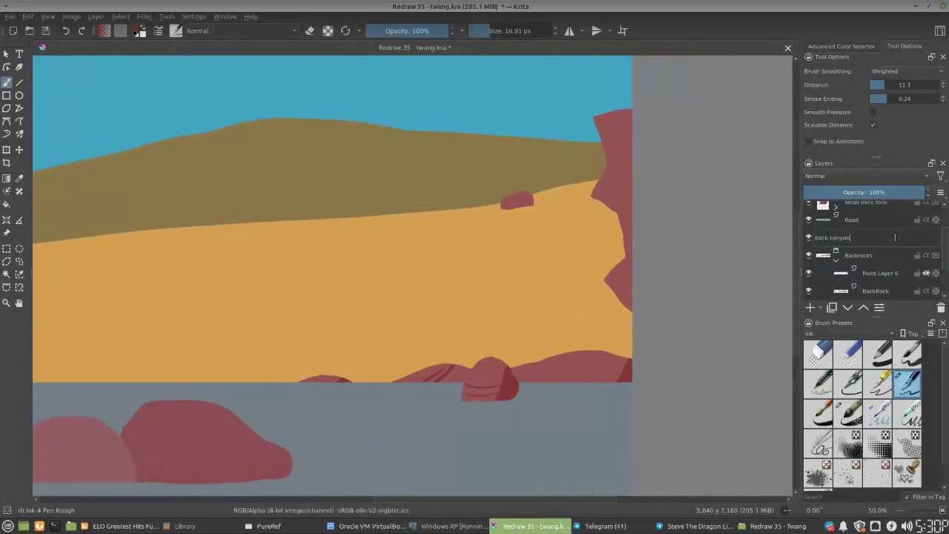
key("Return")
Add a paint layer above back canyon, group the two layers and name the group "Back canyon"
left_click(810, 307)
left_click(879, 256, "ctrl")
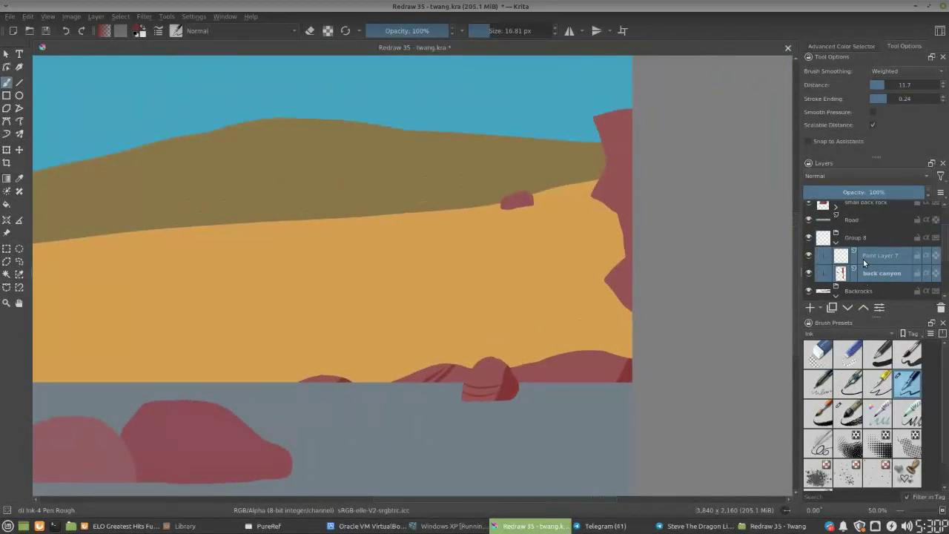
key("ctrl+g")
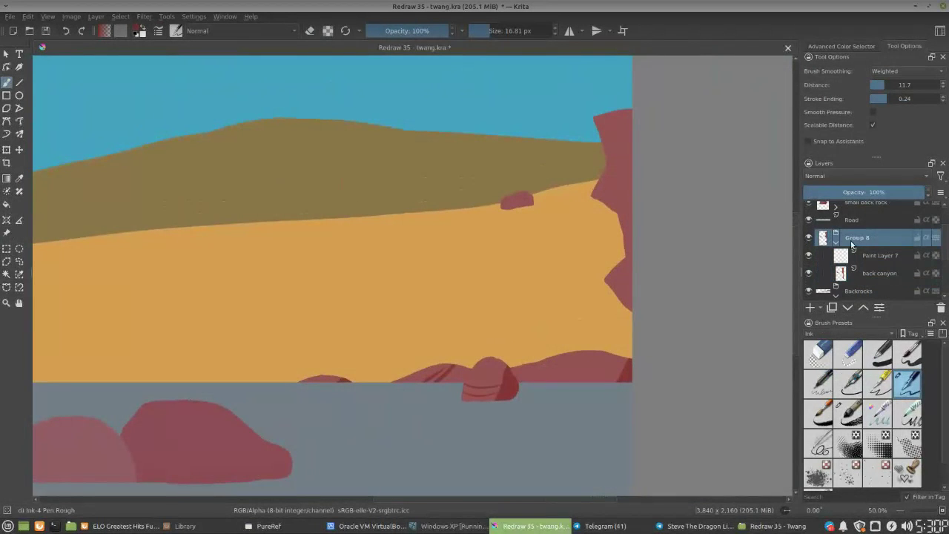
double_click(876, 239)
type("Back")
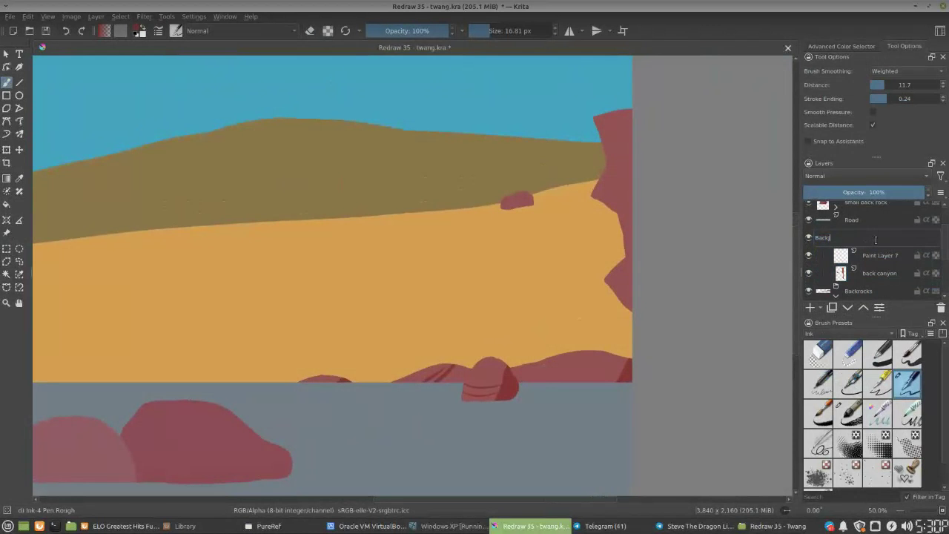
type(" canyon")
key("Return")
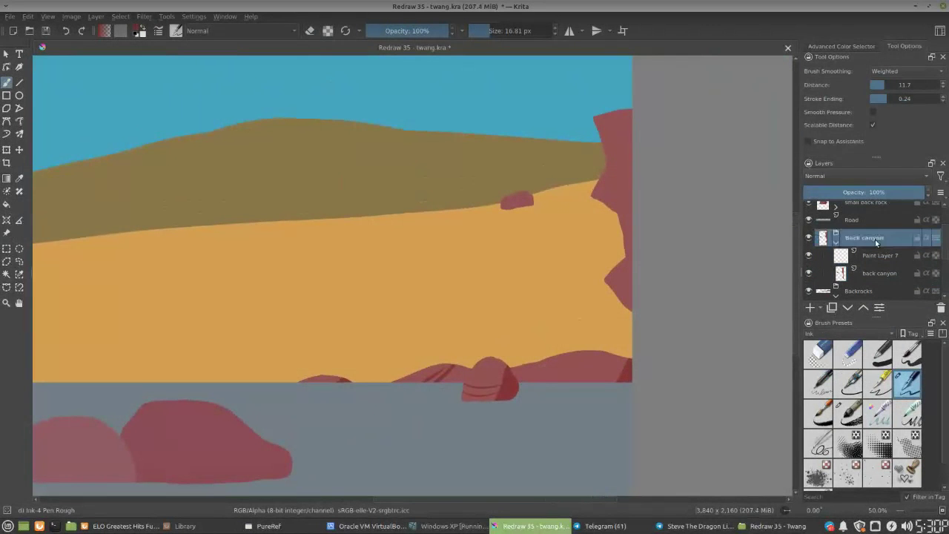
Make Paint Layer 7 inherit alpha and paint dark red shadows and a line below the top edge on the cliff
left_click_drag(447, 253, 491, 261)
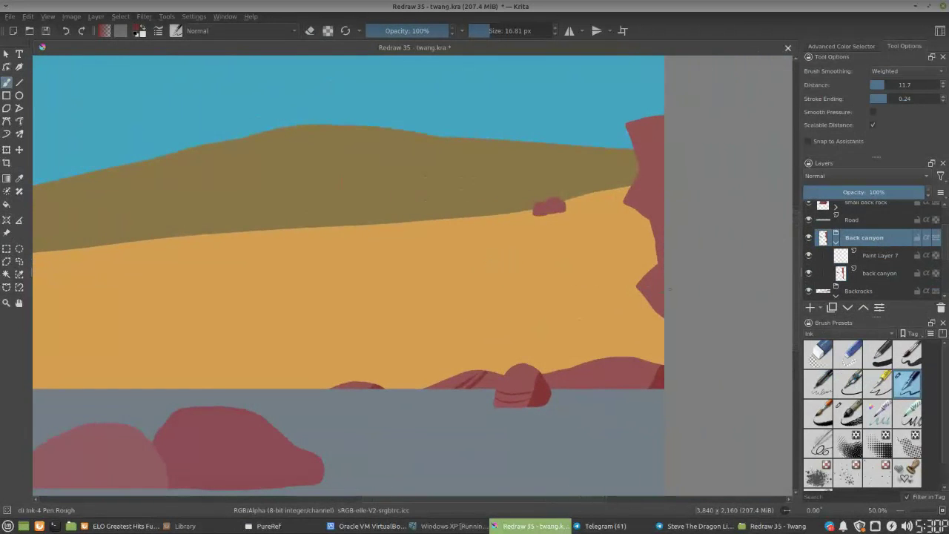
left_click(879, 256)
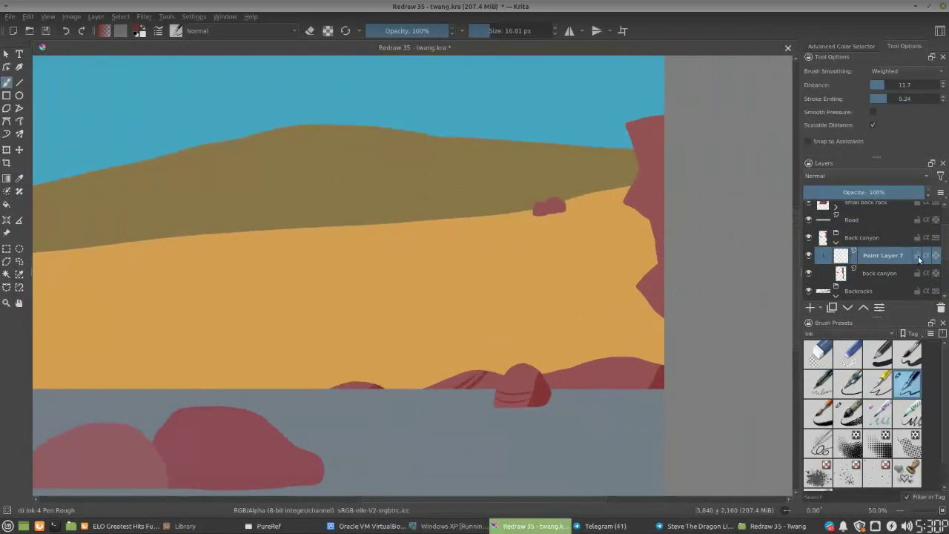
left_click_drag(659, 316, 673, 292)
left_click_drag(495, 279, 428, 295)
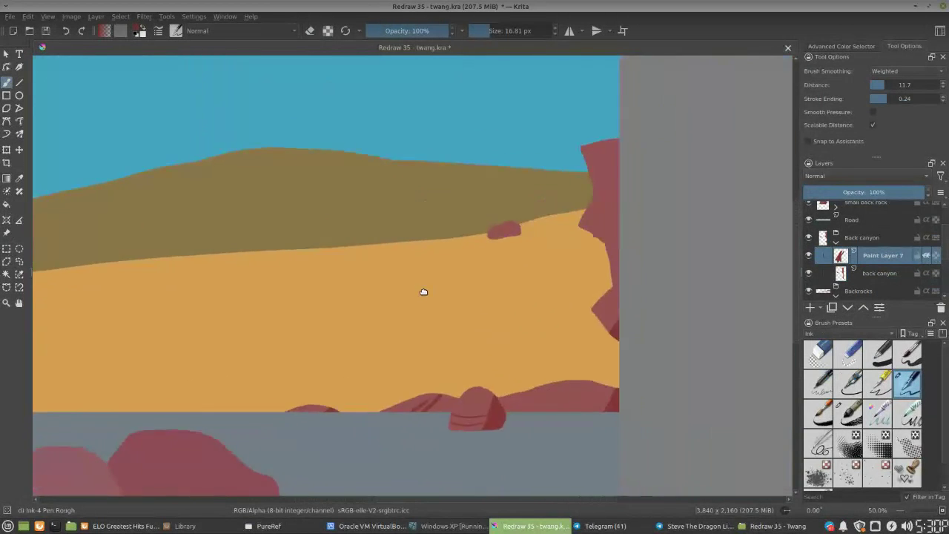
mouse_move(619, 184)
left_mouse_down()
mouse_move(601, 238)
mouse_move(610, 239)
mouse_move(599, 238)
left_mouse_up()
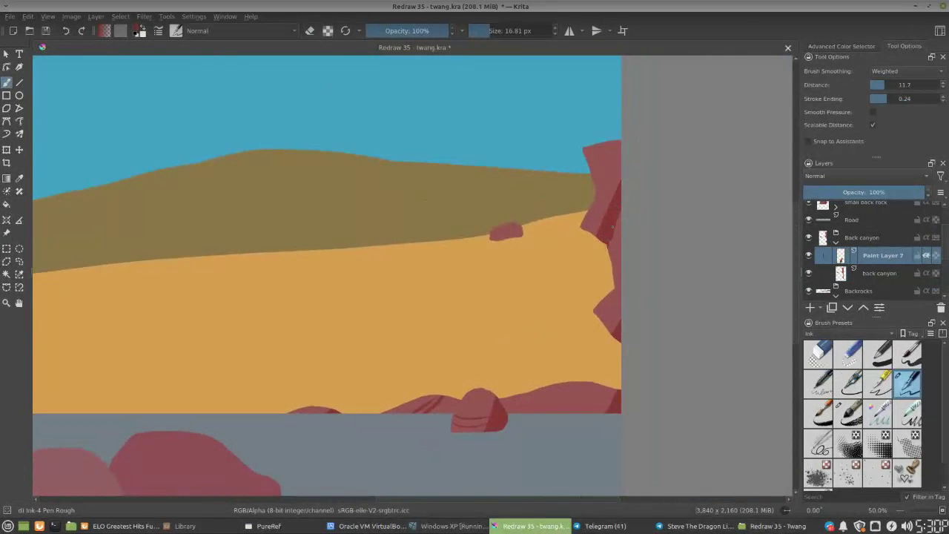
key("e")
key("e")
mouse_move(425, 251)
left_mouse_down()
mouse_move(642, 257)
mouse_move(665, 271)
mouse_move(525, 278)
left_mouse_up()
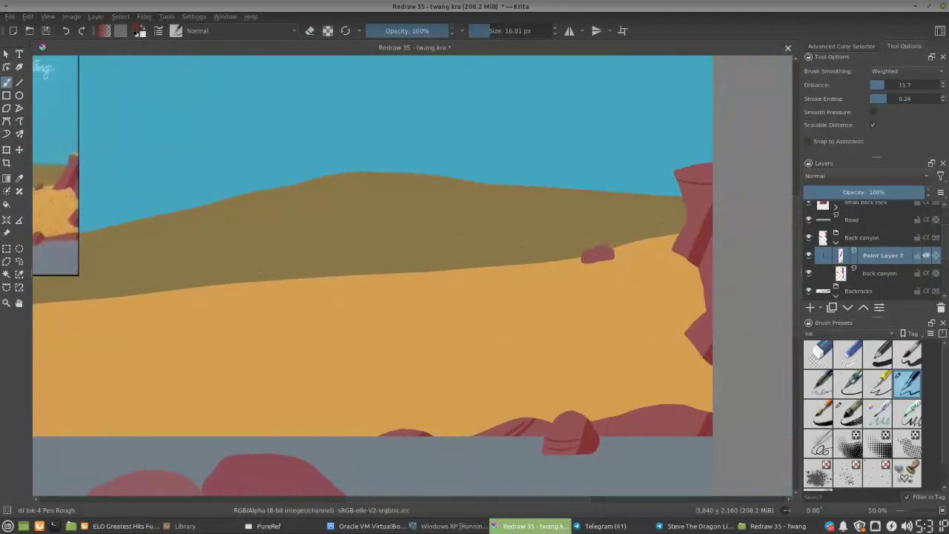
Sample the sand colour from the reference picture, paint the cliff's flat top with it, and collapse the Back canyon group
left_click(66, 199, "ctrl")
mouse_move(676, 172)
left_mouse_down()
mouse_move(711, 167)
mouse_move(683, 171)
mouse_move(710, 176)
mouse_move(691, 174)
left_mouse_up()
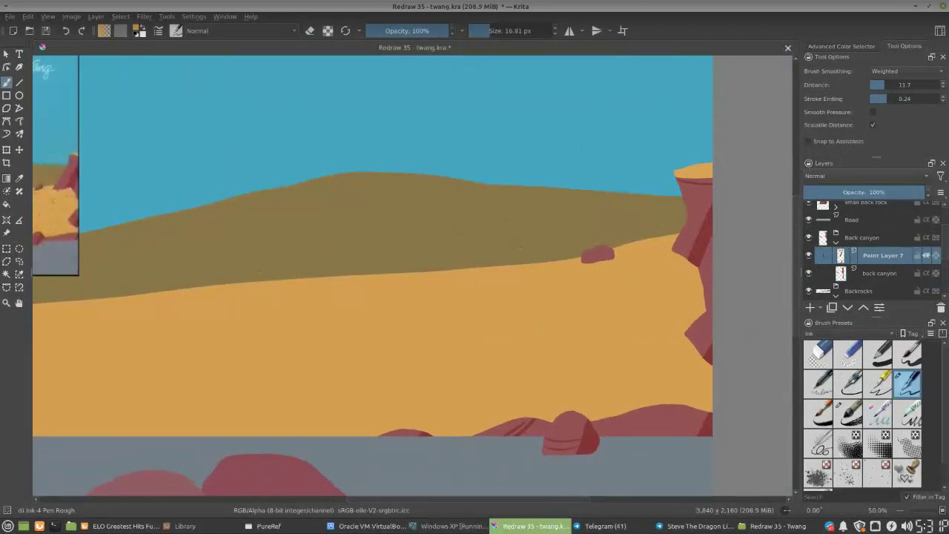
left_click_drag(373, 283, 570, 294)
key("minus")
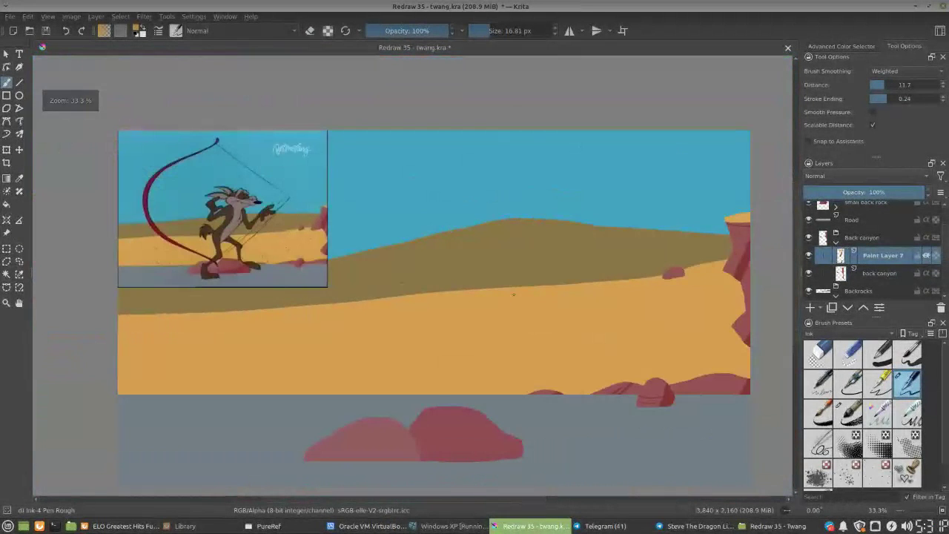
left_click(837, 243)
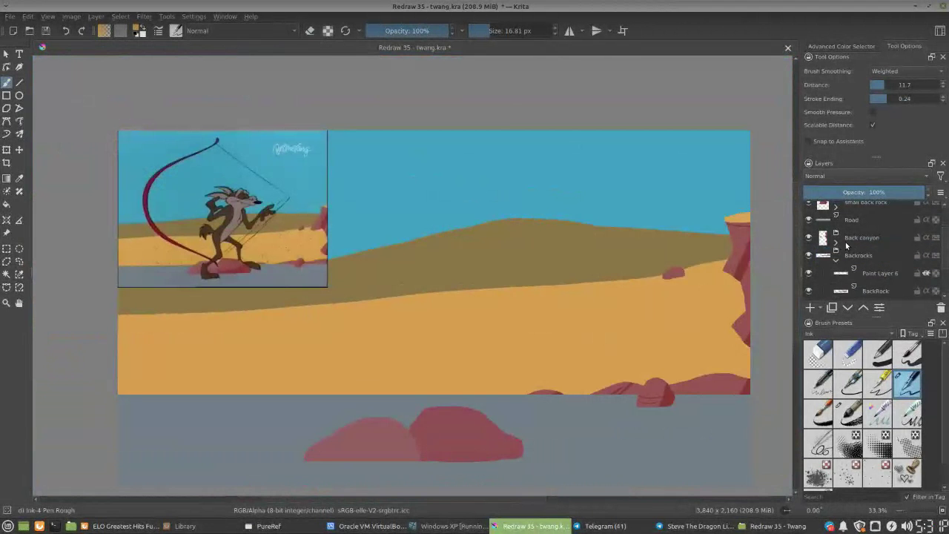
Expand the Road Rocks group, add a paint layer above the darker front rock's layer and group the two layers
left_click_drag(946, 248, 945, 223)
left_click(836, 216)
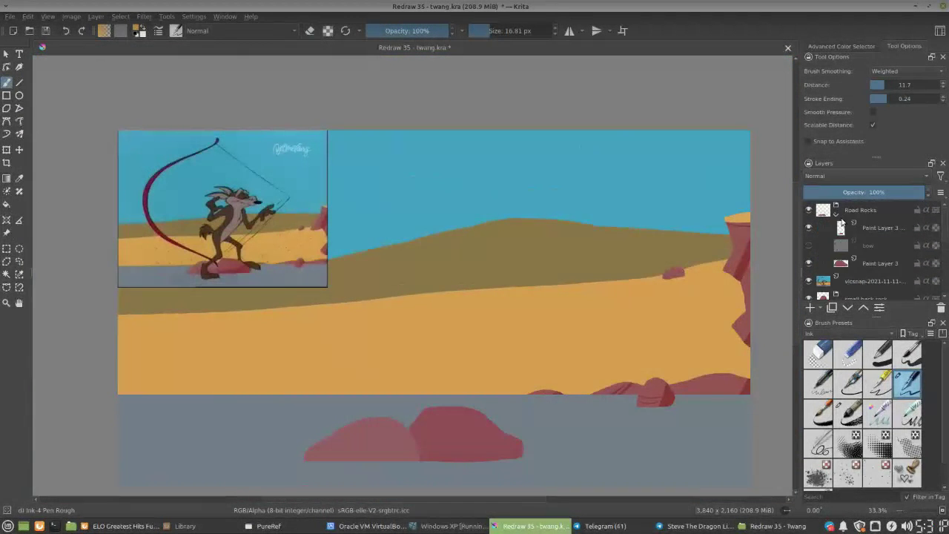
left_click(869, 265)
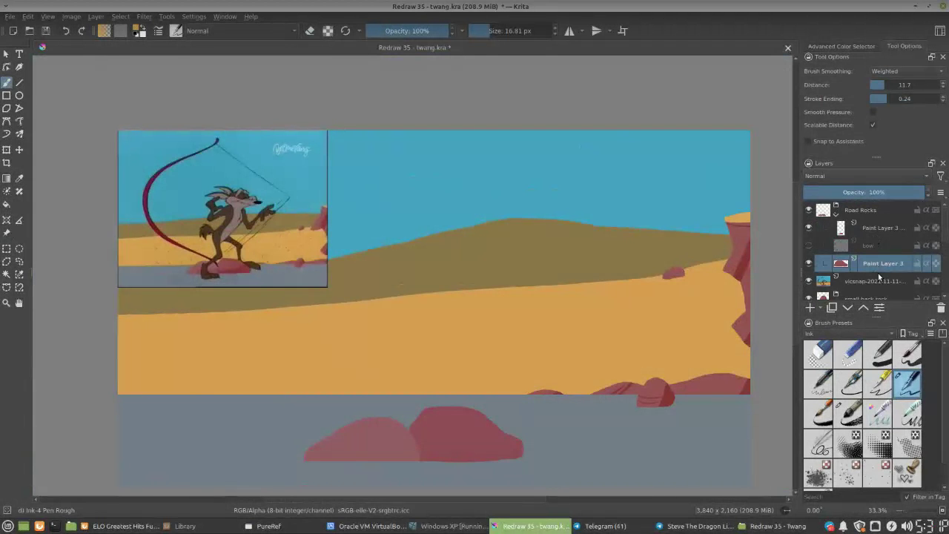
left_click(810, 307)
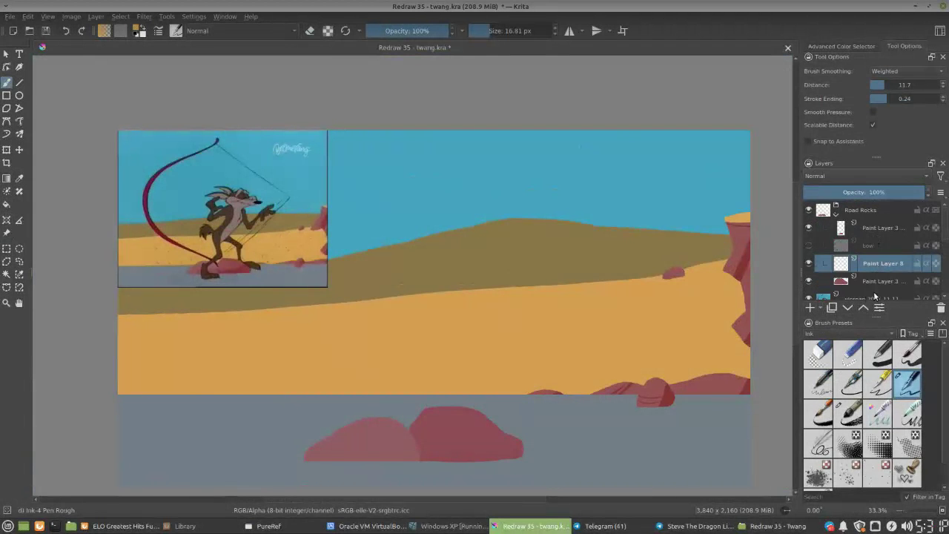
left_click(904, 279, "shift")
key("ctrl+g")
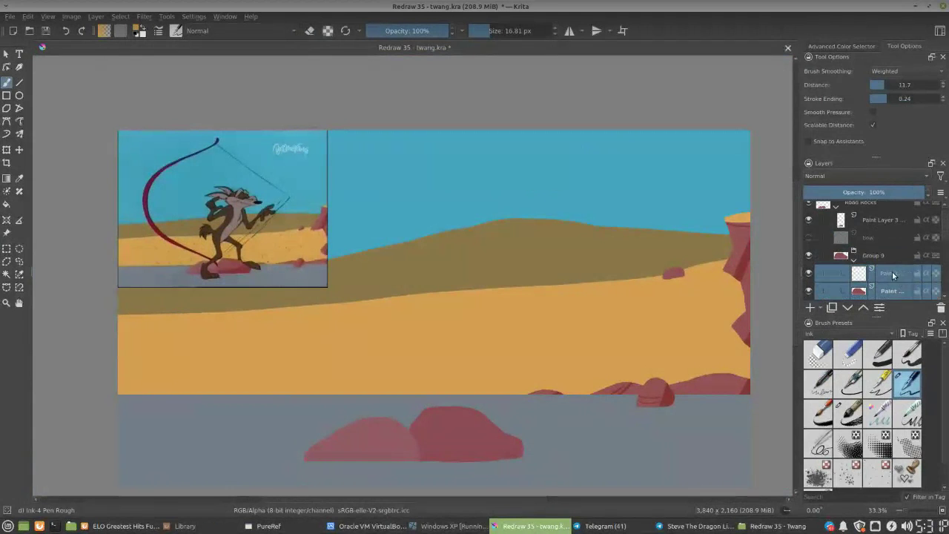
Make the new layer inherit alpha, sample dark red from the reference picture and paint a shadow along the darker rock's base with a 44.87 px brush
left_click(897, 275)
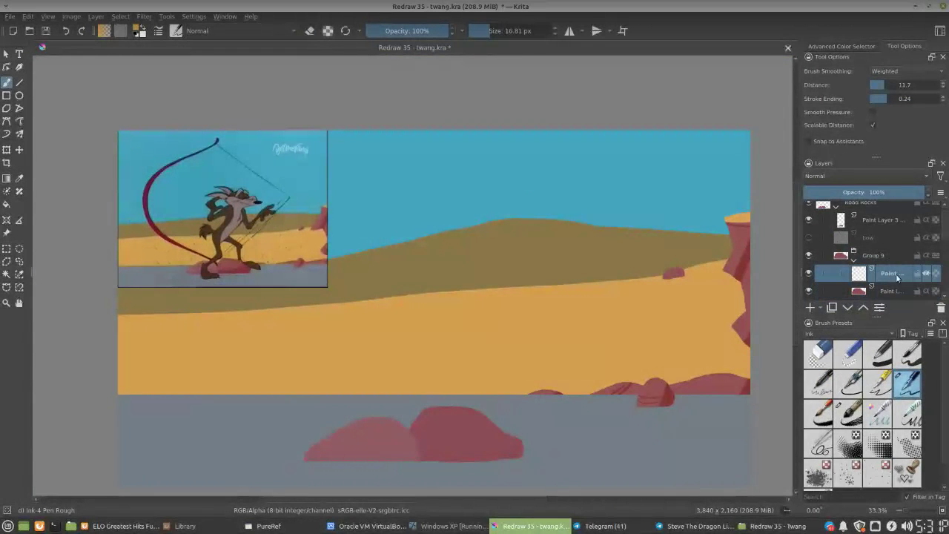
left_click(252, 265, "ctrl")
key("bracketright")
key("bracketright")
key("bracketright")
key("bracketright")
key("bracketright")
key("bracketright")
key("bracketright")
left_click_drag(498, 436, 504, 436, "shift")
mouse_move(503, 436)
left_mouse_down()
mouse_move(495, 441)
mouse_move(517, 446)
mouse_move(479, 459)
mouse_move(433, 459)
mouse_move(462, 457)
left_mouse_up()
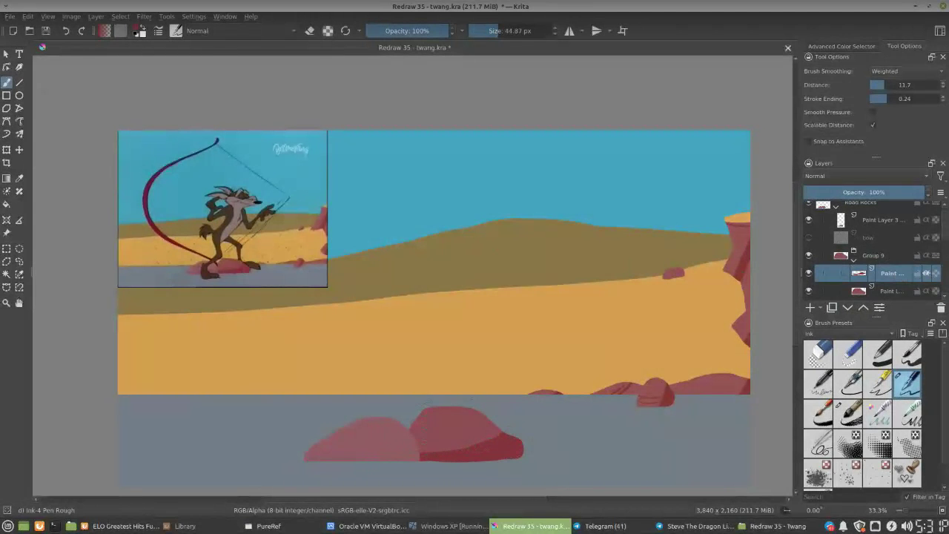
Add another alpha-inheriting paint layer above the rock's shadow and choose a darker red as the foreground colour
left_click(811, 307)
left_click(927, 273)
left_click(139, 30)
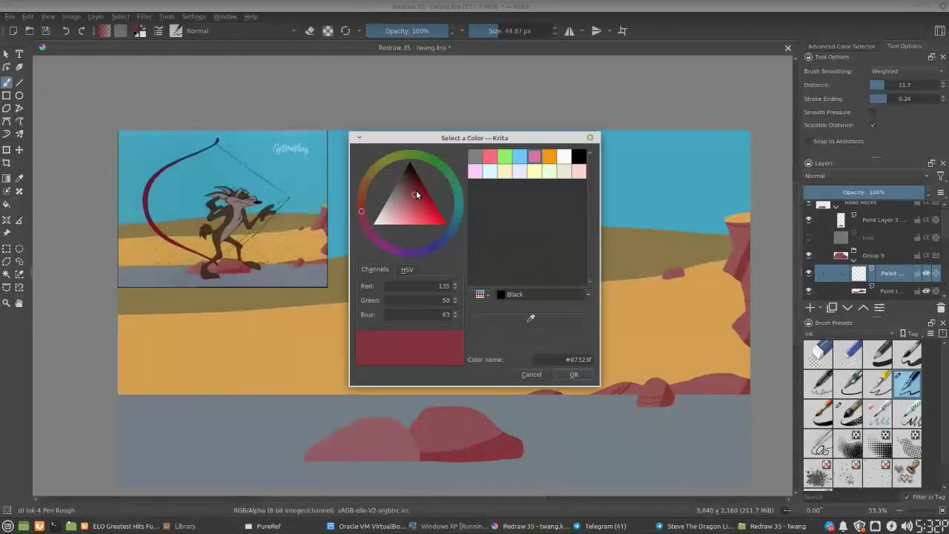
left_click(415, 188)
left_click(573, 374)
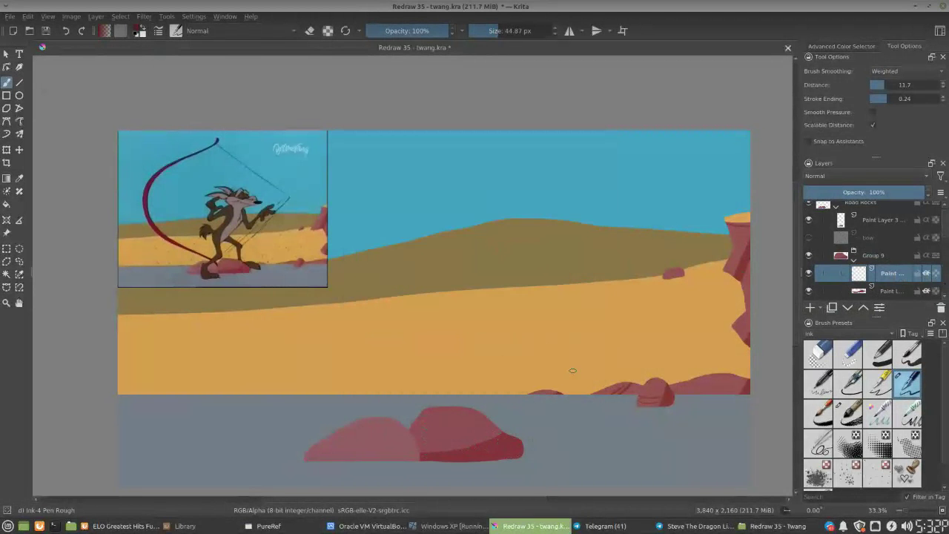
Draw three curved crack lines down the darker rock with a brush of about 28 px
key("ctrl+plus")
left_click_drag(409, 305, 409, 157)
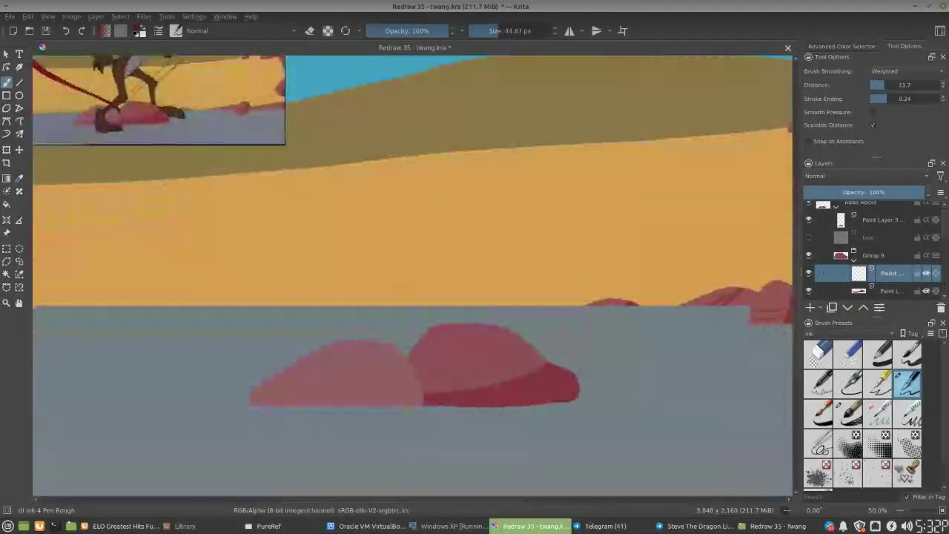
left_click_drag(516, 344, 513, 344, "shift")
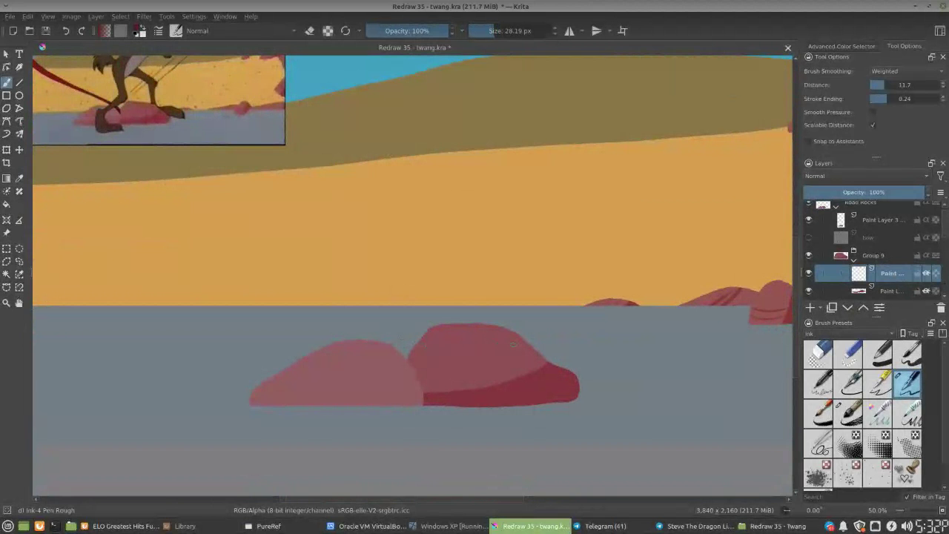
left_click_drag(495, 325, 522, 404)
left_click_drag(510, 331, 531, 400)
mouse_move(455, 324)
left_mouse_down()
mouse_move(486, 364)
mouse_move(482, 405)
left_mouse_up()
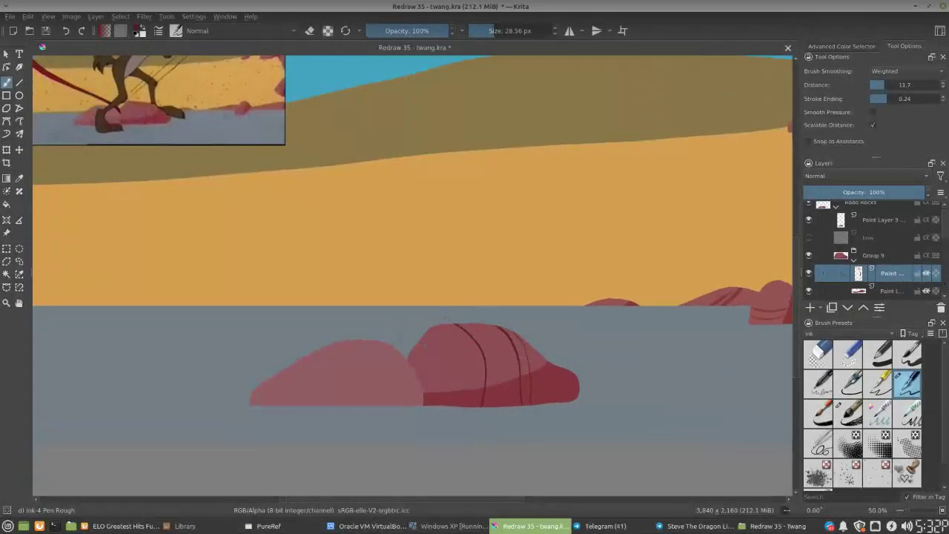
Draw small oval outlines on the darker rock's lower left with an 18.31 px brush and collapse its layer group
left_click_drag(463, 373, 455, 374, "shift")
key("bracketright")
key("bracketright")
left_click_drag(450, 386, 437, 386)
key("e")
key("e")
left_click(853, 260)
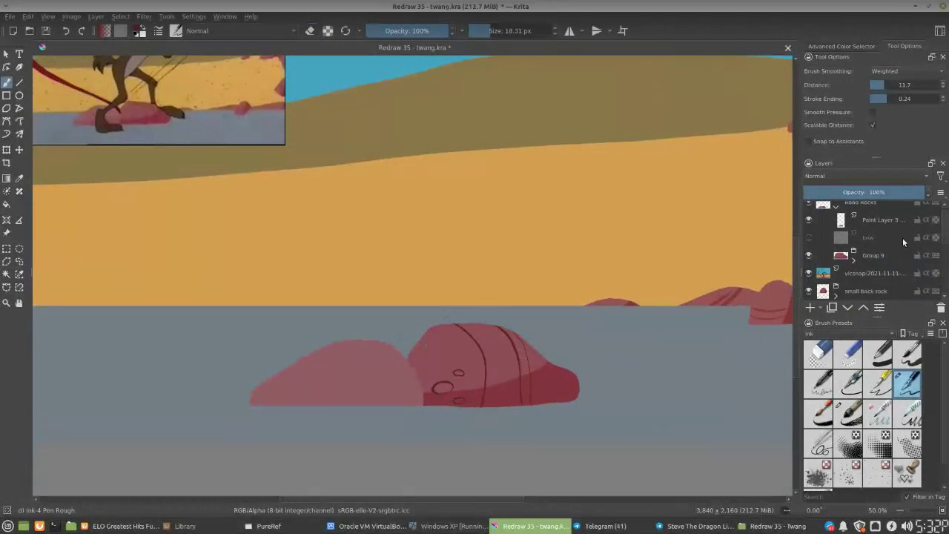
Add a paint layer above the lighter road rock's layer and group the two layers
key("Insert")
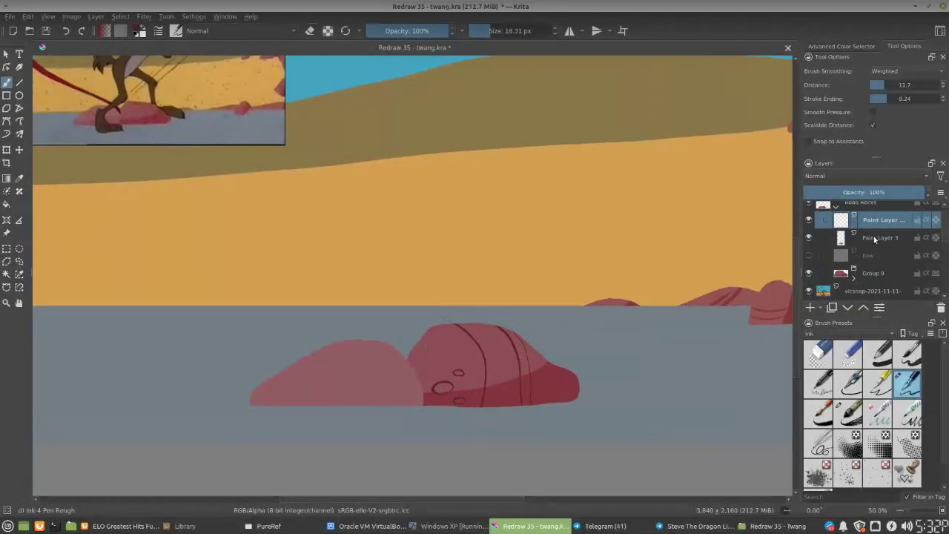
left_click(875, 239, "ctrl")
key("ctrl+g")
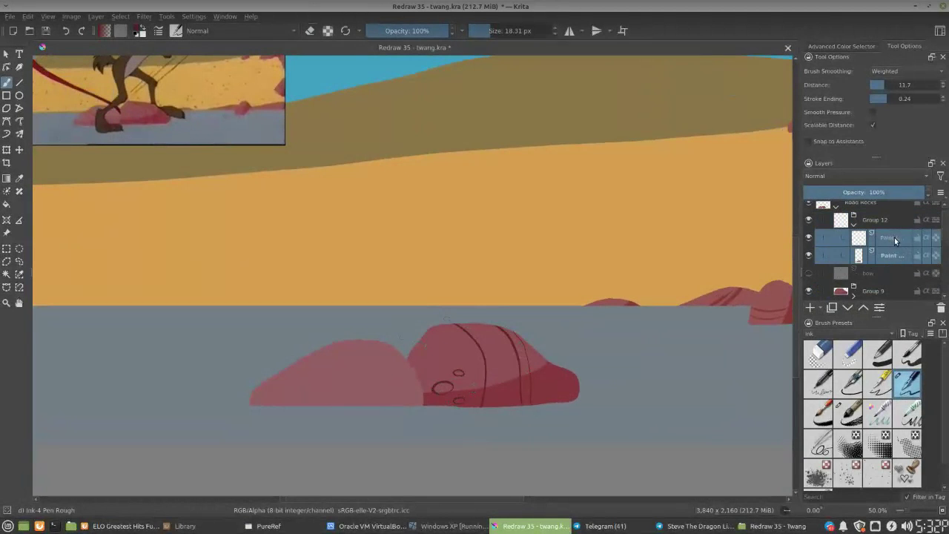
Make the new layer inherit alpha and paint a dark red shadow along the lighter rock's base with a 72.50 px brush
left_click(895, 238)
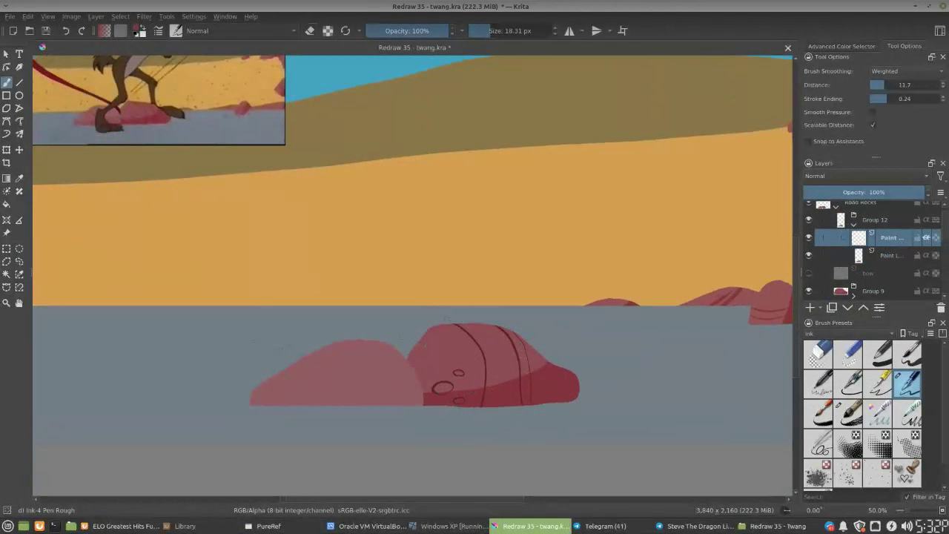
key("]")
mouse_move(250, 404)
left_mouse_down()
mouse_move(423, 397)
mouse_move(439, 387)
left_mouse_up()
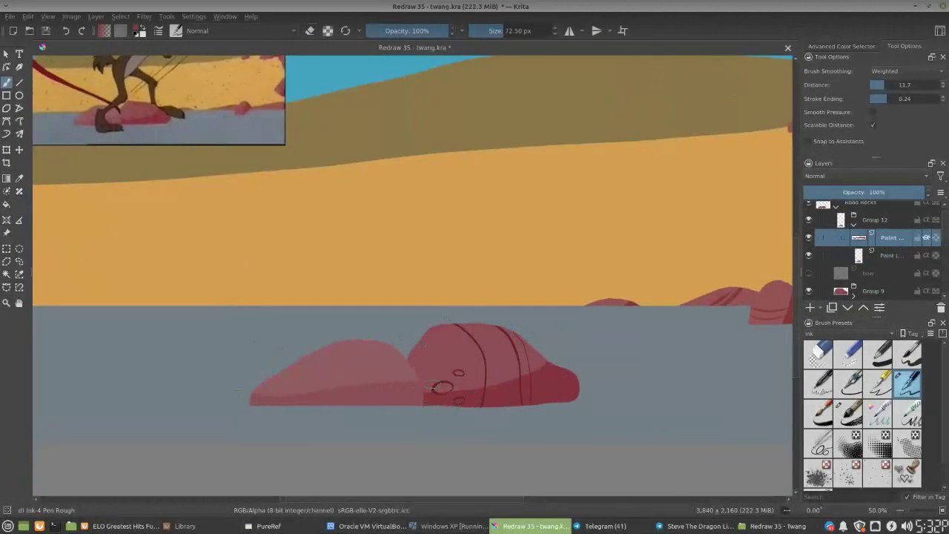
Add another alpha-inheriting paint layer and draw two thin curved crack lines on the lighter rock's left side with a 6.94 px brush
left_click(811, 307)
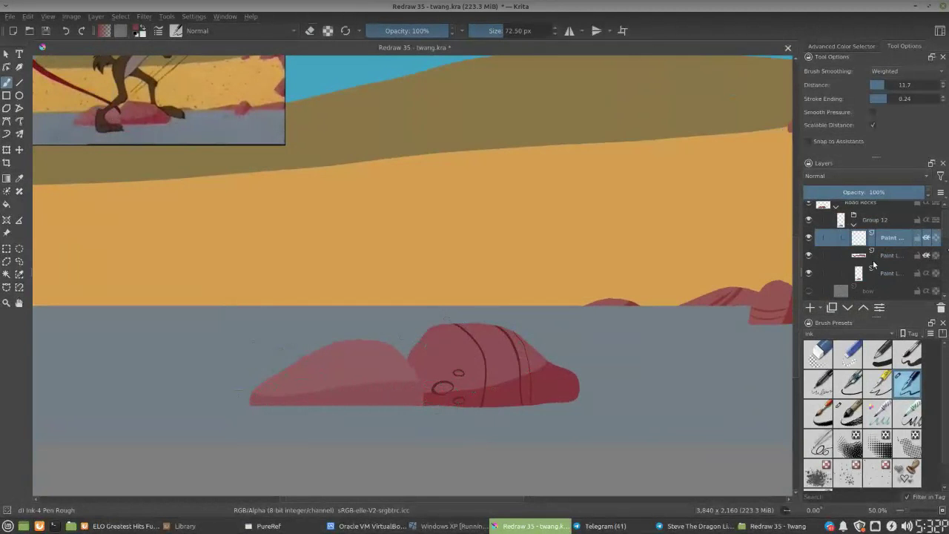
left_click_drag(347, 328, 328, 328, "shift")
left_click_drag(283, 370, 312, 404)
key("ctrl+z")
key("bracketleft")
key("bracketleft")
key("bracketleft")
mouse_move(287, 369)
left_mouse_down()
mouse_move(304, 395)
mouse_move(316, 358)
mouse_move(327, 401)
left_mouse_up()
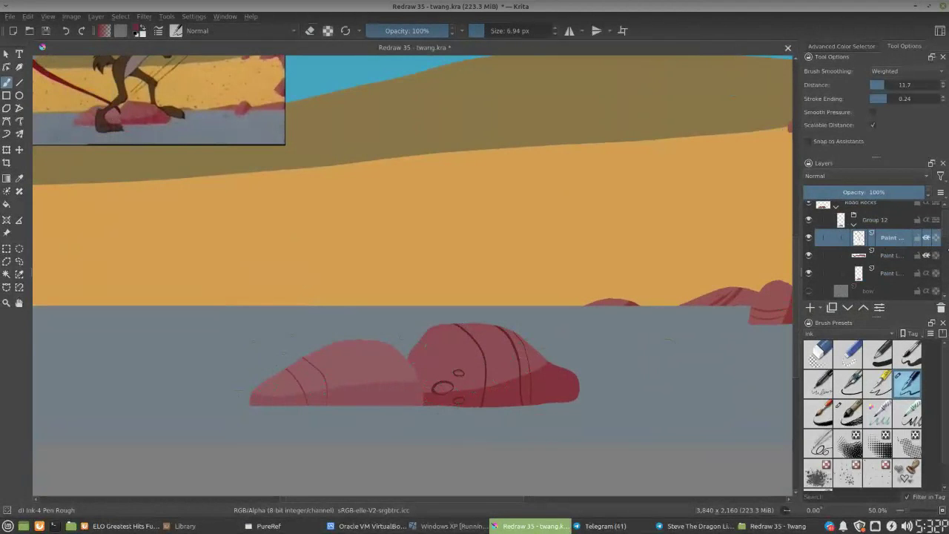
Save the document
key("minus")
key("minus")
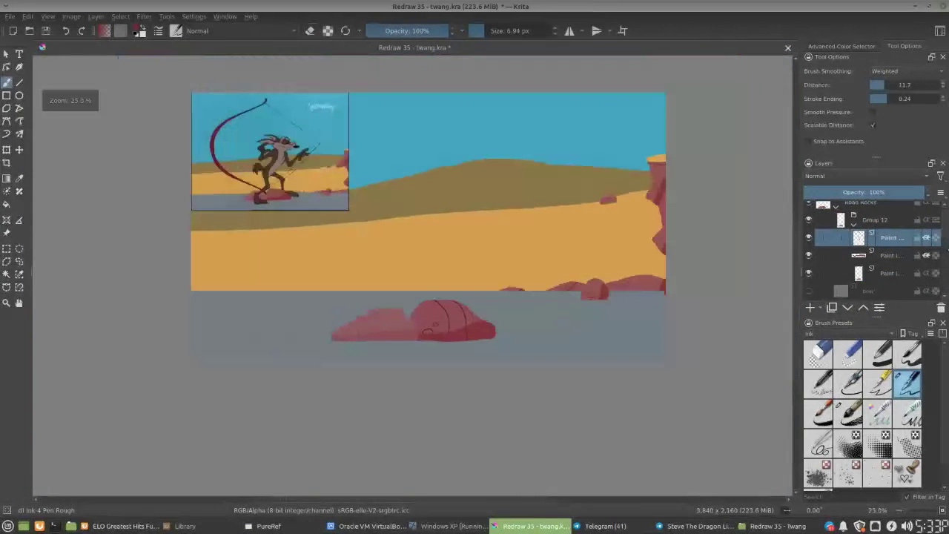
key("ctrl+s")
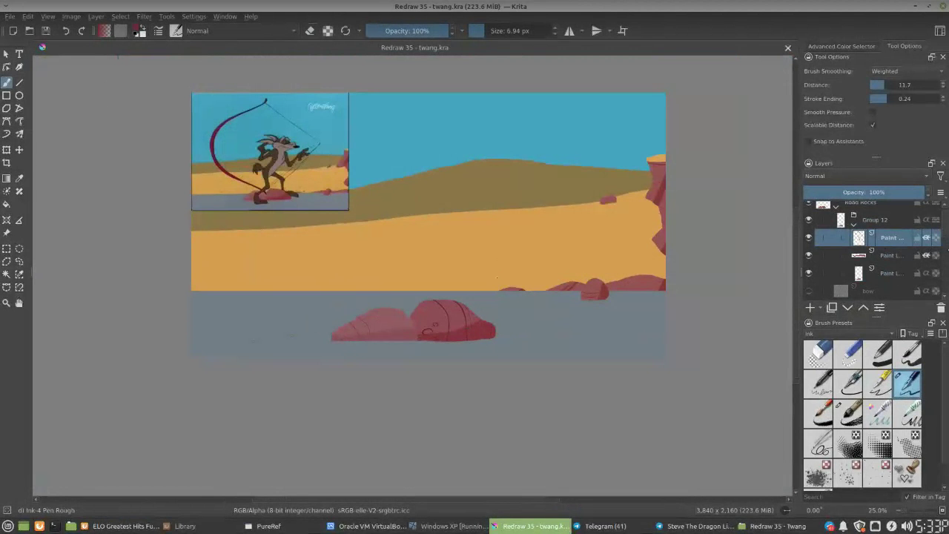
Show the bow layer, add a paint layer above it and group the two layers
left_click_drag(479, 301, 495, 343)
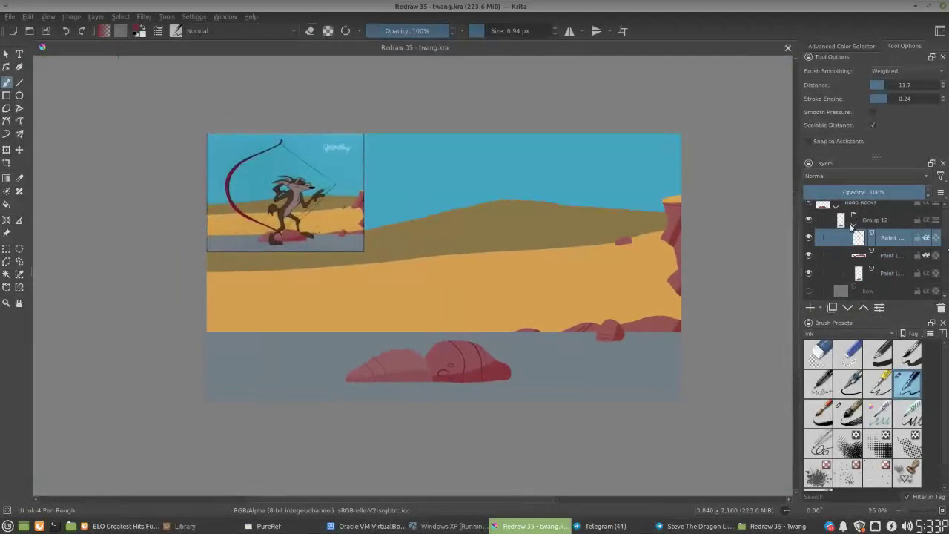
scroll(947, 229, "up", 1)
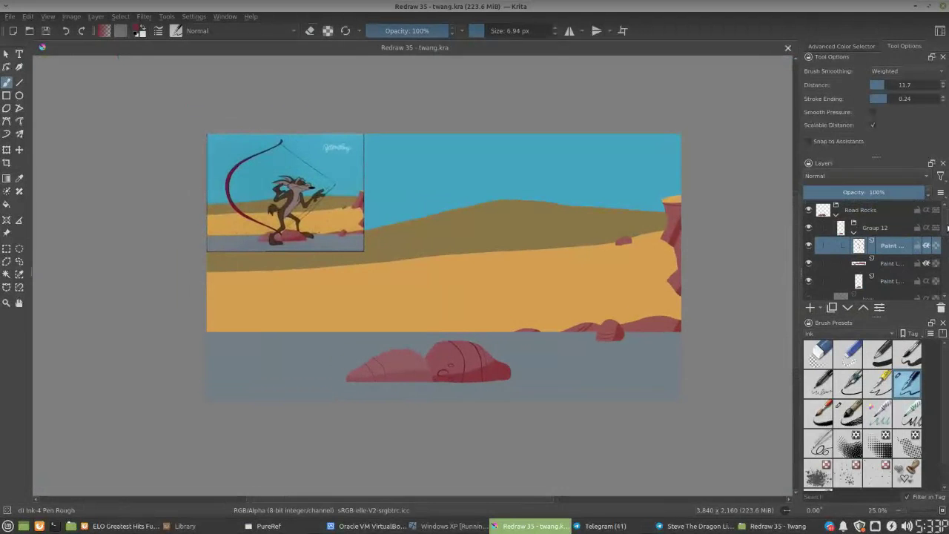
scroll(947, 229, "down", 4)
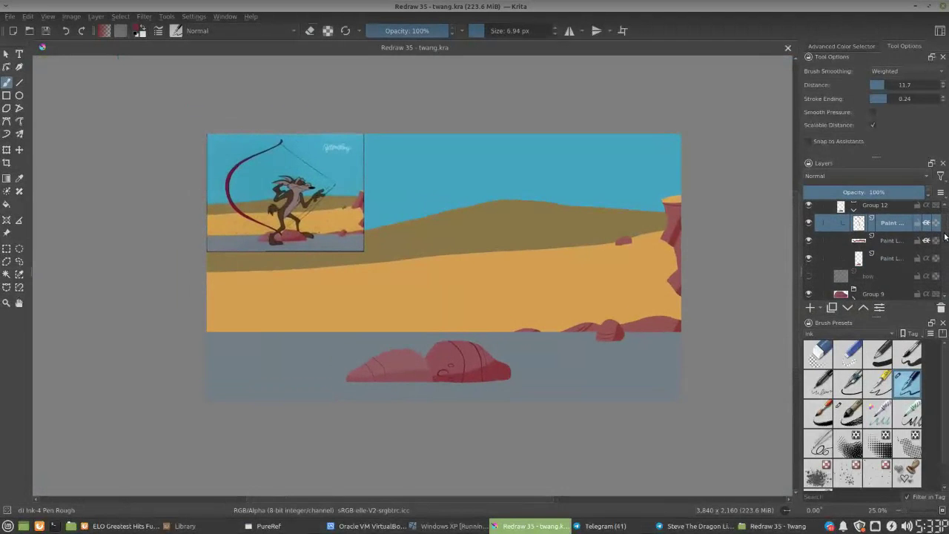
scroll(944, 238, "up", 1)
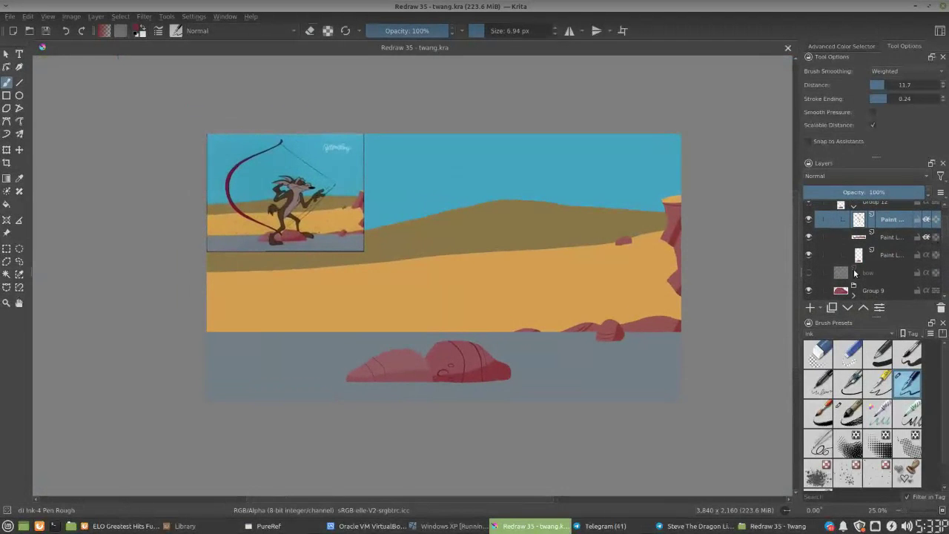
left_click(808, 272)
left_click(877, 276)
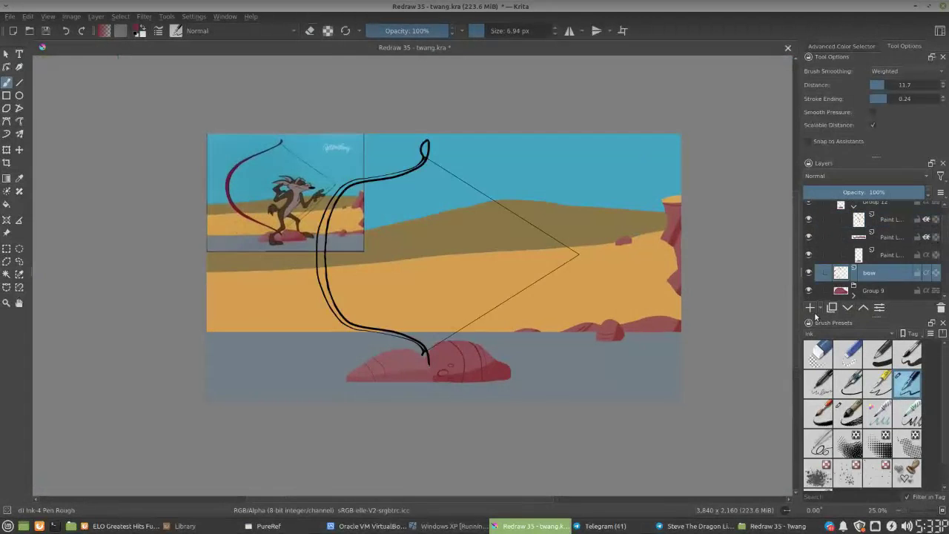
left_click(811, 308)
left_click(873, 290, "shift")
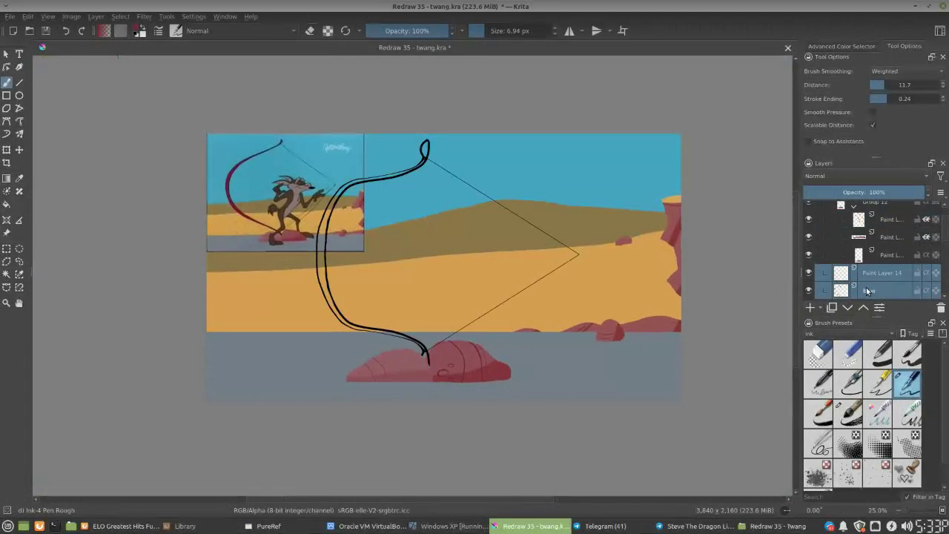
key("ctrl+g")
Move the new paint layer below the bow layer and fill a backing layer at the bottom of the group with white
mouse_move(889, 290)
left_mouse_down()
mouse_move(885, 270)
mouse_move(887, 295)
left_mouse_up()
left_click(884, 277)
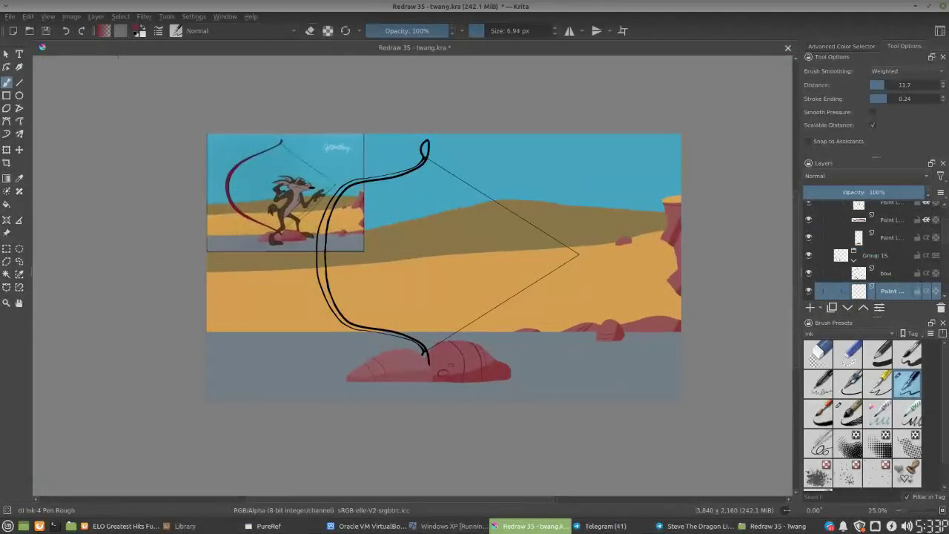
left_click(27, 16)
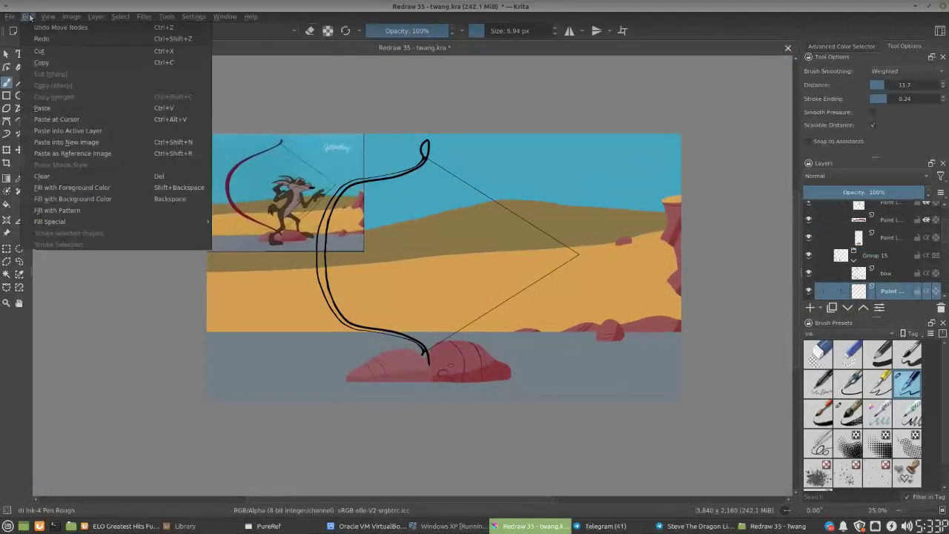
left_click(67, 188)
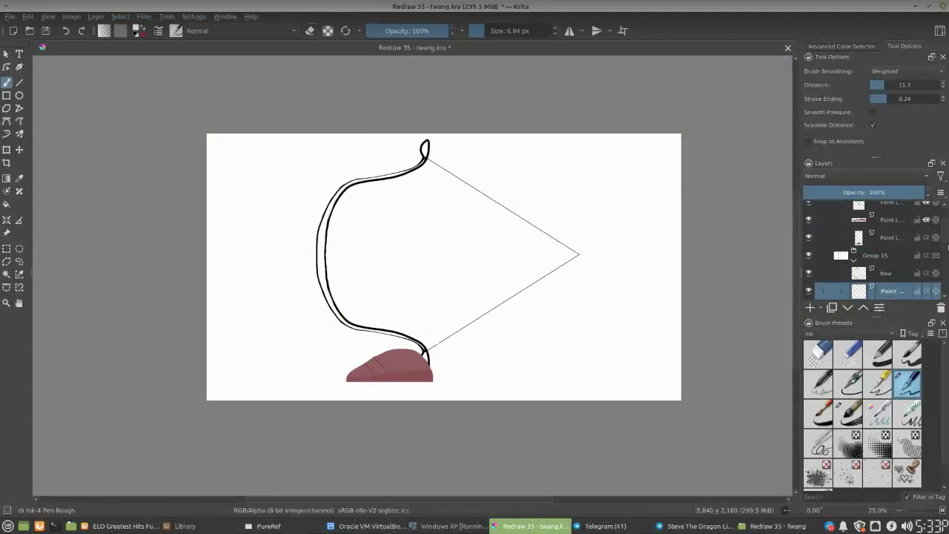
Hide the white backing layer and sample the bow's dark maroon colour from the reference picture
scroll(945, 243, "down", 1)
scroll(945, 244, "down", 2)
left_click(809, 269)
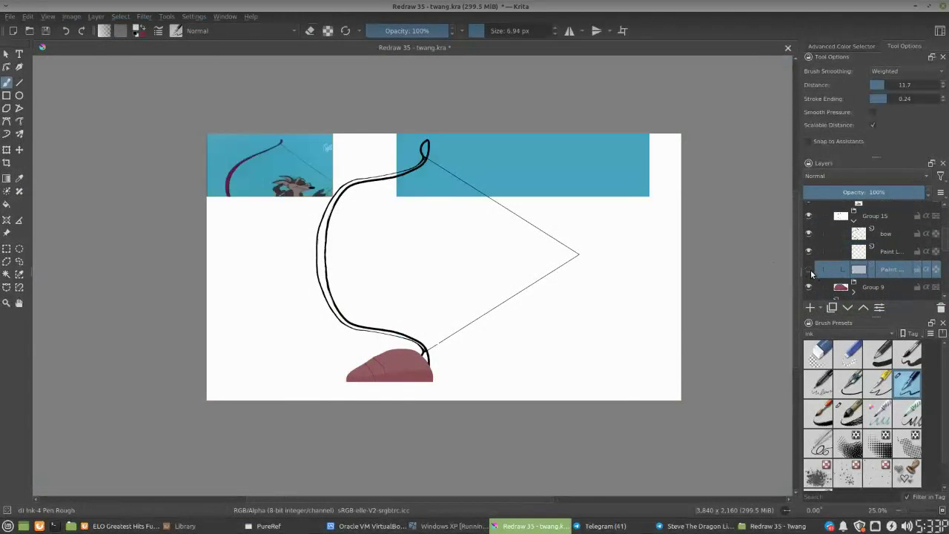
key("ctrl+plus")
key("ctrl+plus")
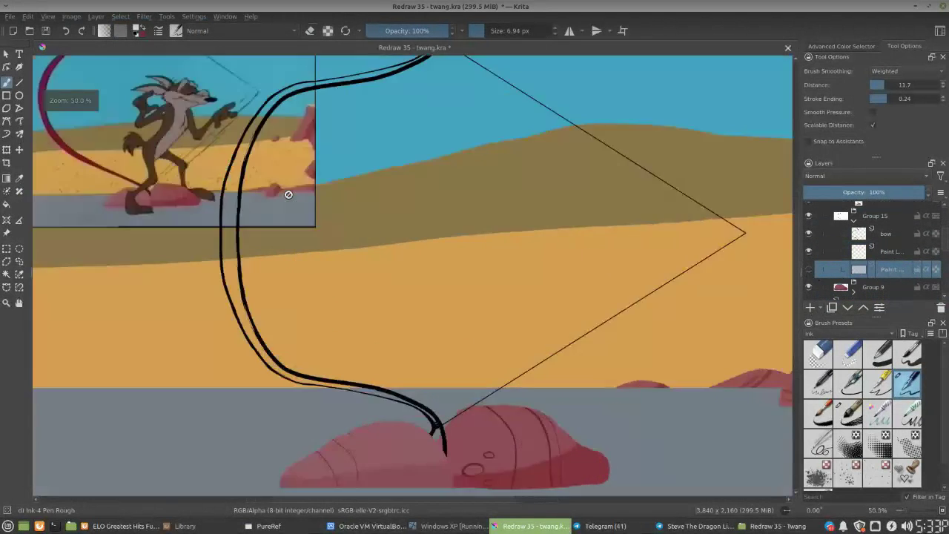
left_click_drag(284, 146, 386, 216)
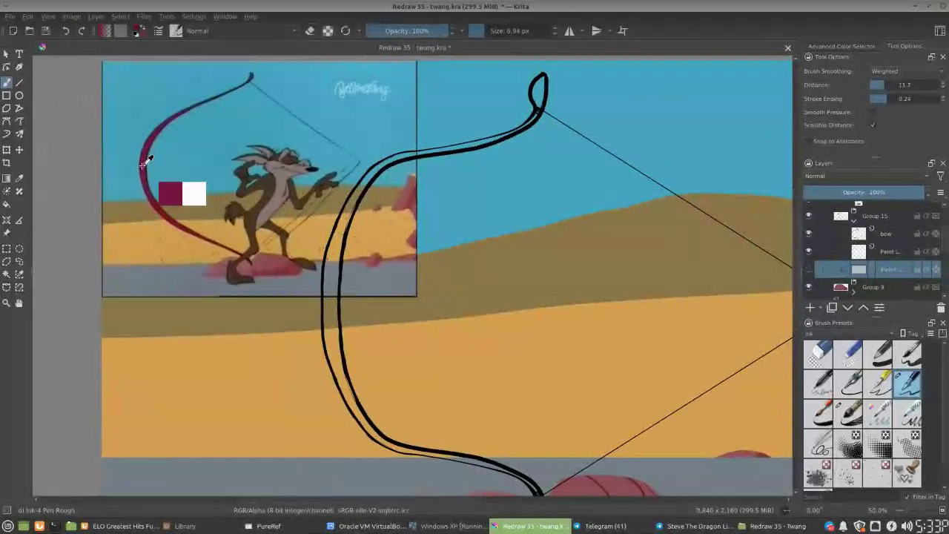
left_click_drag(615, 308, 552, 285)
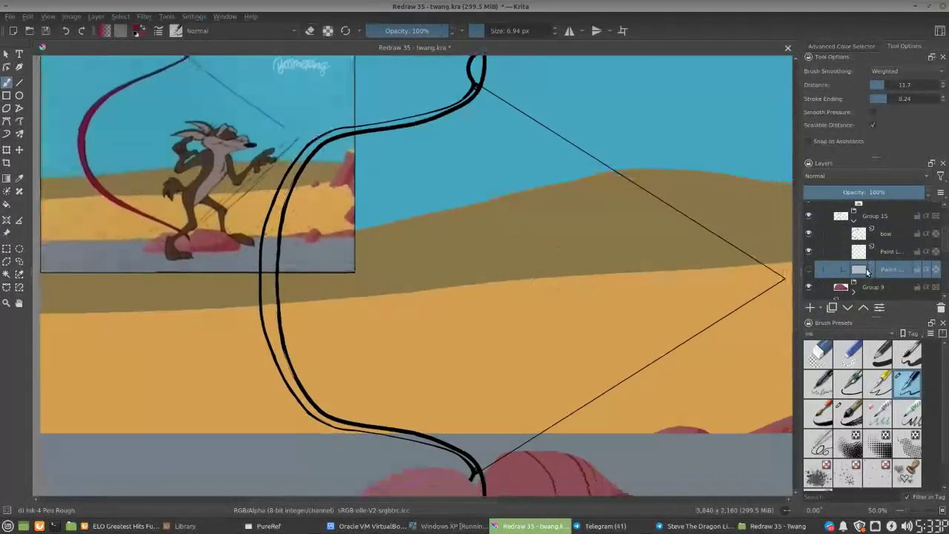
Show the white backing layer and fill the bow's limb with maroon on the paint layer below the bow line art
left_click(808, 269)
left_click(890, 253)
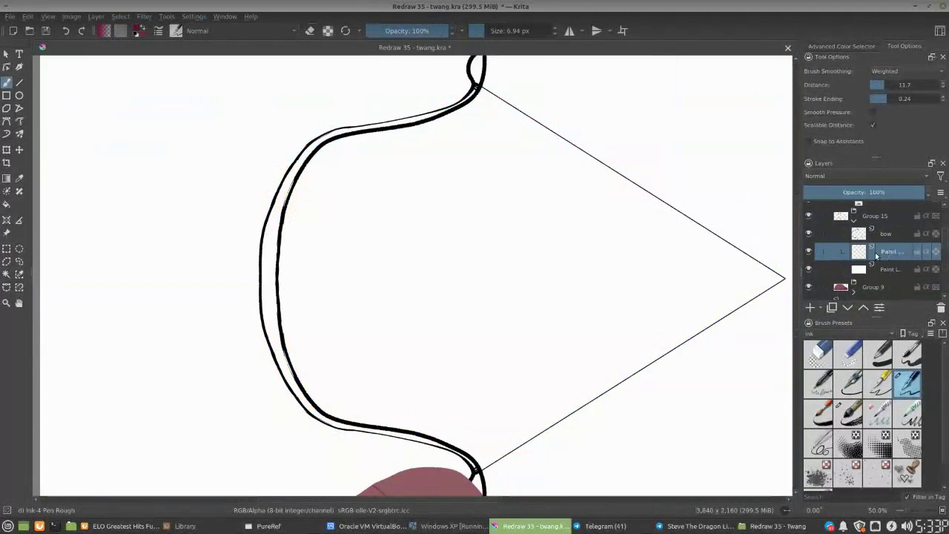
left_click(6, 205)
left_click(7, 205)
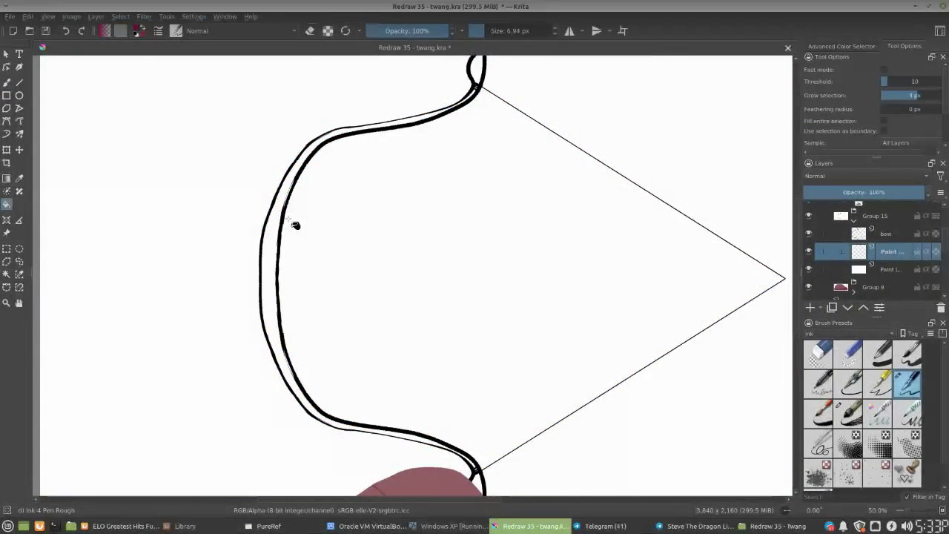
left_click(283, 227)
key("b")
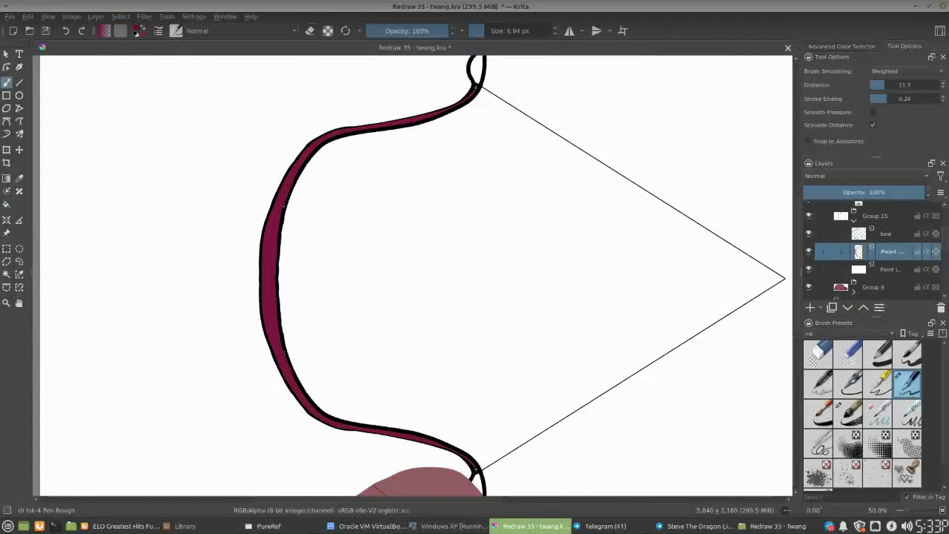
Fill the bow's upper tip and lower tip with the same maroon
left_click_drag(381, 155, 315, 252)
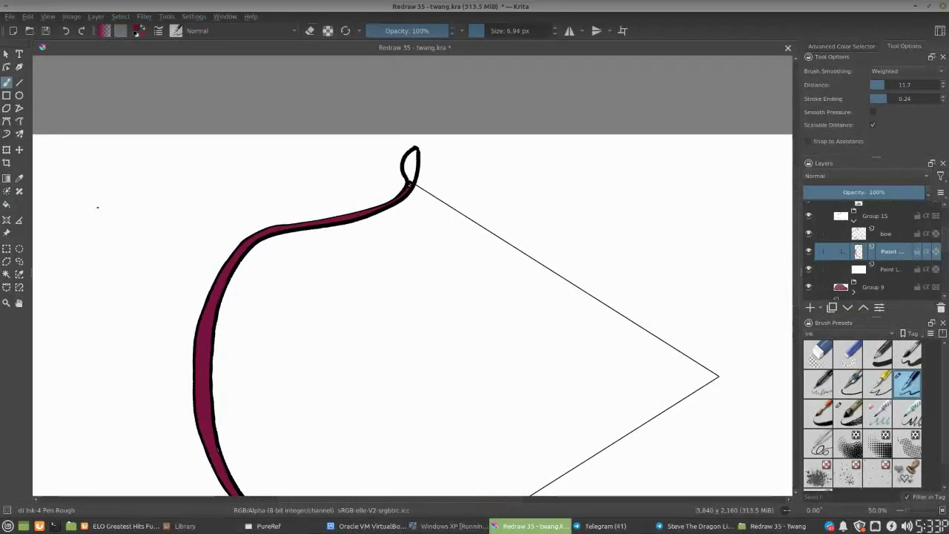
left_click(7, 205)
left_click(410, 166)
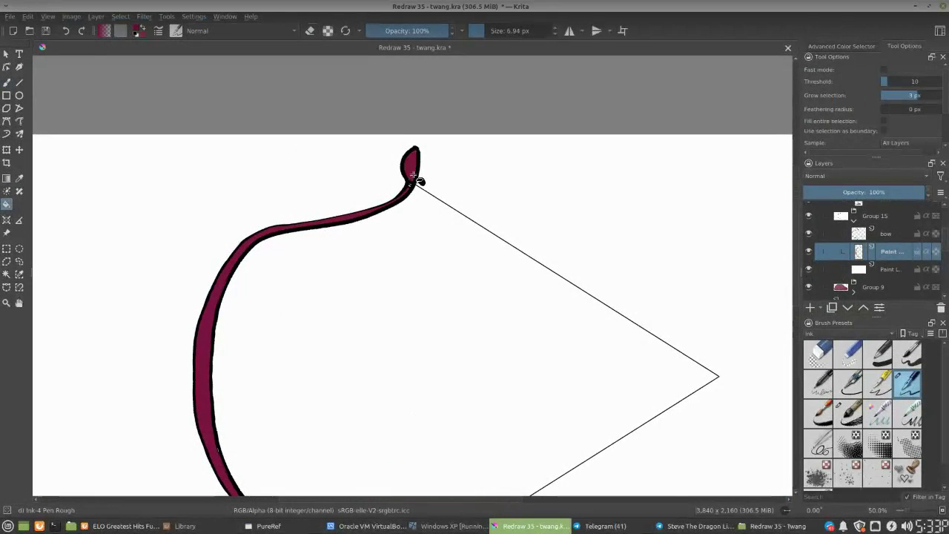
key("b")
scroll(349, 151, "down", 5)
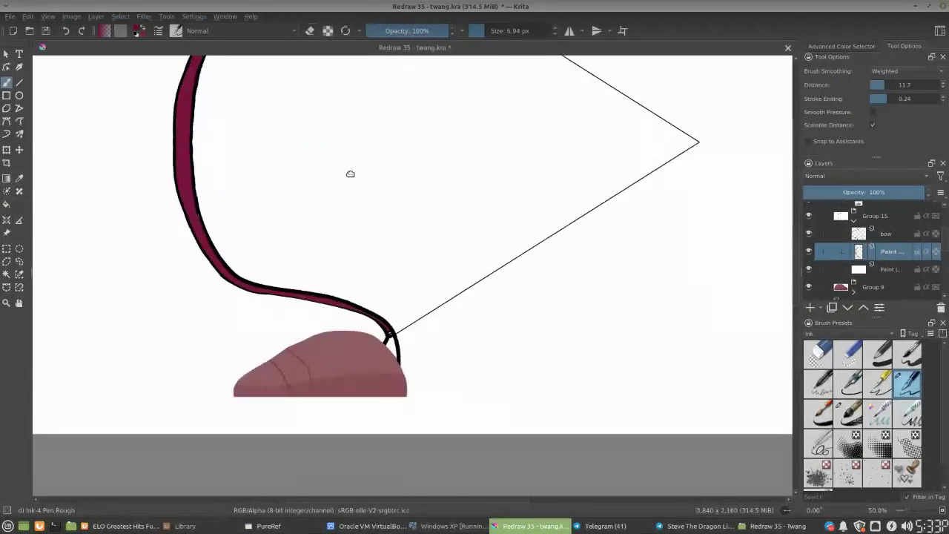
left_click(7, 204)
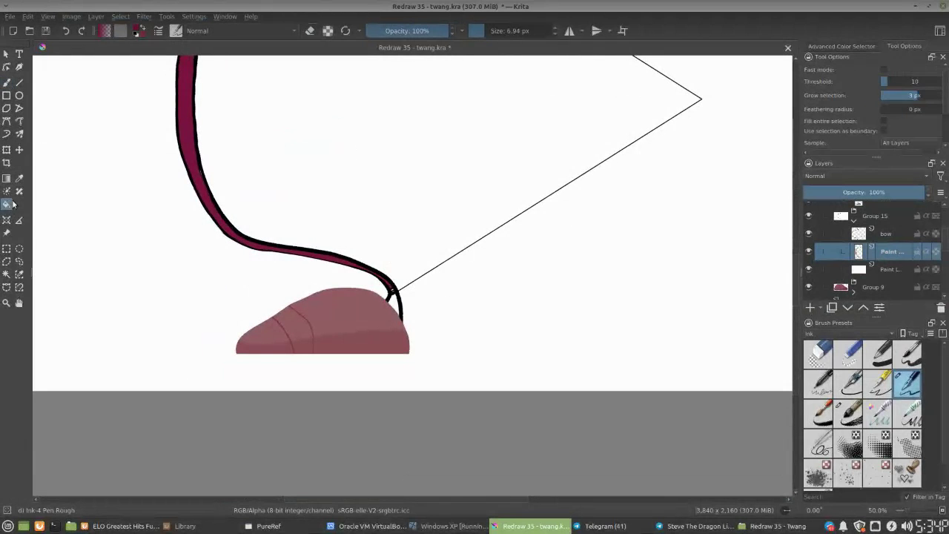
left_click(393, 299)
key("b")
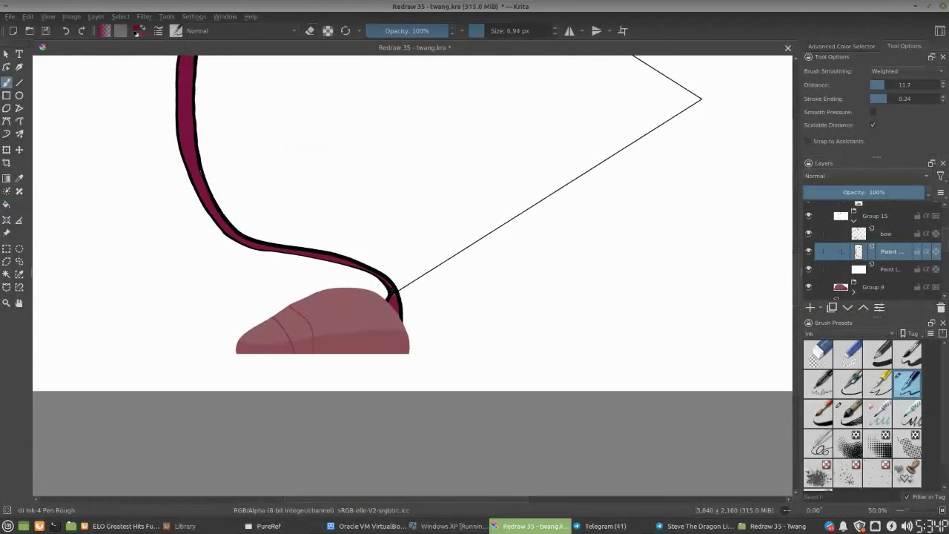
Delete the white backing layer from the bow group and save the document
scroll(412, 276, "down", 2)
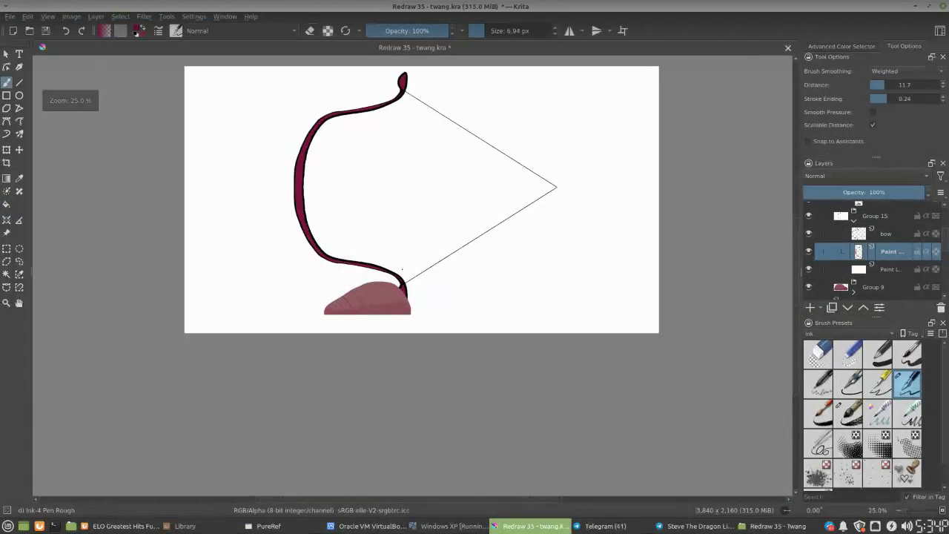
left_click(892, 269)
left_click(940, 307)
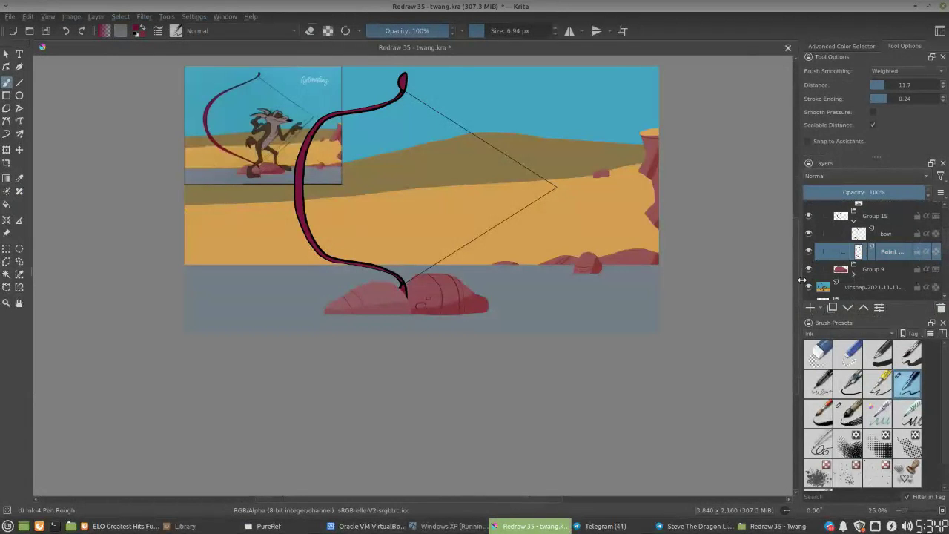
key("ctrl+s")
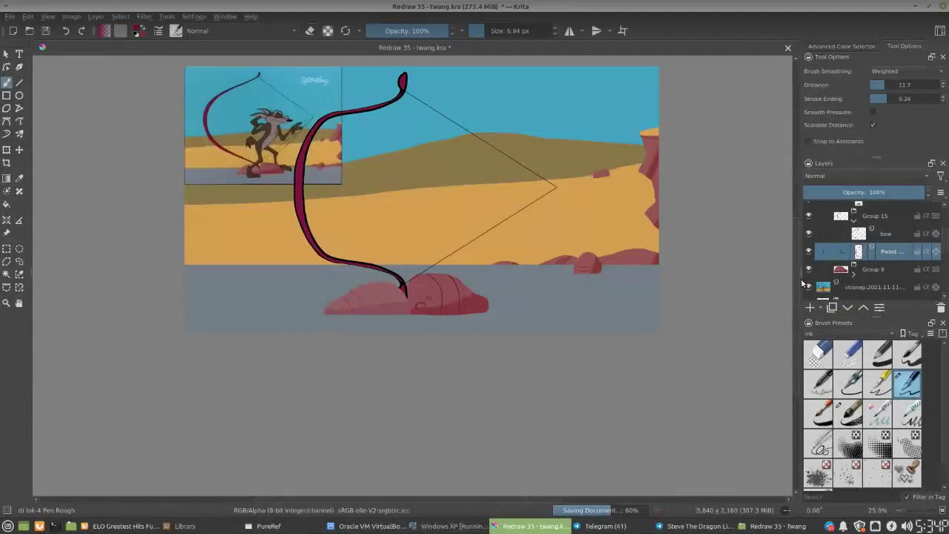
Add a paint layer above the Road Rocks group and name it "Wile E Sketch"
key("ctrl+plus")
left_click_drag(474, 226, 459, 303)
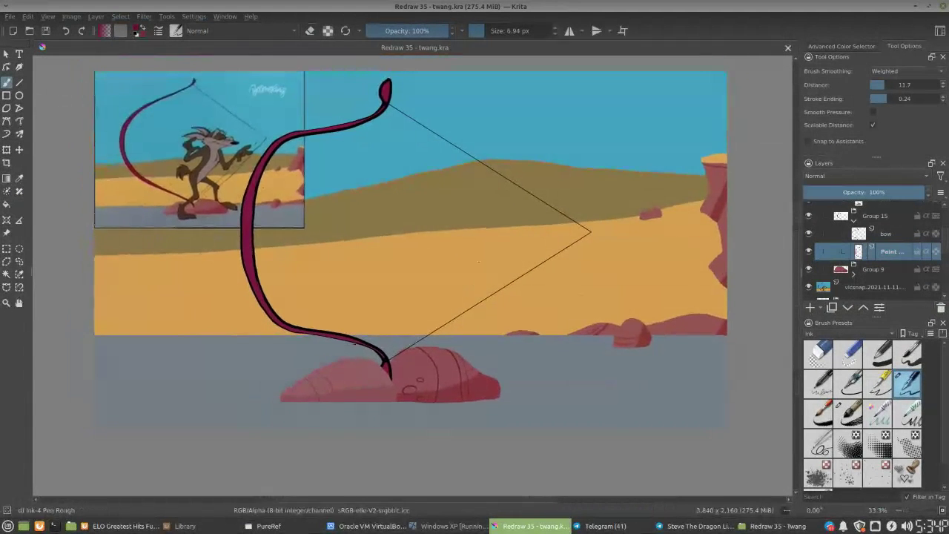
scroll(883, 230, "up", 2)
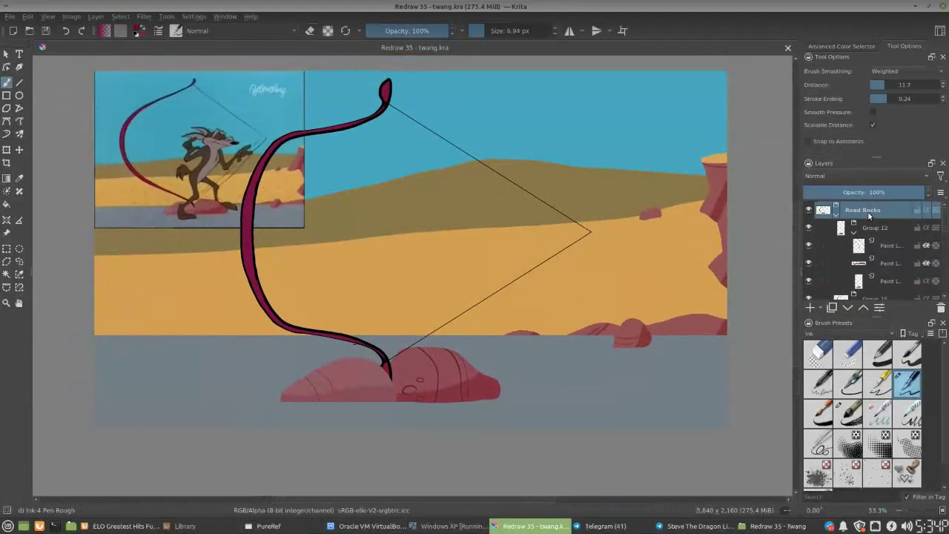
key("Insert")
mouse_move(866, 226)
left_mouse_down()
mouse_move(867, 206)
mouse_move(875, 210)
left_mouse_up()
double_click(892, 215)
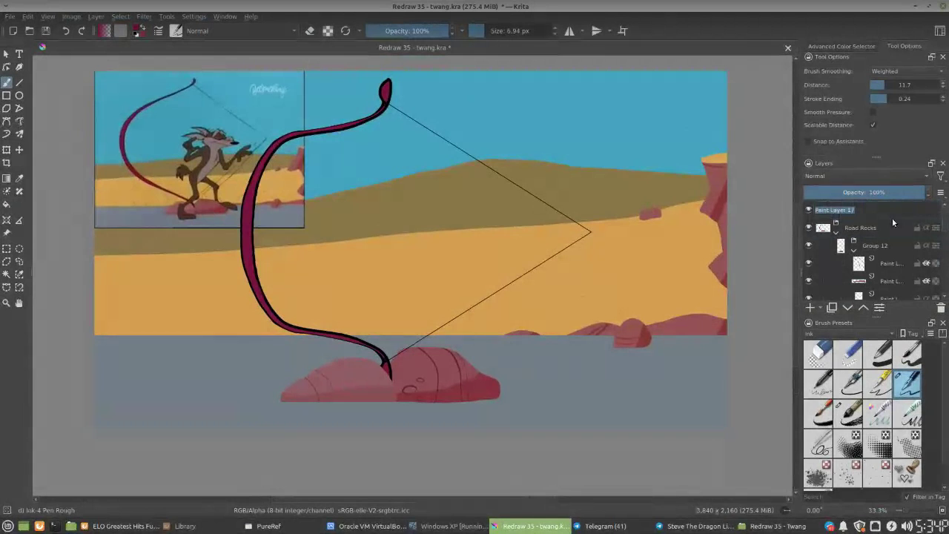
type("Wile E Sketch")
key("Return")
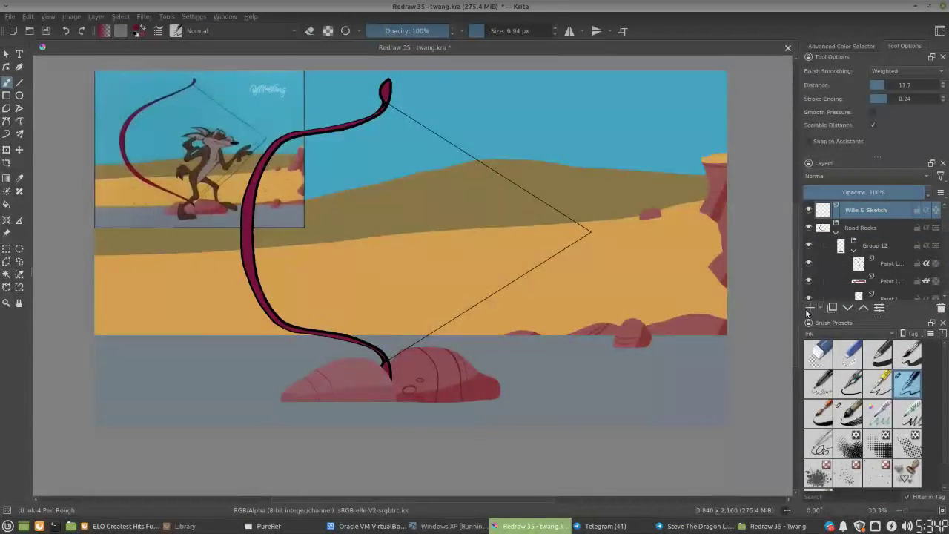
Add another paint layer above the sketch layer, group the two and name the group "Wile E."
left_click(810, 307)
left_click(878, 228, "ctrl")
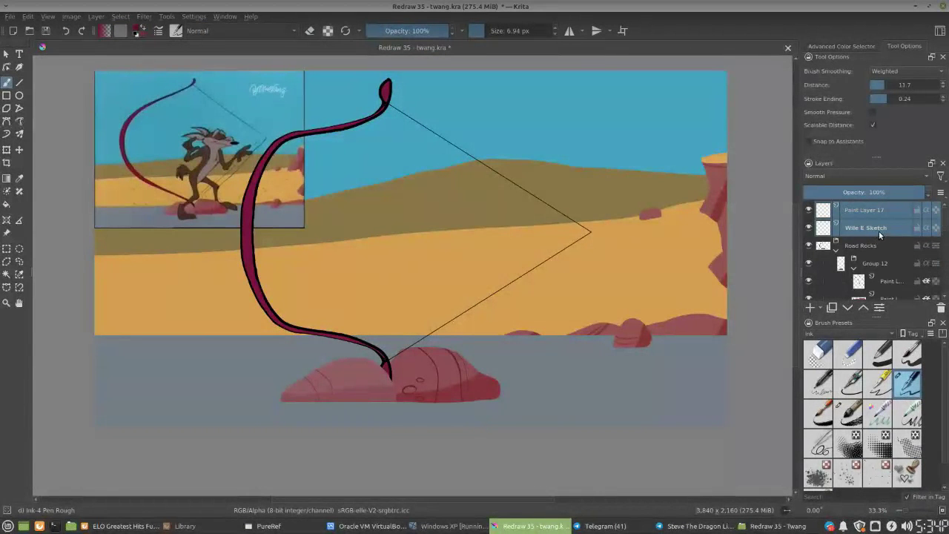
key("ctrl+g")
key("F2")
type("Wile E.")
key("Return")
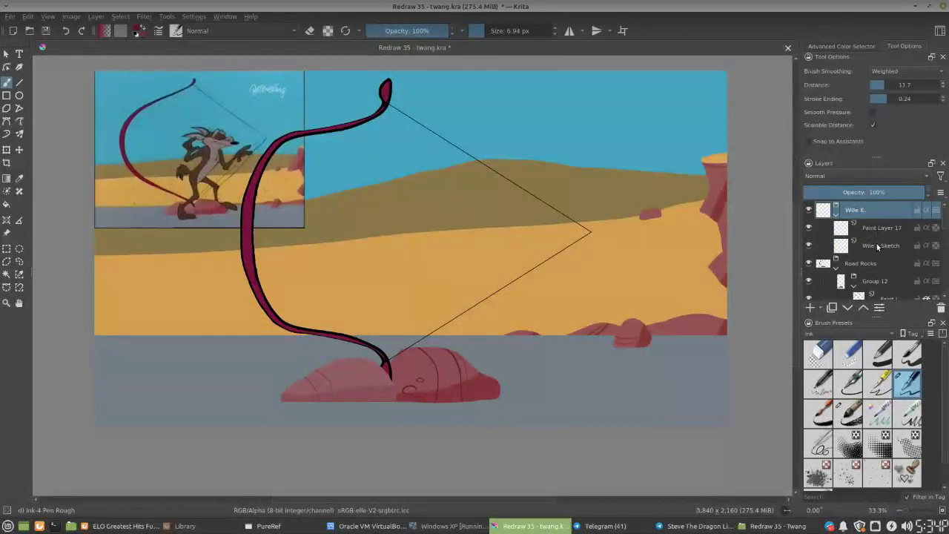
Make Wile E Sketch the active layer and set the foreground colour to dark blue #121f7a
left_click(876, 246)
left_click(883, 229)
left_click(880, 245)
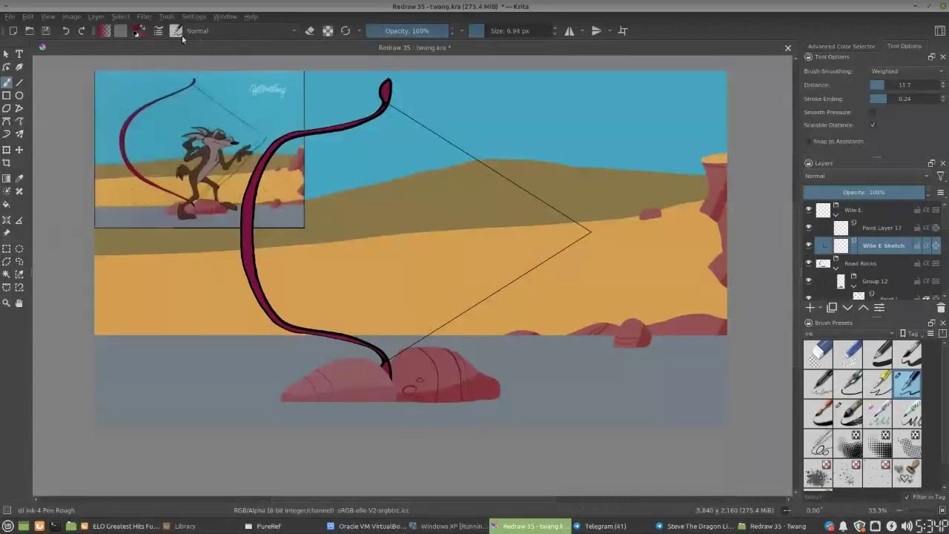
left_click(138, 31)
left_click(445, 244)
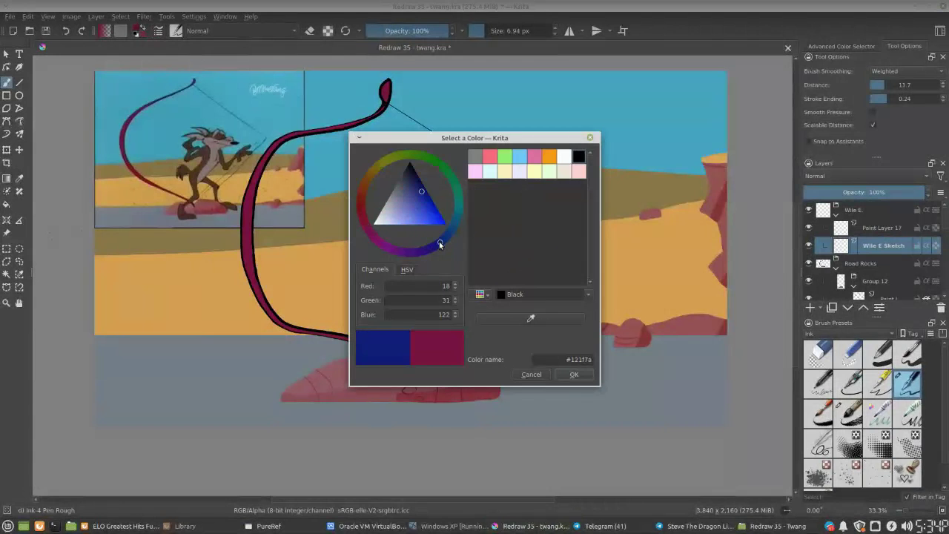
left_click(574, 373)
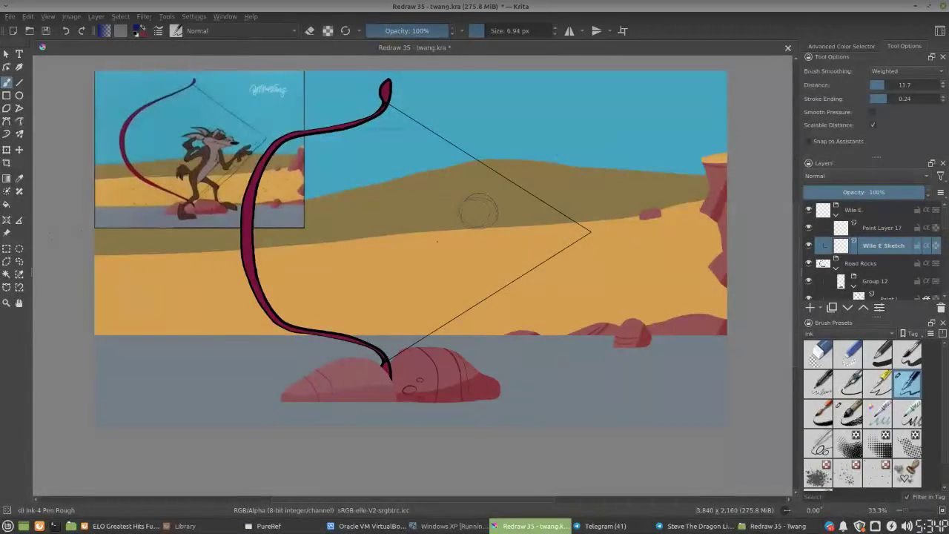
Rough in the coyote's head circle, curved torso and hip oval between the bow and its string
mouse_move(476, 223)
left_mouse_down()
mouse_move(410, 295)
mouse_move(457, 282)
mouse_move(454, 237)
mouse_move(495, 221)
left_mouse_up()
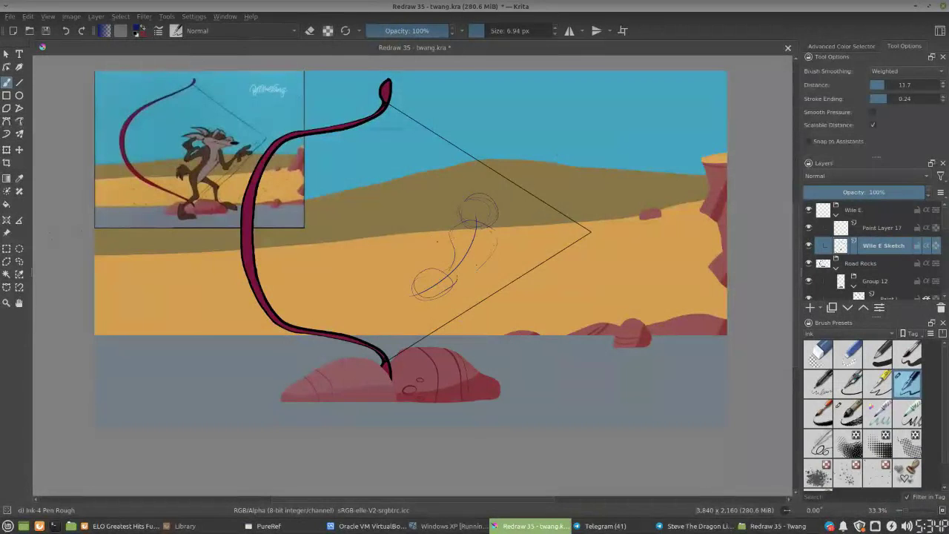
left_click_drag(490, 250, 460, 279)
left_click_drag(503, 194, 497, 219)
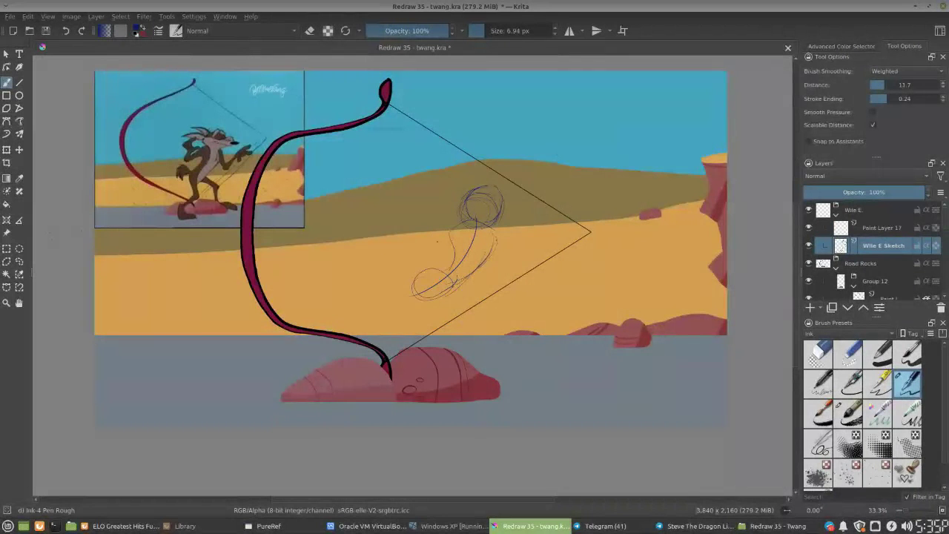
Sketch the coyote's front arm reaching for the drawn string and the raised rear arm and hand, redoing a bad stroke
mouse_move(502, 249)
left_mouse_down()
mouse_move(519, 271)
mouse_move(550, 239)
left_mouse_up()
left_click_drag(552, 240, 584, 226)
mouse_move(538, 251)
left_mouse_down()
mouse_move(550, 241)
mouse_move(542, 261)
left_mouse_up()
mouse_move(432, 244)
left_mouse_down()
mouse_move(460, 229)
mouse_move(417, 247)
mouse_move(437, 226)
mouse_move(448, 238)
left_mouse_up()
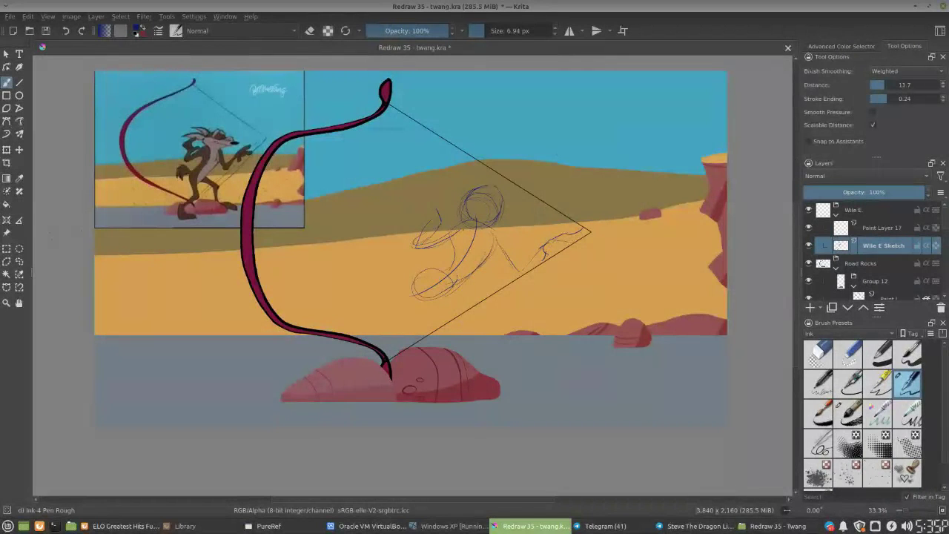
key("ctrl+z")
left_click_drag(436, 201, 442, 215)
Select the sketched rear arm and hand, move them slightly away from the head and clear the selection
left_click(19, 261)
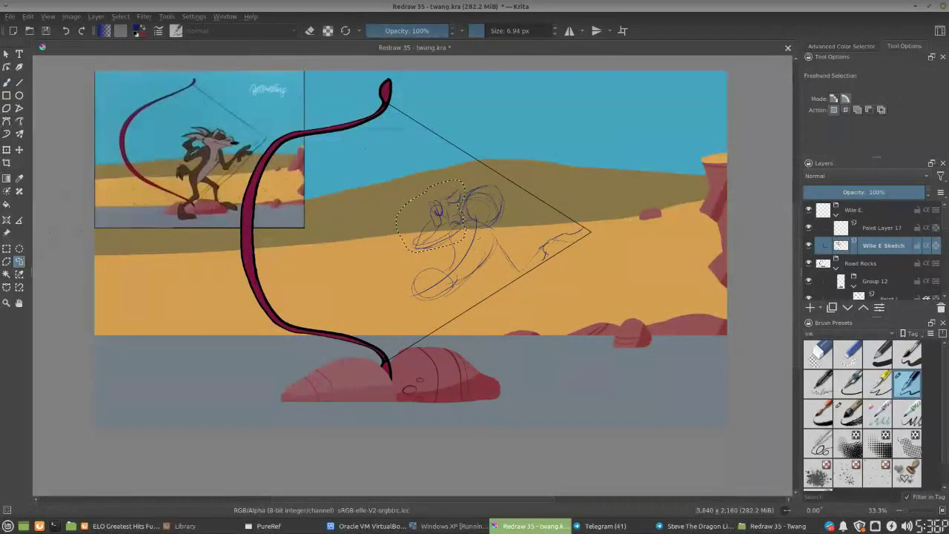
key("ctrl+t")
left_click_drag(449, 223, 433, 225)
key("Return")
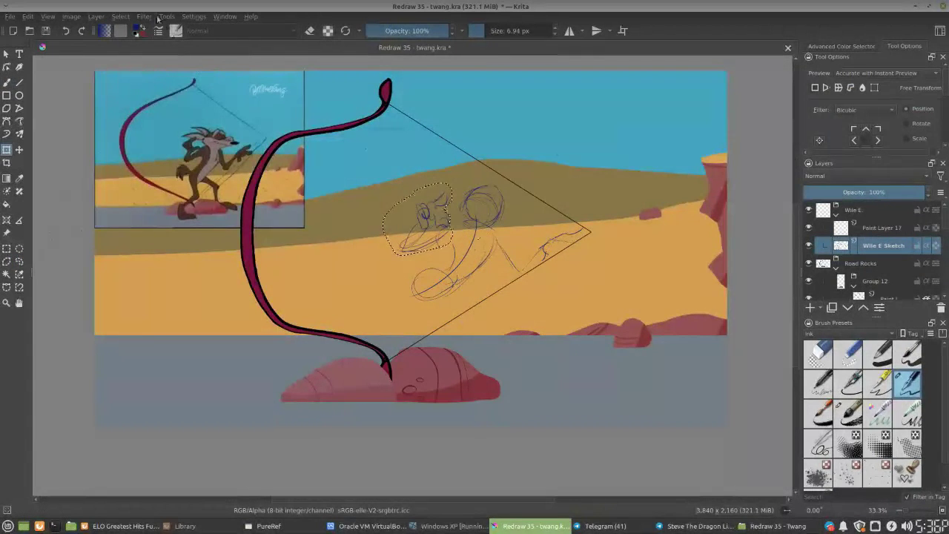
left_click(120, 17)
left_click(137, 37)
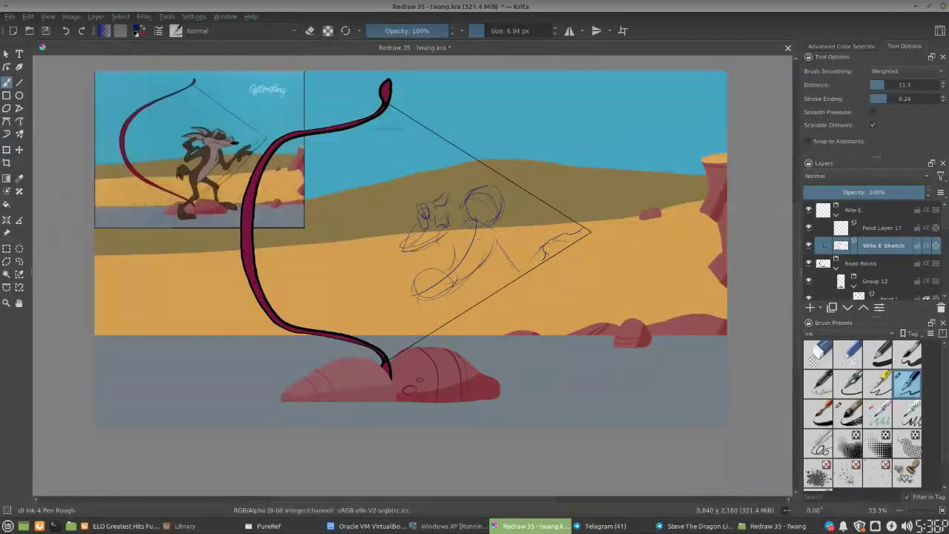
Sketch the coyote's two legs and feet, standing on the road and the foreground rock
mouse_move(413, 283)
left_mouse_down()
mouse_move(419, 328)
mouse_move(393, 371)
mouse_move(387, 406)
mouse_move(406, 407)
left_mouse_up()
left_click_drag(490, 326, 473, 363)
mouse_move(480, 379)
left_mouse_down()
mouse_move(498, 381)
mouse_move(498, 365)
mouse_move(512, 380)
left_mouse_up()
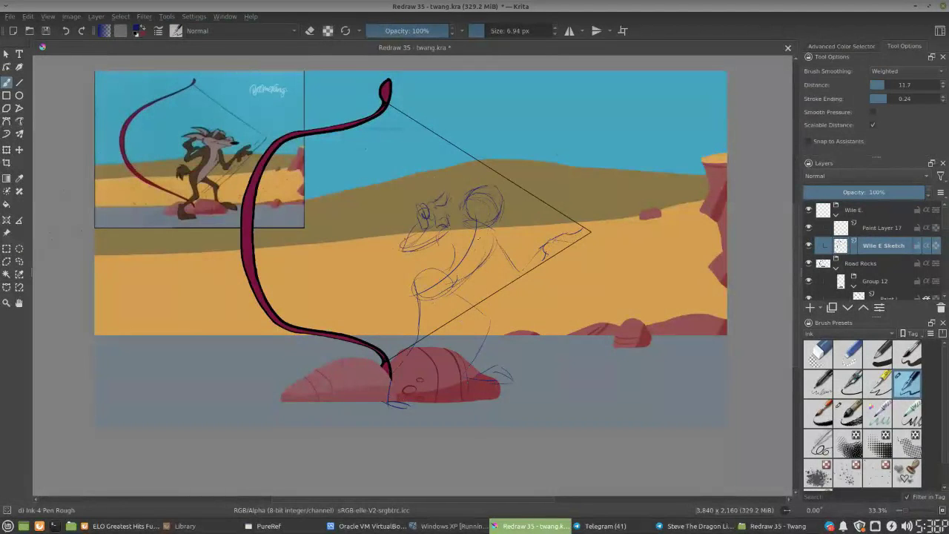
Sketch the coyote's tail behind the hips, then the rear upper arm, shoulder and chest contour
mouse_move(431, 264)
left_mouse_down()
mouse_move(413, 257)
mouse_move(383, 283)
mouse_move(425, 275)
left_mouse_up()
left_click_drag(454, 220, 468, 215)
mouse_move(435, 240)
left_mouse_down()
mouse_move(463, 236)
mouse_move(467, 215)
left_mouse_up()
left_click_drag(428, 239, 440, 227)
left_click_drag(485, 233, 479, 250)
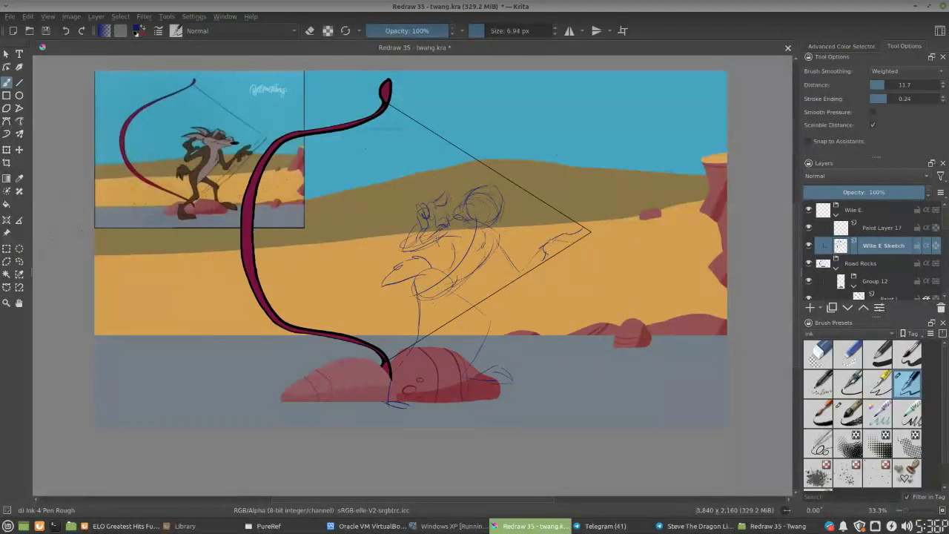
Build up the volume of the front arm and front thigh and add contour strokes behind the head
left_click_drag(505, 247, 496, 266)
mouse_move(494, 230)
left_mouse_down()
mouse_move(510, 260)
mouse_move(531, 270)
mouse_move(542, 248)
left_mouse_up()
left_click_drag(440, 297, 484, 320)
left_click_drag(454, 205, 470, 198)
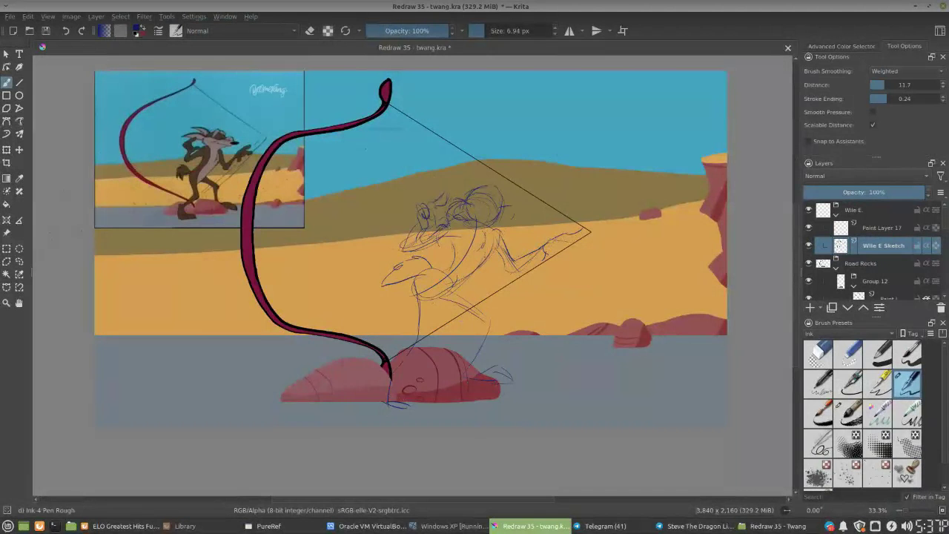
Sketch the coyote's snout, nose and eyes and the long ears swept back from the head
left_click_drag(506, 220, 490, 225)
left_click_drag(523, 211, 541, 214)
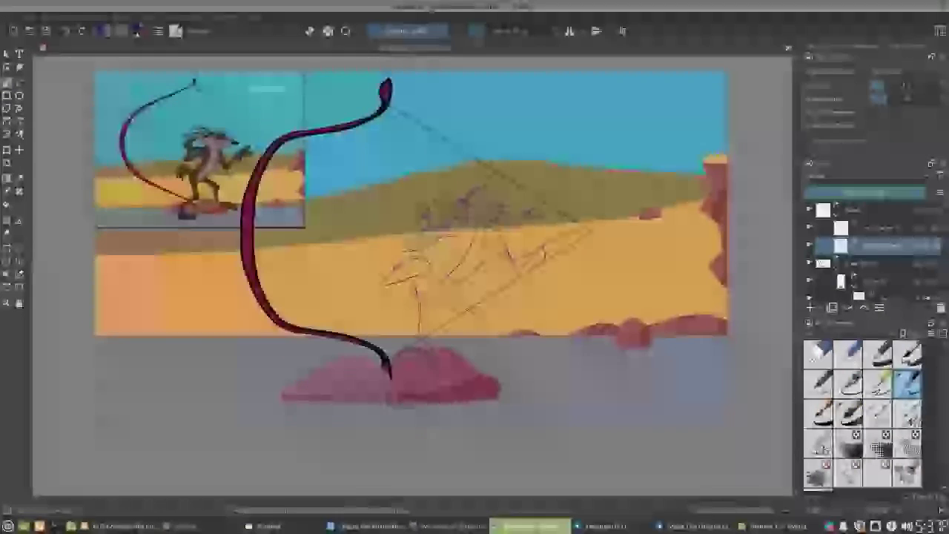
left_click_drag(492, 190, 494, 207)
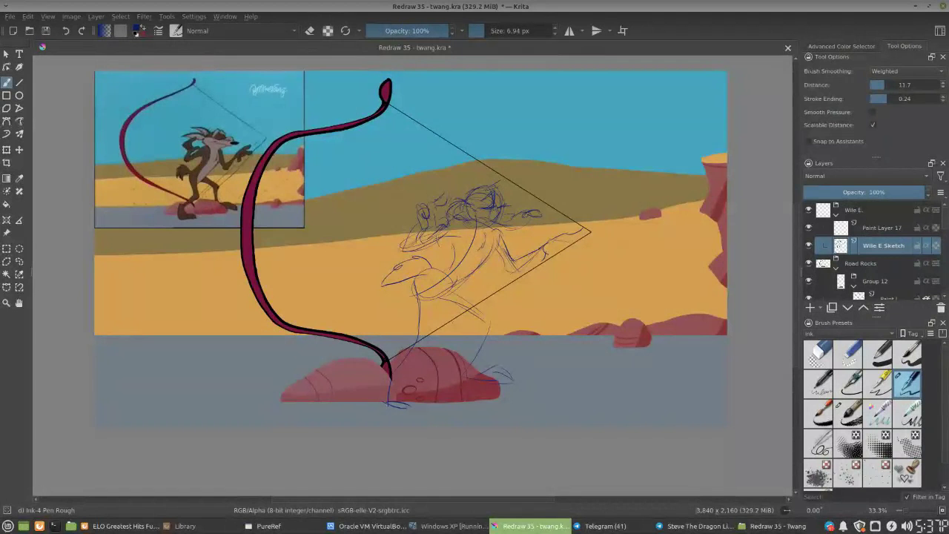
left_click_drag(475, 194, 485, 184)
mouse_move(466, 167)
left_mouse_down()
mouse_move(487, 182)
mouse_move(476, 173)
mouse_move(443, 177)
mouse_move(449, 188)
mouse_move(430, 168)
left_mouse_up()
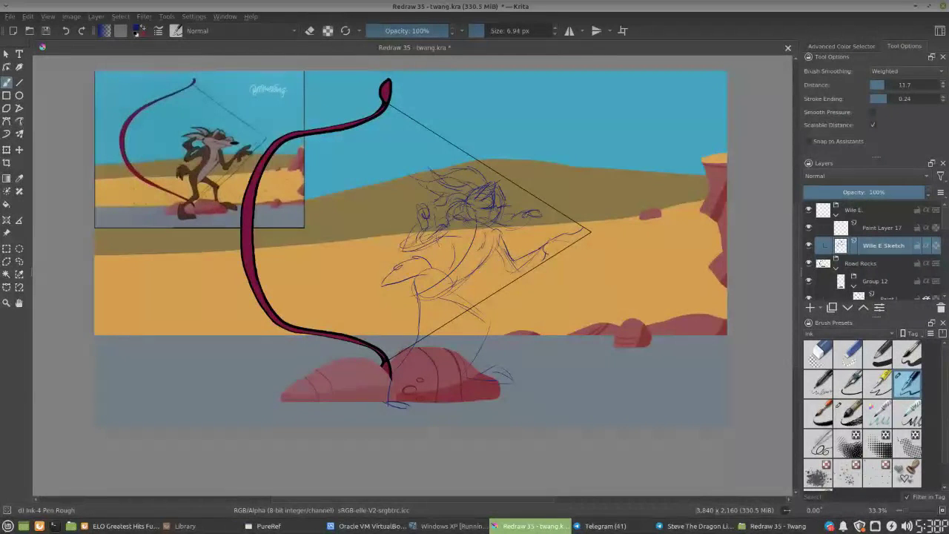
Select the sketched head with its ears and snout, shift it slightly and rotate it a little clockwise
left_click(19, 261)
mouse_move(446, 167)
left_mouse_down()
mouse_move(400, 187)
mouse_move(464, 202)
mouse_move(454, 226)
mouse_move(510, 236)
mouse_move(546, 212)
mouse_move(489, 170)
mouse_move(438, 155)
mouse_move(417, 162)
mouse_move(402, 185)
left_mouse_up()
key("ctrl+t")
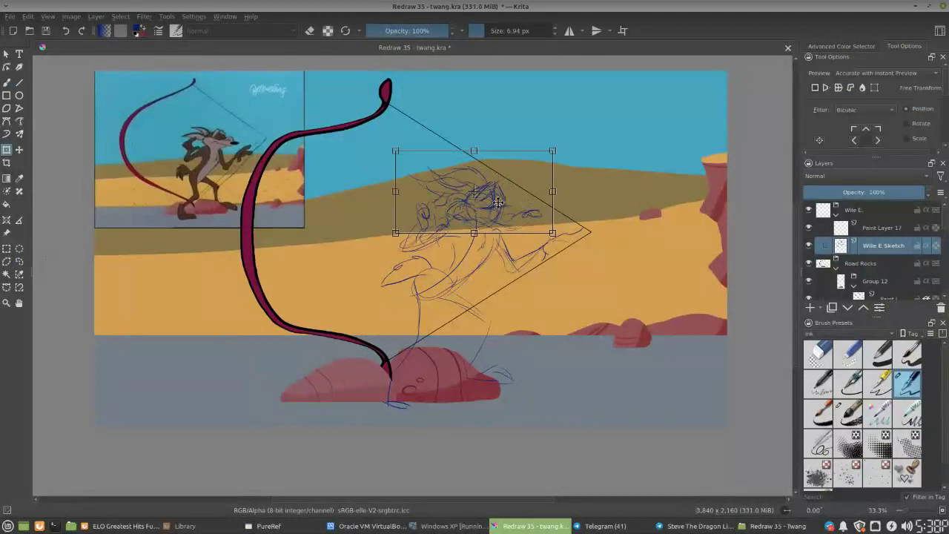
left_click_drag(499, 201, 506, 199)
left_click_drag(582, 188, 593, 203)
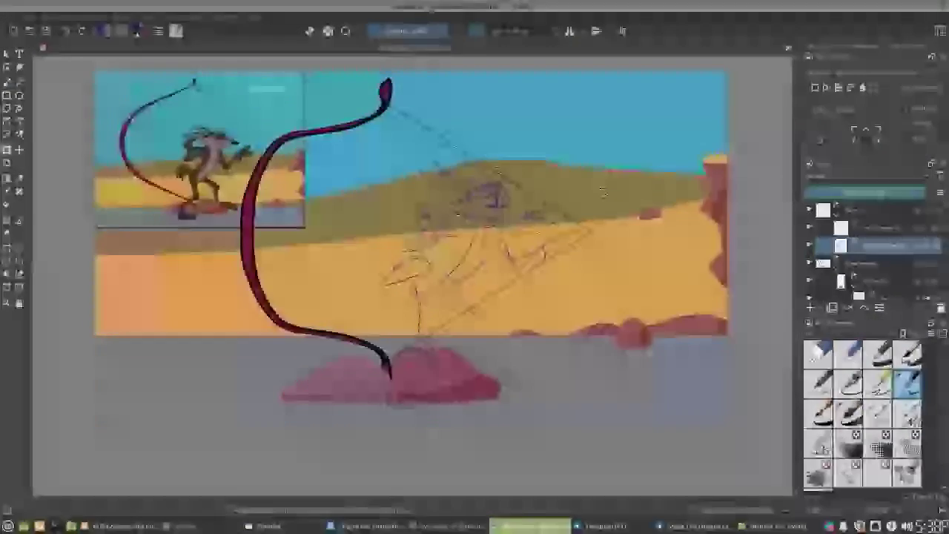
key("b")
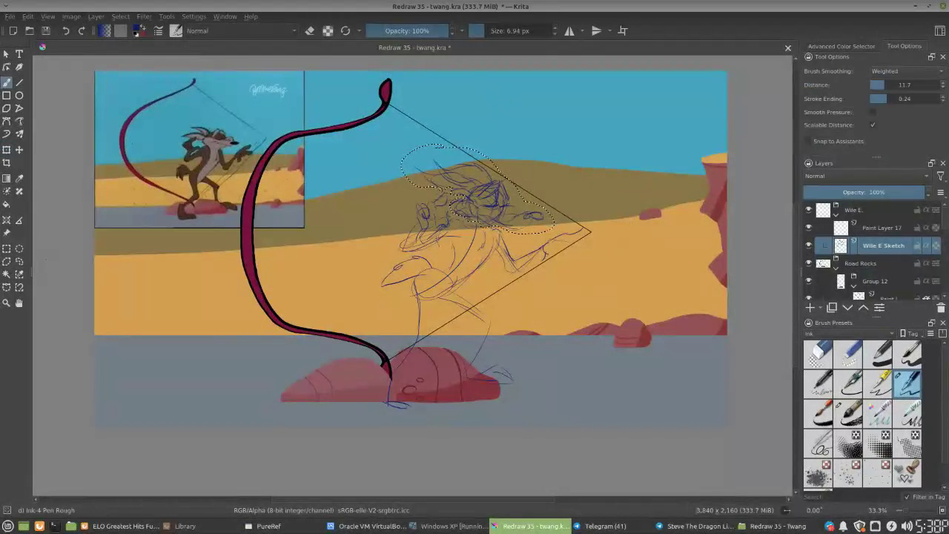
Clear the selection and strengthen the sketched contours around the coyote's chest and back
left_click(131, 38)
key("plus")
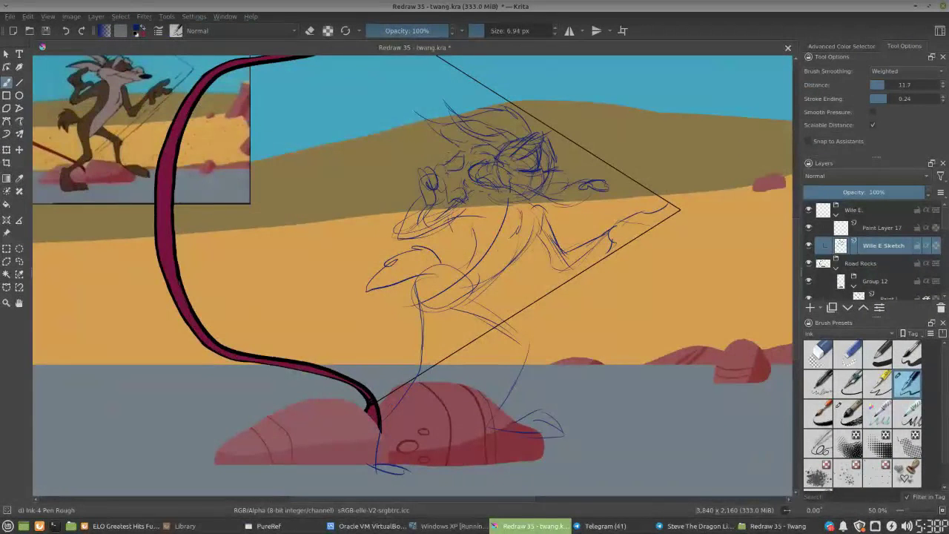
left_click_drag(515, 194, 525, 210)
left_click_drag(541, 221, 528, 244)
key("ctrl+z")
mouse_move(476, 217)
left_mouse_down()
mouse_move(475, 242)
mouse_move(435, 269)
left_mouse_up()
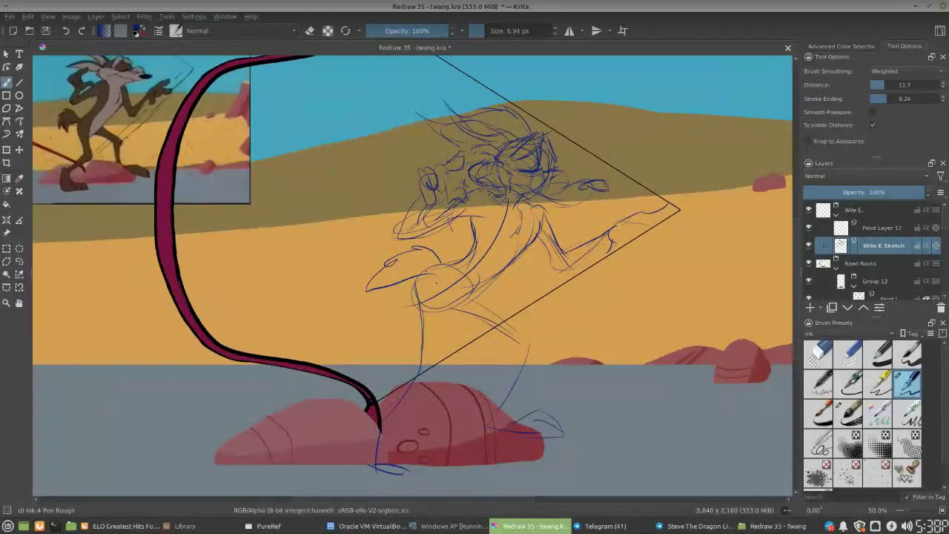
Lasso the sketched snout and nose, transform them slightly upward, and clear the selection
left_click(19, 261)
mouse_move(554, 183)
left_mouse_down()
mouse_move(586, 213)
mouse_move(608, 194)
mouse_move(556, 177)
mouse_move(575, 189)
left_mouse_up()
key("ctrl+t")
key("Return")
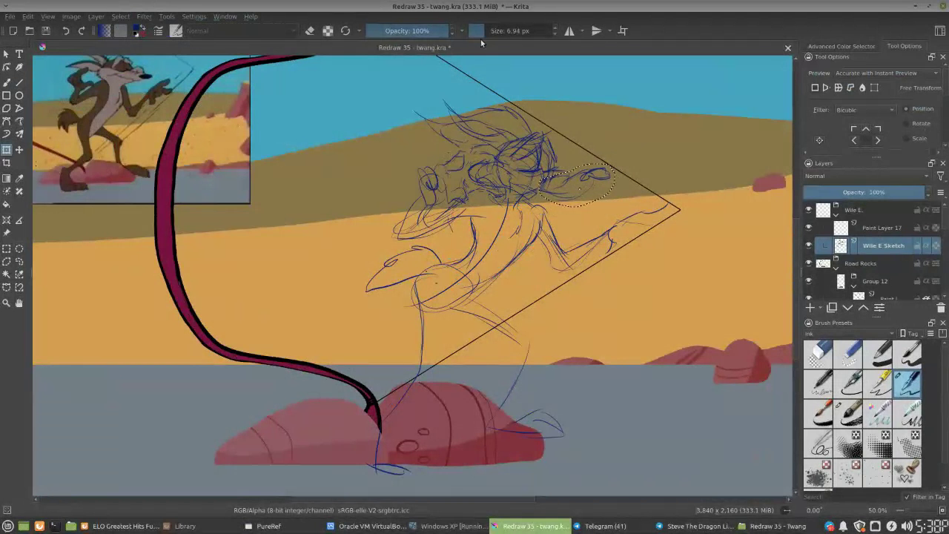
left_click(121, 16)
left_click(152, 35)
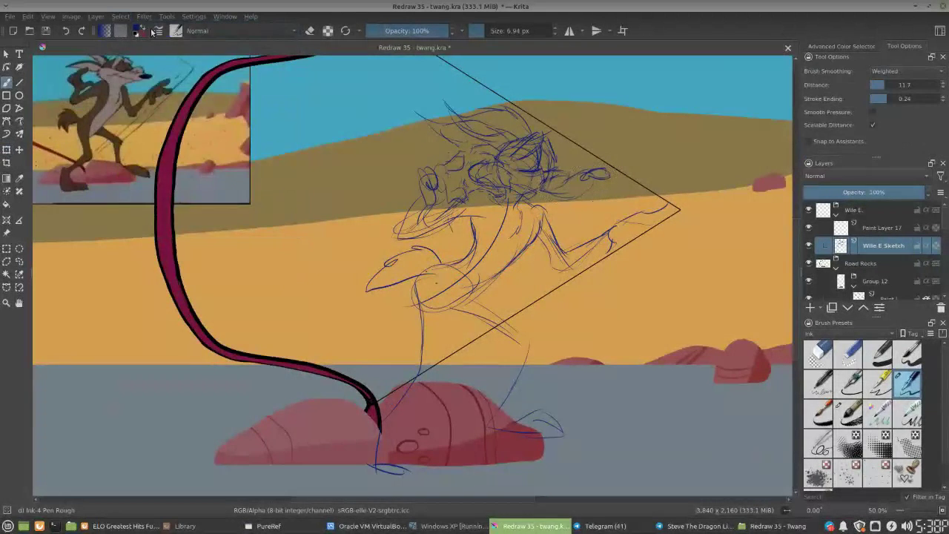
Add a new paint layer and place it directly beneath the Wile E Sketch layer
left_click(876, 228)
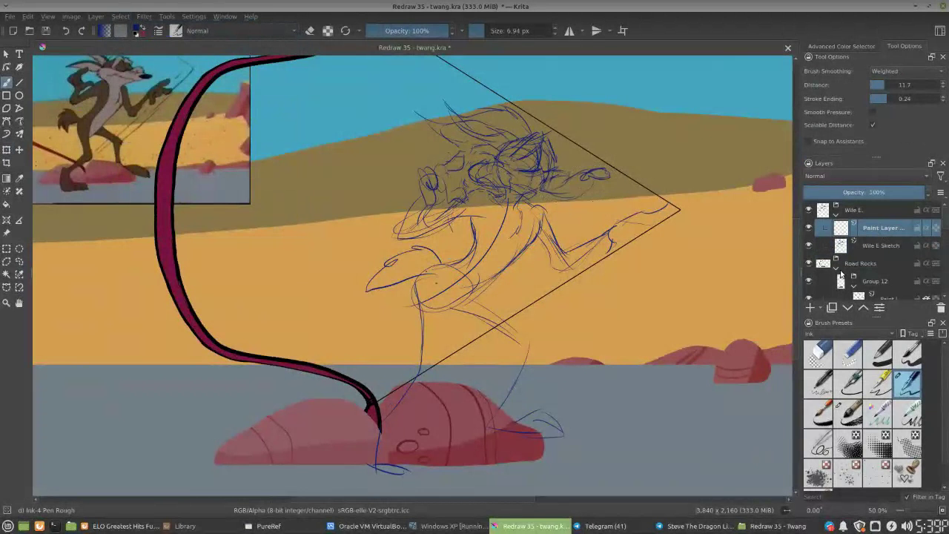
mouse_move(825, 265)
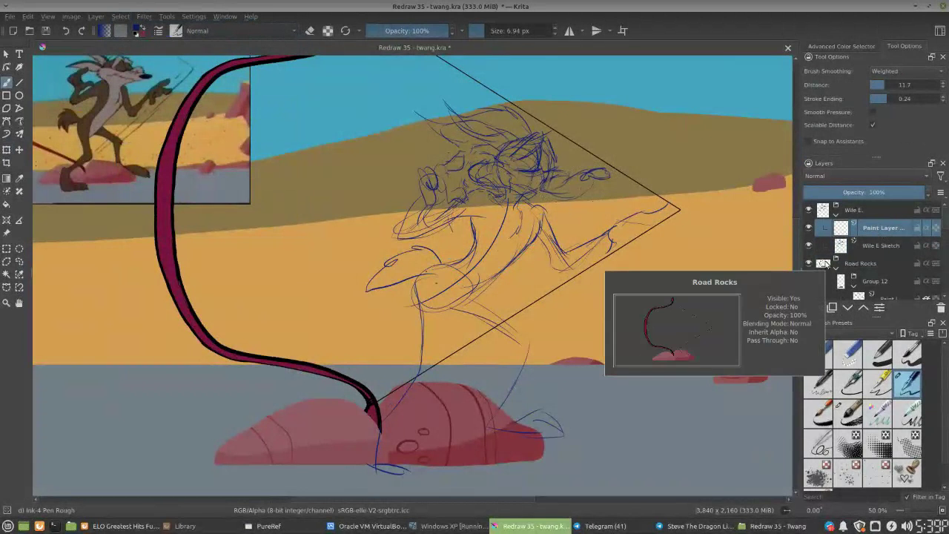
left_click(883, 247)
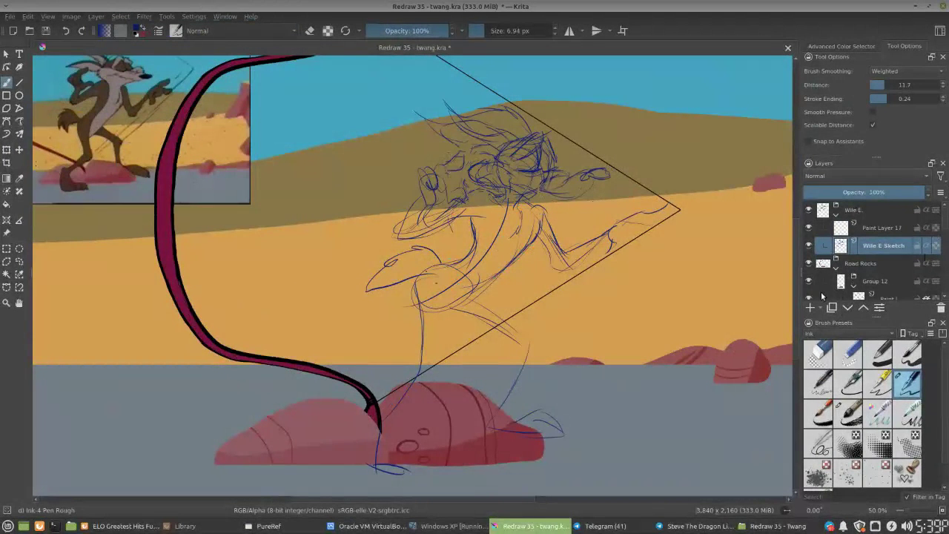
left_click(809, 306)
left_click_drag(877, 246, 879, 266)
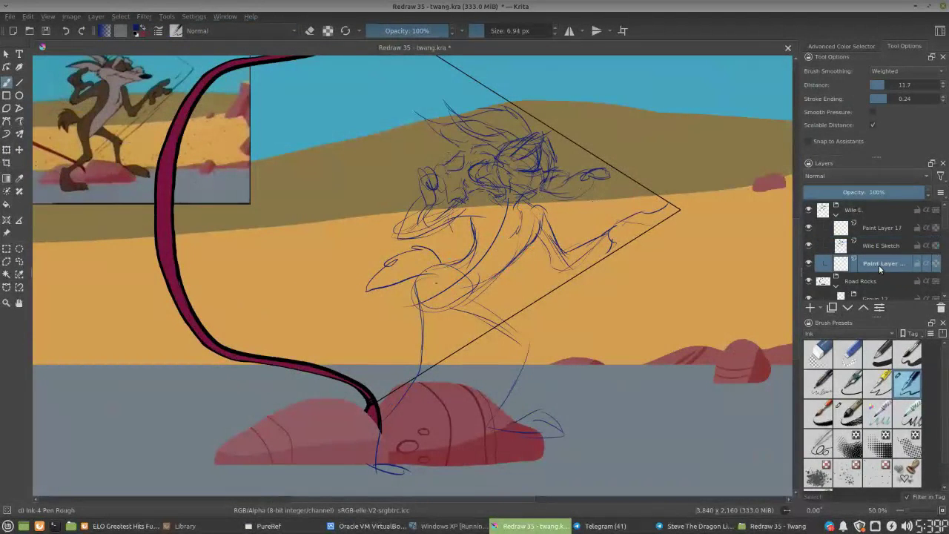
left_click(29, 17)
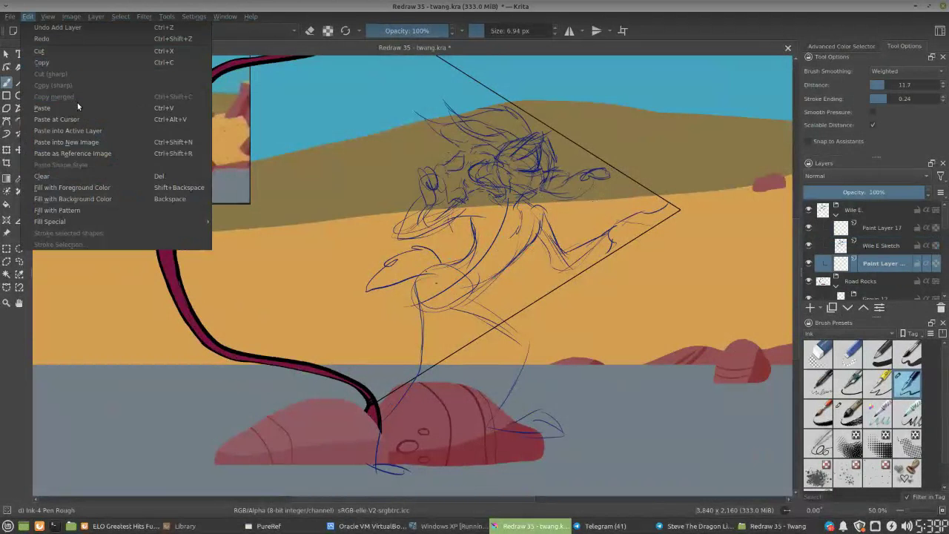
left_click(72, 188)
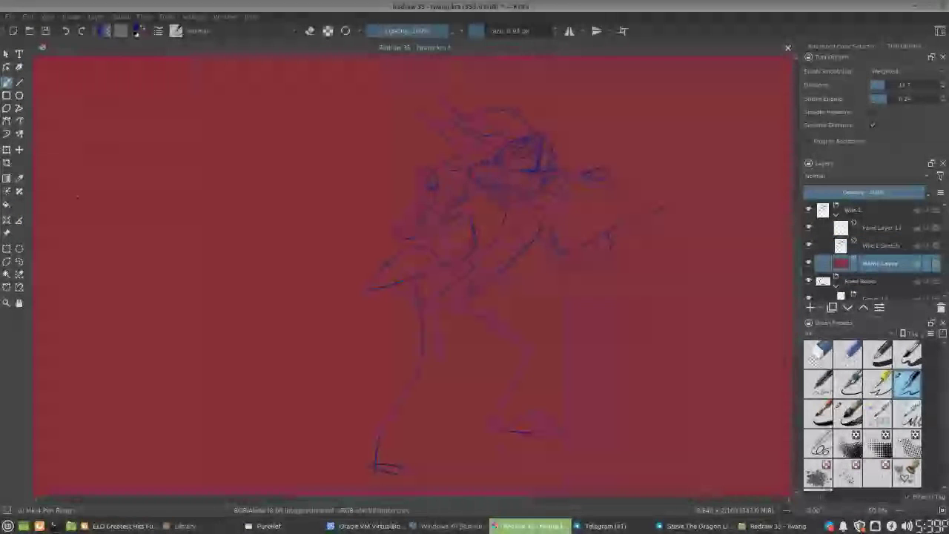
key("ctrl+z")
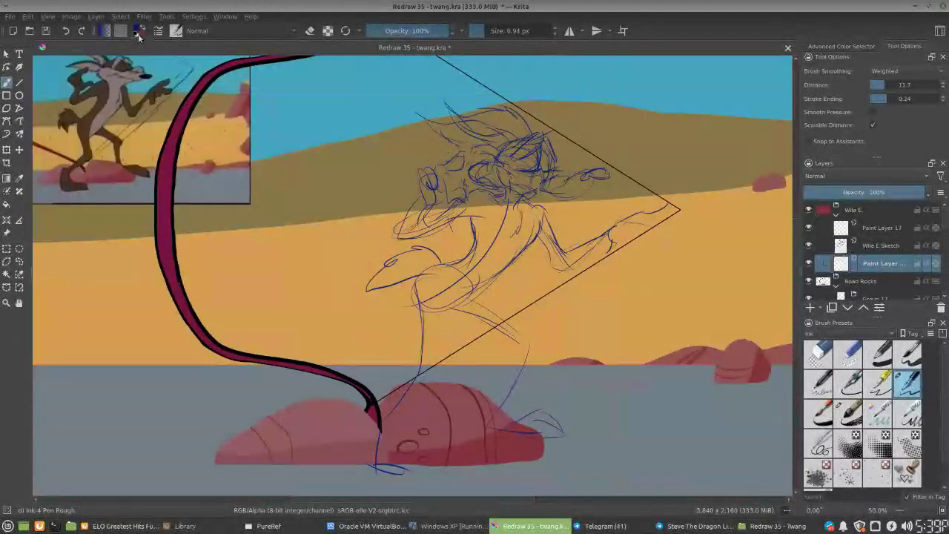
left_click(27, 16)
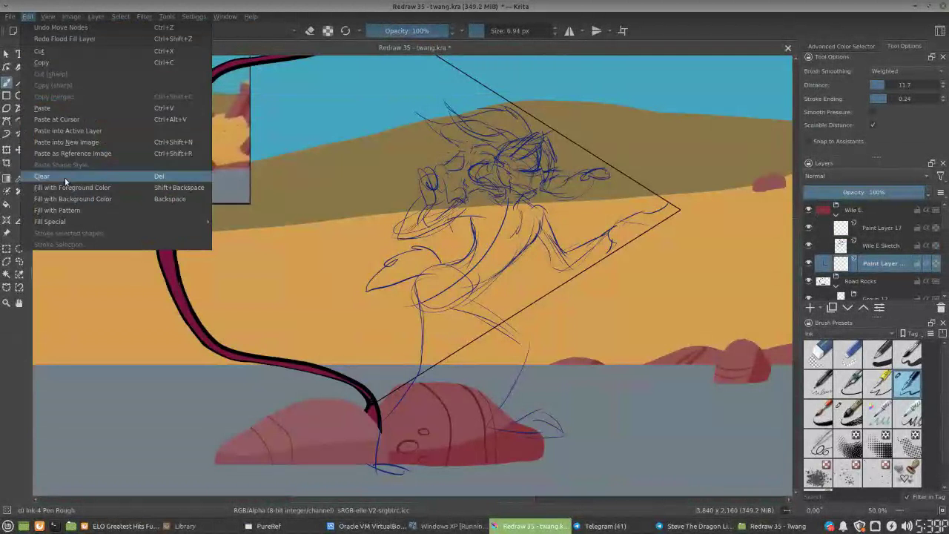
left_click(72, 198)
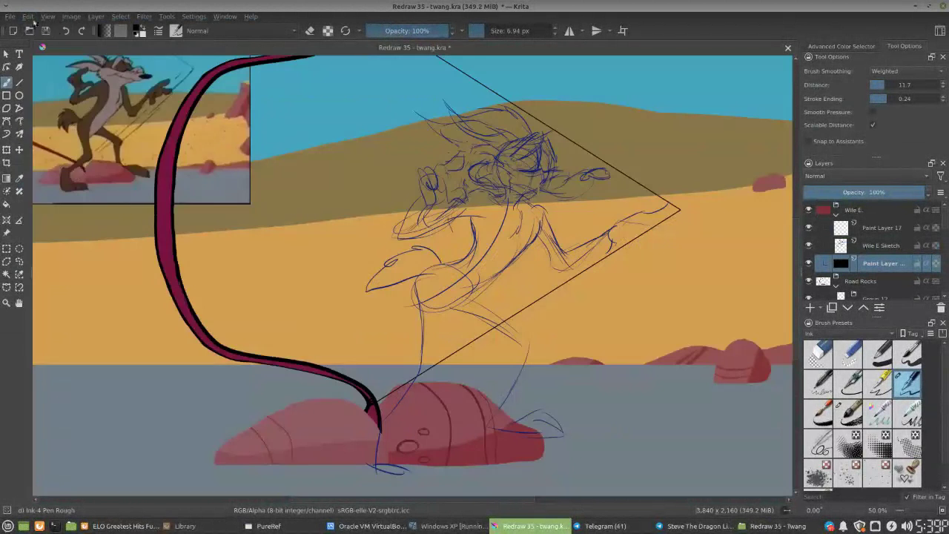
key("ctrl+z")
Fill the new layer beneath the sketch with the white background colour
left_click(28, 17)
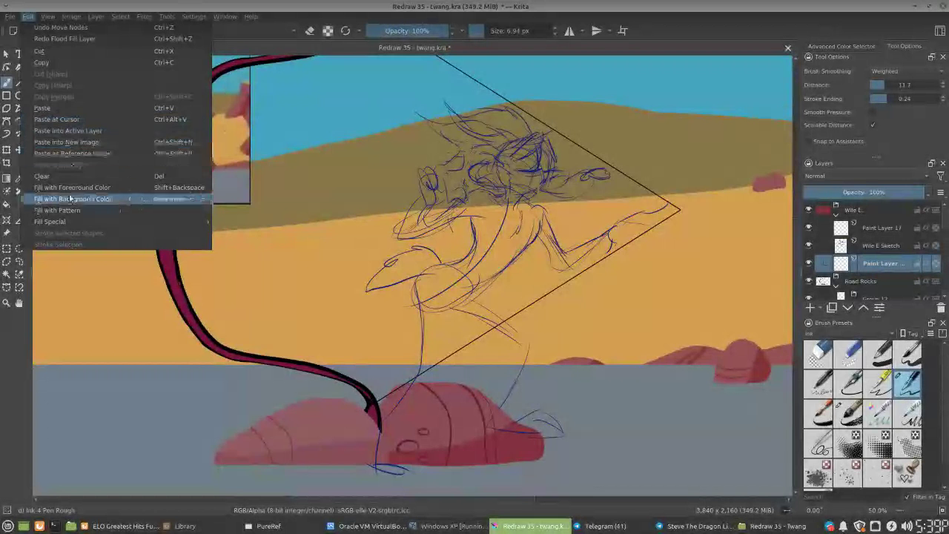
left_click(72, 198)
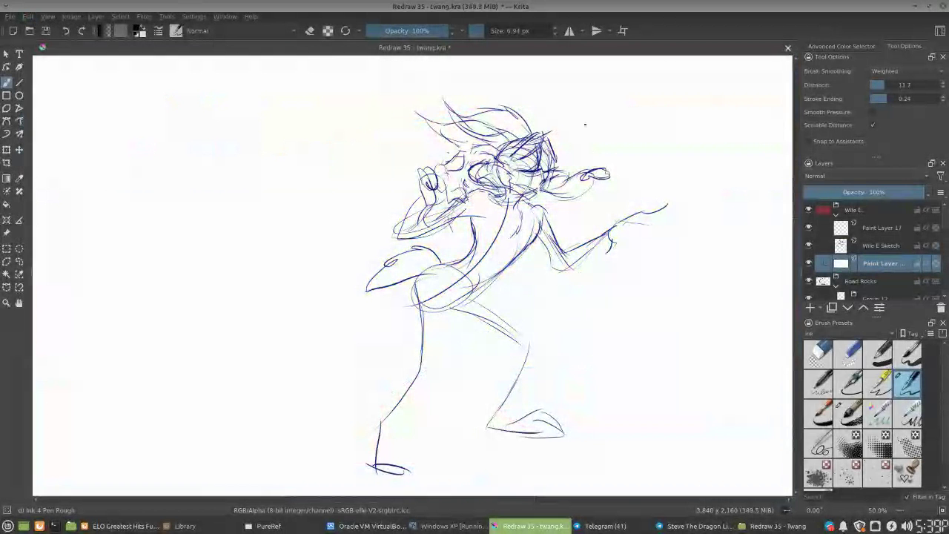
Switch to Firefox, start another ELO Greatest Hits Full Album video on YouTube, and return to Krita
key("alt+Tab")
key("alt+Tab")
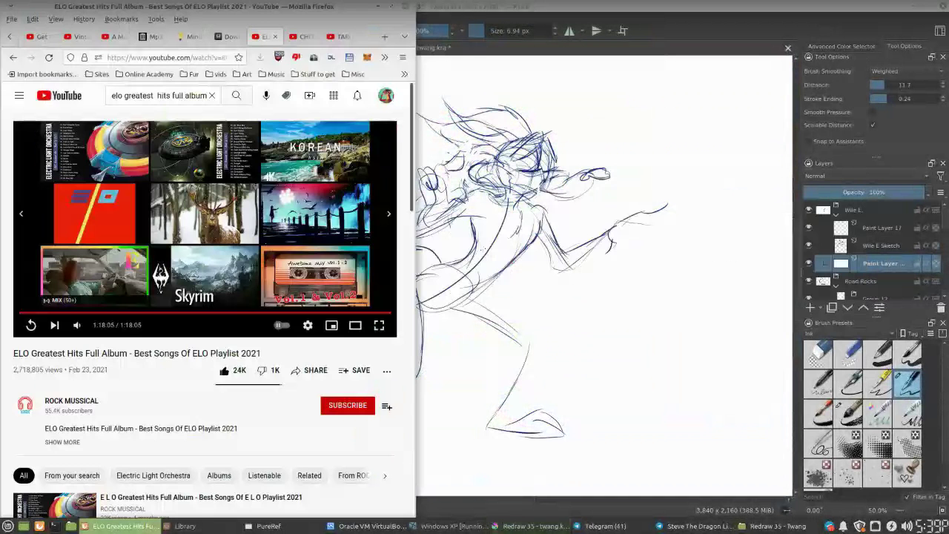
left_click(119, 157)
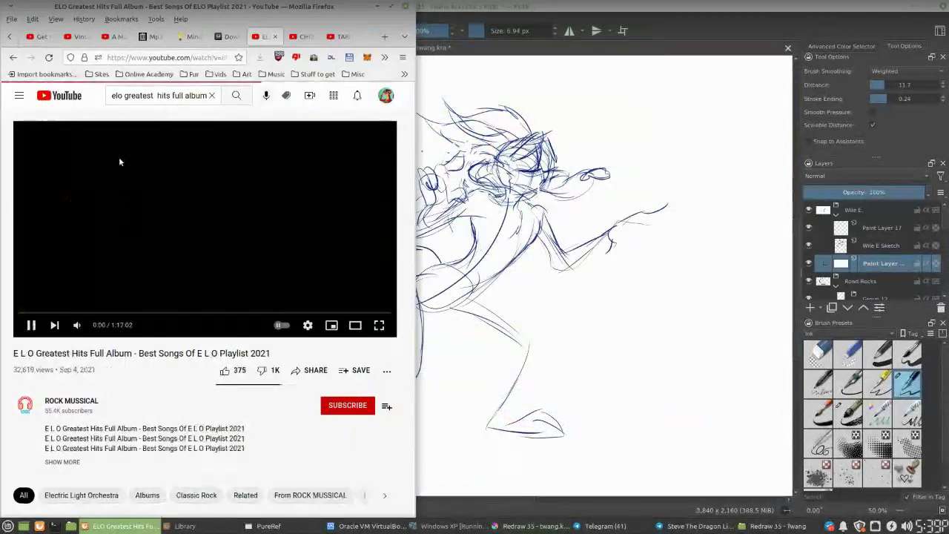
left_click(379, 11)
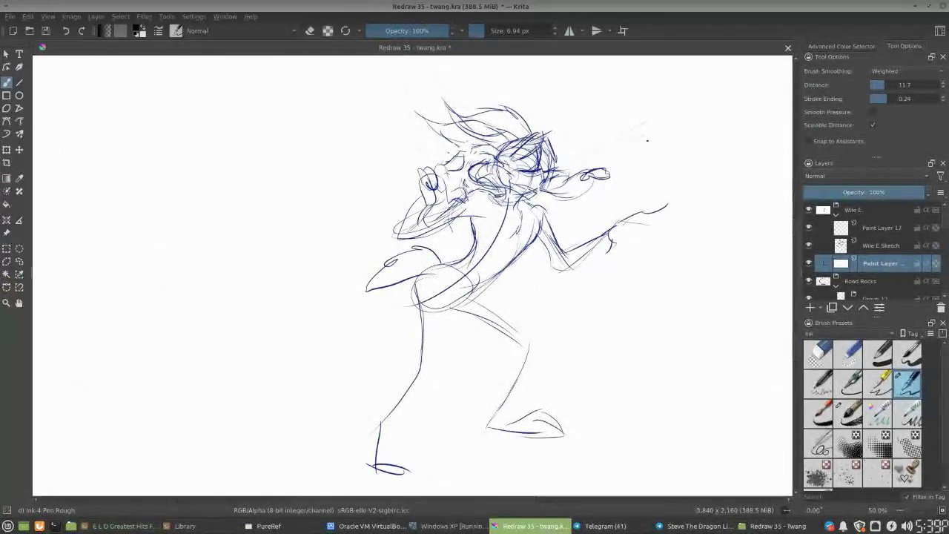
Lower the white layer's opacity to about 64% and fade the Wile E Sketch layer as an inking guide
left_click(879, 230)
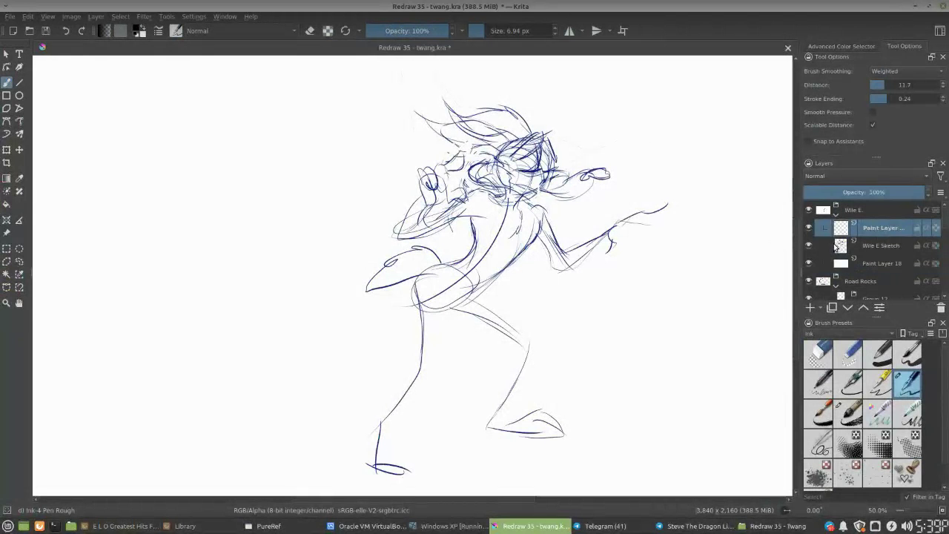
left_click(882, 261)
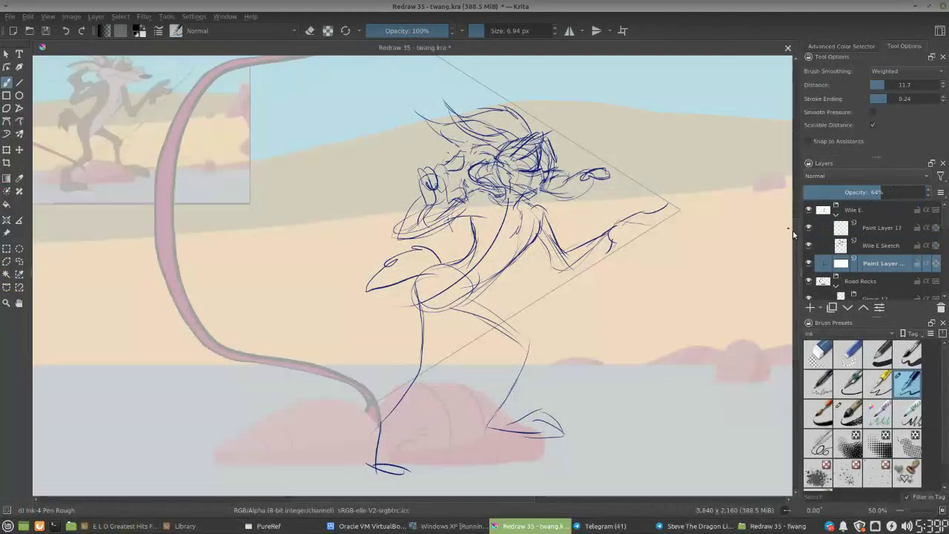
left_click(882, 245)
left_click_drag(886, 192, 852, 193)
Make Paint Layer 17 active for inking, rotate the canvas to -15°, and set the brush smoothing distance to 47.5
left_click(884, 226)
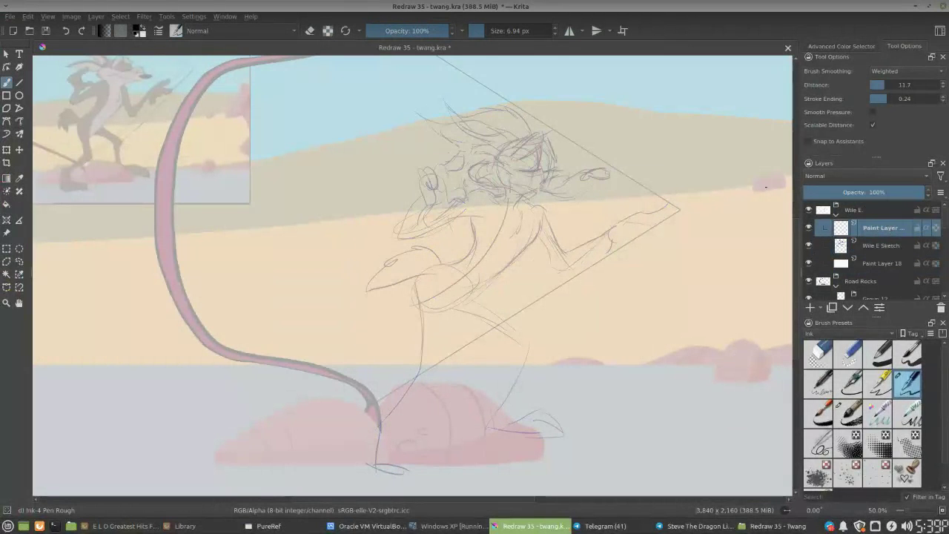
key("ctrl+plus")
mouse_move(590, 180)
left_mouse_down()
mouse_move(478, 255)
mouse_move(482, 267)
mouse_move(515, 275)
left_mouse_up()
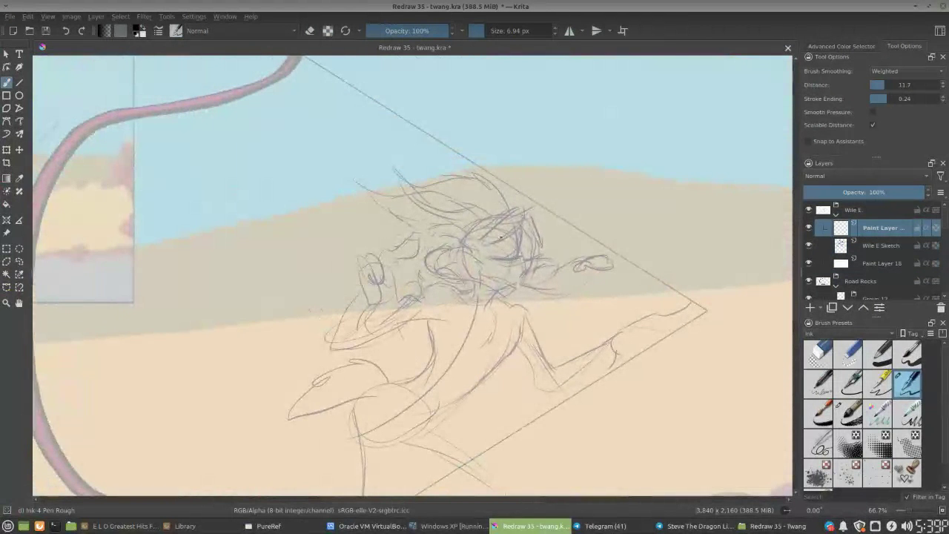
key("4")
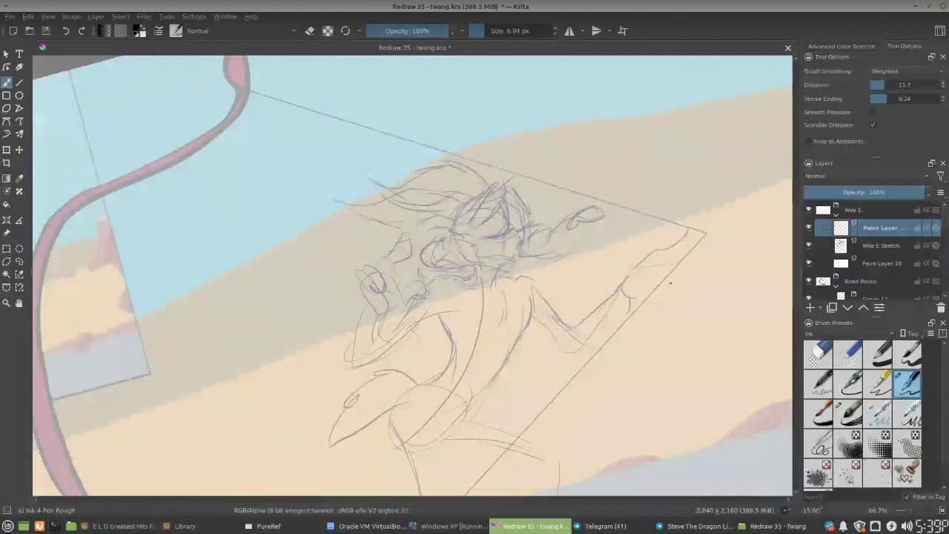
left_click_drag(881, 82, 899, 92)
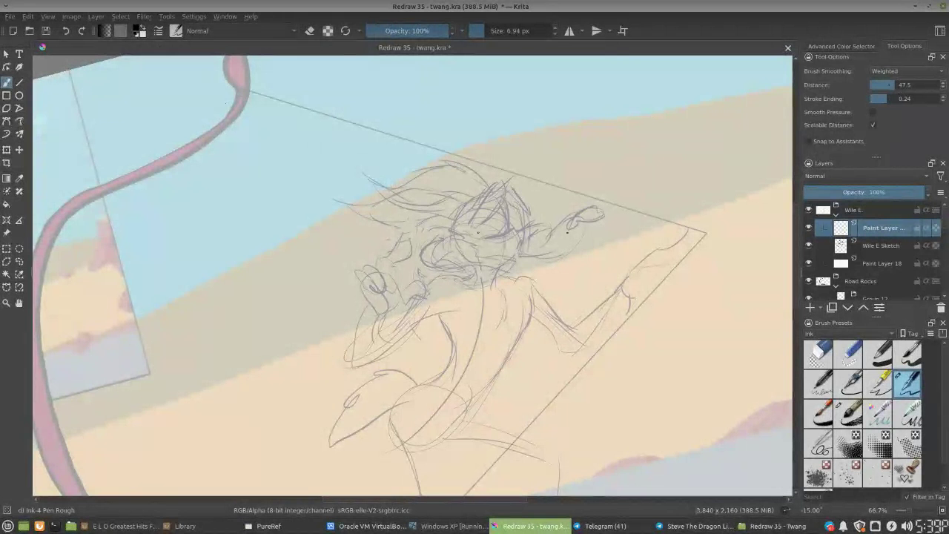
Set the brush colour to black and ink the curved outline of the coyote's near eye
mouse_move(497, 205)
left_mouse_down()
mouse_move(505, 236)
mouse_move(510, 228)
left_mouse_up()
right_click(505, 236)
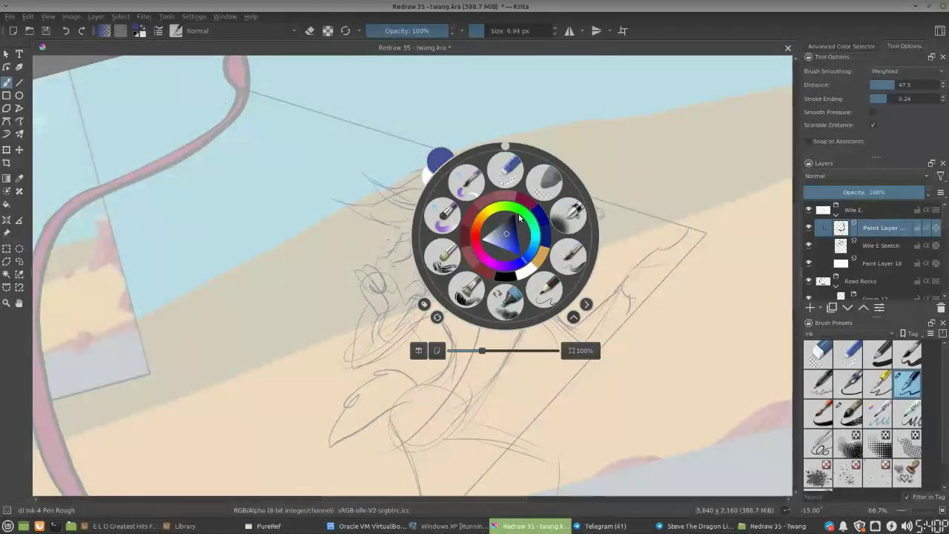
left_click(496, 131)
left_click_drag(482, 139, 456, 140)
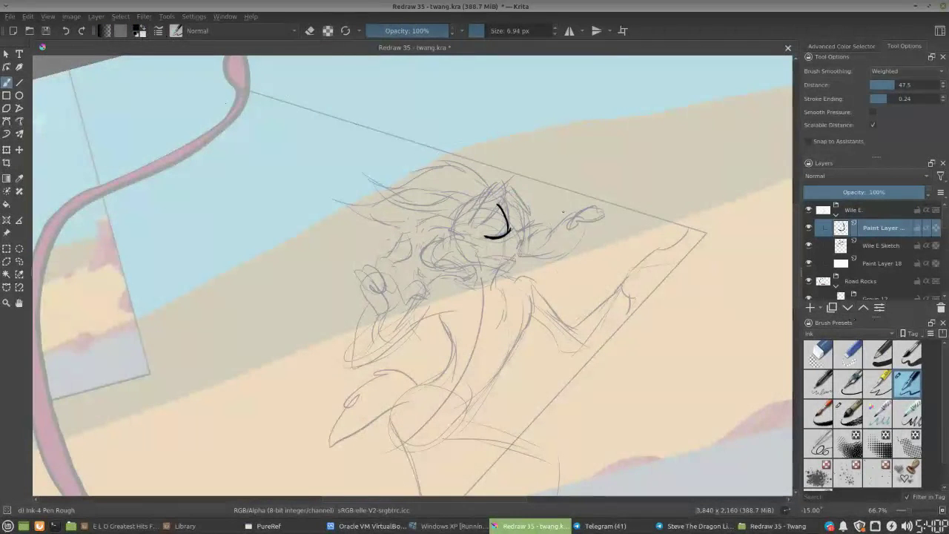
left_click_drag(480, 225, 500, 191)
Ink the coyote's far eye and the brow curve above it, redoing unsatisfactory strokes
mouse_move(508, 202)
left_mouse_down()
mouse_move(506, 216)
mouse_move(518, 212)
mouse_move(522, 230)
mouse_move(529, 220)
left_mouse_up()
key("ctrl+z")
key("ctrl+z")
left_click_drag(501, 227, 517, 225)
key("ctrl+z")
left_click_drag(518, 226, 531, 220)
key("ctrl+z")
mouse_move(505, 196)
left_mouse_down()
mouse_move(513, 185)
mouse_move(527, 221)
left_mouse_up()
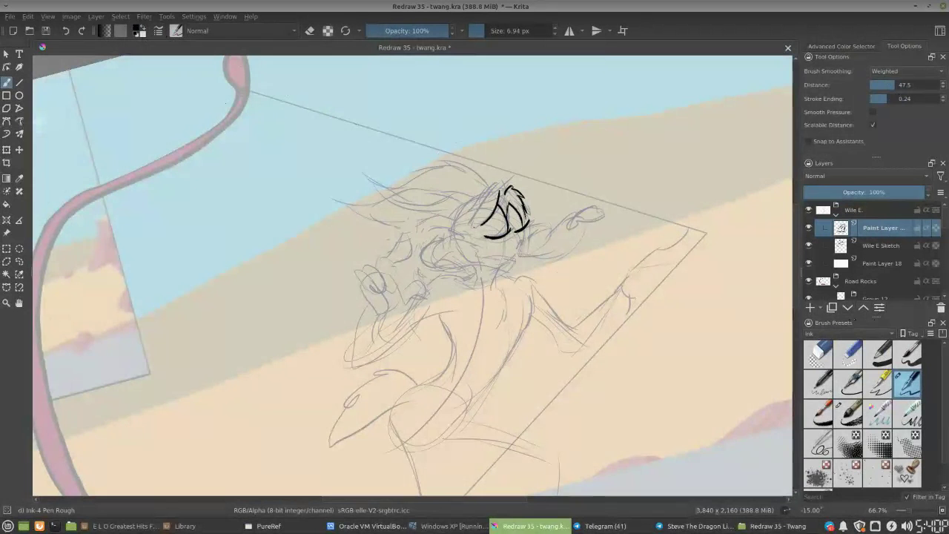
Ink the jagged fur tufts over the eyes and the forehead line running back to the ear base
mouse_move(495, 191)
left_mouse_down()
mouse_move(504, 182)
mouse_move(485, 196)
mouse_move(479, 225)
left_mouse_up()
key("e")
key("e")
mouse_move(488, 191)
left_mouse_down()
mouse_move(464, 207)
mouse_move(463, 189)
mouse_move(464, 204)
left_mouse_up()
key("ctrl+z")
left_click_drag(464, 205, 475, 195)
key("e")
key("e")
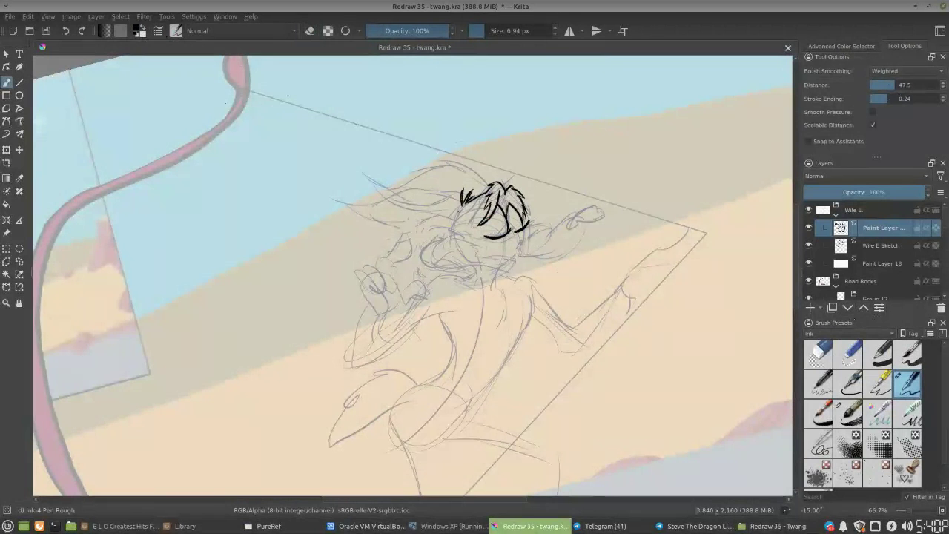
Ink the side of the head behind the near eye and try strokes for the snout's bridge
mouse_move(462, 206)
left_mouse_down()
mouse_move(450, 229)
mouse_move(457, 234)
mouse_move(415, 229)
left_mouse_up()
key("ctrl+z")
mouse_move(510, 234)
left_mouse_down()
mouse_move(557, 228)
mouse_move(580, 214)
mouse_move(573, 254)
mouse_move(541, 256)
left_mouse_up()
key("ctrl+z")
key("ctrl+z")
Ink the long snout with its rounded nose tip and the line running back beneath the eyes
mouse_move(569, 224)
left_mouse_down()
mouse_move(598, 209)
mouse_move(534, 254)
mouse_move(473, 256)
mouse_move(455, 246)
left_mouse_up()
key("ctrl+z")
key("ctrl+z")
key("ctrl+z")
mouse_move(350, 229)
left_mouse_down()
mouse_move(434, 245)
mouse_move(498, 215)
mouse_move(544, 219)
left_mouse_up()
left_click_drag(619, 238, 215, 214)
mouse_move(494, 210)
left_mouse_down()
mouse_move(595, 232)
mouse_move(551, 211)
mouse_move(514, 222)
mouse_move(492, 215)
mouse_move(531, 221)
left_mouse_up()
key("ctrl+z")
key("ctrl+z")
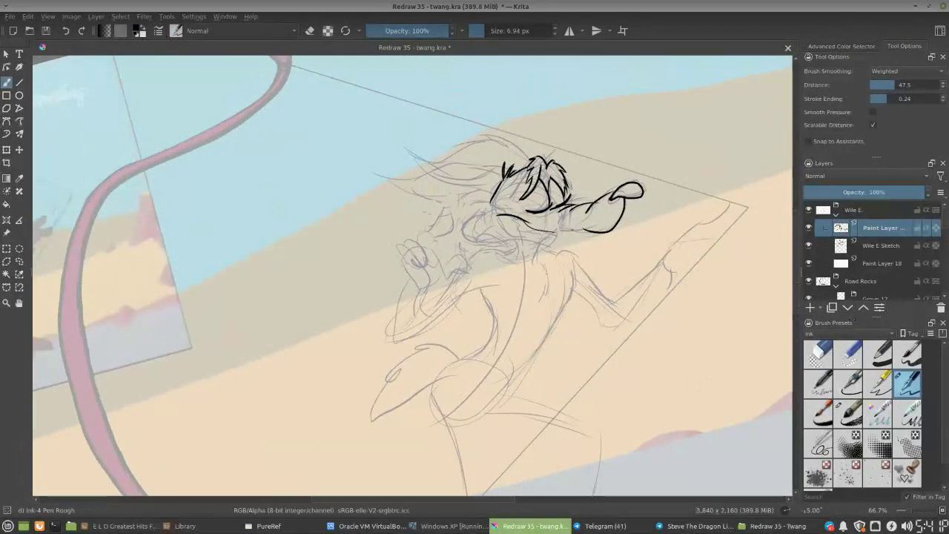
Ink the mouth line and lower jaw under the snout, erasing the overlap where the lines meet
left_click_drag(538, 227, 585, 232)
key("ctrl+z")
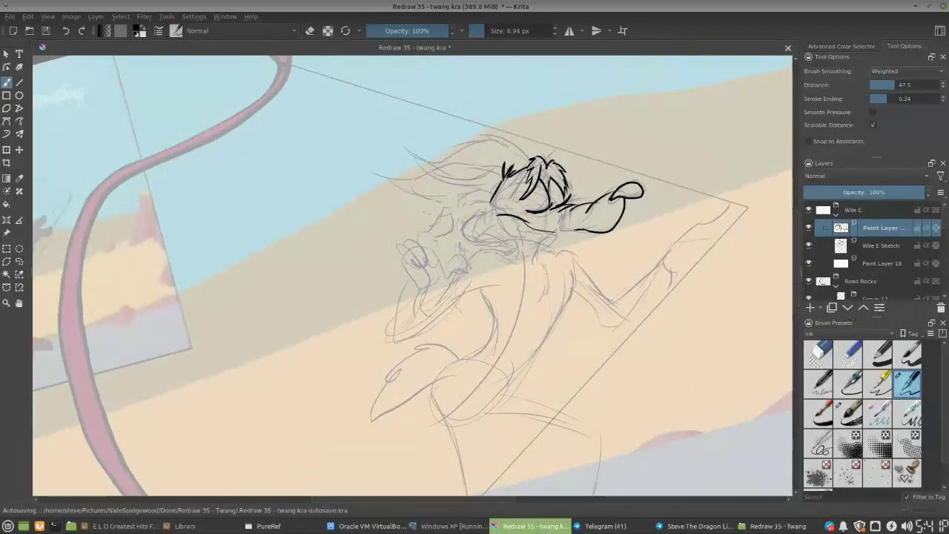
left_click_drag(563, 231, 530, 225)
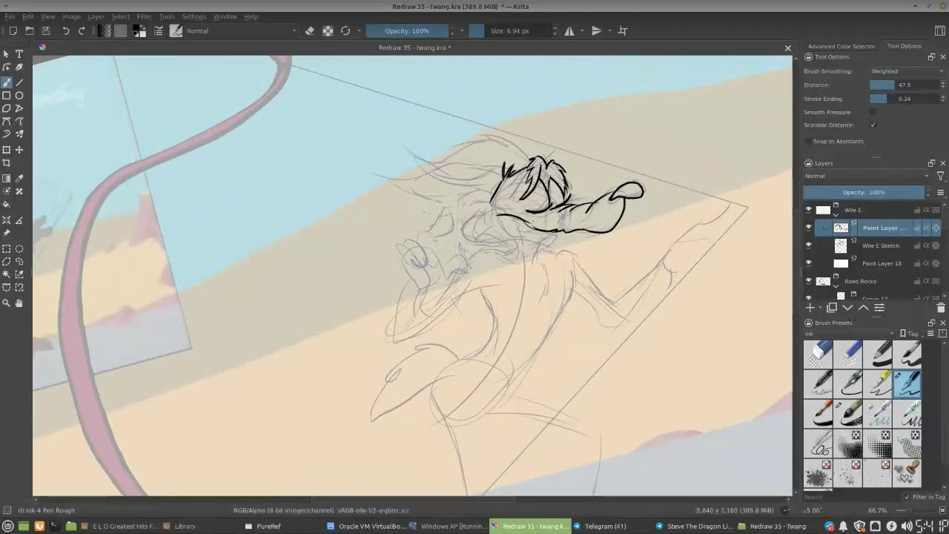
key("e")
left_click_drag(530, 231, 538, 228)
key("e")
left_click_drag(536, 238, 561, 233)
Ink the near cheek's rounded fur outline below the eye and the small tuft on the snout's far side
left_click_drag(491, 201, 528, 214)
key("e")
key("e")
mouse_move(495, 204)
left_mouse_down()
mouse_move(462, 219)
mouse_move(465, 245)
mouse_move(516, 238)
left_mouse_up()
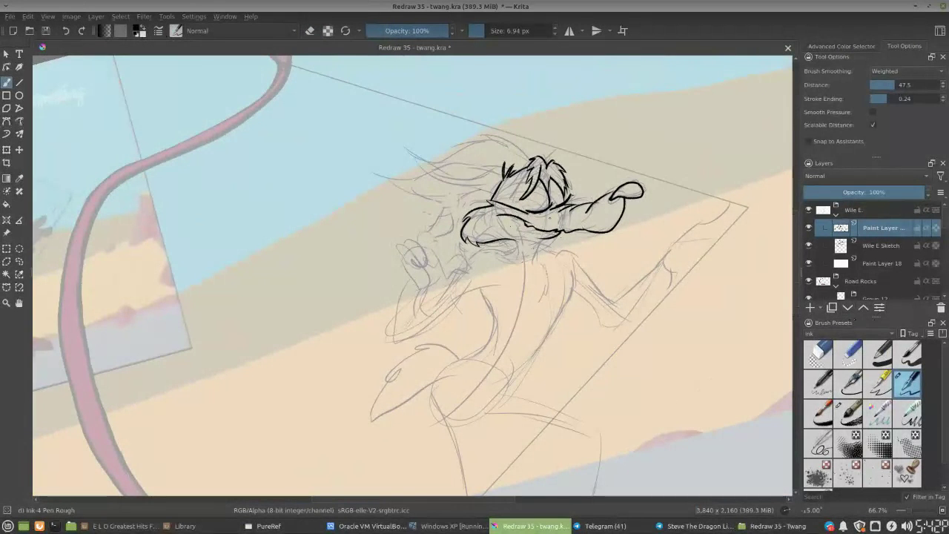
left_click_drag(565, 198, 591, 190)
Ink the near ear swept back to a point with a ragged lower edge, and clean up its tip
mouse_move(504, 163)
left_mouse_down()
mouse_move(378, 170)
mouse_move(425, 200)
left_mouse_up()
left_click_drag(498, 191, 400, 193)
key("e")
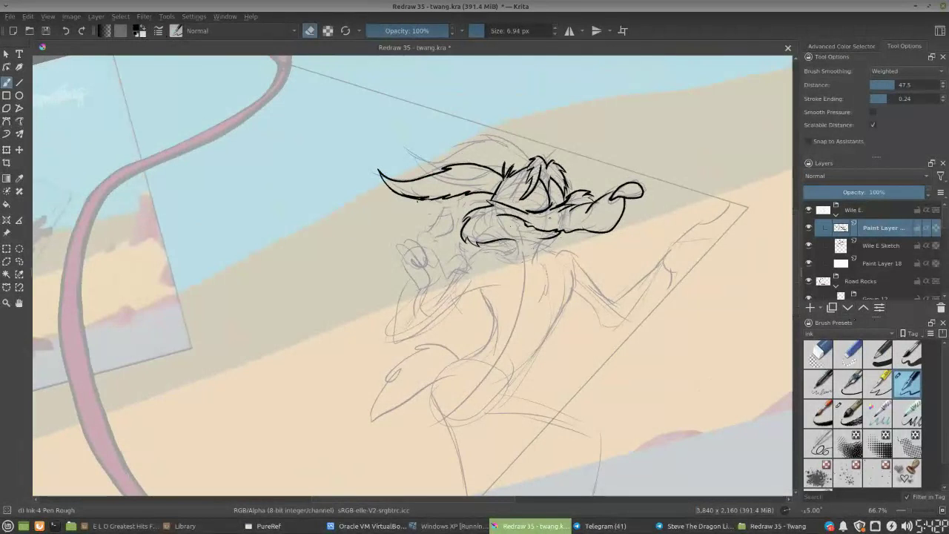
left_click_drag(425, 198, 384, 177)
key("e")
mouse_move(479, 181)
left_mouse_down()
mouse_move(439, 190)
mouse_move(477, 186)
left_mouse_up()
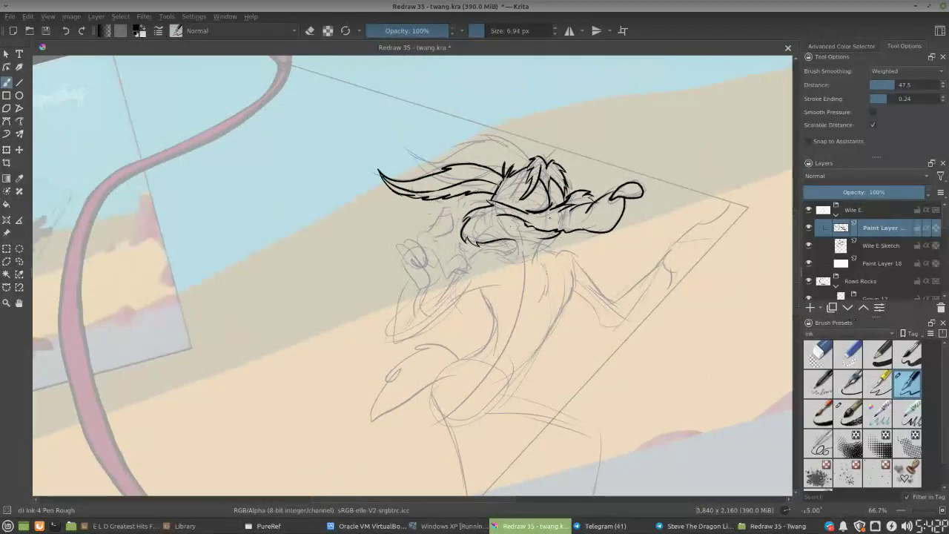
Ink the upper contour of the far ear rising from the top of the head
key("e")
key("e")
left_click_drag(528, 166, 491, 143)
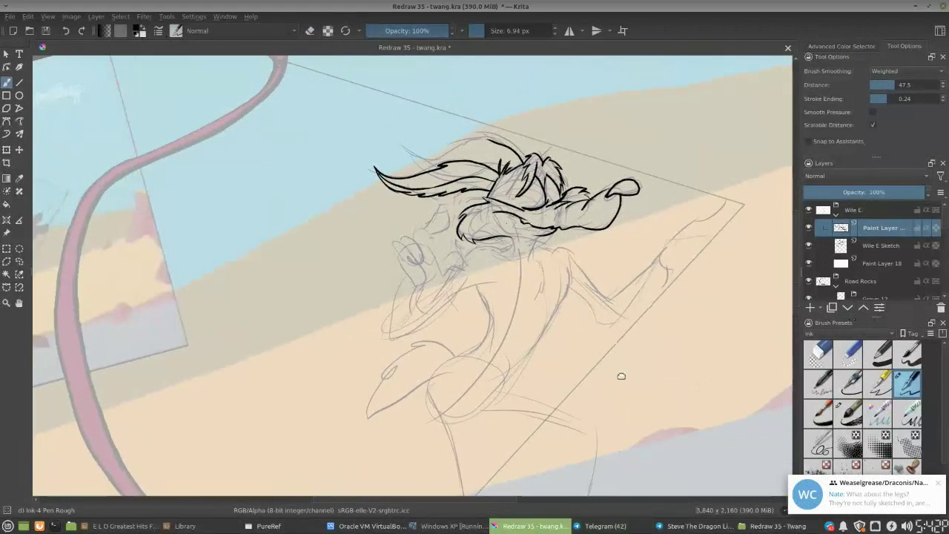
Switch to Telegram, reply "don't worry, i've got it in my head." in the group chat, and return to Krita
left_click_drag(621, 390, 651, 294)
left_click(860, 489)
type("don't worry, I've")
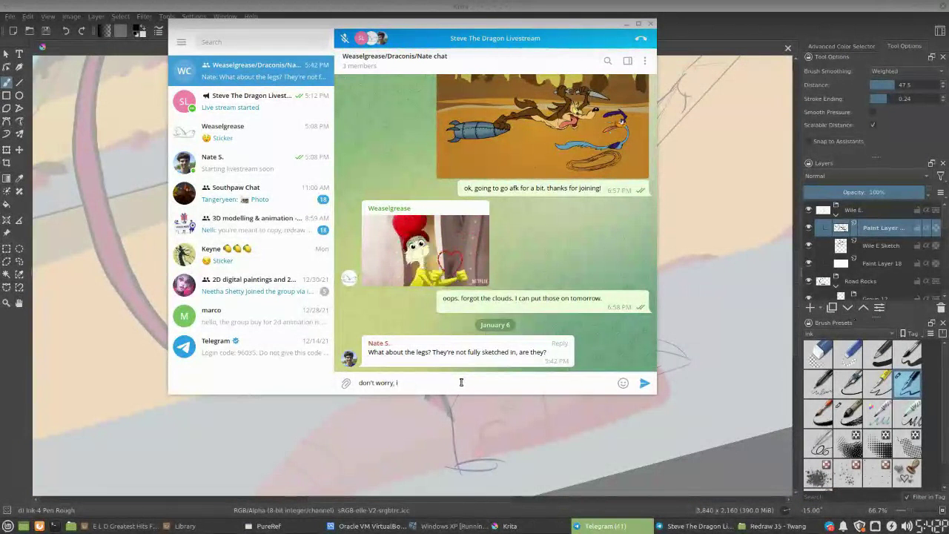
type(" got it i")
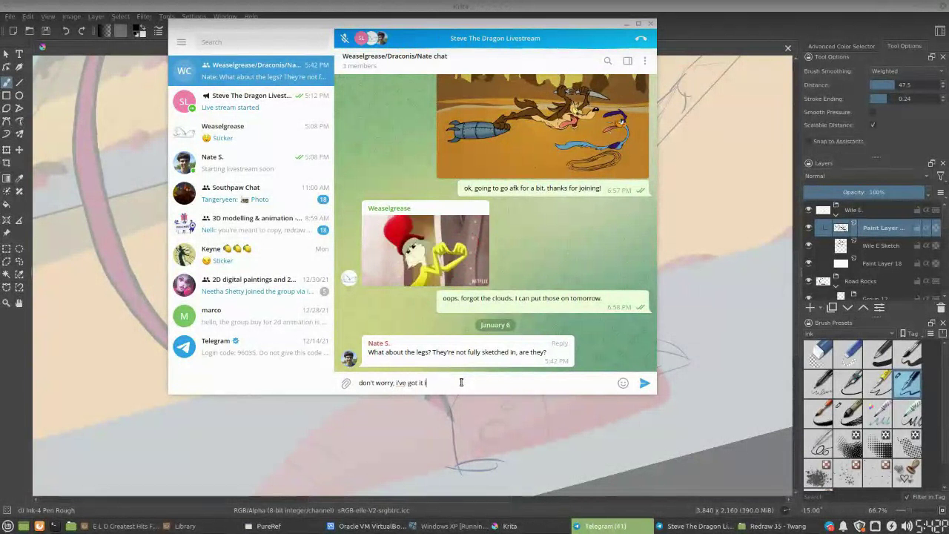
type("n my head.")
key("Return")
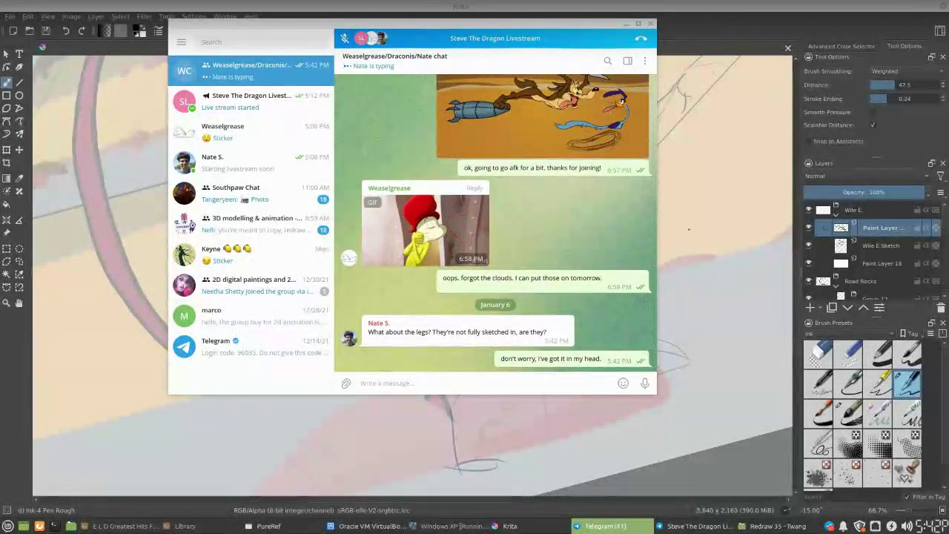
left_click(708, 23)
Ink the coyote's rear ear above the finished one, with its curved upper outline, pointed tip and inner edge
left_click_drag(430, 203, 397, 283)
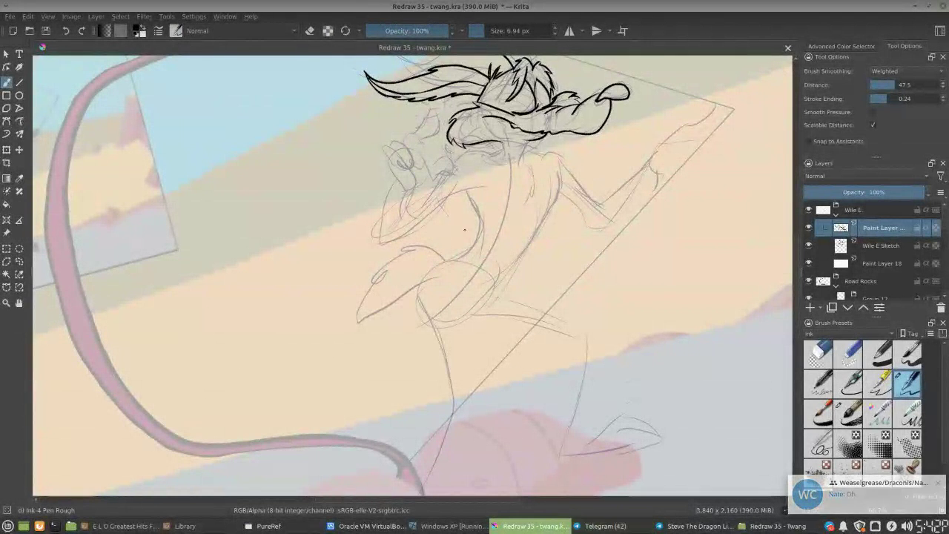
key("ctrl+plus")
mouse_move(428, 193)
left_mouse_down()
mouse_move(388, 256)
mouse_move(365, 341)
mouse_move(382, 387)
left_mouse_up()
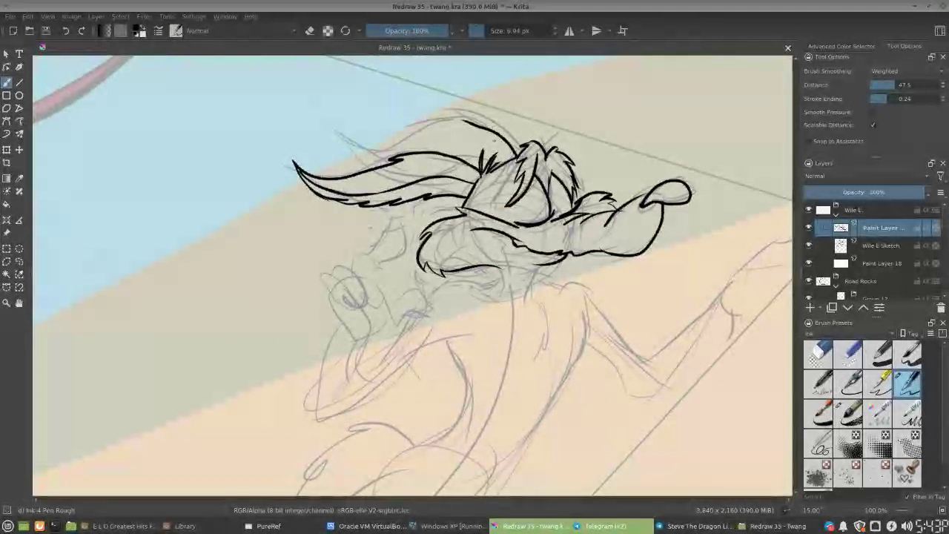
key("ctrl+z")
mouse_move(445, 113)
left_mouse_down()
mouse_move(520, 145)
mouse_move(497, 126)
mouse_move(443, 114)
mouse_move(476, 125)
mouse_move(411, 129)
mouse_move(390, 143)
mouse_move(402, 137)
mouse_move(336, 127)
mouse_move(370, 152)
left_mouse_up()
key("ctrl+z")
key("ctrl+z")
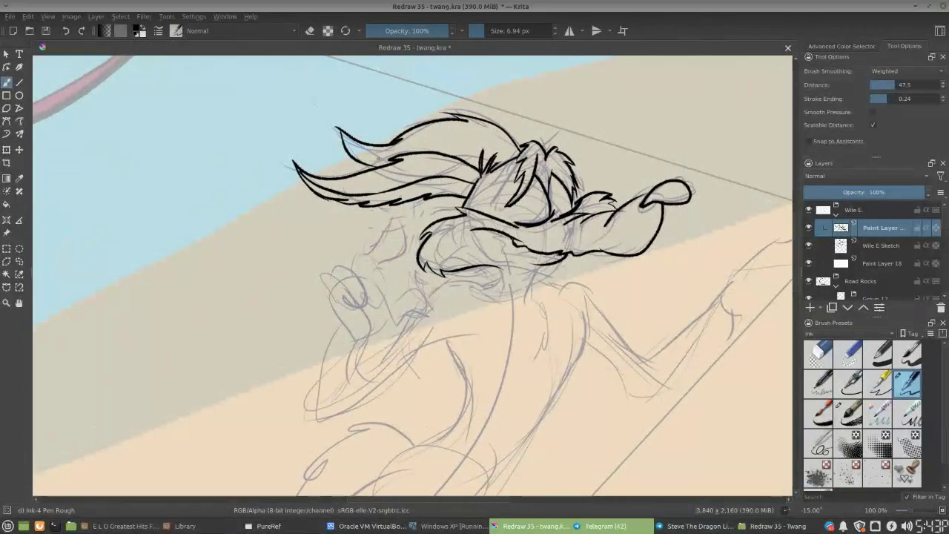
mouse_move(510, 158)
left_mouse_down()
mouse_move(450, 140)
mouse_move(346, 140)
left_mouse_up()
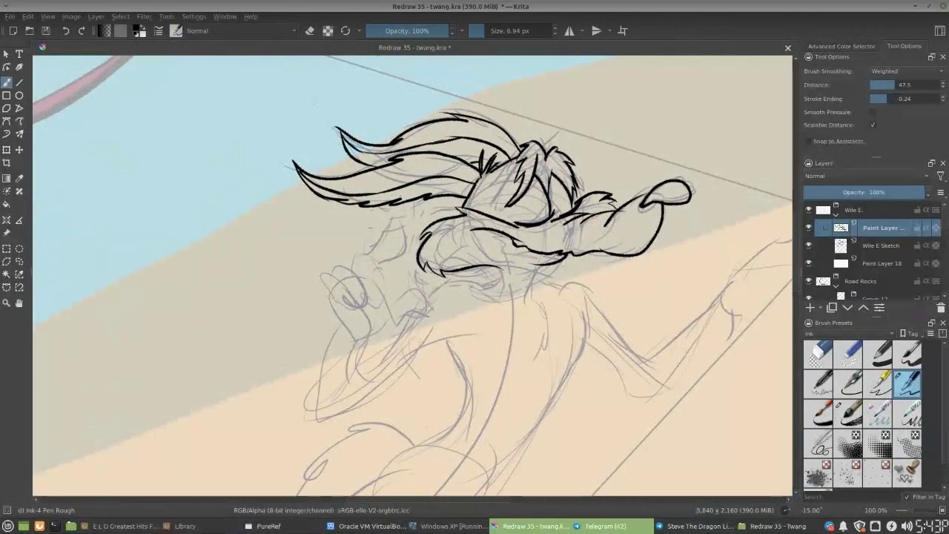
Ink the fur line beneath the coyote's cheek and the rounded thumb of the raised hand
mouse_move(515, 258)
left_mouse_down()
mouse_move(472, 154)
mouse_move(454, 185)
mouse_move(442, 183)
left_mouse_up()
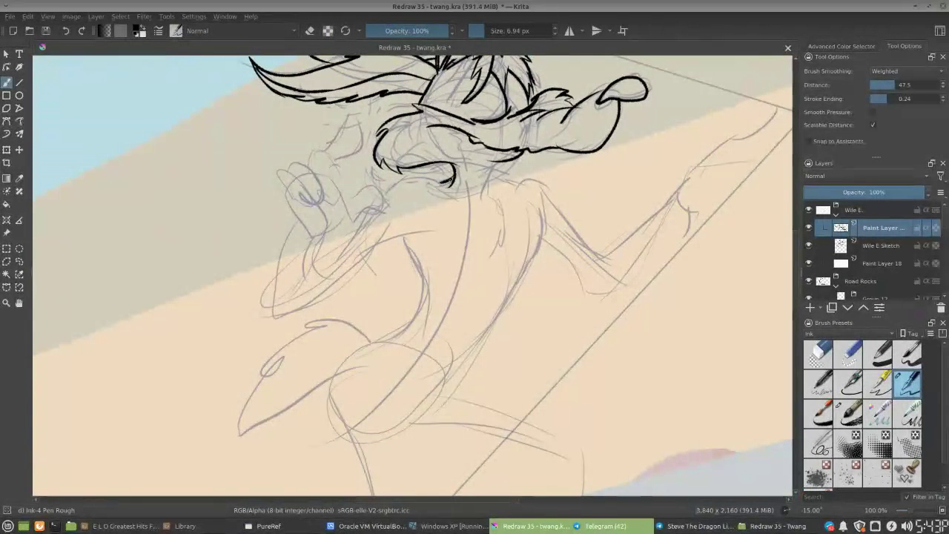
mouse_move(441, 185)
left_mouse_down()
mouse_move(391, 183)
mouse_move(380, 220)
mouse_move(375, 189)
mouse_move(391, 211)
mouse_move(357, 208)
mouse_move(395, 210)
mouse_move(382, 213)
mouse_move(390, 217)
mouse_move(392, 203)
left_mouse_up()
key("ctrl+z")
key("ctrl+z")
key("ctrl+z")
key("ctrl+z")
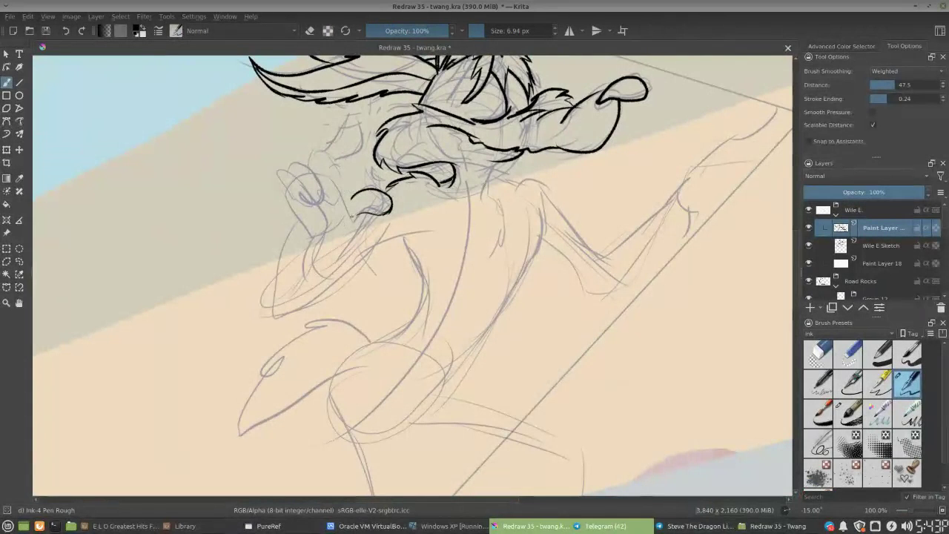
Ink the raised hand's extended index finger and the two curled fingers beside it
mouse_move(353, 208)
left_mouse_down()
mouse_move(340, 130)
mouse_move(351, 114)
mouse_move(360, 152)
left_mouse_up()
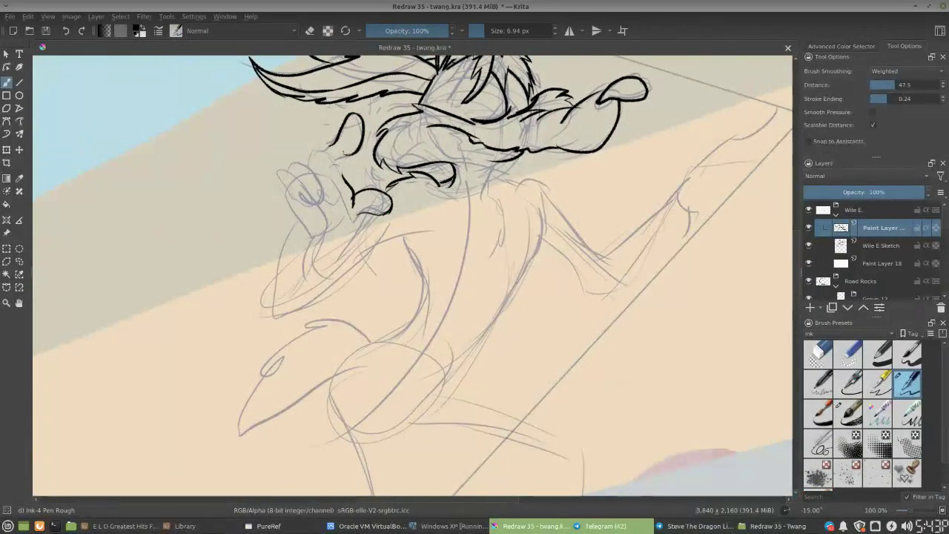
left_click_drag(306, 165, 337, 182)
mouse_move(339, 184)
left_mouse_down()
mouse_move(333, 209)
mouse_move(321, 204)
mouse_move(334, 209)
left_mouse_up()
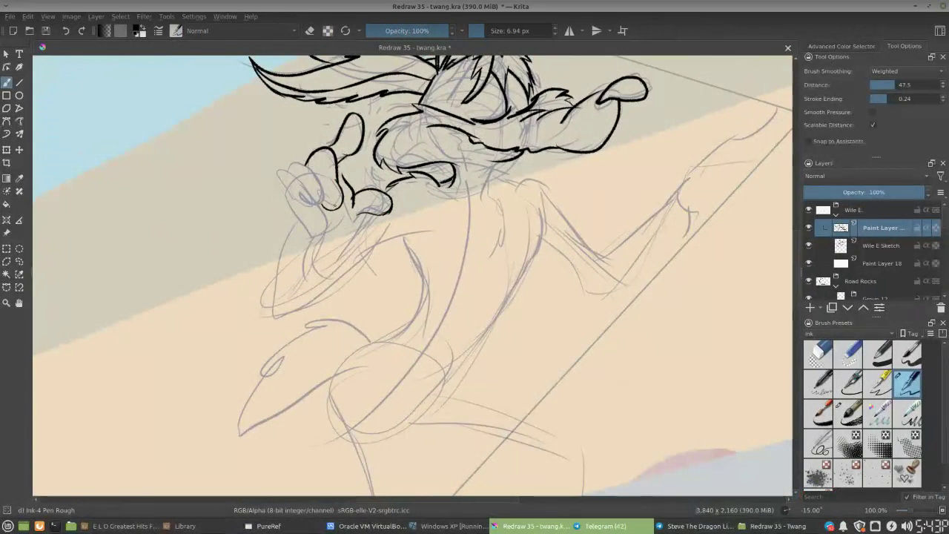
mouse_move(285, 176)
left_mouse_down()
mouse_move(289, 152)
mouse_move(300, 150)
mouse_move(314, 169)
mouse_move(318, 205)
mouse_move(296, 195)
mouse_move(313, 204)
left_mouse_up()
key("ctrl+z")
key("ctrl+z")
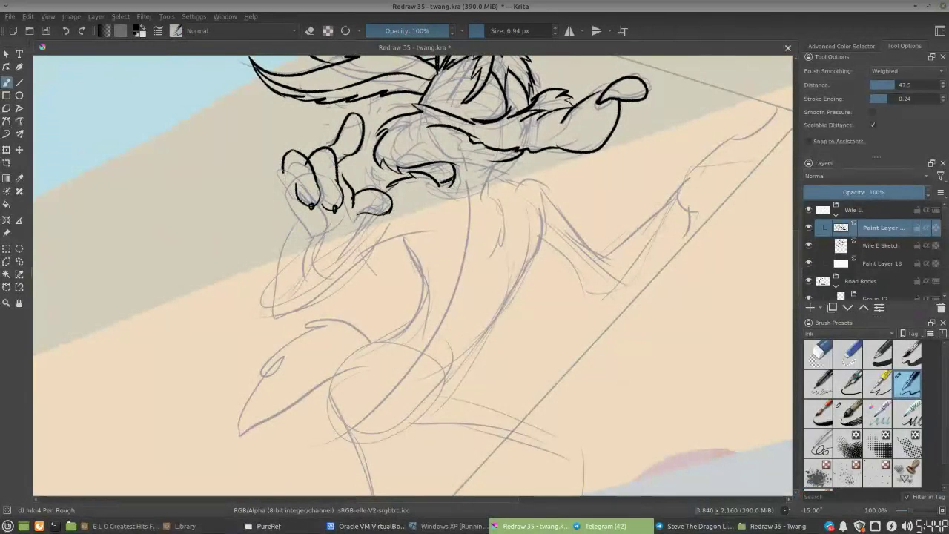
Ink the palm and outer edge of the raised hand down to the wrist, cleaning up the finger joint
mouse_move(333, 212)
left_mouse_down()
mouse_move(320, 235)
mouse_move(364, 211)
mouse_move(350, 215)
left_mouse_up()
key("ctrl+z")
key("e")
key("e")
key("e")
mouse_move(339, 185)
left_mouse_down()
mouse_move(352, 171)
mouse_move(342, 187)
left_mouse_up()
key("e")
key("e")
key("e")
mouse_move(283, 172)
left_mouse_down()
mouse_move(284, 200)
mouse_move(285, 188)
mouse_move(311, 235)
left_mouse_up()
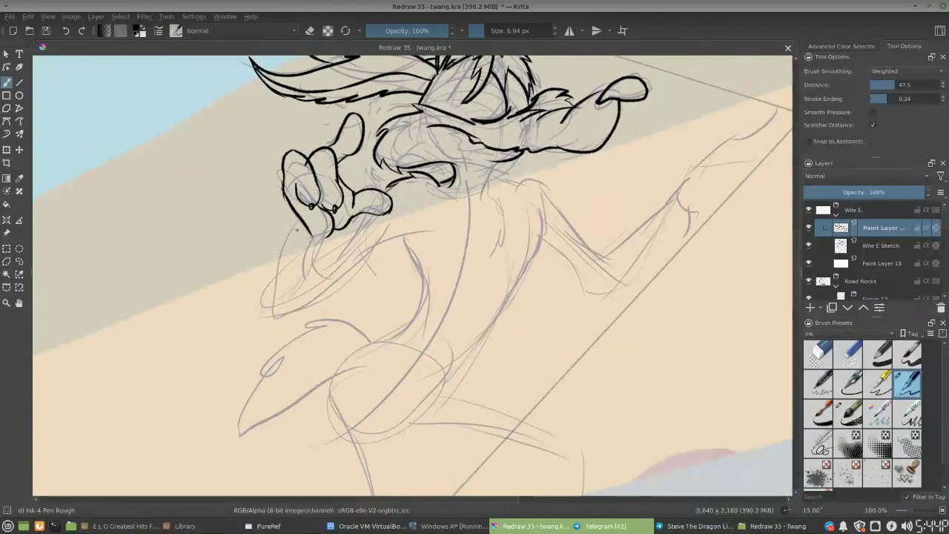
Ink the bent arm's upper lines, the chest fur, and the furry shoulder running into the back
key("ctrl+minus")
left_click_drag(430, 247, 429, 195)
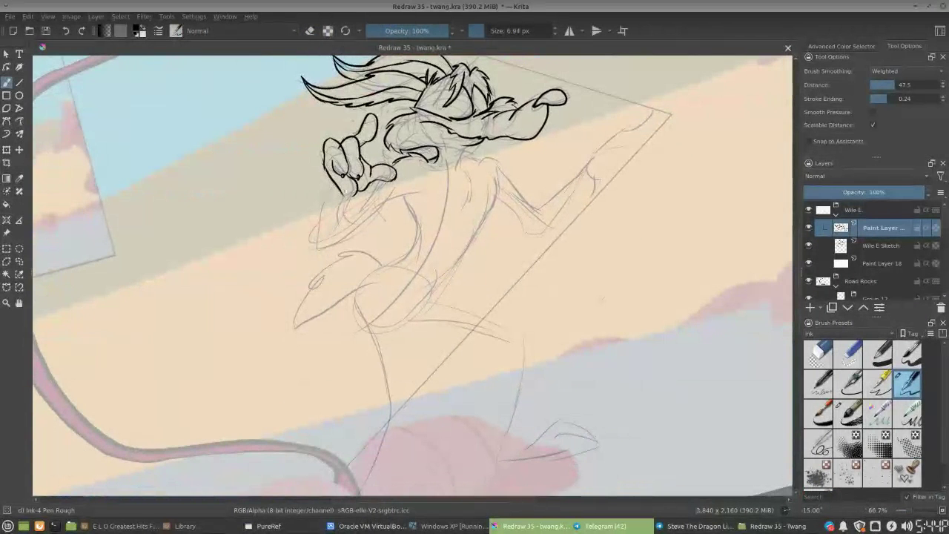
mouse_move(378, 182)
left_mouse_down()
mouse_move(352, 217)
mouse_move(432, 185)
mouse_move(426, 198)
left_mouse_up()
mouse_move(459, 168)
left_mouse_down()
mouse_move(470, 175)
mouse_move(467, 204)
left_mouse_up()
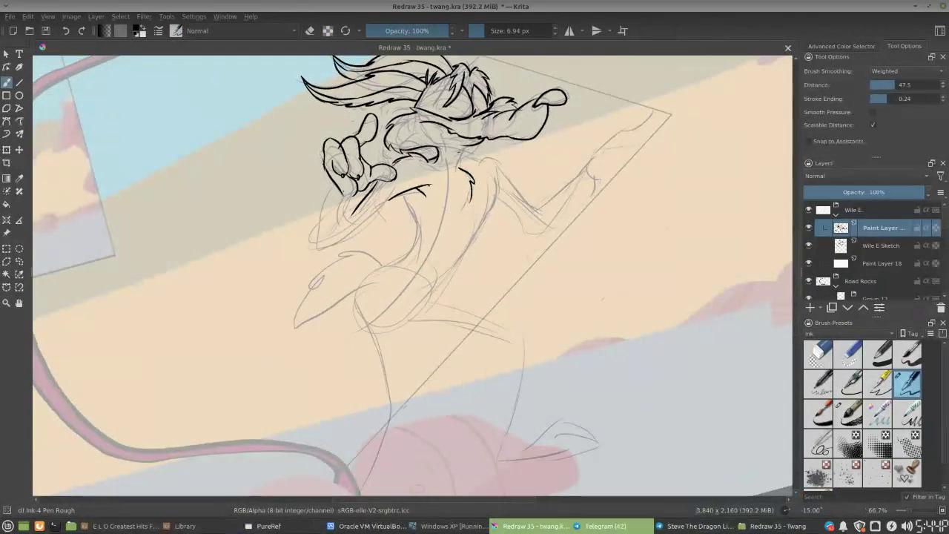
left_click_drag(477, 144, 454, 165)
key("ctrl+z")
mouse_move(461, 153)
left_mouse_down()
mouse_move(503, 167)
mouse_move(486, 220)
left_mouse_up()
key("ctrl+z")
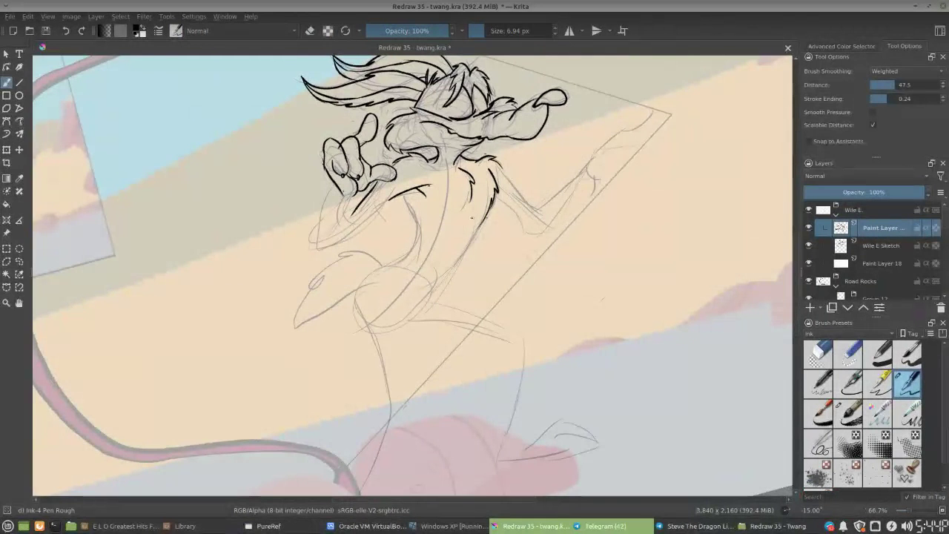
Ink the torso's front contour from the armpit through the waist to the hip and upper thigh
mouse_move(401, 193)
left_mouse_down()
mouse_move(419, 241)
mouse_move(397, 263)
mouse_move(490, 190)
mouse_move(416, 197)
mouse_move(416, 260)
left_mouse_up()
key("ctrl+z")
left_click_drag(419, 191, 422, 256)
left_click_drag(419, 194, 413, 261)
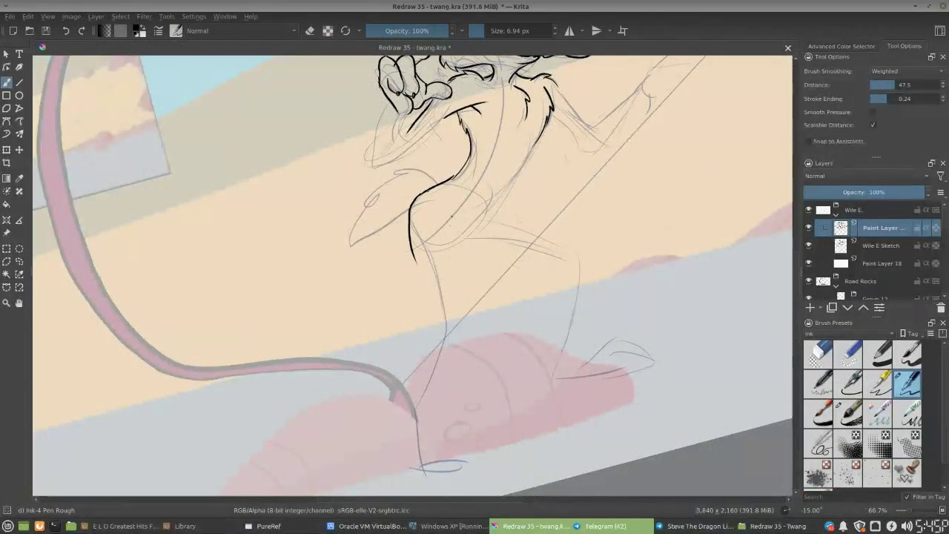
Ink both sides of the standing leg from the thigh down to the fur tufts at the knee
mouse_move(451, 215)
left_mouse_down()
mouse_move(466, 320)
mouse_move(461, 355)
mouse_move(447, 356)
left_mouse_up()
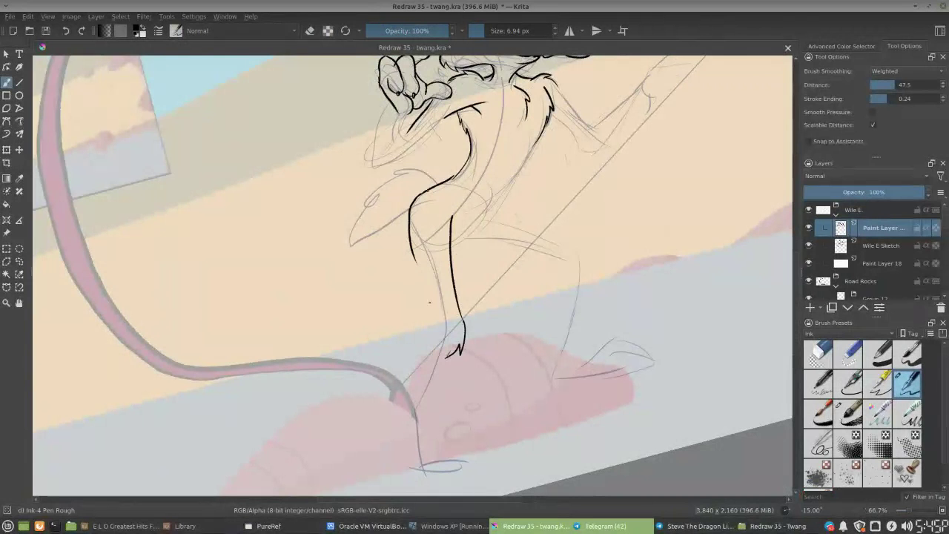
mouse_move(415, 261)
left_mouse_down()
mouse_move(442, 347)
mouse_move(497, 262)
mouse_move(459, 273)
mouse_move(460, 292)
mouse_move(466, 284)
mouse_move(430, 377)
left_mouse_up()
left_click_drag(493, 280, 463, 387)
key("ctrl+z")
mouse_move(494, 276)
left_mouse_down()
mouse_move(454, 393)
mouse_move(476, 315)
mouse_move(428, 378)
mouse_move(446, 369)
mouse_move(452, 383)
mouse_move(466, 350)
left_mouse_up()
key("e")
key("ctrl+z")
key("ctrl+z")
key("ctrl+z")
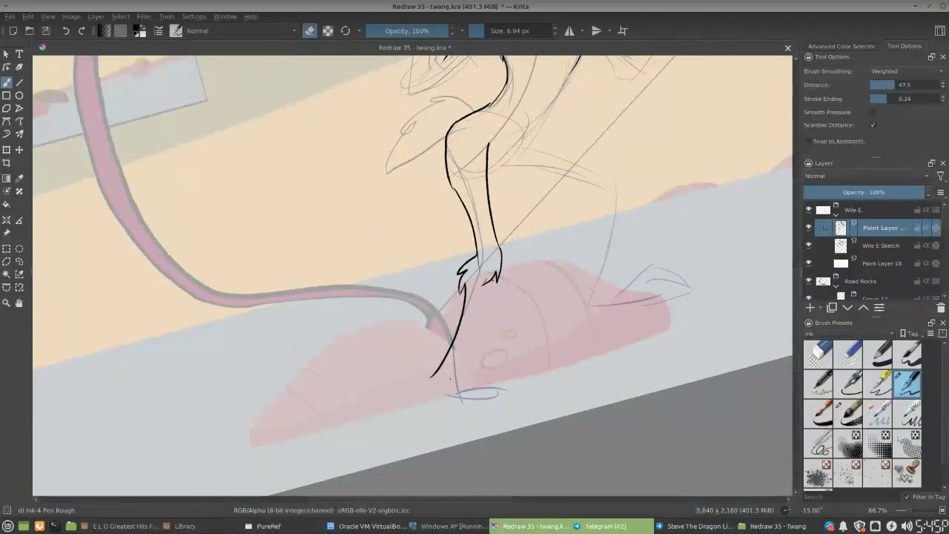
Try to ink the front edge of the standing leg's shin from the knee tuft to the foot
key("e")
left_click_drag(491, 281, 452, 376)
key("ctrl+z")
left_click_drag(493, 278, 457, 385)
key("ctrl+z")
left_click_drag(497, 277, 459, 388)
Switch to Telegram, send "ok, i don't have it in my head" to the group chat, and return to Krita
key("alt+Tab")
type("ok, i don't have it in my head")
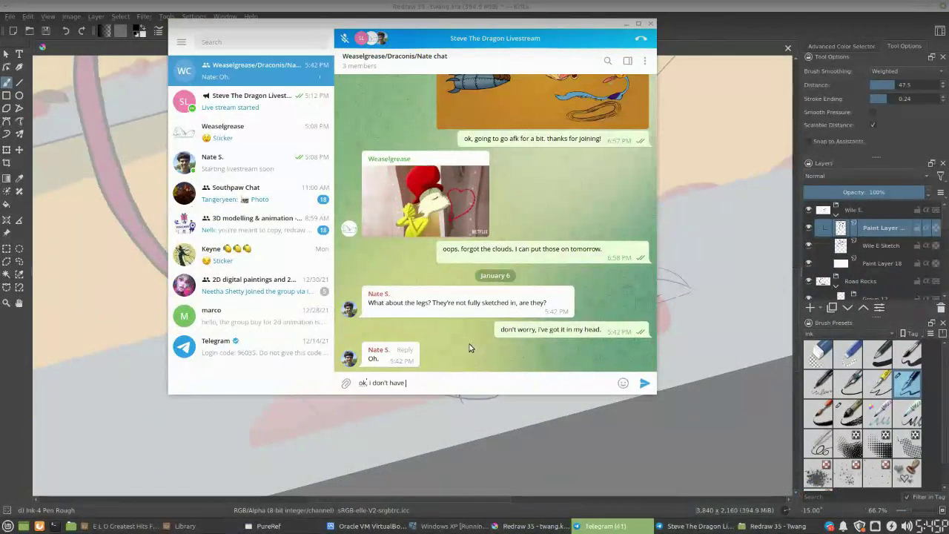
key("Return")
key("alt+Tab")
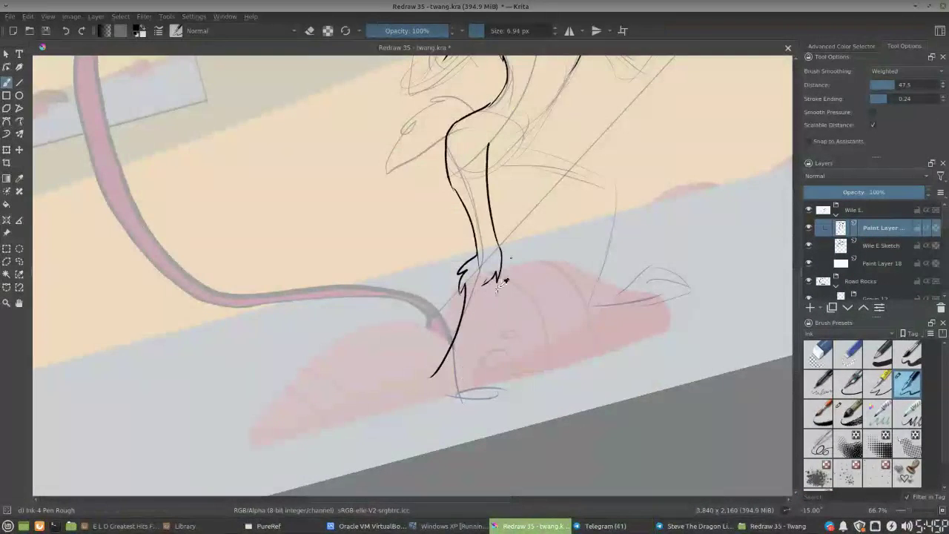
Undo the rear shin line, and ink the top of the standing foot with its rounded toes
key("ctrl+z")
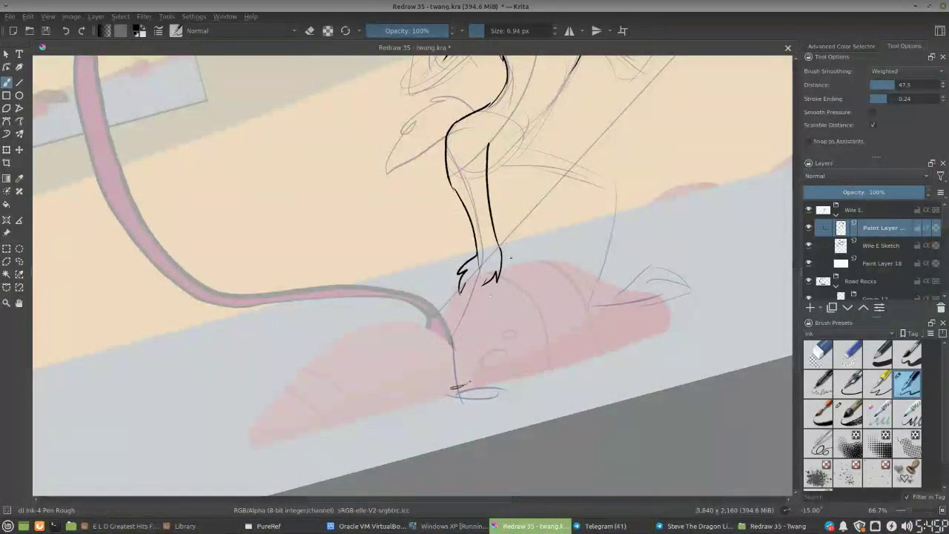
mouse_move(451, 387)
left_mouse_down()
mouse_move(525, 372)
mouse_move(518, 404)
left_mouse_up()
left_click_drag(525, 371, 522, 397)
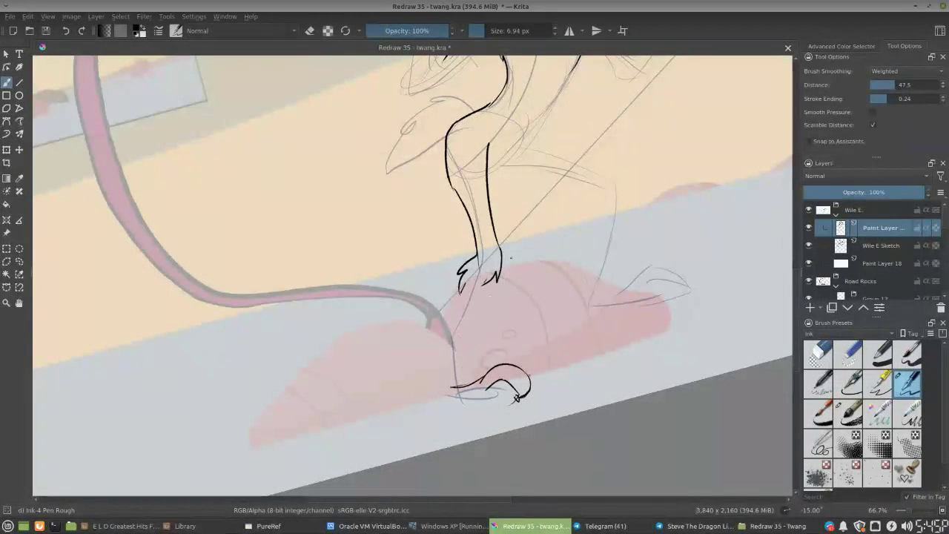
left_click_drag(530, 375, 529, 394)
Ink the standing foot's sole and heel, and erase the stray marks where they meet
left_click_drag(443, 406, 513, 402)
left_click_drag(438, 379, 448, 406)
mouse_move(438, 371)
left_mouse_down()
mouse_move(433, 399)
mouse_move(442, 402)
left_mouse_up()
key("e")
key("e")
mouse_move(438, 369)
left_mouse_down()
mouse_move(428, 404)
mouse_move(455, 403)
left_mouse_up()
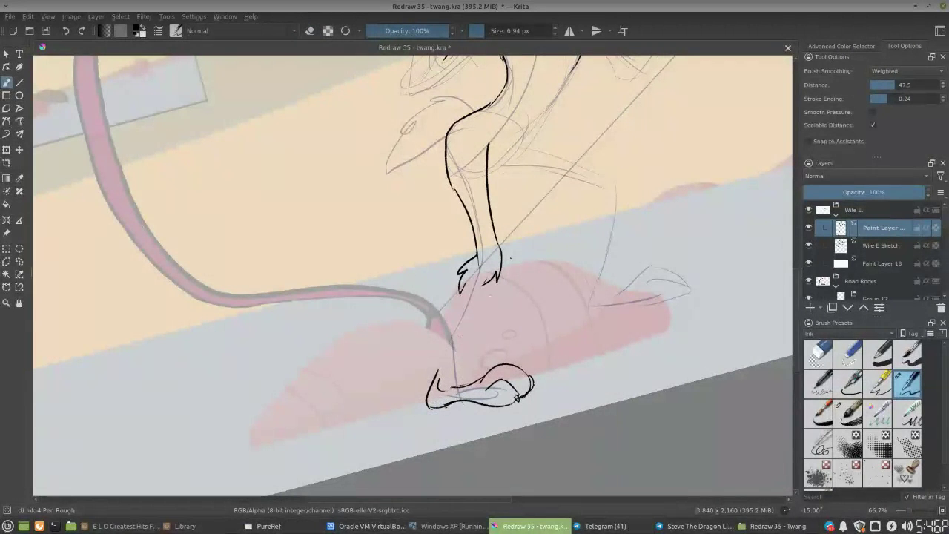
key("e")
left_click_drag(444, 402, 453, 402)
key("e")
Ink the rear edge of the shin from the knee tuft to the heel, and touch up the ankle
left_click_drag(466, 283, 428, 385)
key("ctrl+z")
left_click_drag(467, 282, 430, 385)
key("e")
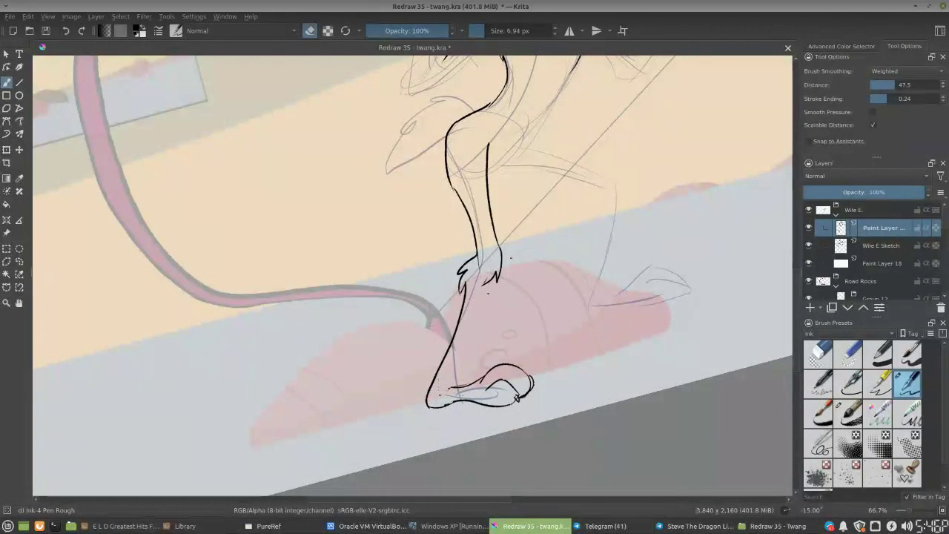
key("e")
left_click_drag(443, 373, 437, 390)
key("e")
Try to ink the front edge of the shin between the knee tuft and the ankle
mouse_move(480, 288)
left_mouse_down()
mouse_move(494, 276)
mouse_move(443, 388)
left_mouse_up()
key("e")
key("ctrl+z")
left_click_drag(499, 268, 449, 394)
key("ctrl+z")
mouse_move(451, 389)
left_mouse_down()
mouse_move(499, 284)
mouse_move(475, 321)
left_mouse_up()
key("ctrl+z")
key("ctrl+z")
left_click_drag(445, 380, 497, 276)
key("ctrl+z")
Rotate the canvas view to 180° and ink the front edge of the shin from the knee tuft to the ankle
key("4")
key("4")
key("4")
key("4")
key("4")
key("4")
key("4")
key("4")
key("4")
key("4")
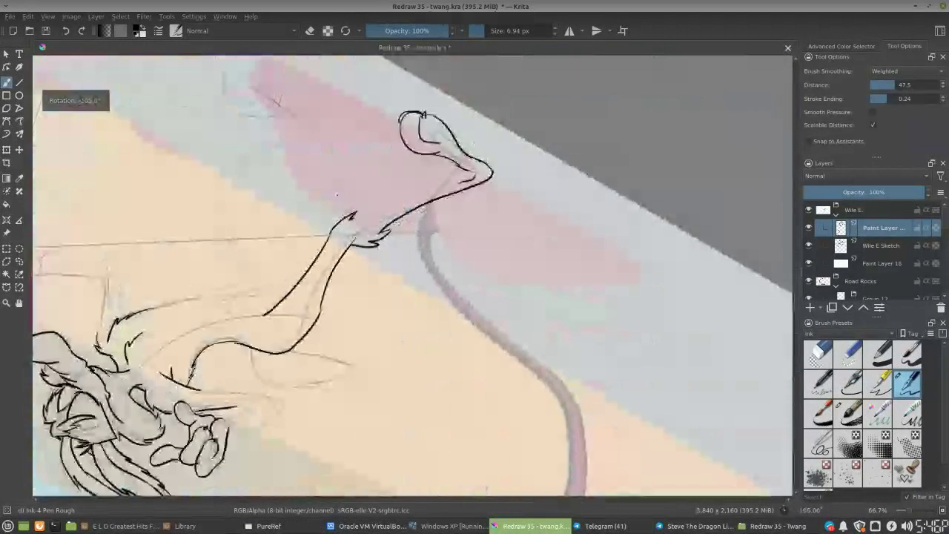
key("4")
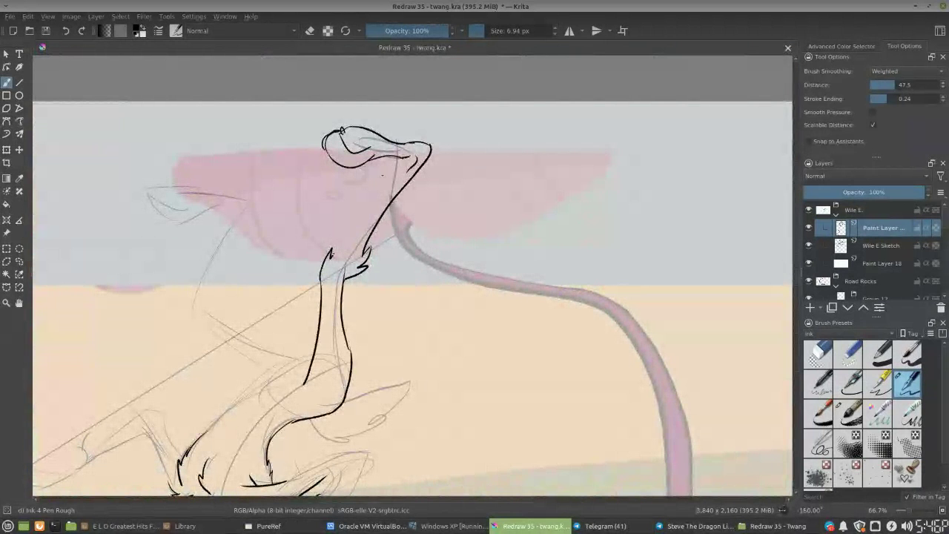
left_click_drag(331, 255, 412, 176)
key("ctrl+z")
mouse_move(331, 255)
left_mouse_down()
mouse_move(407, 163)
mouse_move(330, 258)
left_mouse_up()
key("ctrl+z")
Reset the canvas rotation and erase the old line end at the front of the knee
key("e")
left_click_drag(323, 261, 327, 270)
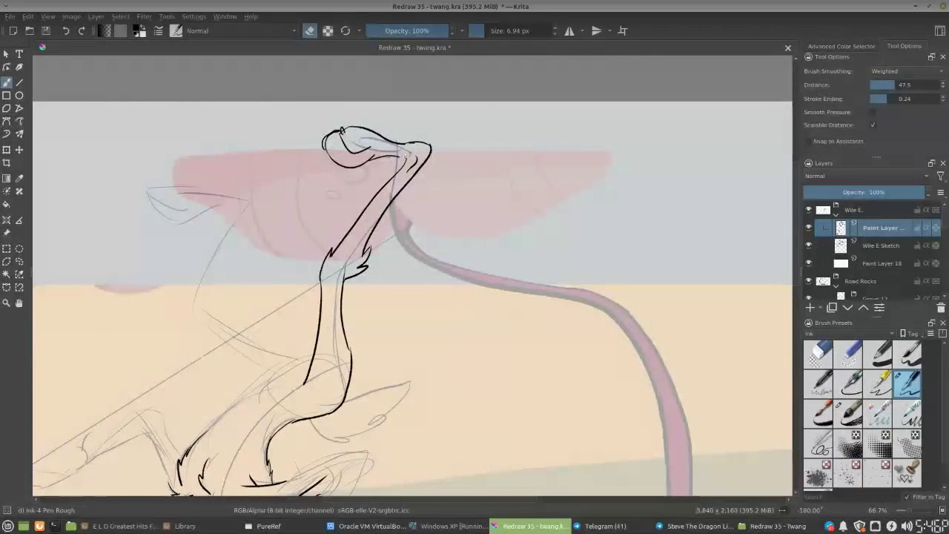
key("e")
key("5")
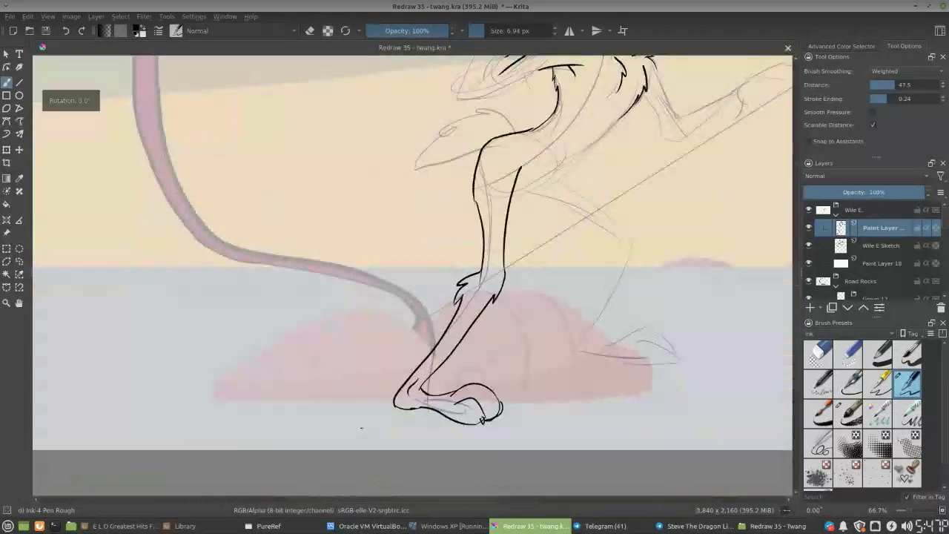
mouse_move(521, 276)
left_mouse_down()
mouse_move(425, 317)
mouse_move(380, 320)
mouse_move(379, 334)
left_mouse_up()
key("e")
mouse_move(379, 299)
left_mouse_down()
mouse_move(379, 319)
mouse_move(379, 297)
left_mouse_up()
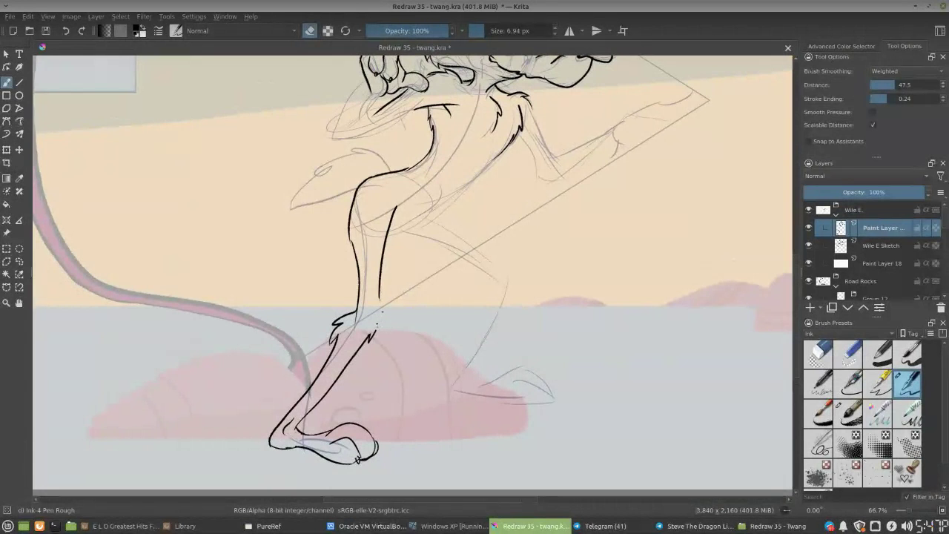
Redraw the thigh's front line down to the knee and finish it with a pointed fur tuft
key("e")
left_click_drag(379, 300, 375, 341)
key("e")
left_click_drag(376, 330, 371, 339)
left_click(818, 354)
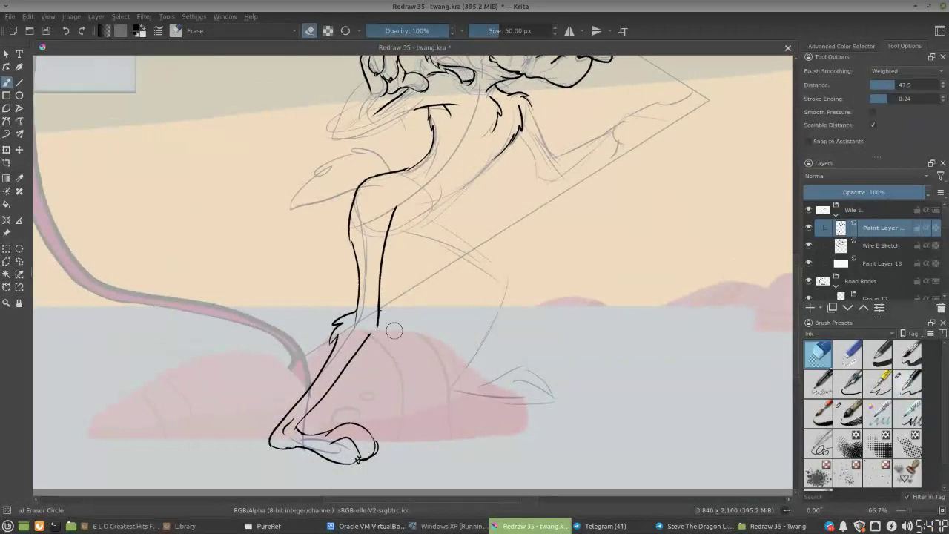
left_click(907, 382)
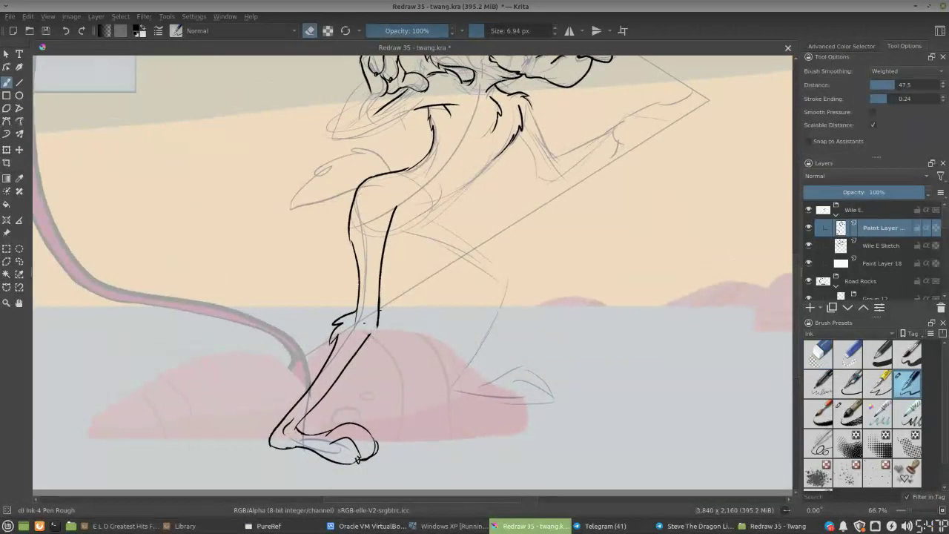
mouse_move(378, 322)
left_mouse_down()
mouse_move(364, 350)
mouse_move(377, 335)
mouse_move(369, 345)
left_mouse_up()
key("ctrl+z")
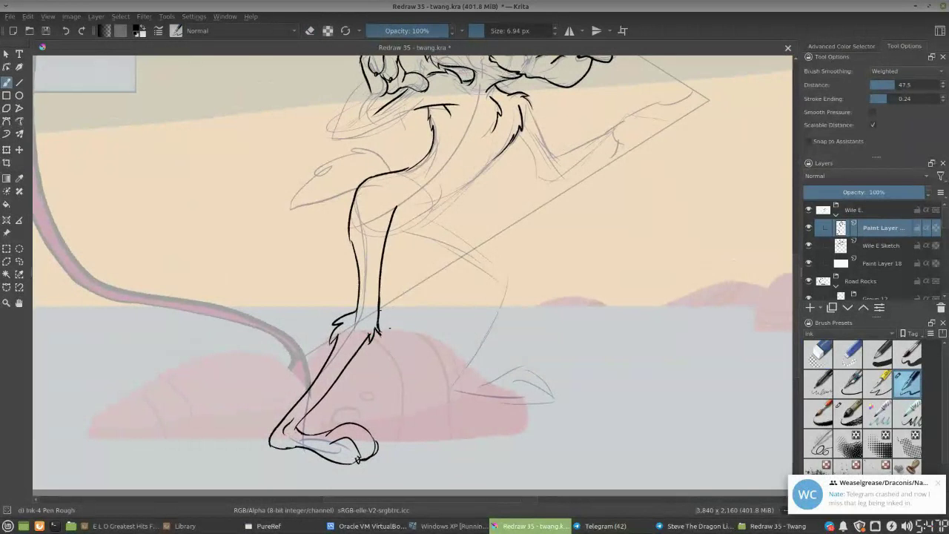
Check the new message in the Telegram group chat and return to the coyote's upper body
left_click(605, 526)
left_click(605, 525)
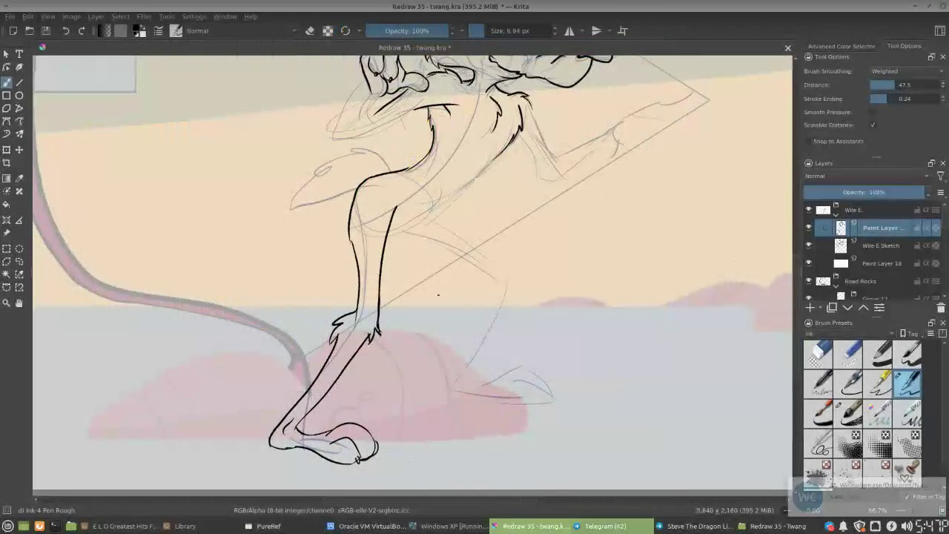
mouse_move(482, 267)
left_mouse_down()
mouse_move(463, 306)
mouse_move(463, 351)
left_mouse_up()
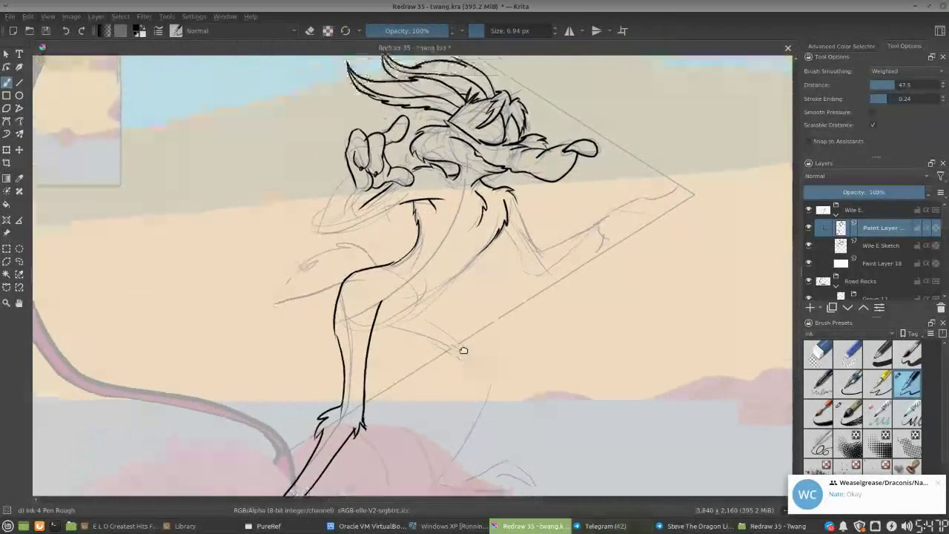
Ink the belly line from the chest down to the crotch and erase the stray marks where it meets the thigh
left_click_drag(456, 237, 471, 204)
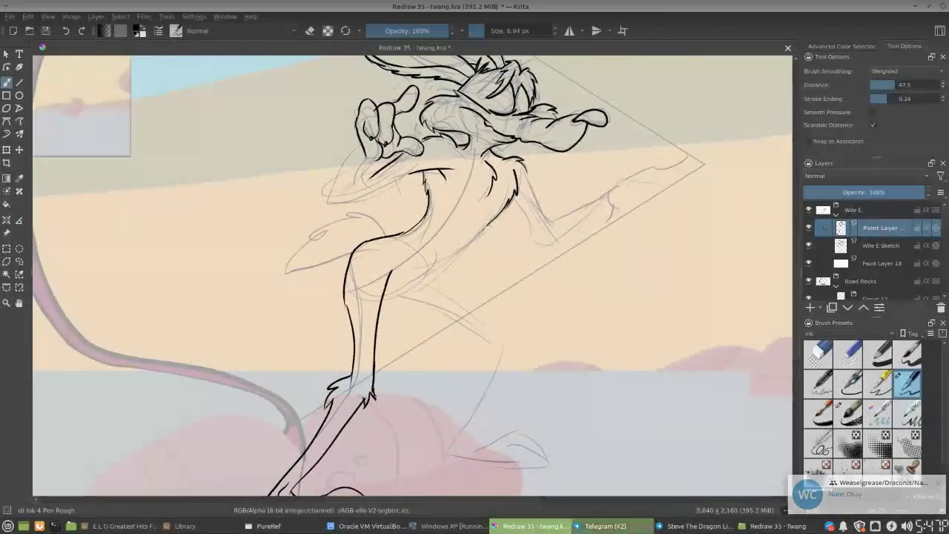
mouse_move(465, 245)
left_mouse_down()
mouse_move(393, 298)
mouse_move(415, 298)
left_mouse_up()
key("e")
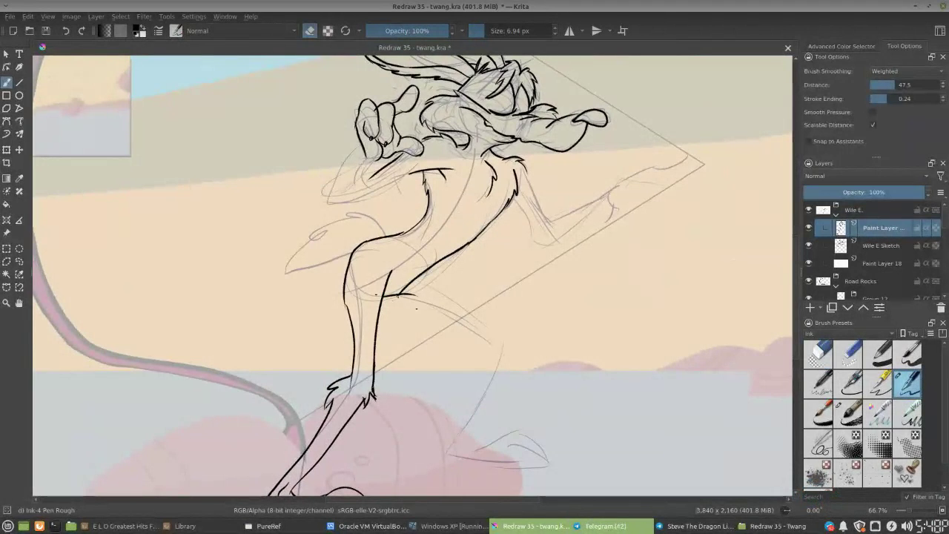
left_click_drag(393, 276, 419, 310)
key("e")
Ink the inner fur-marking line running down the torso from the shoulder to the top of the thigh
mouse_move(471, 209)
left_mouse_down()
mouse_move(463, 266)
mouse_move(428, 295)
left_mouse_up()
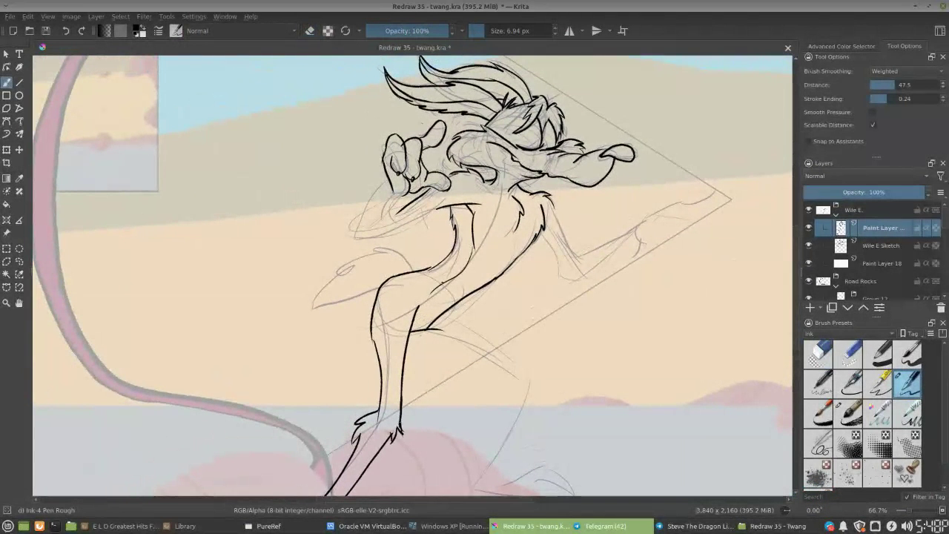
key("e")
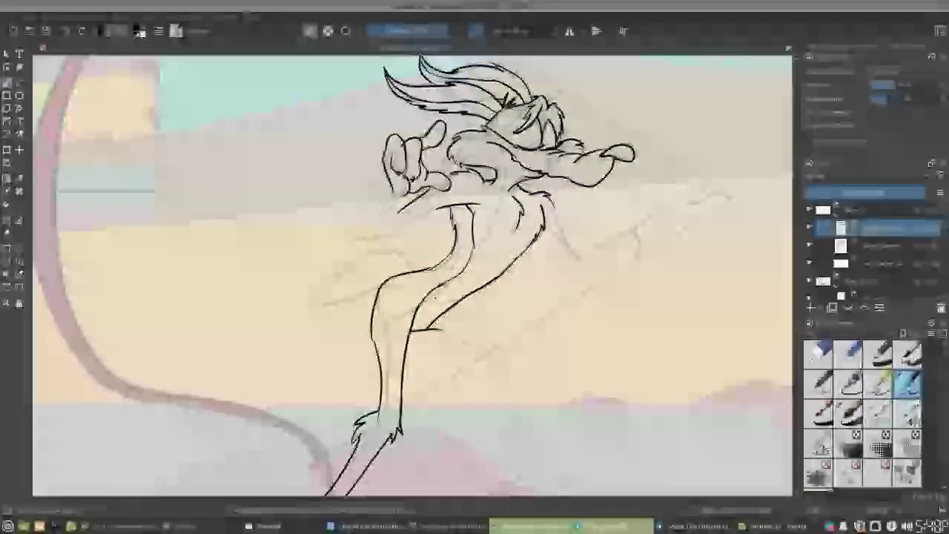
key("e")
Ink the bushy tail with a curved outline and pointed fur tufts at its tip, redoing strokes that miss
mouse_move(410, 271)
left_mouse_down()
mouse_move(377, 248)
mouse_move(386, 255)
mouse_move(340, 265)
mouse_move(359, 259)
mouse_move(312, 298)
left_mouse_up()
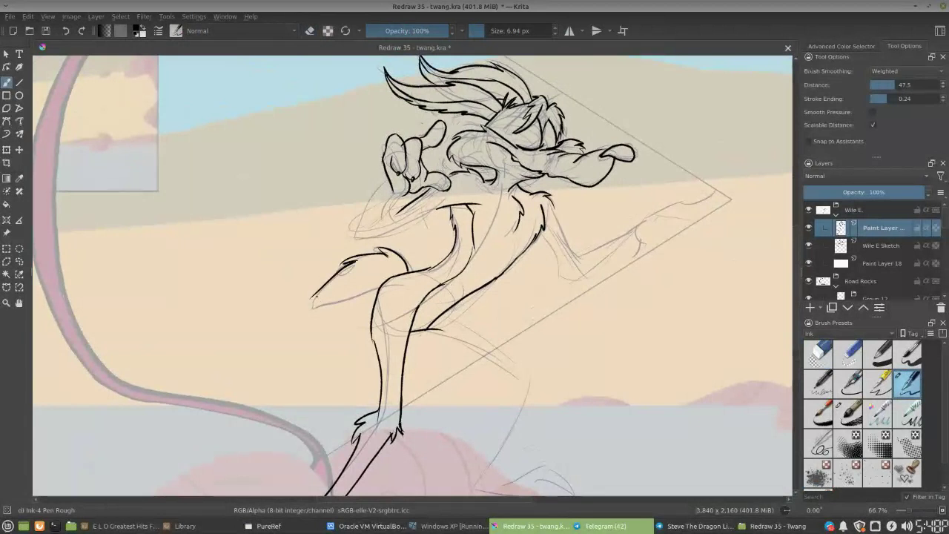
key("ctrl+z")
mouse_move(350, 260)
left_mouse_down()
mouse_move(313, 297)
mouse_move(318, 318)
left_mouse_up()
left_click_drag(363, 287, 321, 304)
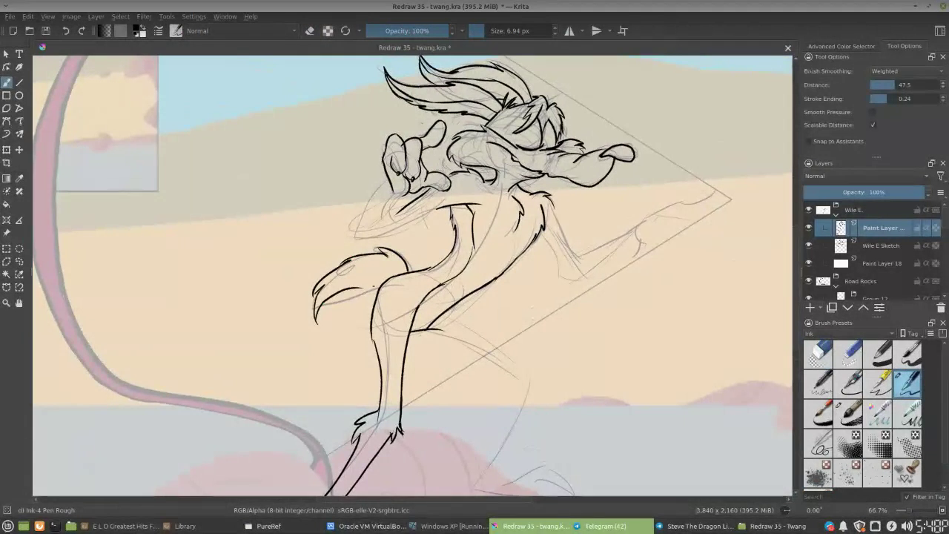
key("ctrl+z")
mouse_move(389, 277)
left_mouse_down()
mouse_move(364, 281)
mouse_move(329, 335)
left_mouse_up()
key("ctrl+z")
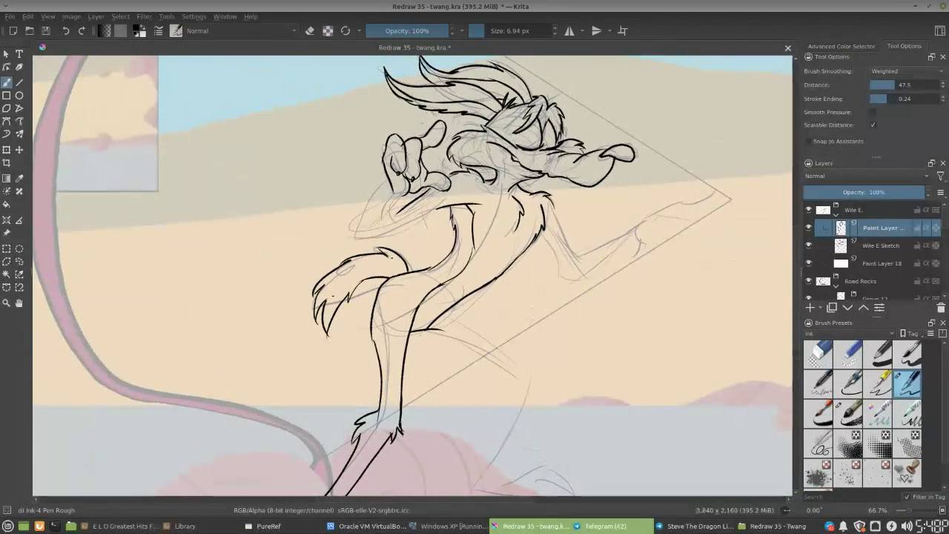
Ink the raised arm's forearm from wrist to elbow and its underside up to the shoulder, cleaning up the pointed elbow
left_click_drag(416, 234, 385, 286)
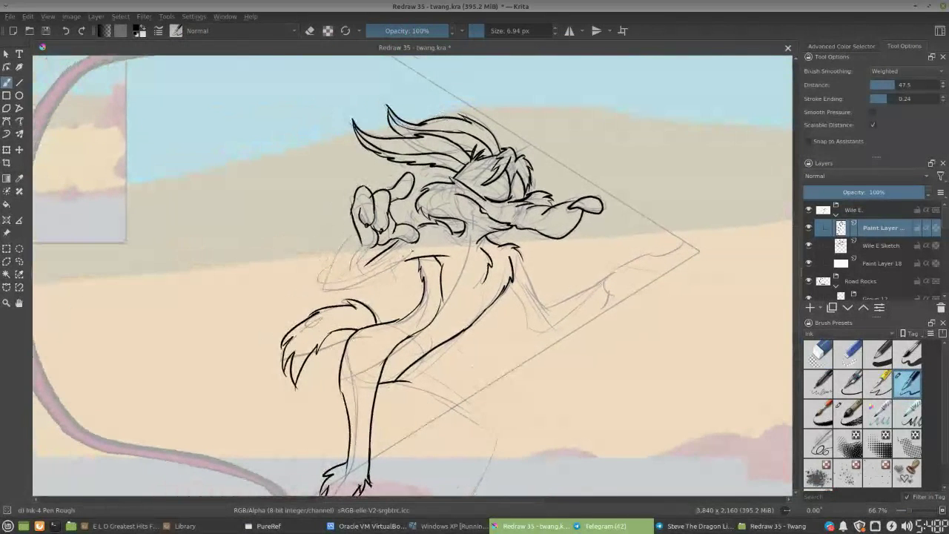
left_click_drag(325, 287, 364, 254)
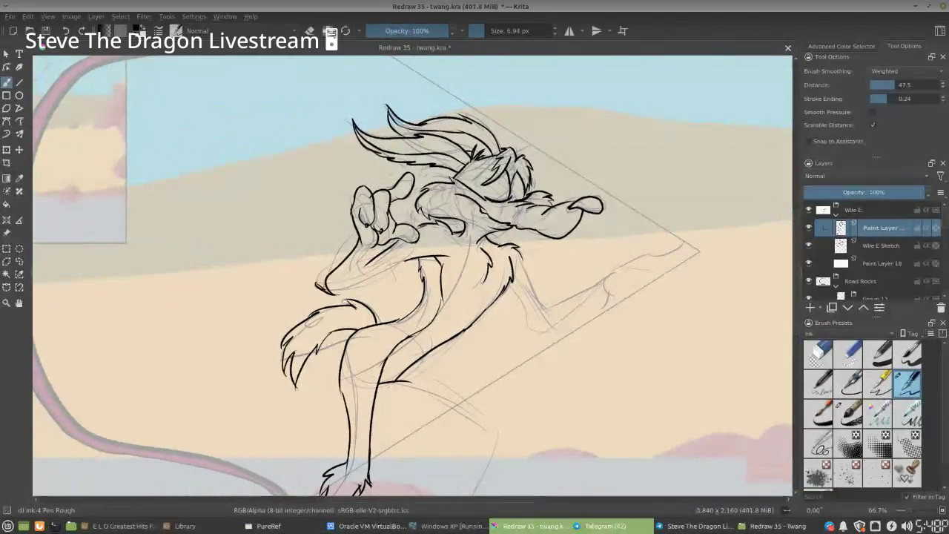
key("e")
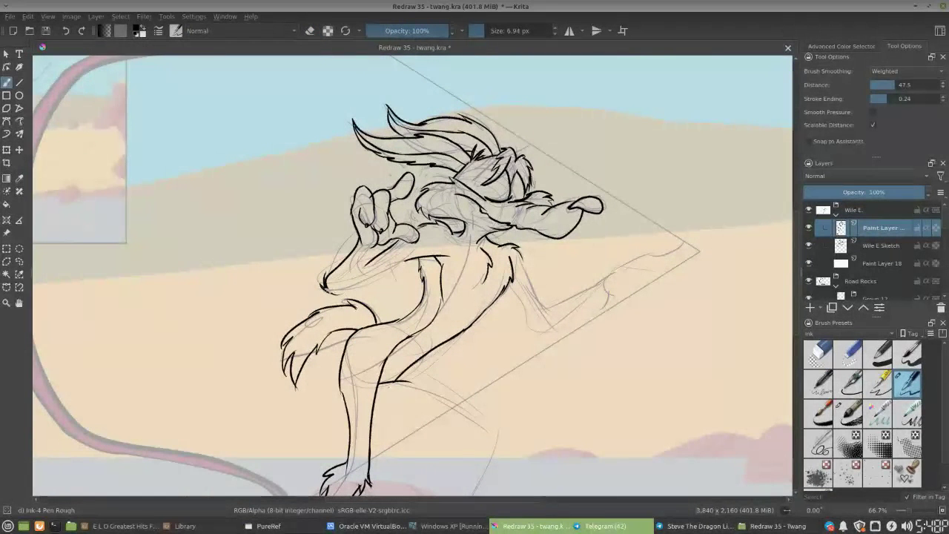
left_click_drag(335, 296, 424, 257)
left_click_drag(378, 246, 350, 285)
key("e")
key("e")
key("e")
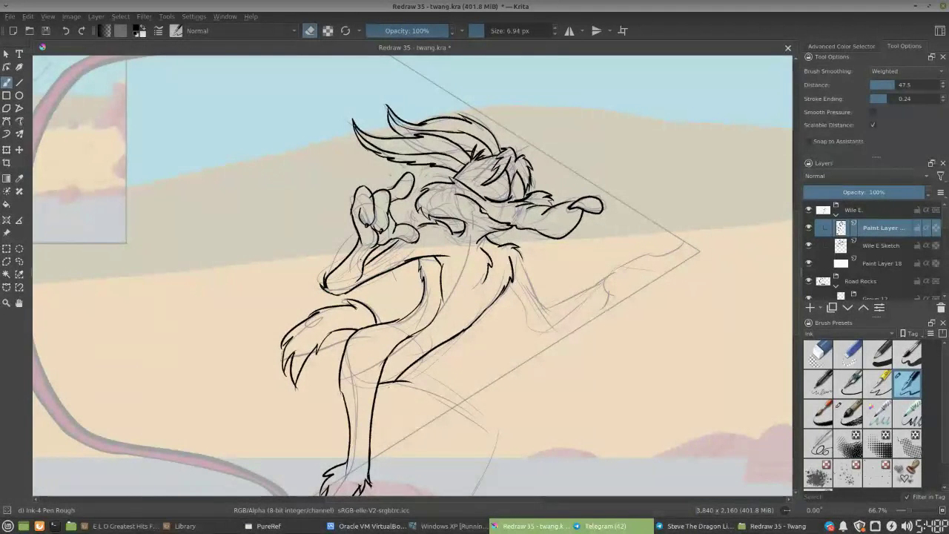
key("e")
Ink both edges of the outstretched arm's upper part from the shoulder down to the elbow
left_click_drag(481, 301, 416, 259)
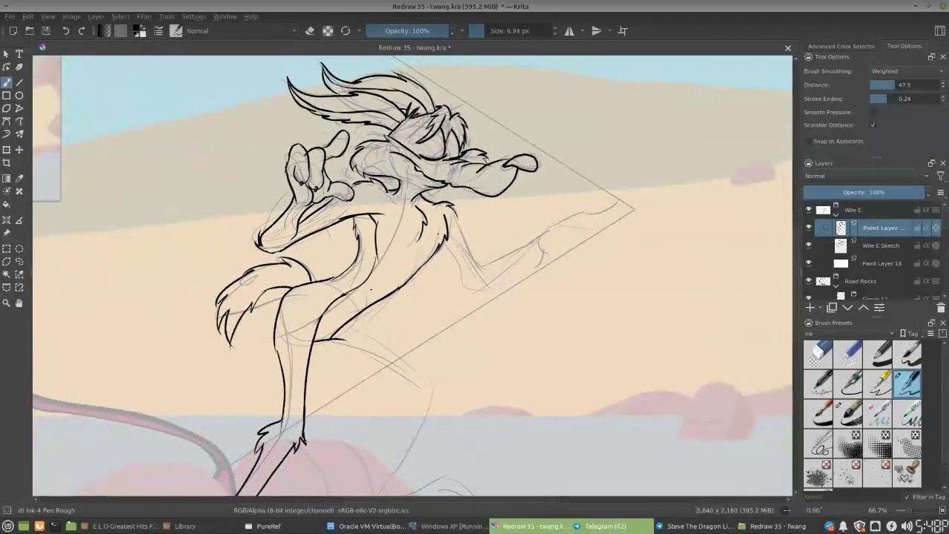
mouse_move(444, 242)
left_mouse_down()
mouse_move(503, 280)
mouse_move(479, 293)
left_mouse_up()
left_click_drag(454, 214, 475, 269)
Ink both edges of the forward leg's thigh from the crotch to the bent knee, redoing strokes that miss the sketch
left_click_drag(475, 302, 545, 173)
left_click_drag(395, 212, 486, 272)
left_click_drag(427, 188, 476, 242)
key("ctrl+z")
left_click_drag(427, 187, 495, 257)
key("ctrl+z")
left_click_drag(439, 187, 511, 279)
key("ctrl+z")
left_click_drag(492, 244, 510, 288)
key("ctrl+z")
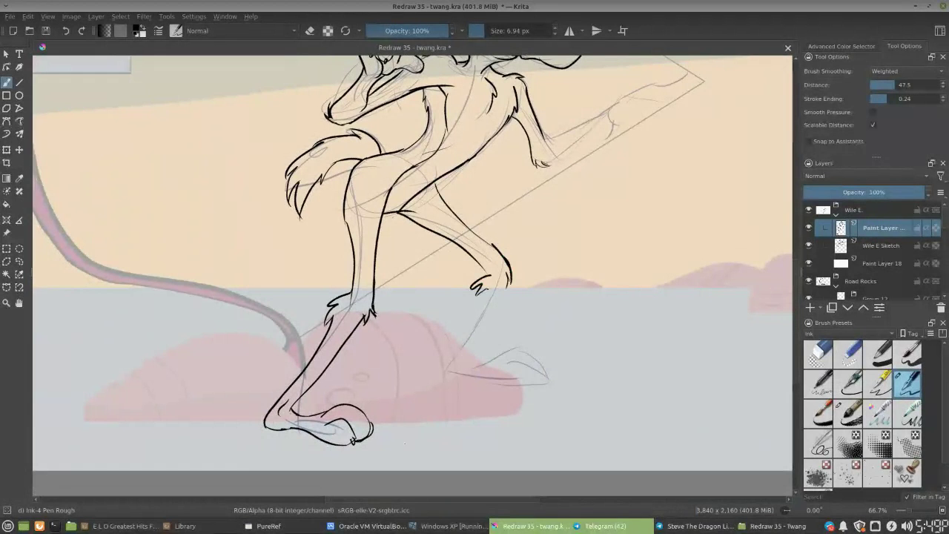
Draw the fur tuft behind the forward knee and ink both edges of the shin down to the ankle
left_click_drag(489, 277, 476, 300)
key("ctrl+z")
key("ctrl+z")
key("ctrl+z")
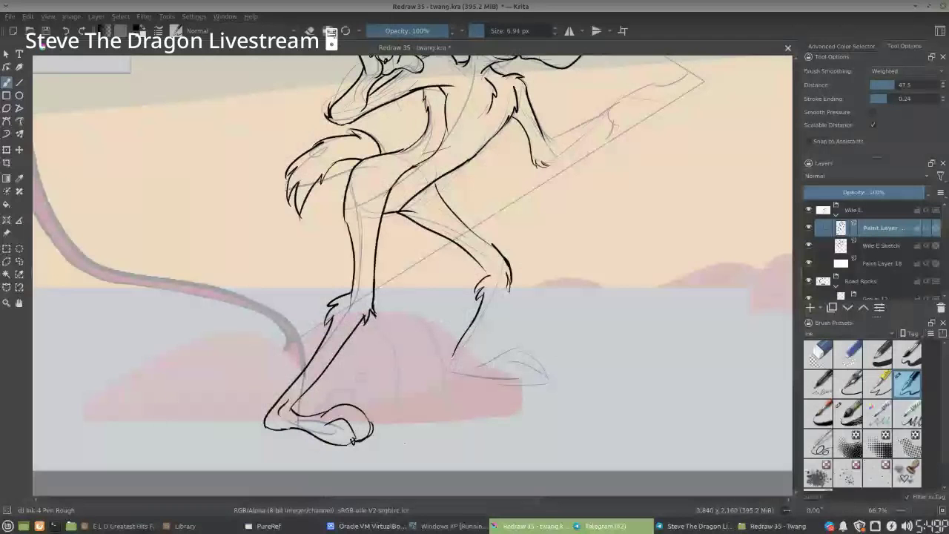
left_click_drag(510, 288, 451, 359)
key("ctrl+z")
left_click_drag(512, 288, 461, 366)
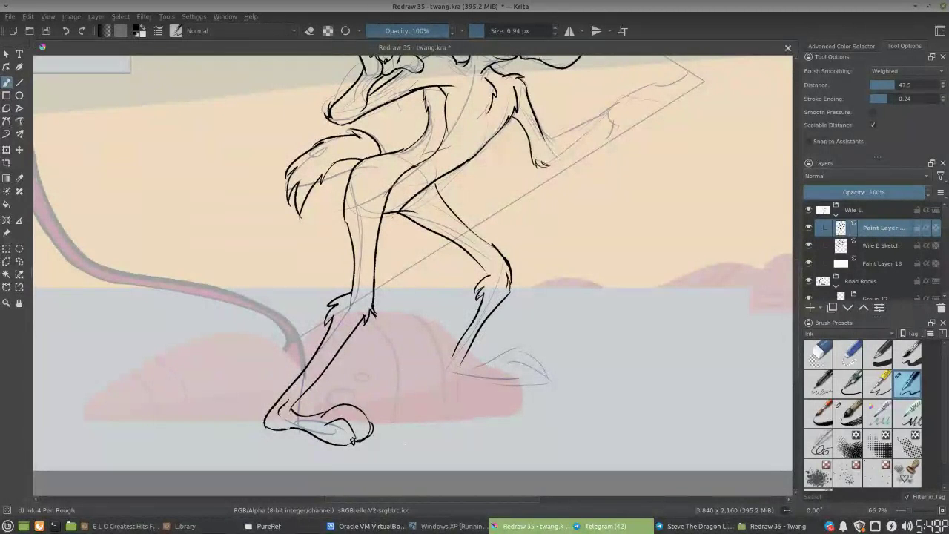
Erase the stray line ends at the front of the forward leg's knee
key("e")
key("e")
key("e")
left_click_drag(503, 259, 509, 270)
key("e")
Ink the forward foot's heel, sole and front toe, redoing the sole stroke until it follows the sketch
mouse_move(451, 360)
left_mouse_down()
mouse_move(443, 368)
mouse_move(534, 380)
left_mouse_up()
key("ctrl+z")
left_click_drag(449, 371, 505, 380)
key("ctrl+z")
left_click_drag(446, 371, 550, 385)
key("ctrl+z")
key("ctrl+z")
key("e")
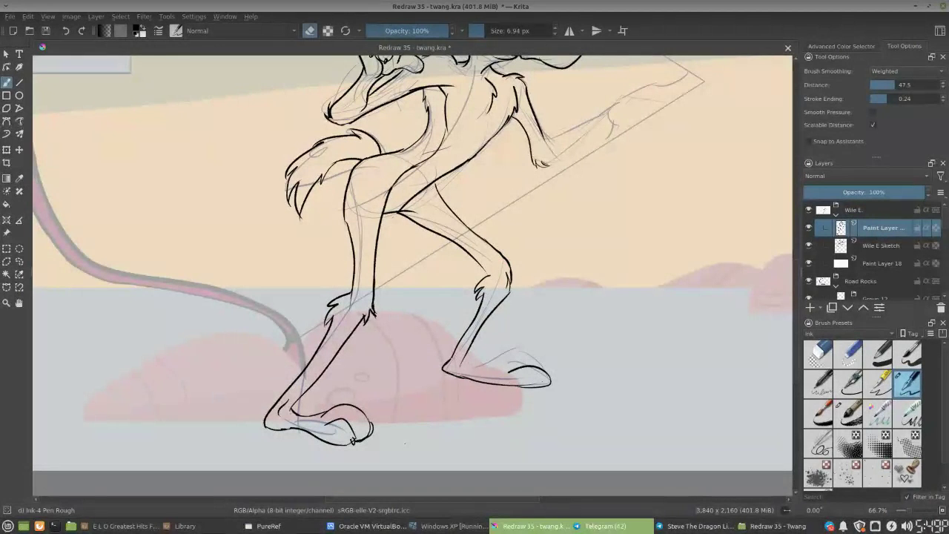
Ink the forward foot's rounded upper toe, small claws and instep up to the ankle
key("e")
mouse_move(498, 363)
left_mouse_down()
mouse_move(555, 368)
mouse_move(539, 359)
mouse_move(552, 378)
left_mouse_up()
key("ctrl+z")
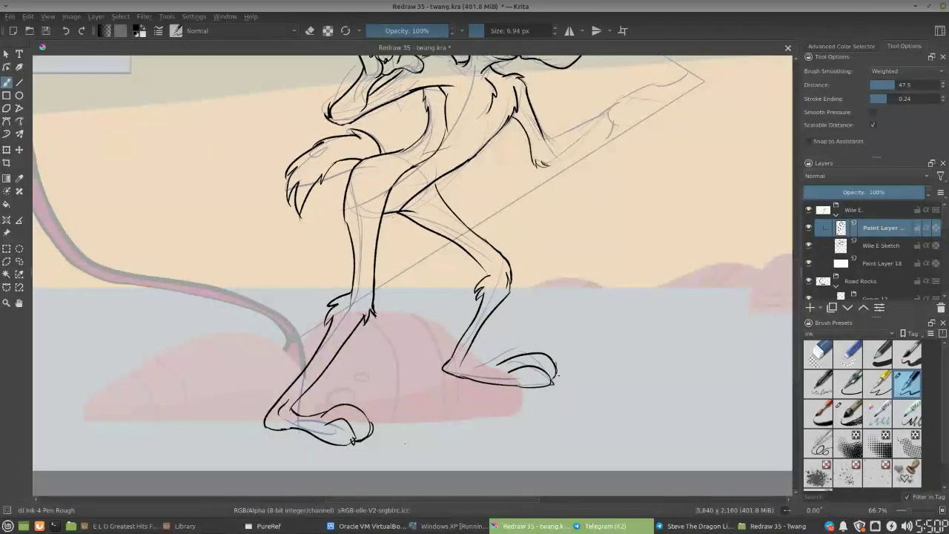
key("e")
key("e")
mouse_move(508, 357)
left_mouse_down()
mouse_move(471, 359)
mouse_move(530, 353)
mouse_move(555, 364)
left_mouse_up()
key("ctrl+z")
key("e")
key("e")
key("e")
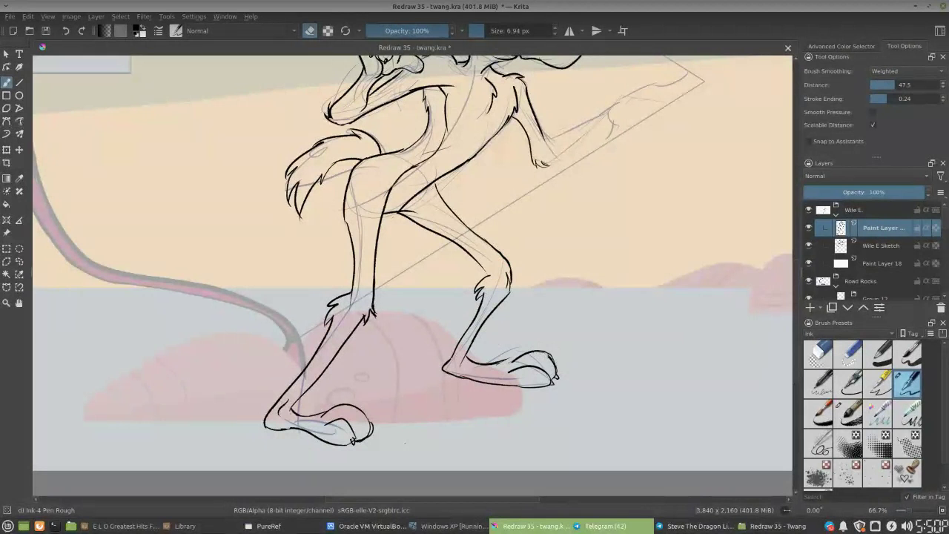
Clean up the line overlaps at the forward foot's toes and ankle
left_click_drag(544, 354, 515, 360)
key("e")
key("e")
left_click_drag(508, 369, 517, 372)
key("e")
key("e")
key("e")
left_click_drag(456, 357, 465, 344)
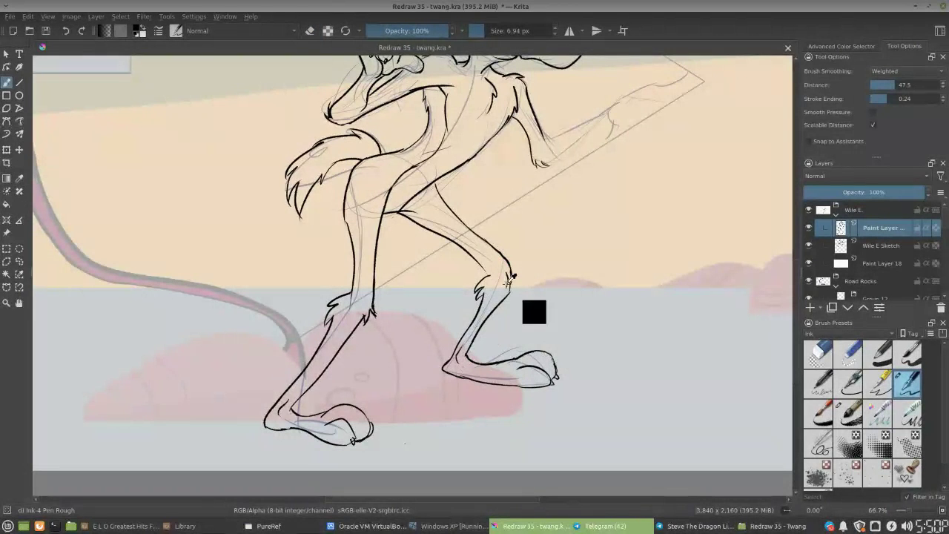
Rework the front of the forward knee with a pointed fur tuft and erase the excess ink
key("e")
left_click_drag(509, 273, 513, 297)
key("e")
key("e")
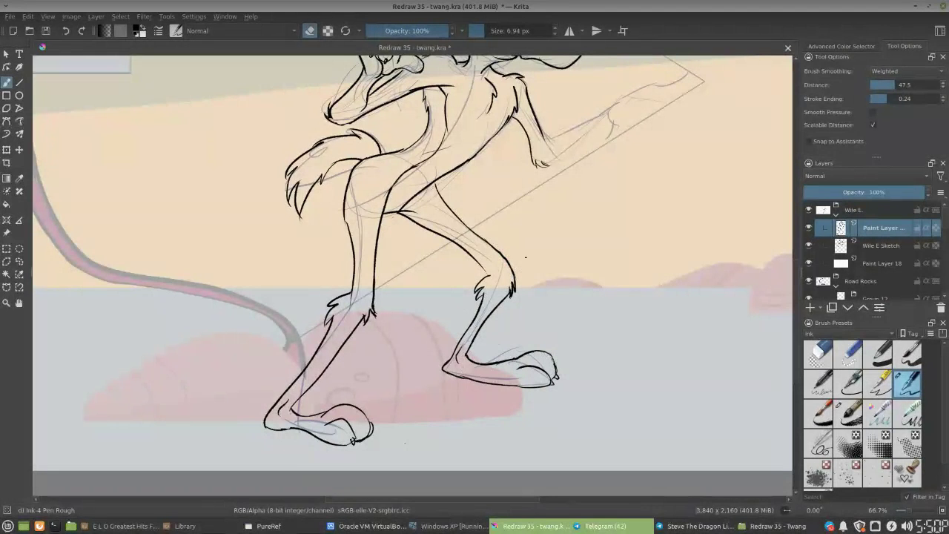
Tidy the line where the back of the forward thigh meets the knee tuft
key("minus")
key("minus")
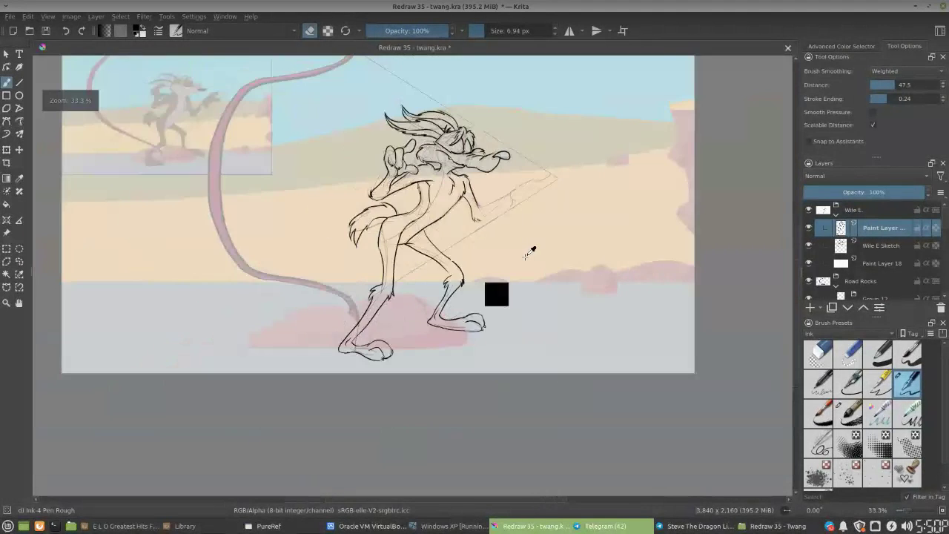
key("plus")
key("plus")
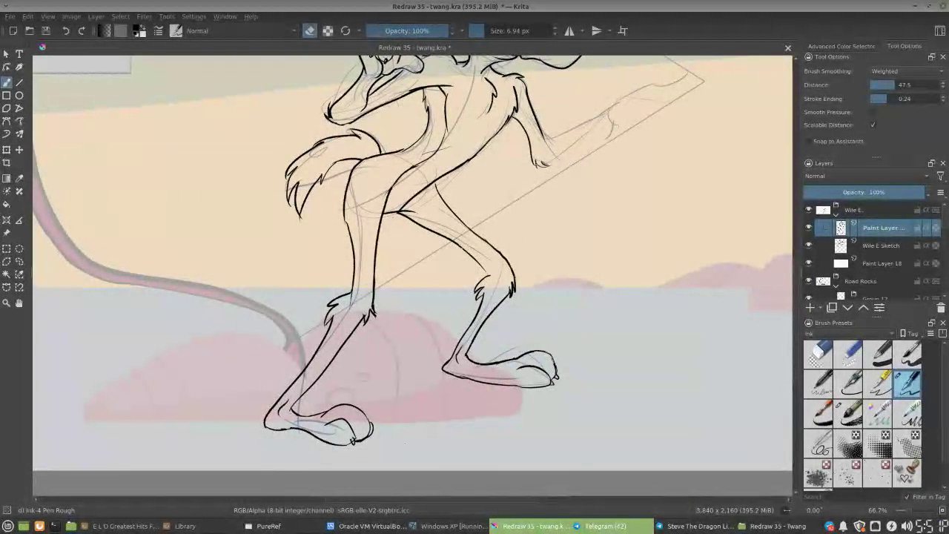
left_click_drag(476, 259, 493, 278)
key("e")
key("e")
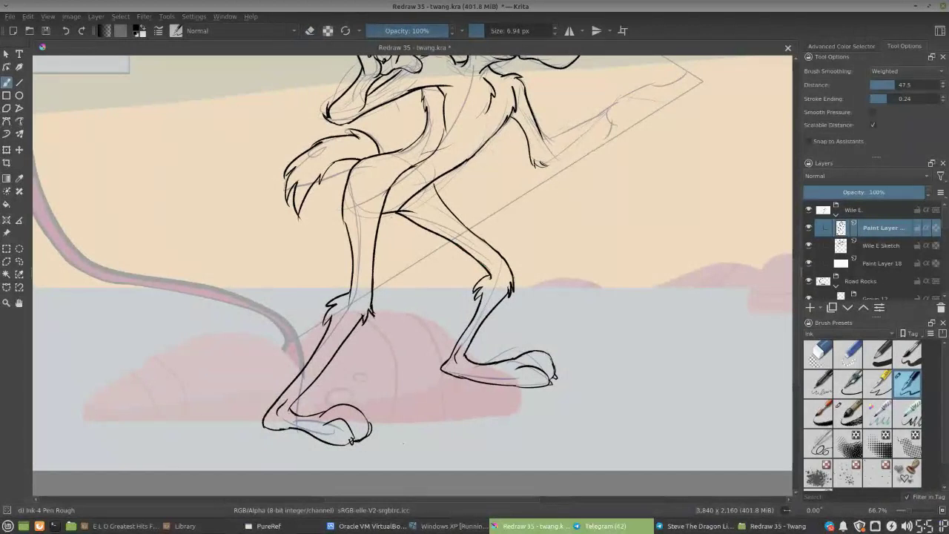
Review the whole inked figure at reduced zoom against the full composition
key("e")
key("ctrl+minus")
key("ctrl+minus")
key("ctrl+minus")
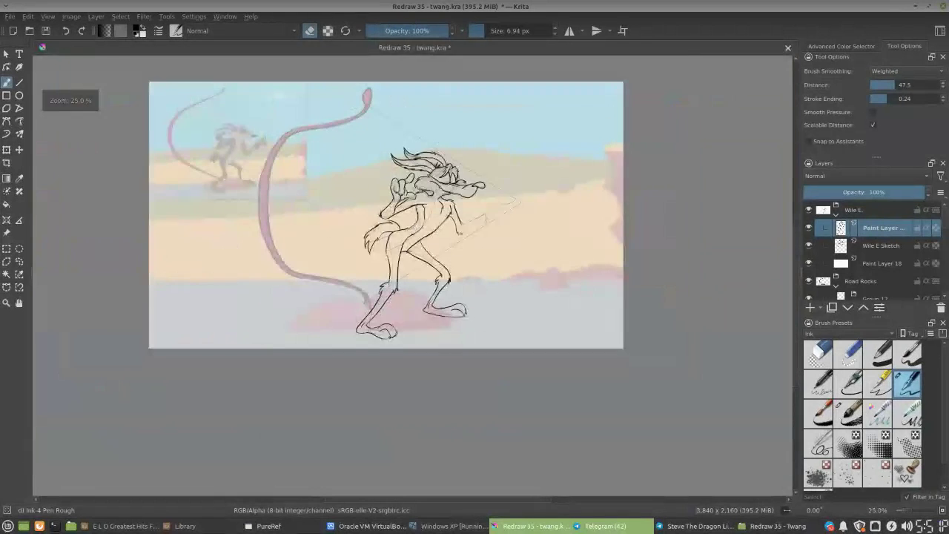
key("ctrl+plus")
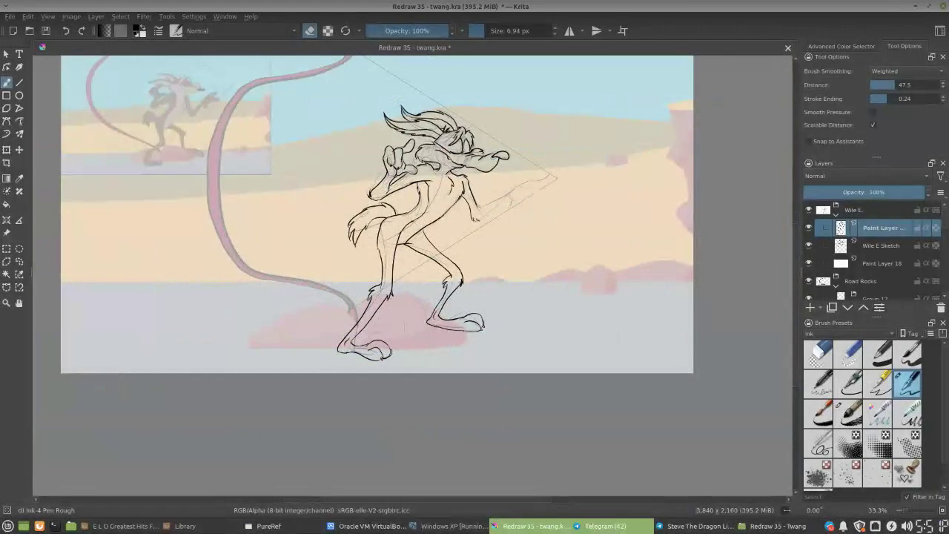
key("plus")
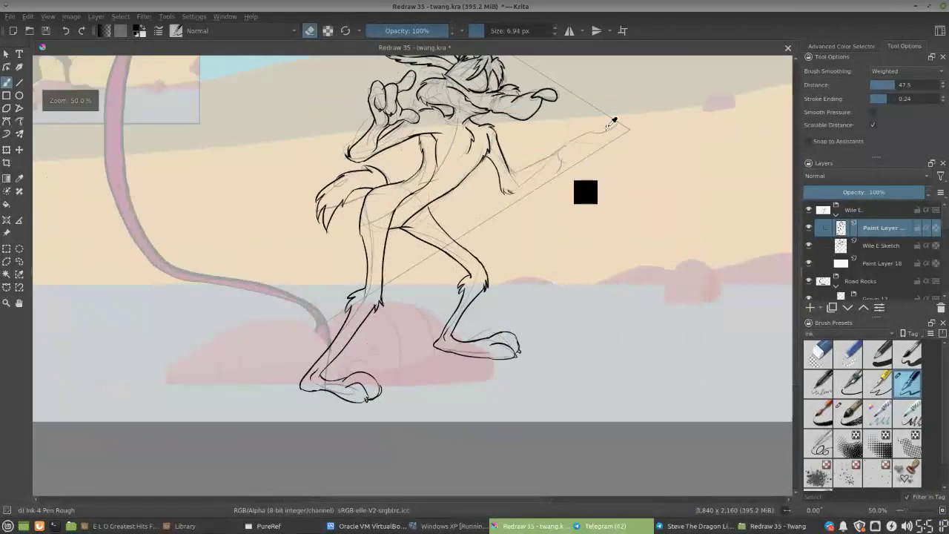
left_click_drag(410, 261, 483, 355)
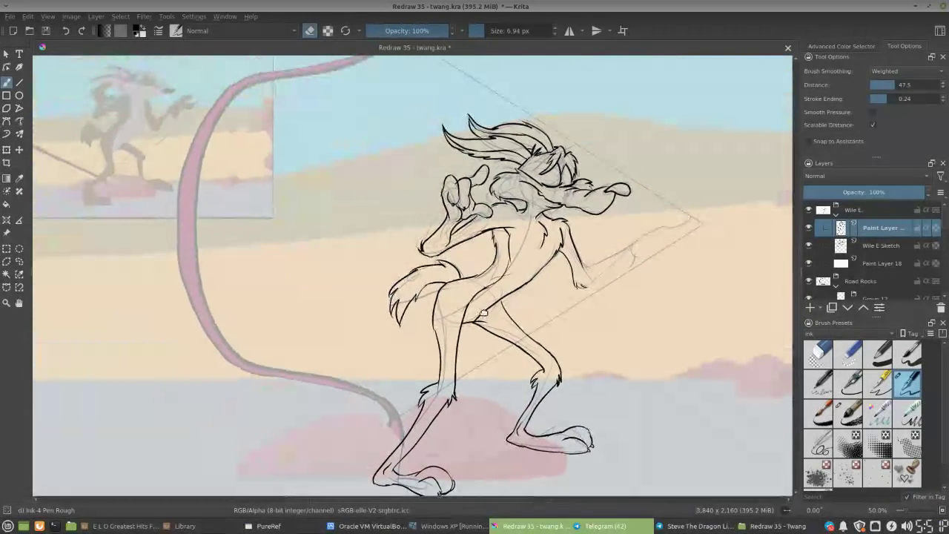
left_click_drag(498, 304, 365, 288)
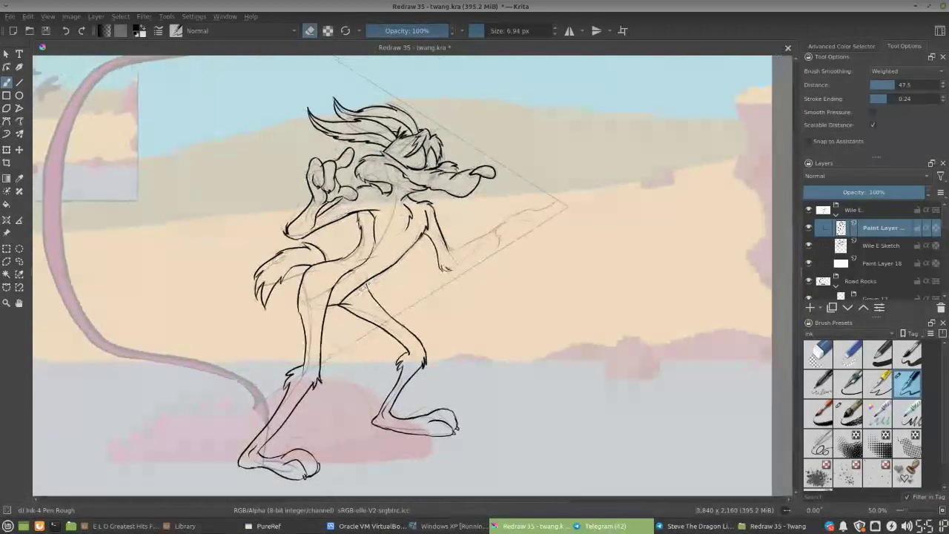
Ink the upper and lower edges of the outstretched forearm from elbow to wrist and clean up the elbow
key("plus")
key("plus")
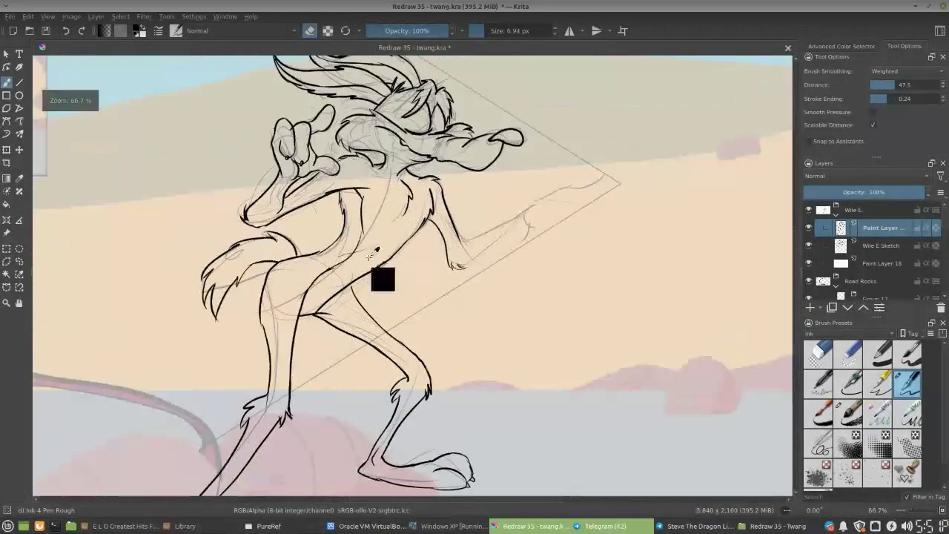
left_click_drag(564, 188, 440, 228)
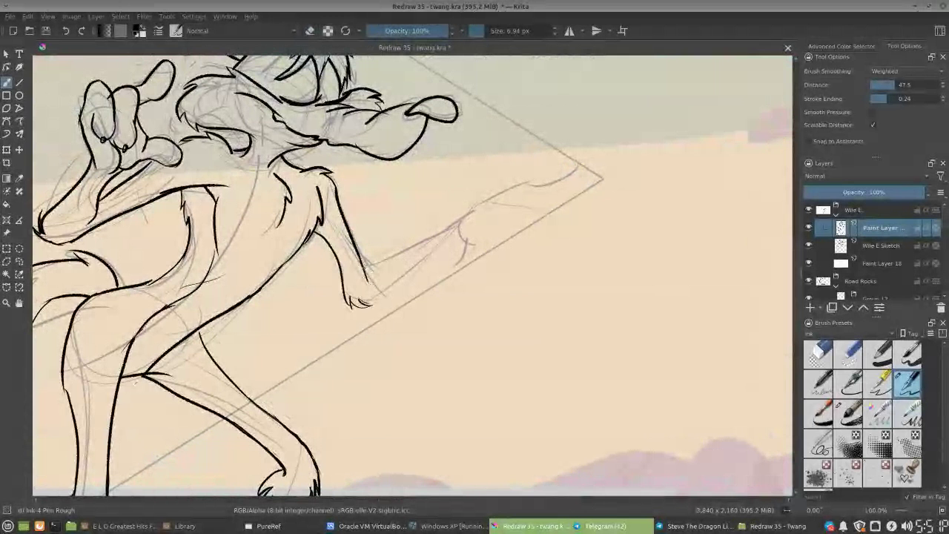
left_click_drag(364, 265, 470, 208)
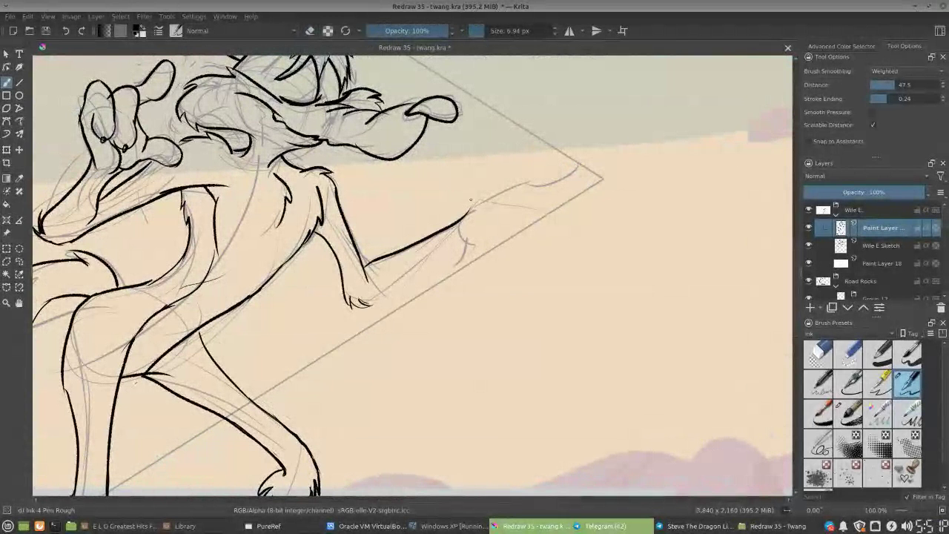
left_click_drag(378, 295, 467, 235)
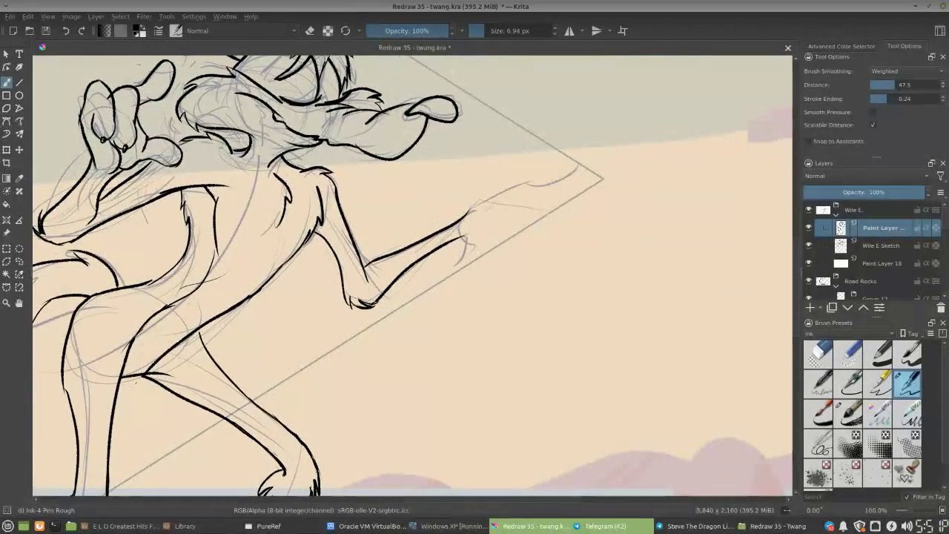
key("e")
left_click_drag(361, 303, 368, 305)
key("e")
Ink the downward-hooking thumb of the outstretched hand just past the wrist
mouse_move(463, 234)
left_mouse_down()
mouse_move(466, 257)
mouse_move(449, 265)
mouse_move(480, 256)
left_mouse_up()
key("ctrl+z")
mouse_move(481, 261)
left_mouse_down()
mouse_move(484, 244)
mouse_move(513, 229)
left_mouse_up()
mouse_move(326, 224)
left_mouse_down()
mouse_move(321, 218)
mouse_move(514, 241)
left_mouse_up()
mouse_move(183, 202)
left_mouse_down()
mouse_move(321, 212)
mouse_move(584, 326)
mouse_move(604, 399)
mouse_move(534, 356)
mouse_move(295, 263)
mouse_move(398, 246)
mouse_move(284, 229)
left_mouse_up()
left_click_drag(536, 211, 564, 191)
key("ctrl+z")
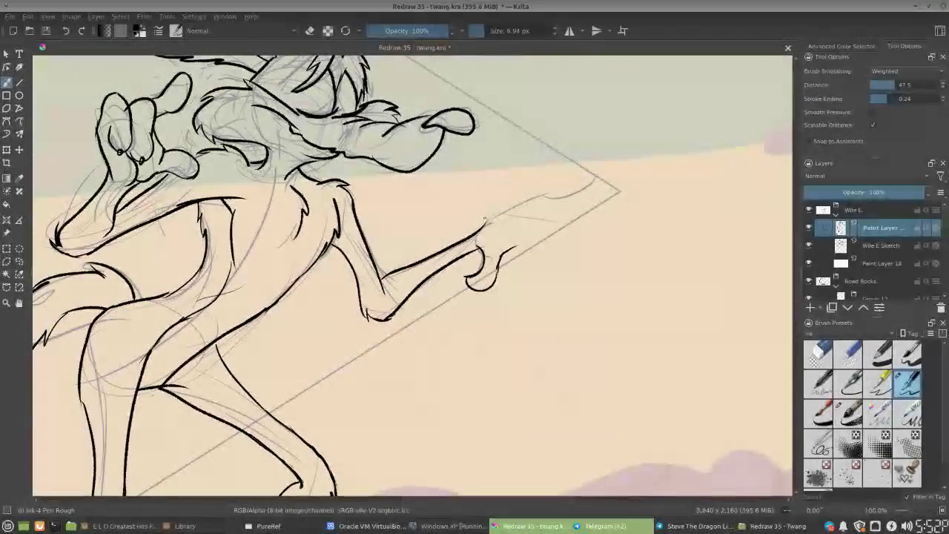
Compare with the hand in the reference picture and ink the top edge of the outstretched hand from the wrist
left_click_drag(436, 201, 871, 266)
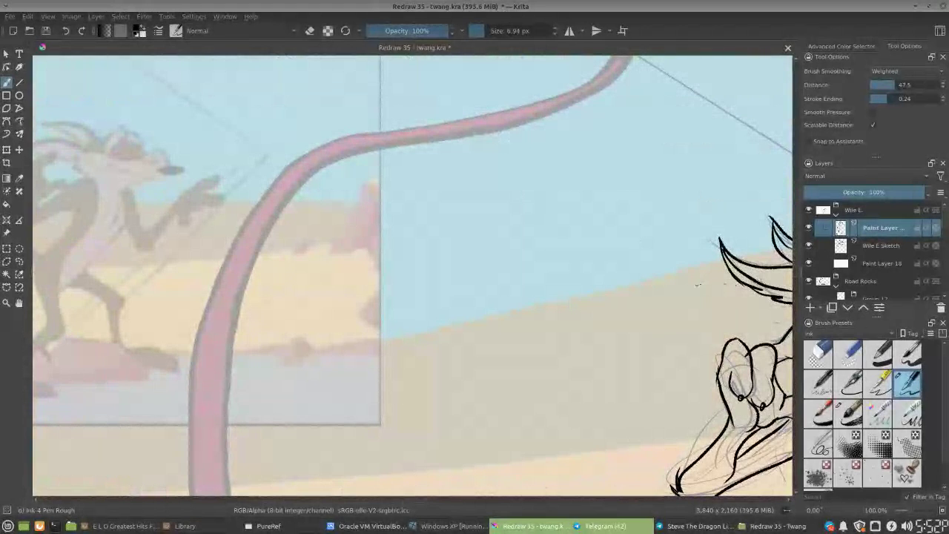
mouse_move(665, 279)
left_mouse_down()
mouse_move(223, 146)
mouse_move(1, 99)
left_mouse_up()
left_click_drag(344, 174, 270, 149)
left_click_drag(383, 256, 436, 232)
key("ctrl+z")
left_click_drag(382, 261, 429, 233)
Try inking a raised index finger and the underside of the palm on the outstretched hand
left_click_drag(415, 278, 458, 245)
key("ctrl+z")
key("ctrl+z")
left_click_drag(427, 273, 471, 244)
key("ctrl+z")
mouse_move(435, 234)
left_mouse_down()
mouse_move(473, 182)
mouse_move(490, 193)
mouse_move(458, 228)
left_mouse_up()
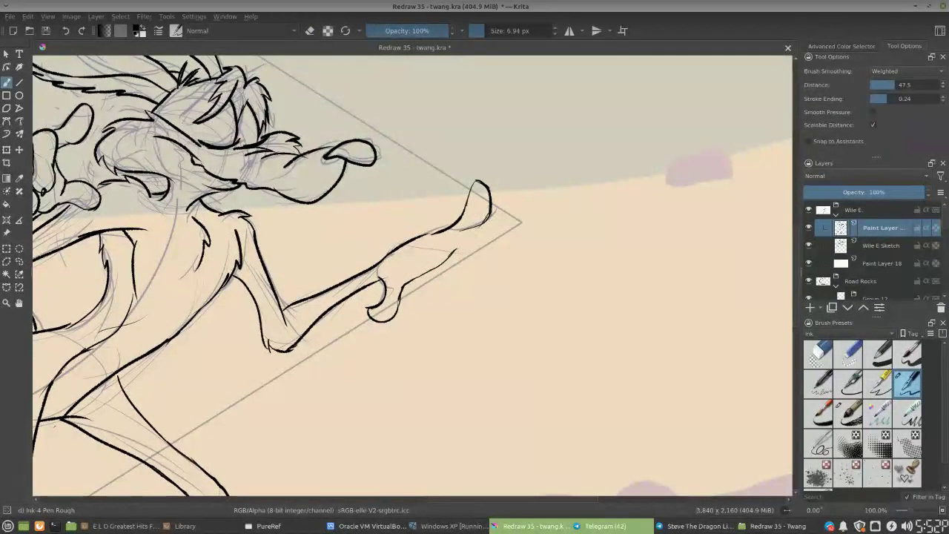
Erase and redraw the palm's lower edge running from the thumb up to the raised index finger
key("e")
key("e")
left_click_drag(467, 231, 439, 255)
key("ctrl+z")
mouse_move(472, 228)
left_mouse_down()
mouse_move(455, 251)
mouse_move(440, 263)
left_mouse_up()
key("e")
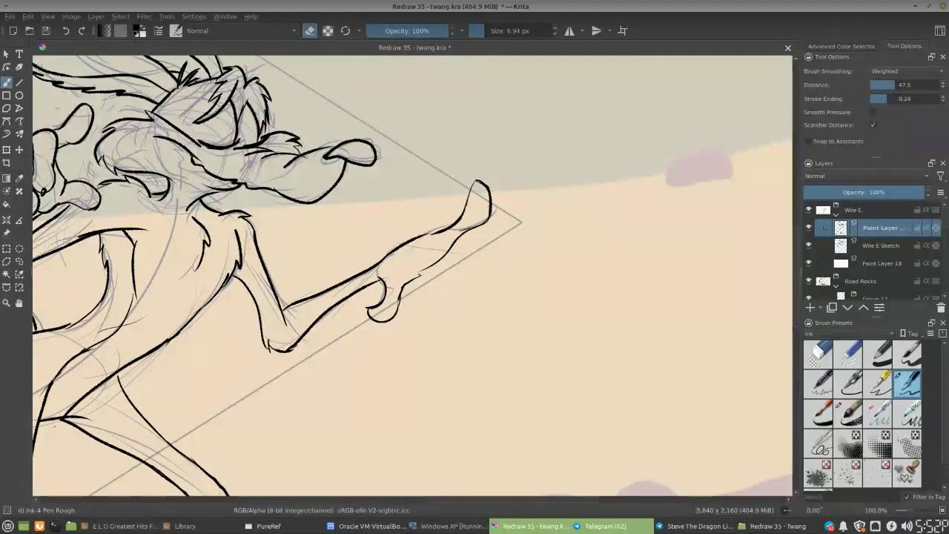
key("e")
left_click_drag(421, 270, 470, 233)
key("e")
key("e")
key("e")
key("e")
left_click_drag(434, 261, 464, 234)
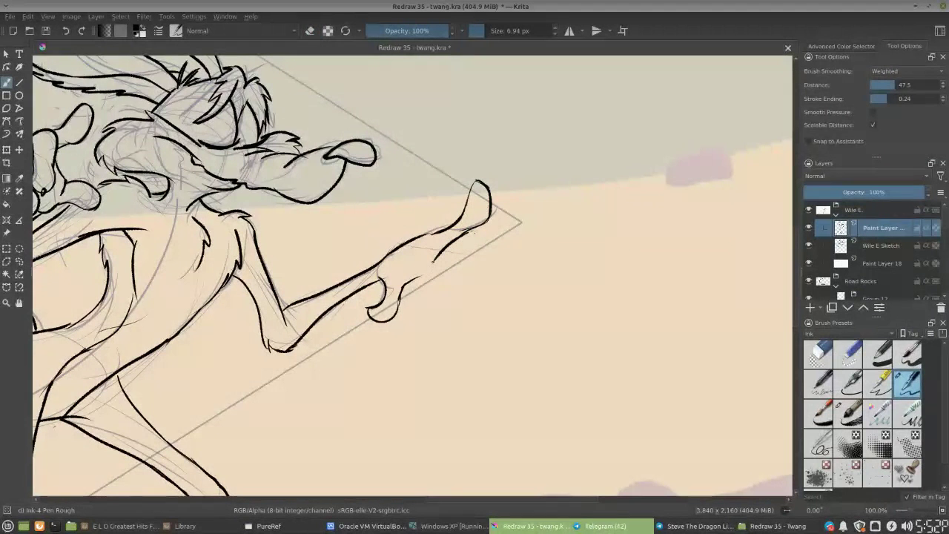
Ink a downward-hanging curled finger below the raised index finger of the outstretched hand
key("e")
key("e")
mouse_move(407, 283)
left_mouse_down()
mouse_move(474, 230)
mouse_move(439, 257)
left_mouse_up()
key("e")
key("e")
key("ctrl+z")
left_click_drag(473, 231, 480, 239)
key("ctrl+z")
mouse_move(464, 236)
left_mouse_down()
mouse_move(476, 249)
mouse_move(444, 289)
mouse_move(456, 290)
left_mouse_up()
key("ctrl+z")
mouse_move(467, 249)
left_mouse_down()
mouse_move(459, 290)
mouse_move(450, 258)
left_mouse_up()
key("e")
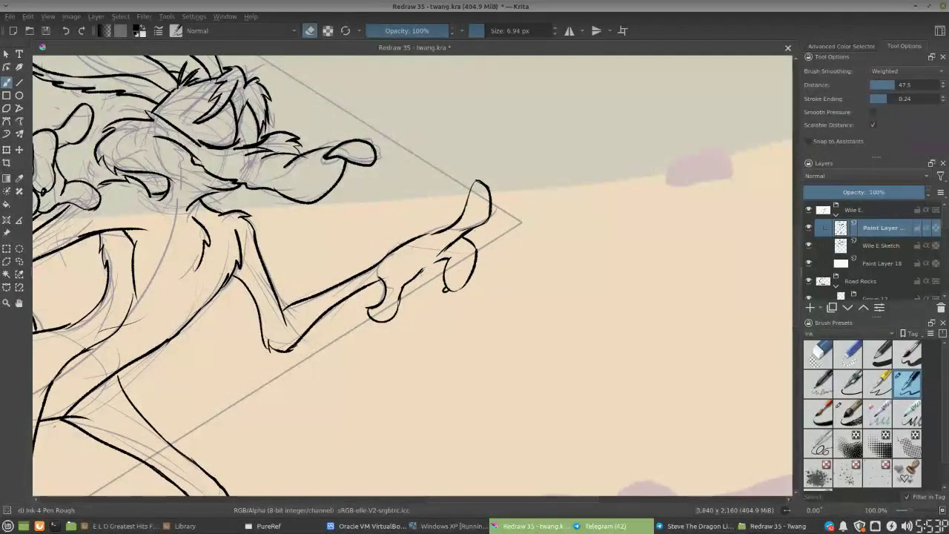
Join the palm's lower edge to the hanging finger and add its inner line and a second finger behind it
key("e")
left_click_drag(415, 275, 436, 260)
key("e")
left_click_drag(425, 272, 434, 264)
key("e")
key("e")
left_click_drag(449, 258, 445, 277)
key("e")
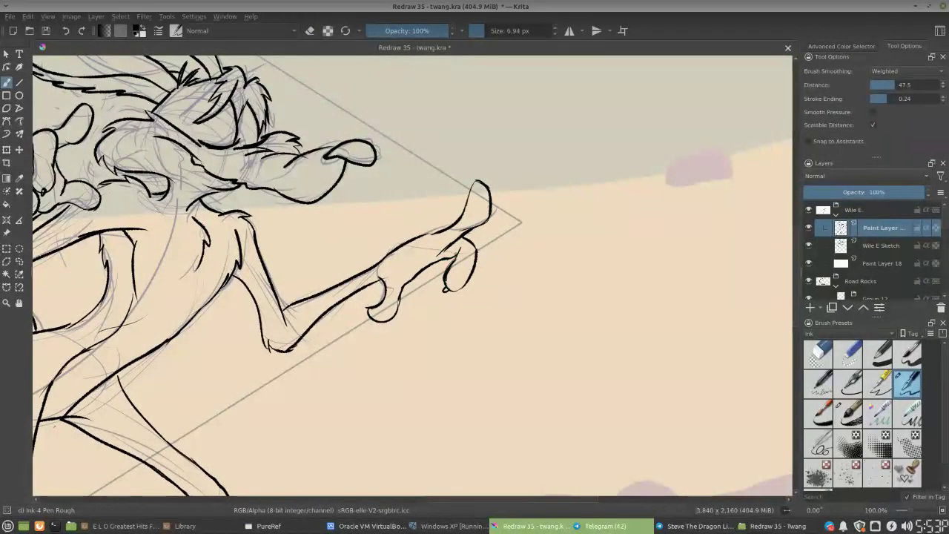
key("e")
left_click_drag(456, 260, 448, 282)
key("e")
mouse_move(470, 234)
left_mouse_down()
mouse_move(490, 234)
mouse_move(476, 274)
mouse_move(488, 259)
left_mouse_up()
Move the vlcsnap reference picture layer out of its group to the top of the layer stack, above the Wile E. group
key("minus")
key("minus")
left_click_drag(194, 202, 460, 262)
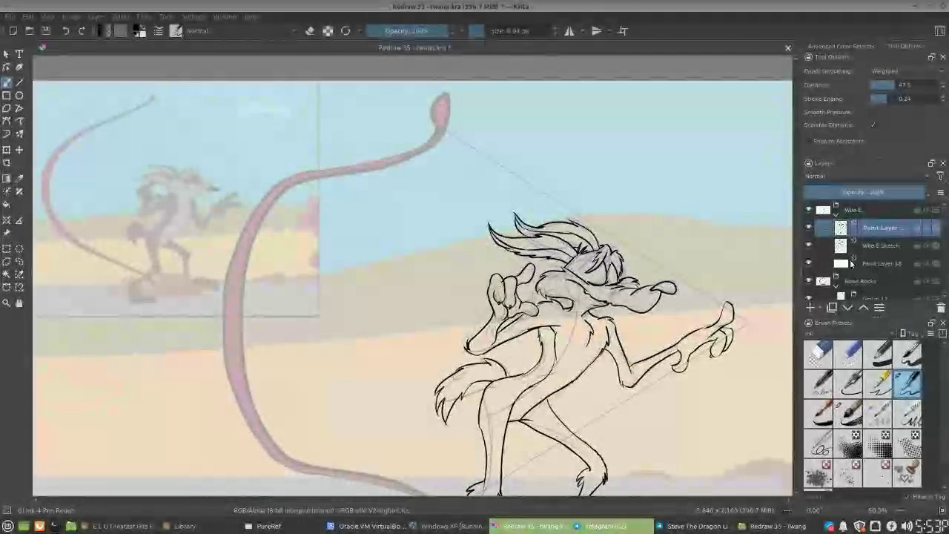
scroll(940, 251, "down", 5)
scroll(941, 251, "down", 5)
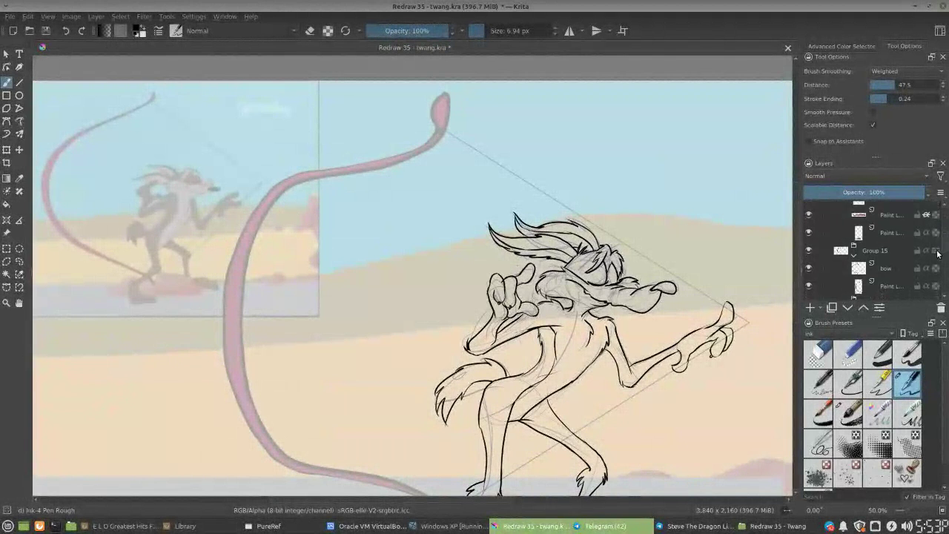
left_click_drag(890, 262, 879, 209)
scroll(945, 244, "up", 5)
scroll(945, 244, "down", 2)
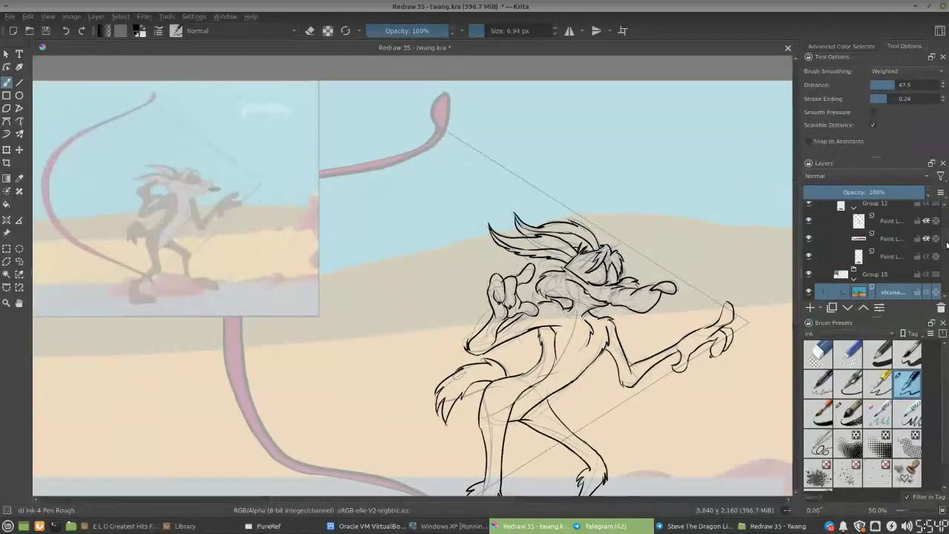
left_click_drag(900, 268, 893, 209)
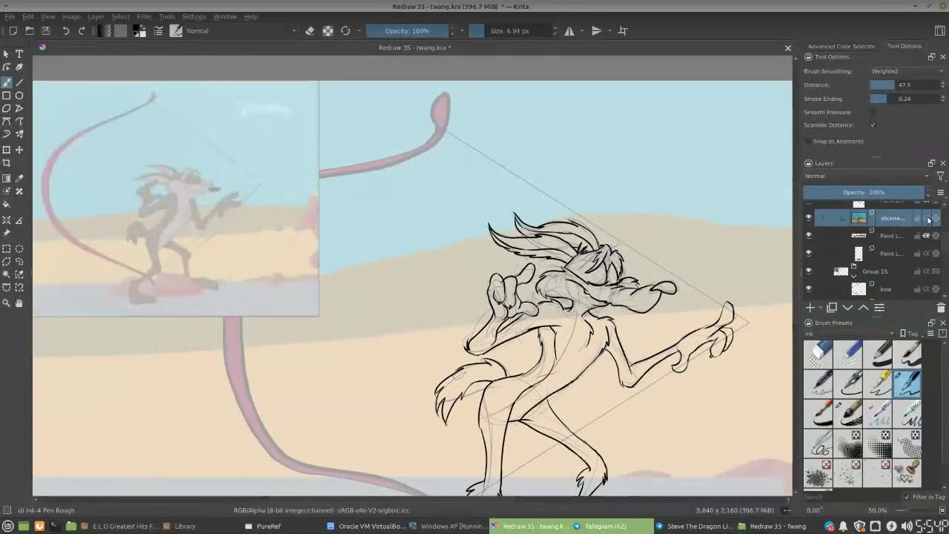
scroll(886, 226, "up", 3)
left_click_drag(881, 213, 880, 209)
left_click_drag(944, 245, 941, 219)
left_click_drag(875, 278, 860, 207)
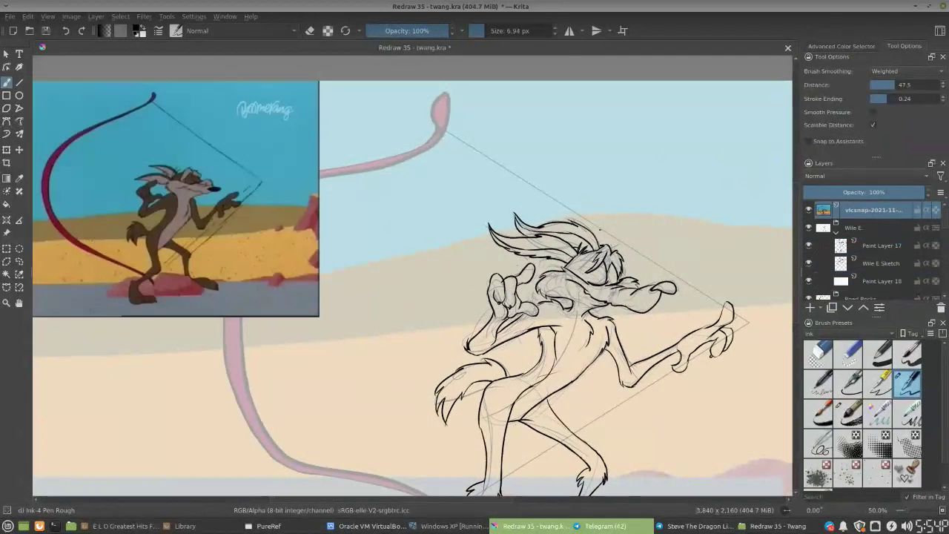
Scale up the reference picture from its lower corner until it reaches the inked figure, and return to the brush
key("ctrl+t")
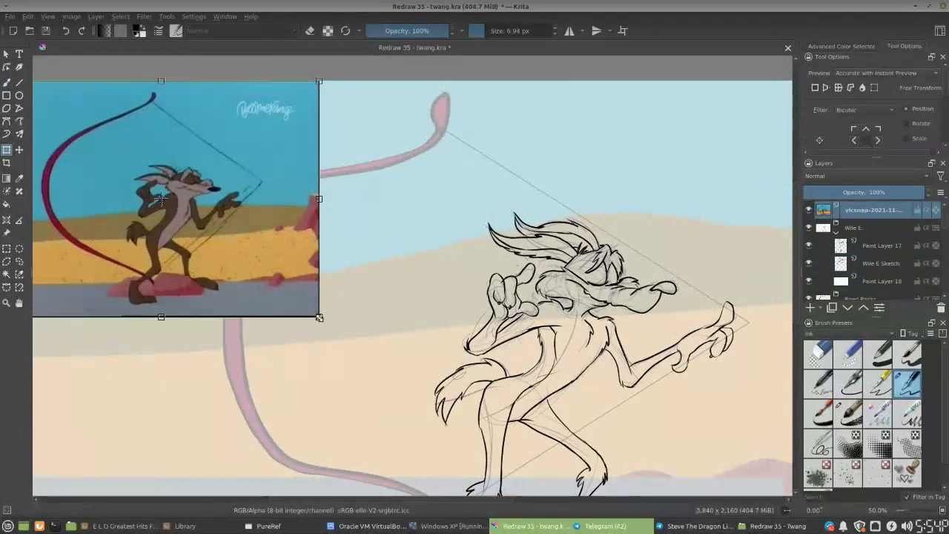
left_click_drag(359, 353, 505, 461)
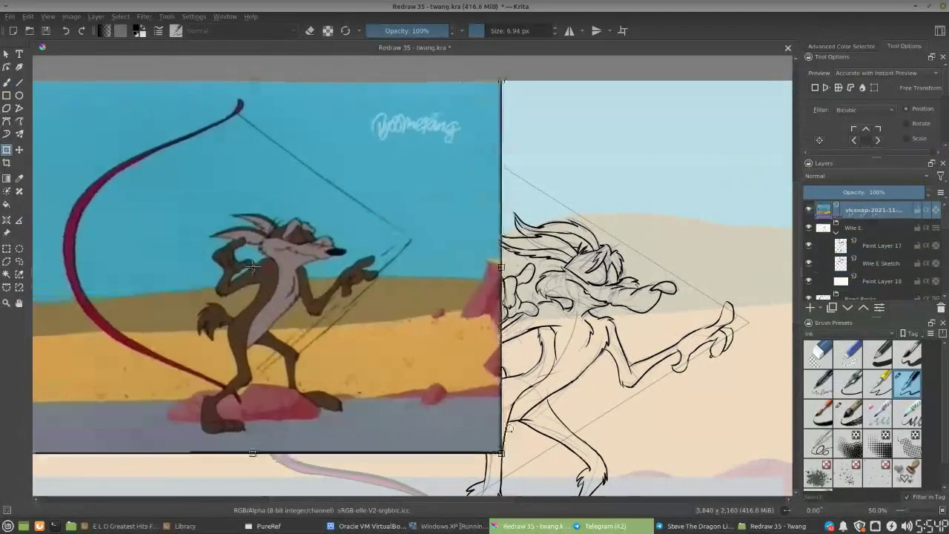
key("Return")
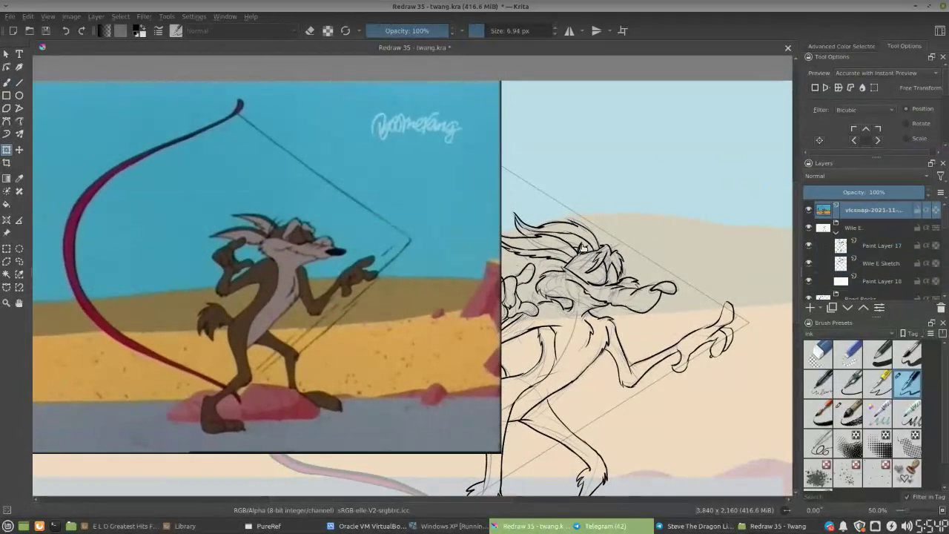
key("b")
Delete the inked fingers of the outstretched hand from the line art layer with a freehand selection, and deselect
left_click_drag(666, 335, 533, 296)
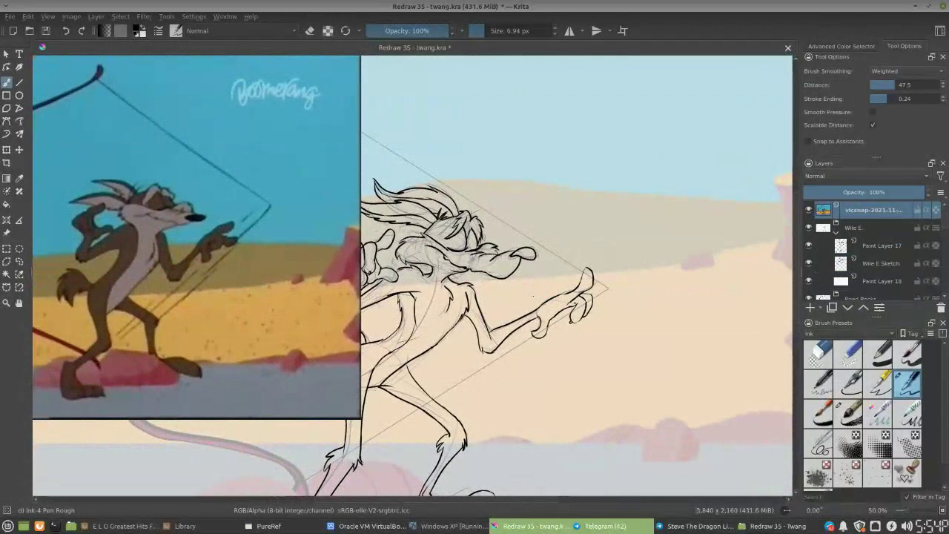
left_click(19, 261)
mouse_move(602, 286)
left_mouse_down()
mouse_move(553, 291)
mouse_move(606, 283)
left_mouse_up()
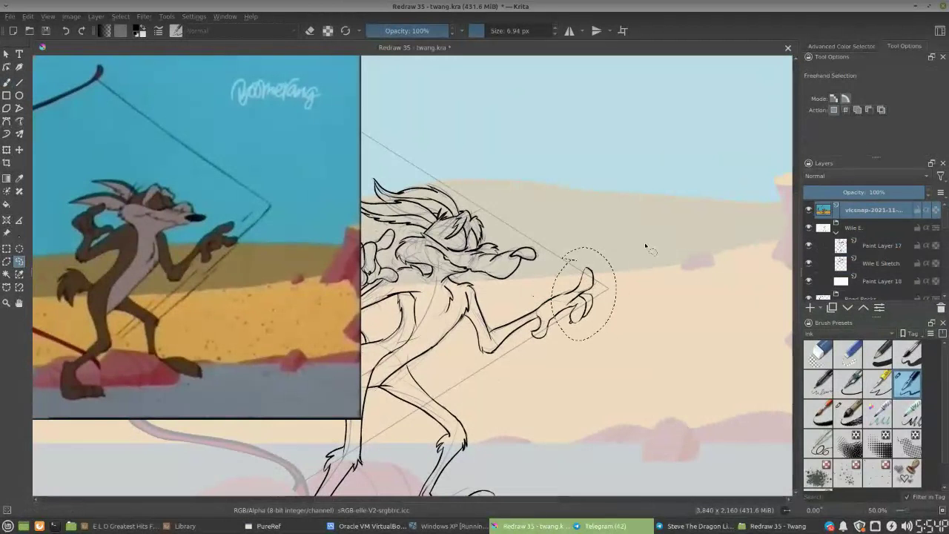
left_click(869, 253)
key("Delete")
key("ctrl+shift+a")
key("b")
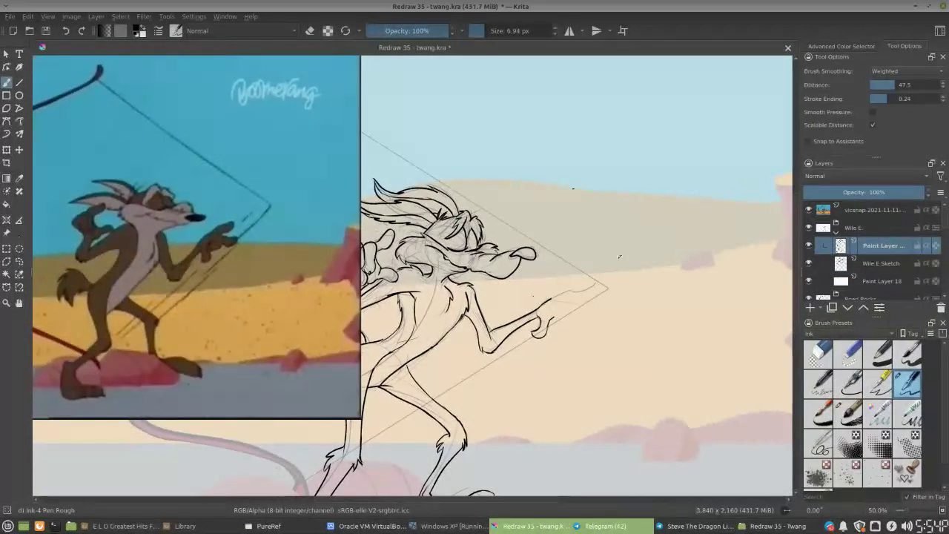
Ink the extended index finger of the outstretched hand, pointing forward from the wrist as in the reference picture
key("ctrl+plus")
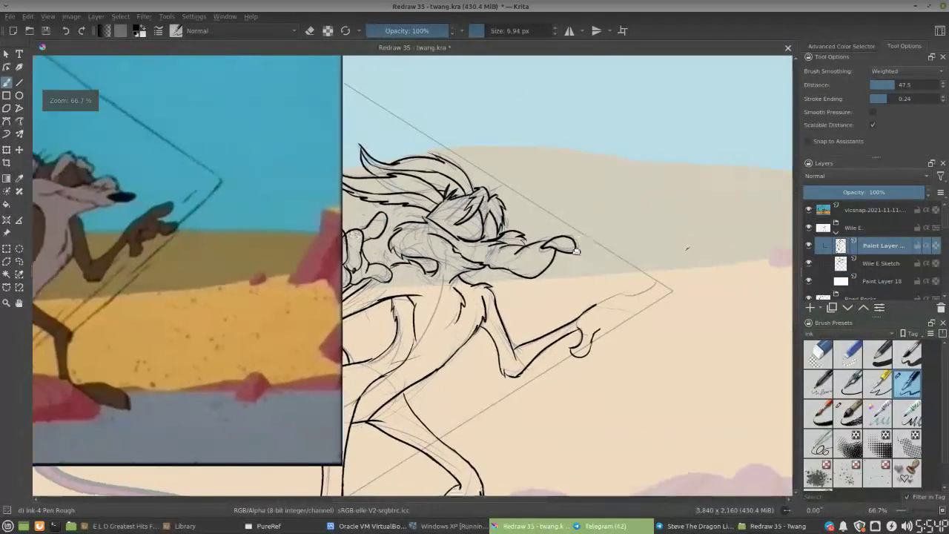
left_click_drag(568, 278, 558, 233)
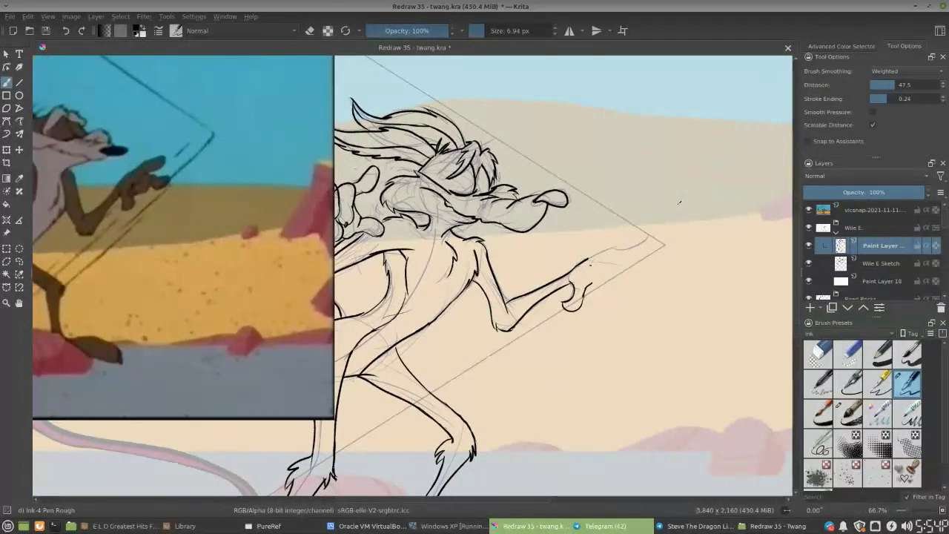
key("e")
key("e")
key("e")
key("e")
left_click(120, 17)
left_click(135, 38)
left_click_drag(587, 259, 659, 242)
key("ctrl+z")
left_click_drag(604, 251, 651, 236)
mouse_move(613, 268)
left_mouse_down()
mouse_move(621, 245)
mouse_move(651, 237)
left_mouse_up()
key("ctrl+z")
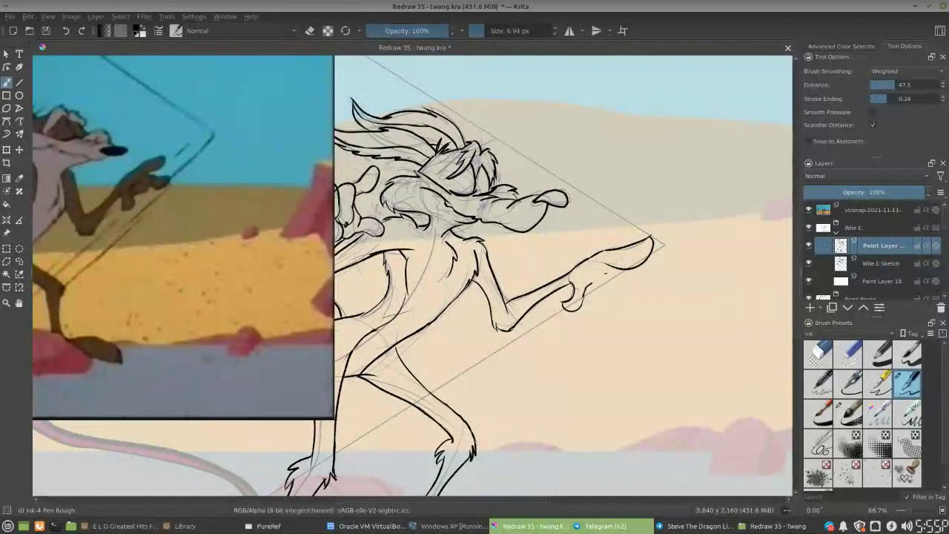
Redraw the index finger's underside to make it slimmer and ink the curled middle finger beneath it
left_click_drag(600, 271, 588, 277)
key("ctrl+z")
key("ctrl+z")
left_click_drag(650, 238, 601, 268)
key("ctrl+z")
key("ctrl+z")
left_click_drag(649, 239, 597, 271)
key("ctrl+z")
key("ctrl+z")
mouse_move(629, 264)
left_mouse_down()
mouse_move(623, 282)
mouse_move(593, 280)
mouse_move(610, 287)
left_mouse_up()
key("ctrl+z")
key("e")
key("e")
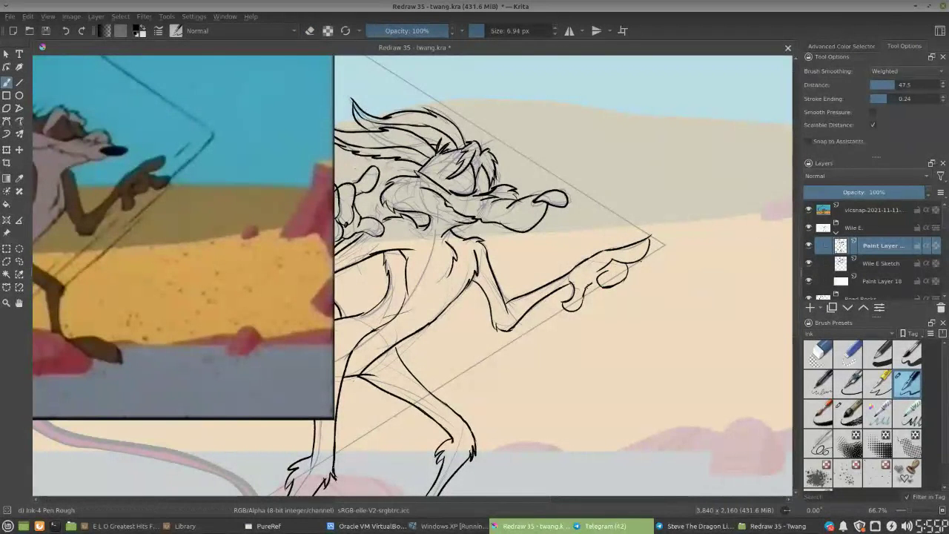
Ink the palm edge between the thumb and the curled finger and reshape the thumb's contour
mouse_move(585, 292)
left_mouse_down()
mouse_move(603, 272)
mouse_move(589, 284)
left_mouse_up()
key("ctrl+z")
key("ctrl+z")
key("e")
key("e")
mouse_move(577, 287)
left_mouse_down()
mouse_move(560, 310)
mouse_move(577, 292)
left_mouse_up()
key("e")
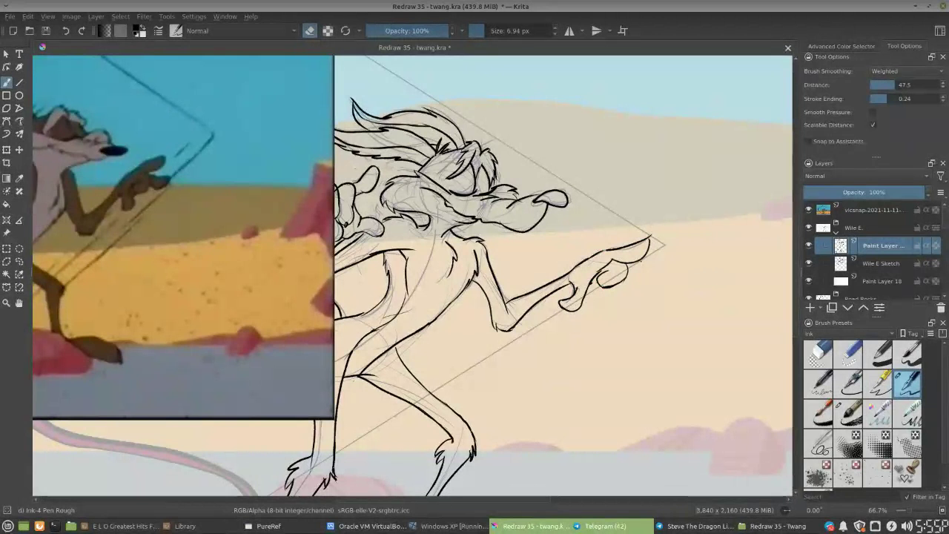
Ink the outermost finger extending forward beneath the index finger and clean up where it meets the curled finger
key("e")
mouse_move(644, 257)
left_mouse_down()
mouse_move(659, 280)
mouse_move(637, 287)
left_mouse_up()
key("ctrl+z")
key("ctrl+z")
mouse_move(643, 263)
left_mouse_down()
mouse_move(631, 269)
mouse_move(635, 285)
mouse_move(624, 284)
mouse_move(633, 287)
left_mouse_up()
key("e")
key("e")
left_click_drag(648, 286, 630, 287)
key("e")
key("e")
key("ctrl+z")
key("e")
key("e")
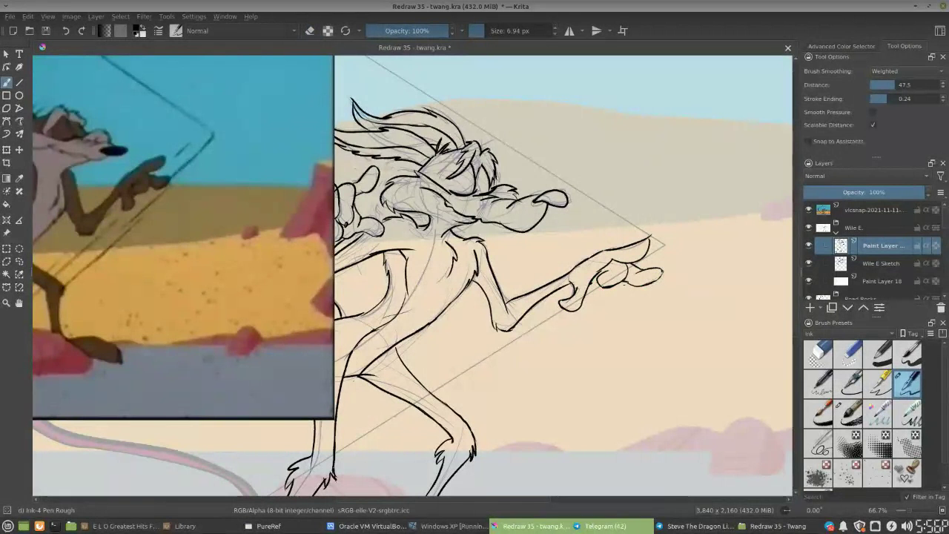
Add small pointed nails to the tips of the index finger, thumb and outermost finger
key("e")
key("e")
key("e")
left_click_drag(649, 238, 650, 251)
key("e")
key("e")
key("e")
left_click_drag(558, 310, 564, 305)
key("e")
key("e")
key("e")
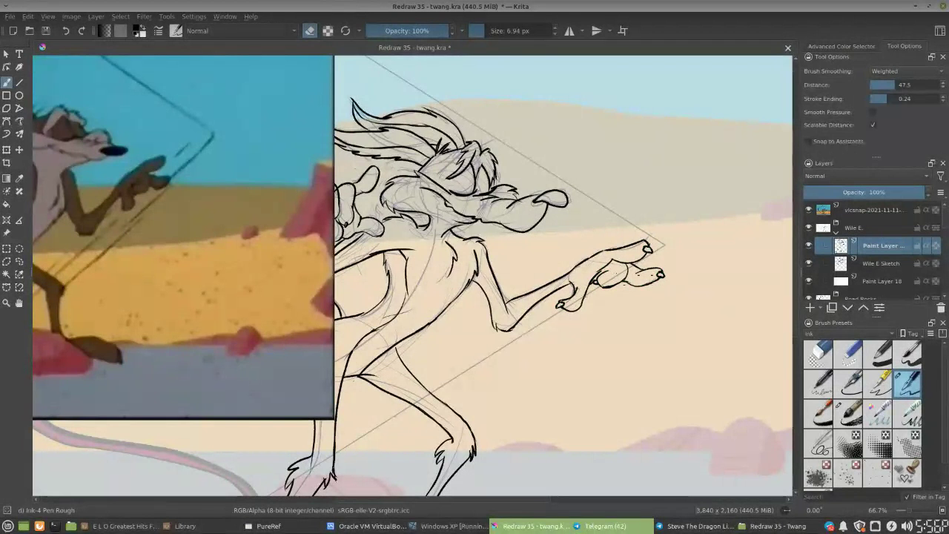
Erase and redraw the lower edge of the outermost finger from its nail back to the curled finger
key("e")
left_click_drag(660, 281, 634, 283)
key("ctrl+z")
key("ctrl+z")
key("e")
left_click_drag(627, 280, 636, 285)
key("e")
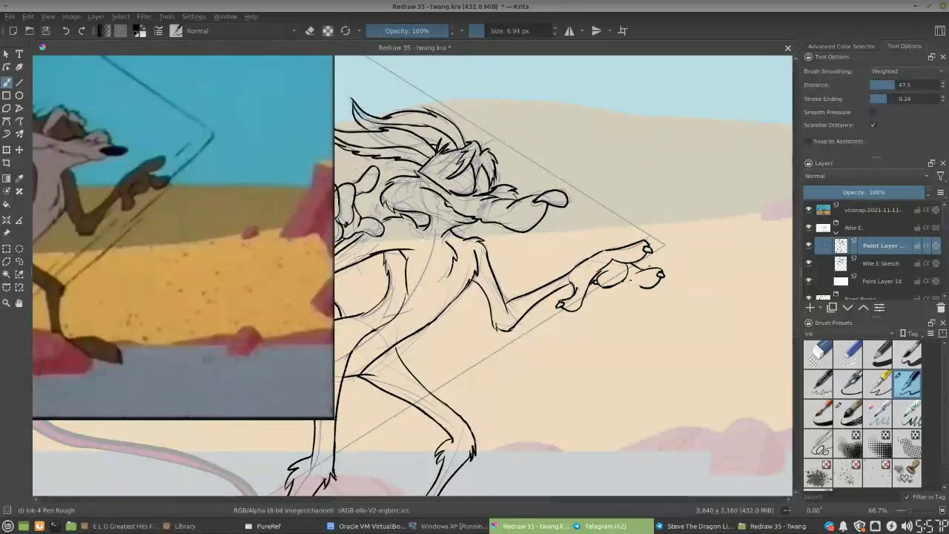
mouse_move(629, 280)
left_mouse_down()
mouse_move(646, 286)
mouse_move(635, 284)
left_mouse_up()
key("ctrl+z")
key("e")
key("e")
key("e")
key("e")
key("e")
Refine the curled middle finger's lower edge and clean up its knuckle line below the index finger
left_click_drag(603, 287, 624, 278)
key("e")
left_click_drag(612, 288, 620, 287)
key("e")
left_click_drag(602, 289, 617, 285)
key("e")
key("e")
key("e")
key("e")
left_click_drag(615, 259, 604, 267)
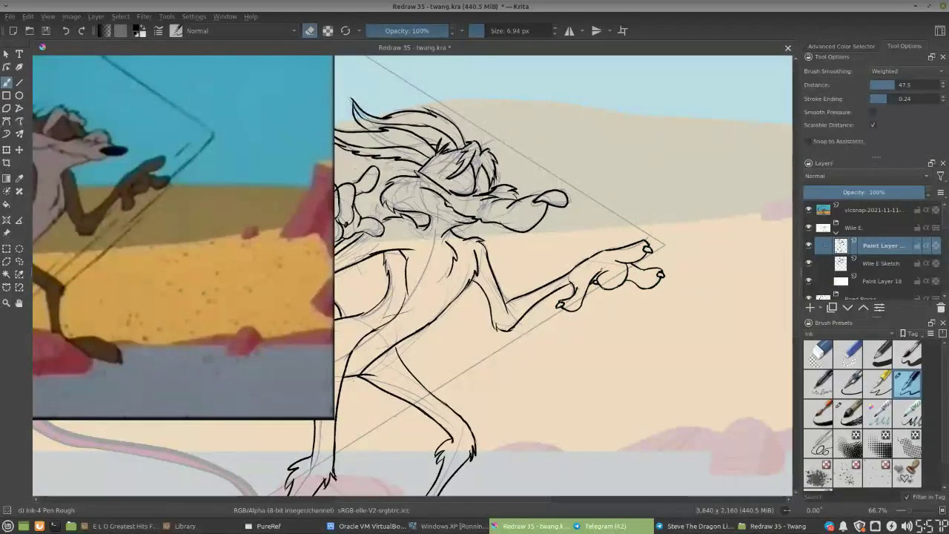
Rework the curled middle finger's knuckle line and re-ink the upper edge of the index finger
key("e")
key("ctrl+z")
left_click_drag(602, 269, 617, 261)
key("e")
key("e")
key("e")
left_click_drag(614, 250, 642, 240)
key("e")
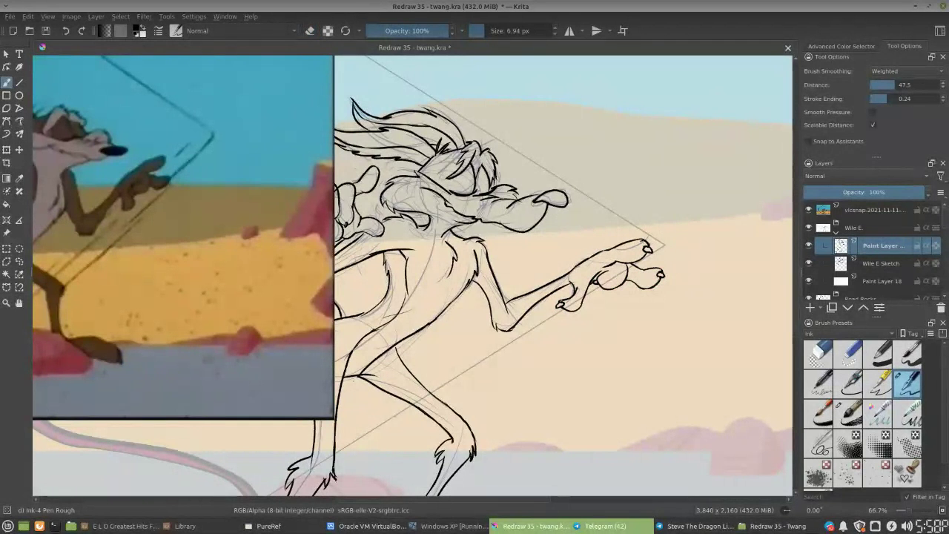
Touch up the ink along the thumb's edge beside its nail
key("e")
key("e")
mouse_move(560, 304)
left_mouse_down()
mouse_move(582, 287)
mouse_move(563, 300)
mouse_move(575, 293)
left_mouse_up()
key("e")
key("e")
key("e")
key("e")
key("e")
Redraw the back of the outstretched hand as one clean line from the wrist to the index finger
left_click_drag(580, 264, 616, 248)
key("e")
left_click_drag(573, 270, 627, 244)
key("ctrl+z")
left_click_drag(575, 266, 631, 237)
key("e")
mouse_move(577, 265)
left_mouse_down()
mouse_move(591, 255)
mouse_move(599, 268)
left_mouse_up()
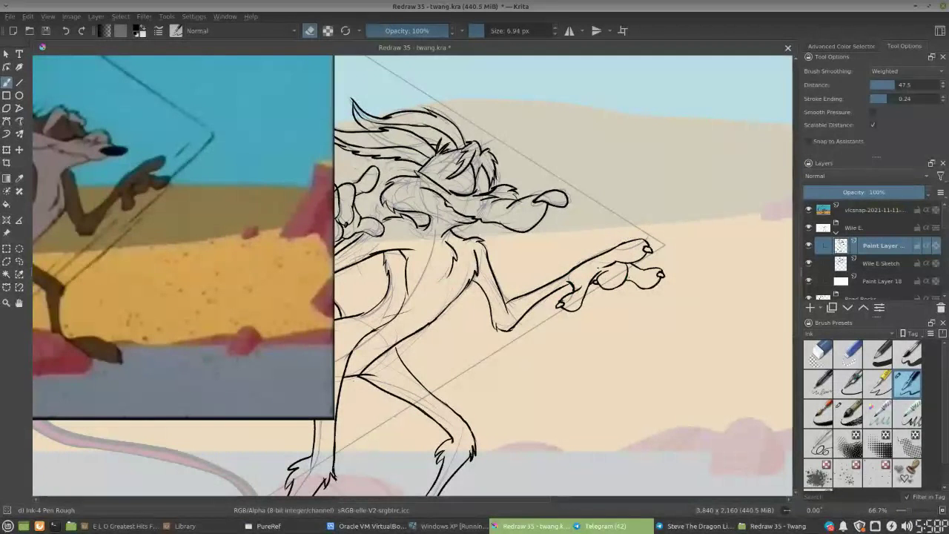
Undo the last two touch-ups on the outstretched hand
key("e")
key("e")
key("e")
key("ctrl+z")
key("e")
key("e")
key("ctrl+z")
key("e")
Save the document and hide the reference picture layer
key("minus")
key("minus")
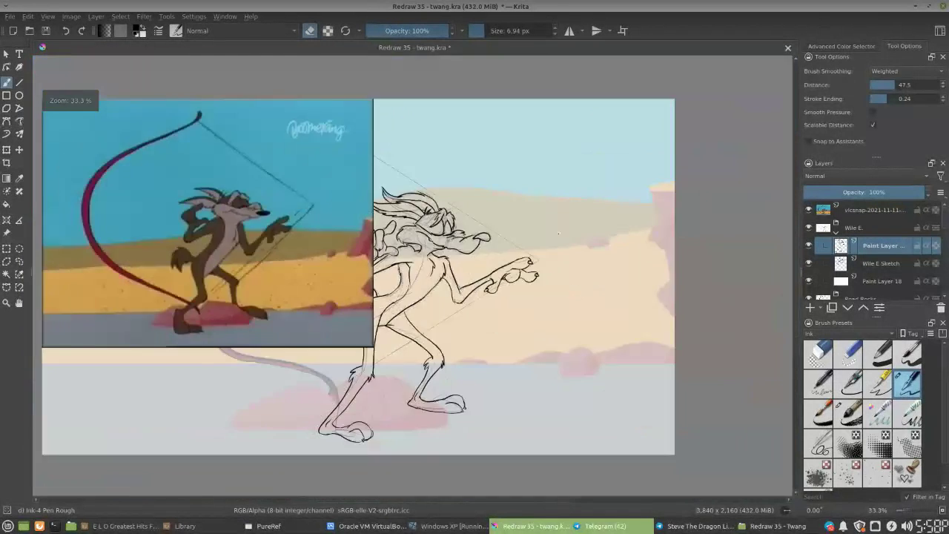
key("ctrl+s")
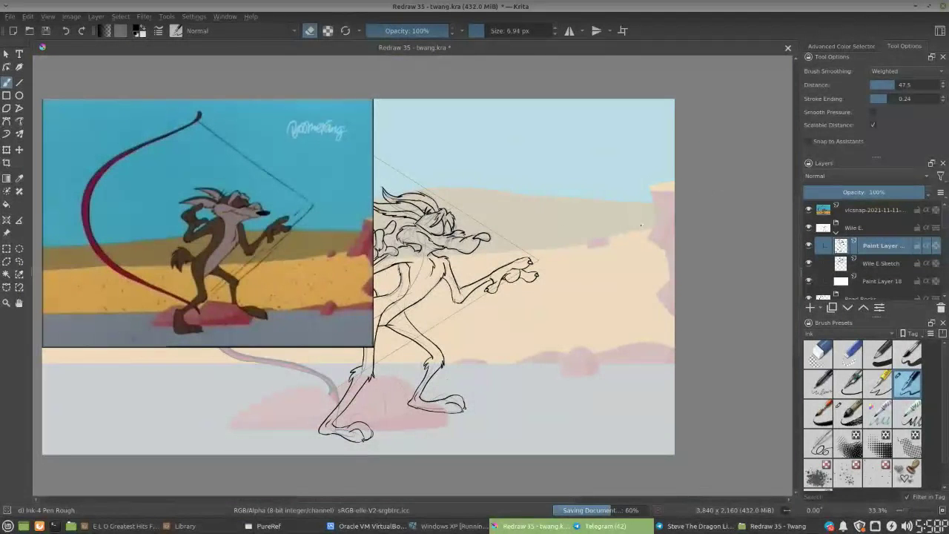
left_click(809, 210)
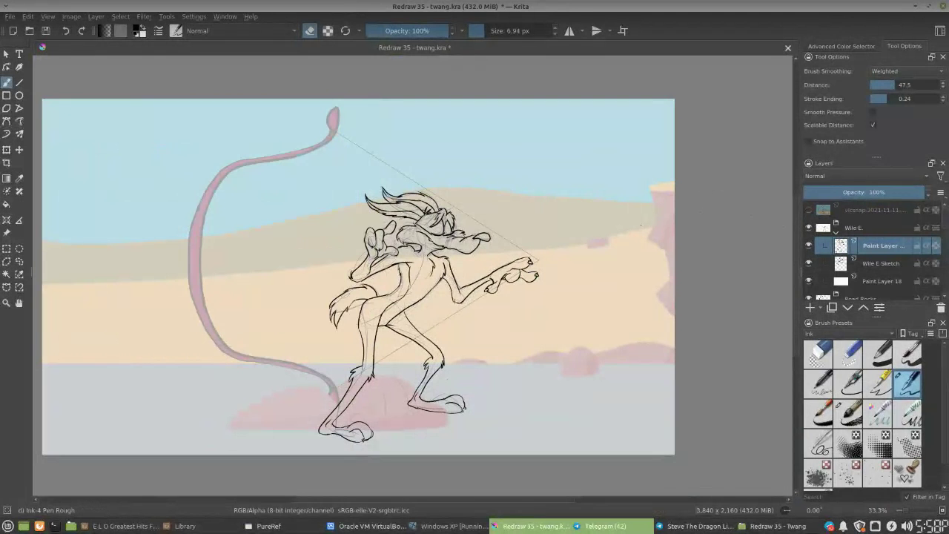
Try redrawing the upper edge of the tail and undo the strokes
key("ctrl+plus")
key("ctrl+plus")
left_click_drag(448, 248, 562, 207)
key("e")
key("e")
key("e")
mouse_move(399, 254)
left_mouse_down()
mouse_move(425, 246)
mouse_move(366, 278)
left_mouse_up()
key("ctrl+z")
key("ctrl+z")
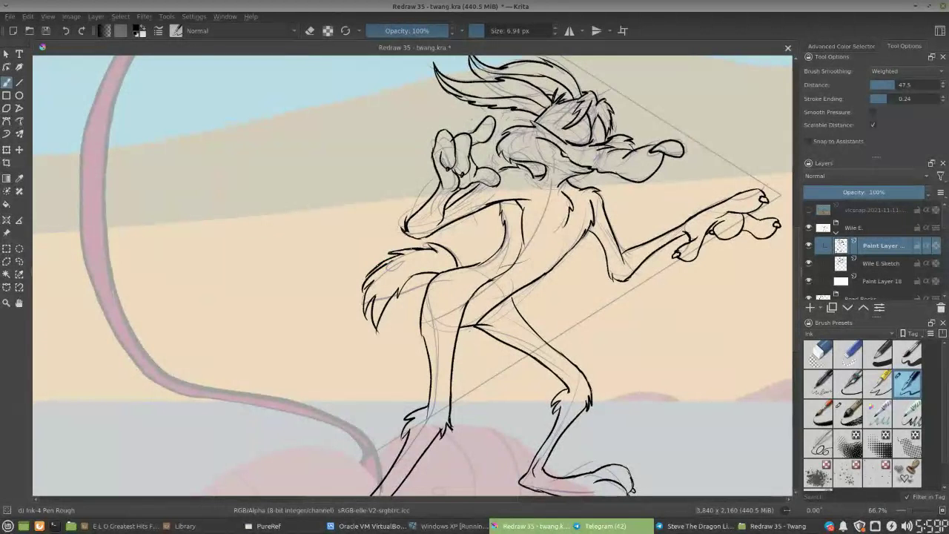
Erase the stray ink near the elbow of the raised arm
key("e")
left_click_drag(430, 236, 412, 238)
key("minus")
key("minus")
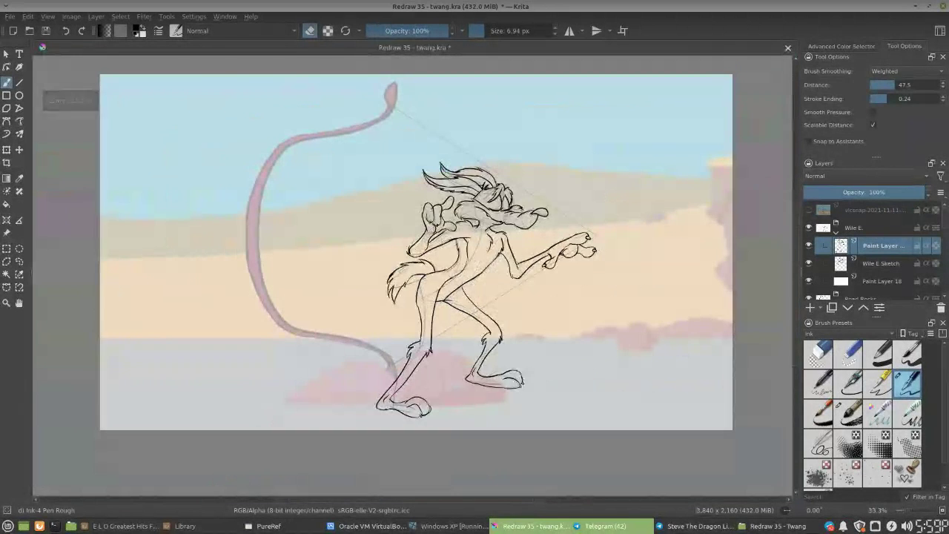
Hide the Wile E Sketch layer and add a new paint layer above it, beneath the line art
left_click(808, 262)
left_click(865, 263)
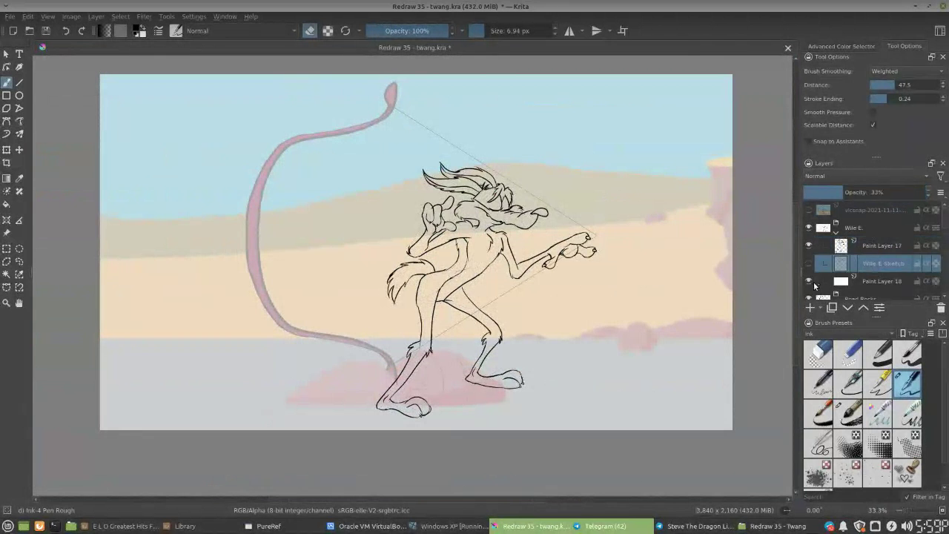
left_click(820, 285)
left_click(860, 265)
left_click(811, 307)
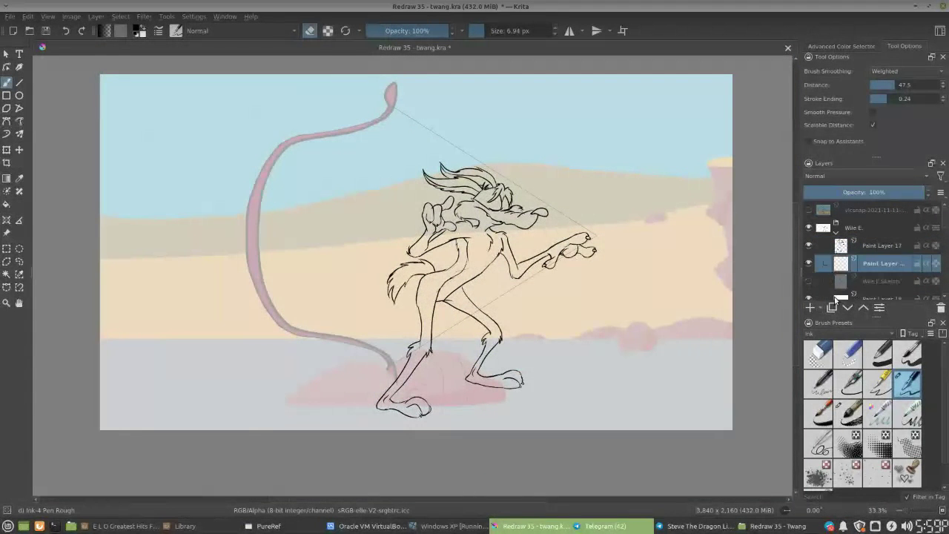
Show the reference picture, sample the coyote's dark brown fur colour, and hide the picture again
left_click(809, 209)
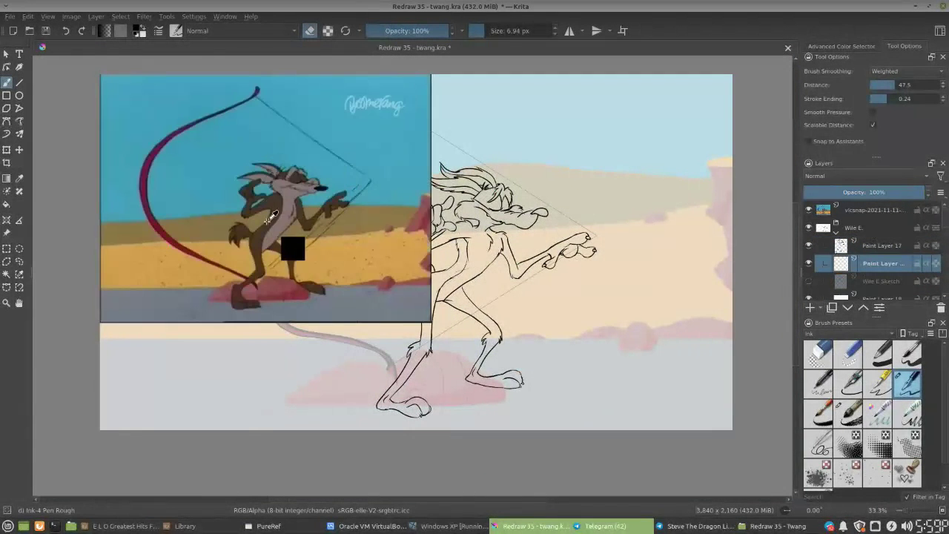
key("e")
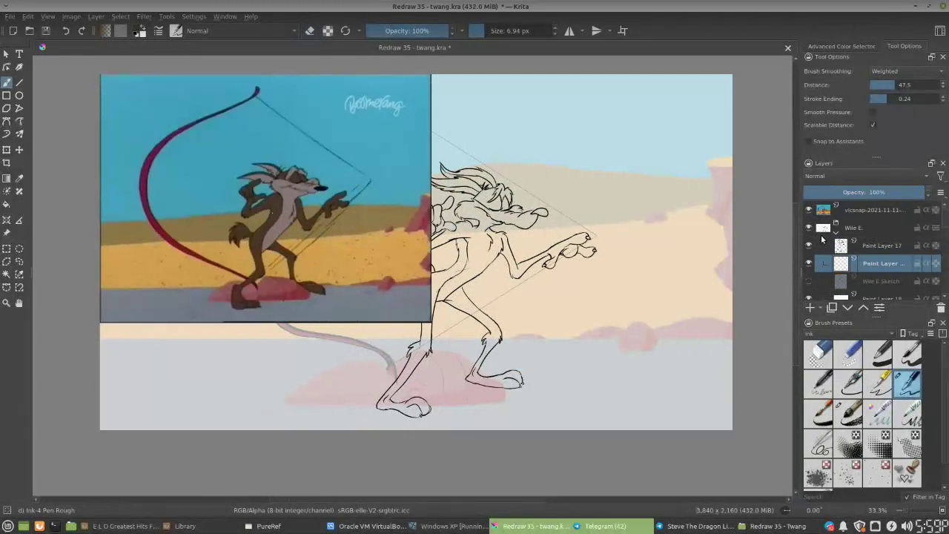
left_click(809, 209)
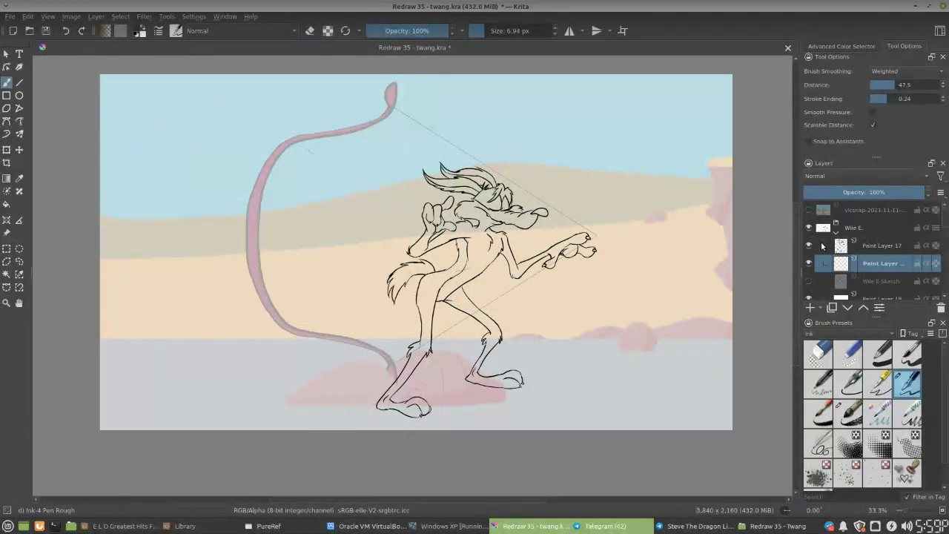
Try an orange-brown from the pop-up colour wheel as the painting colour
left_click(6, 204)
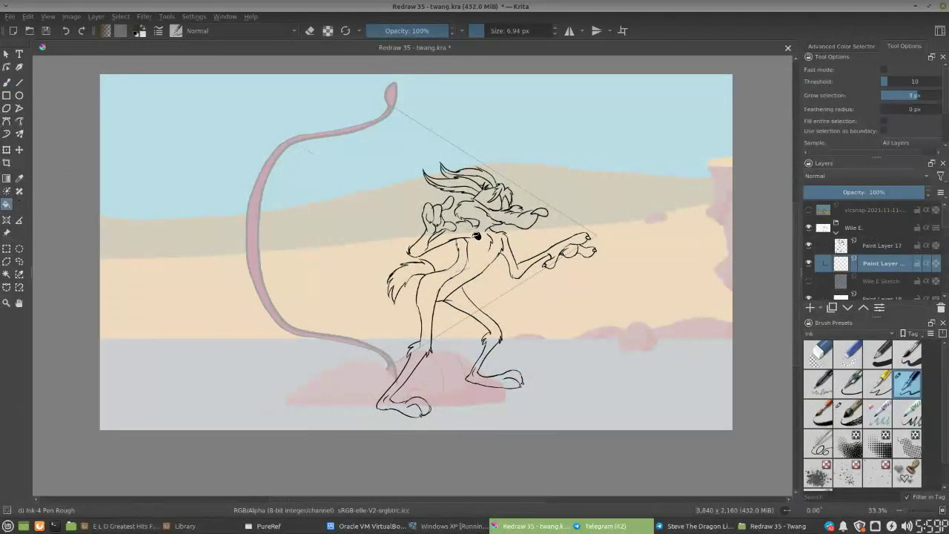
key("ctrl+plus")
key("ctrl+plus")
left_click_drag(458, 202, 448, 230)
key("b")
right_click(493, 200)
left_click(495, 201)
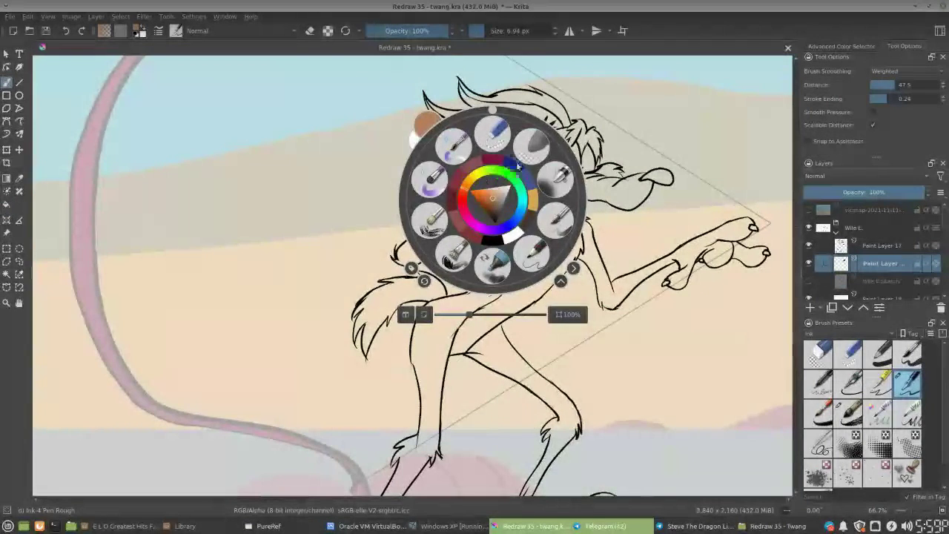
right_click(524, 153)
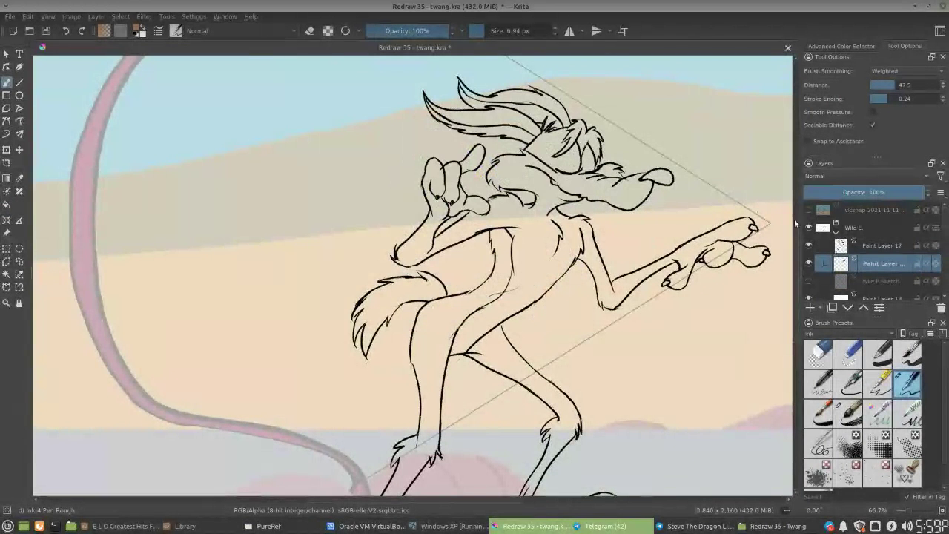
Sample the dark brown fur colour from the reference picture and fill the dark part of both ears with it
left_click(809, 210)
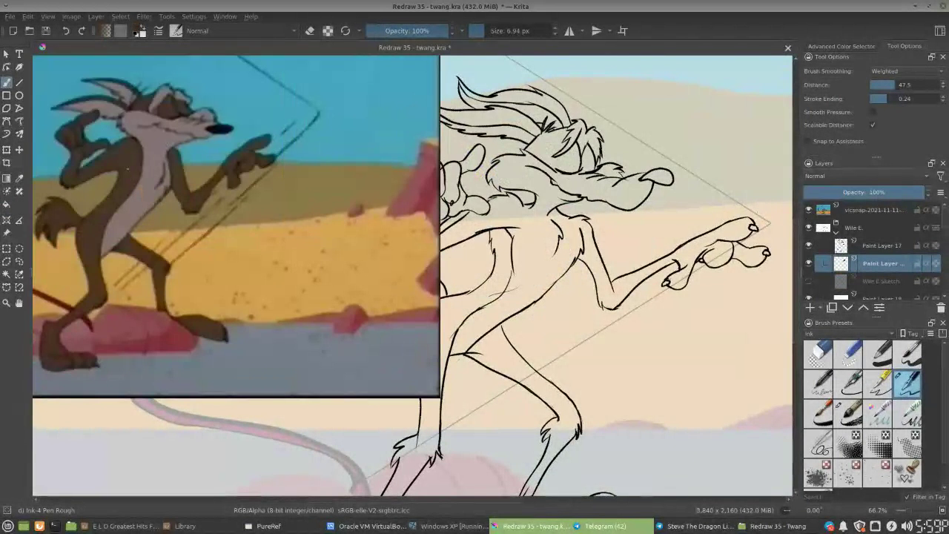
left_click(809, 209)
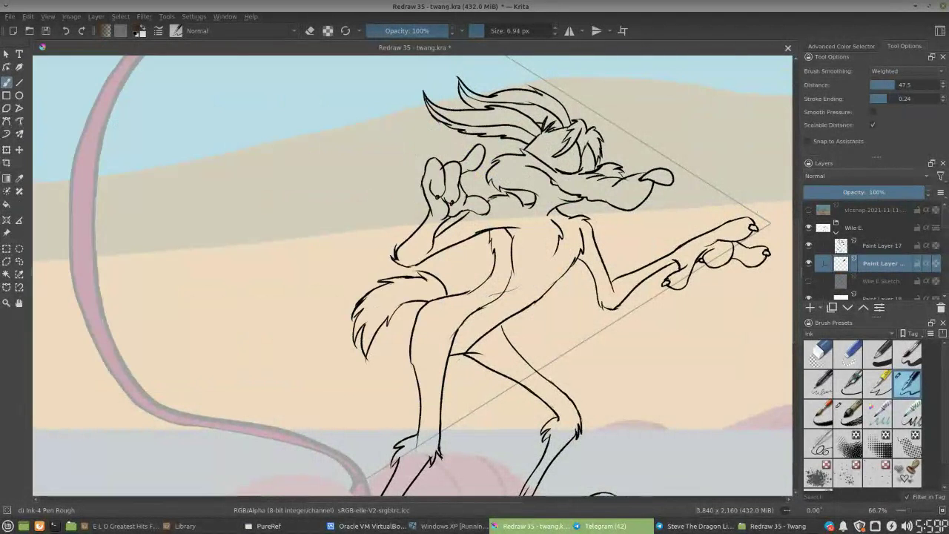
left_click(6, 203)
left_click(545, 146)
key("ctrl+z")
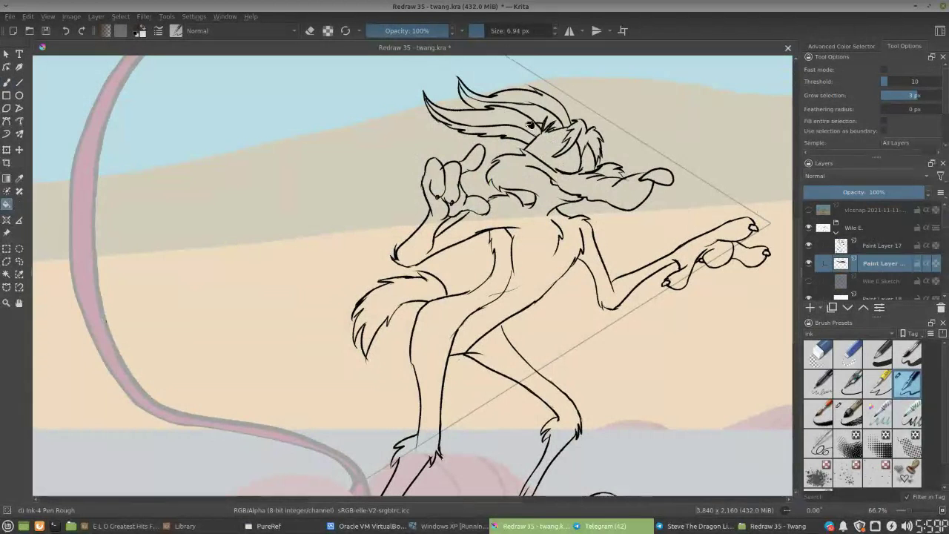
left_click(527, 128)
left_click(554, 111)
key("b")
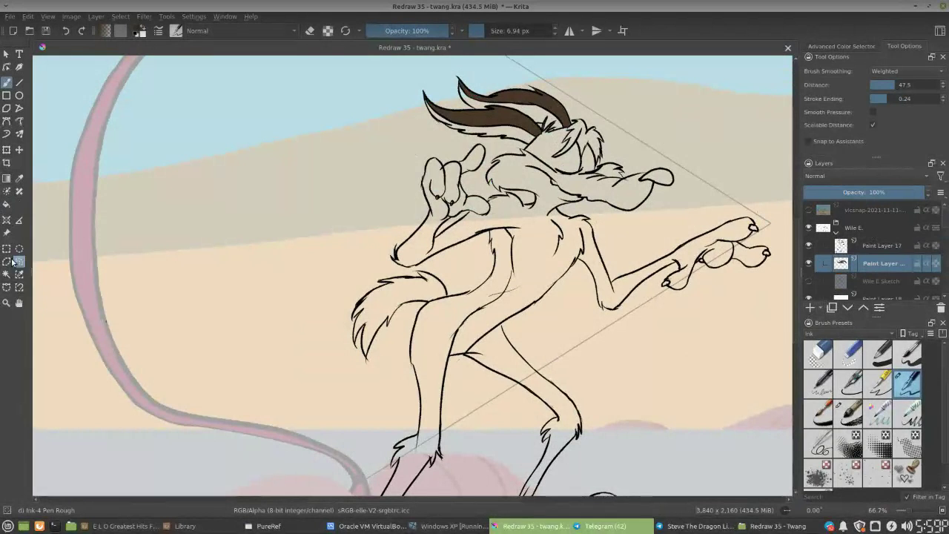
Ink the missing lower outline of the nearer eye in black on Paint Layer 17
left_click(7, 204)
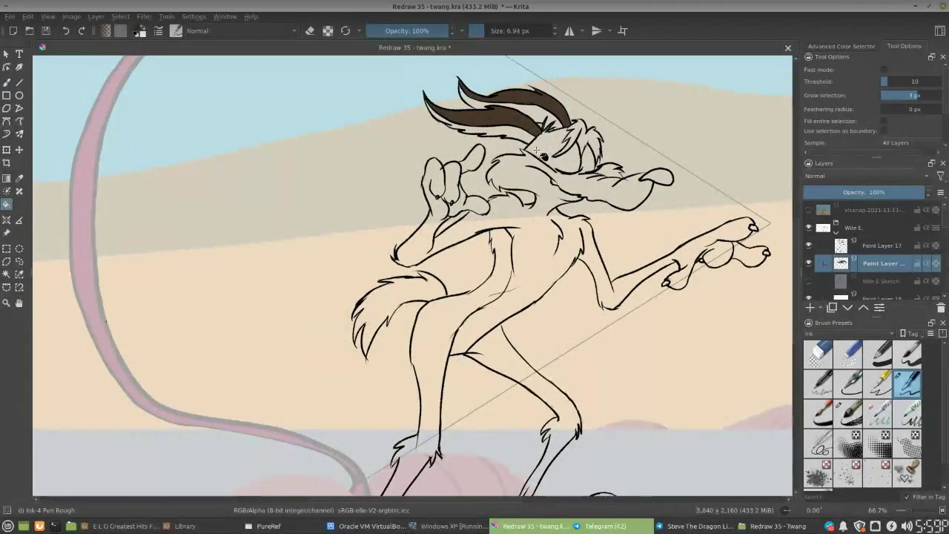
key("b")
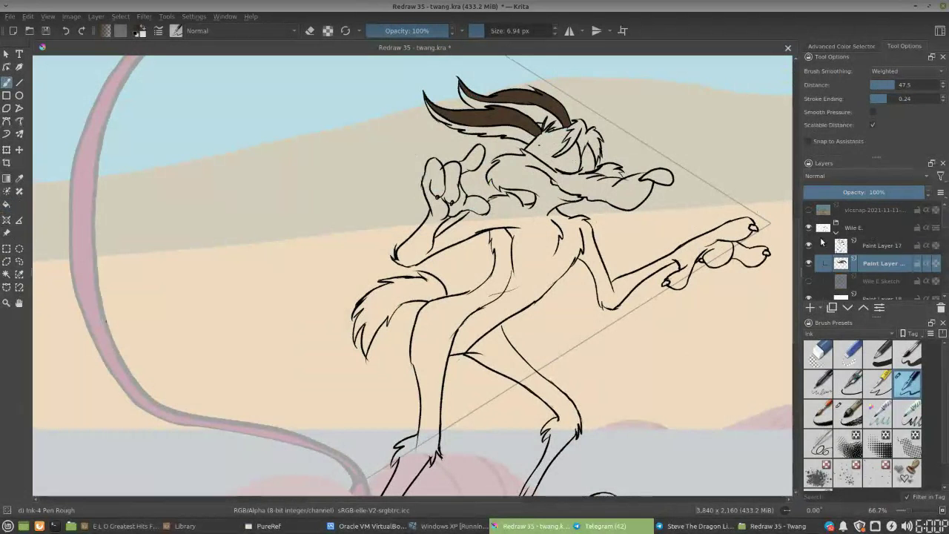
left_click(872, 246)
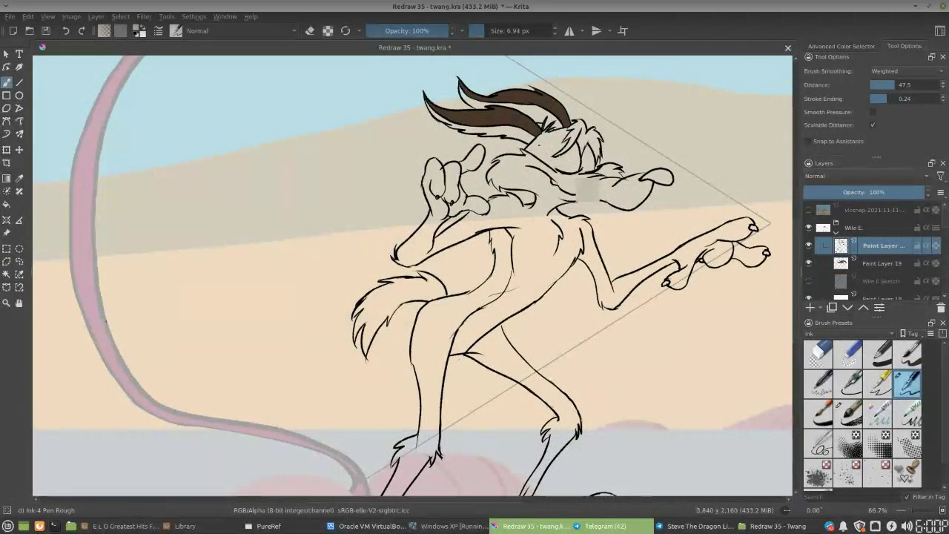
left_click_drag(561, 155, 556, 171)
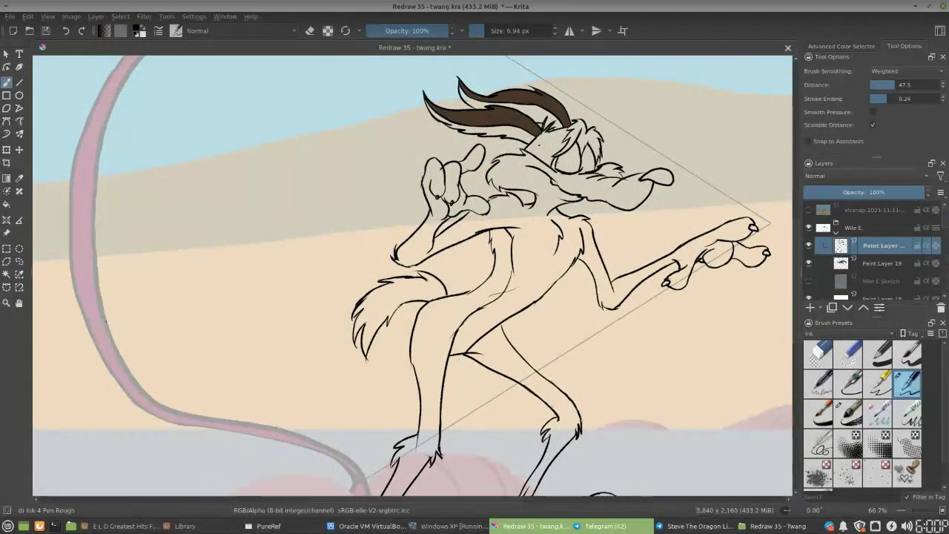
key("e")
key("e")
Resample the ears' dark brown, set Paint Layer 18's opacity to 100%, and make Paint Layer 19 active
key("ctrl")
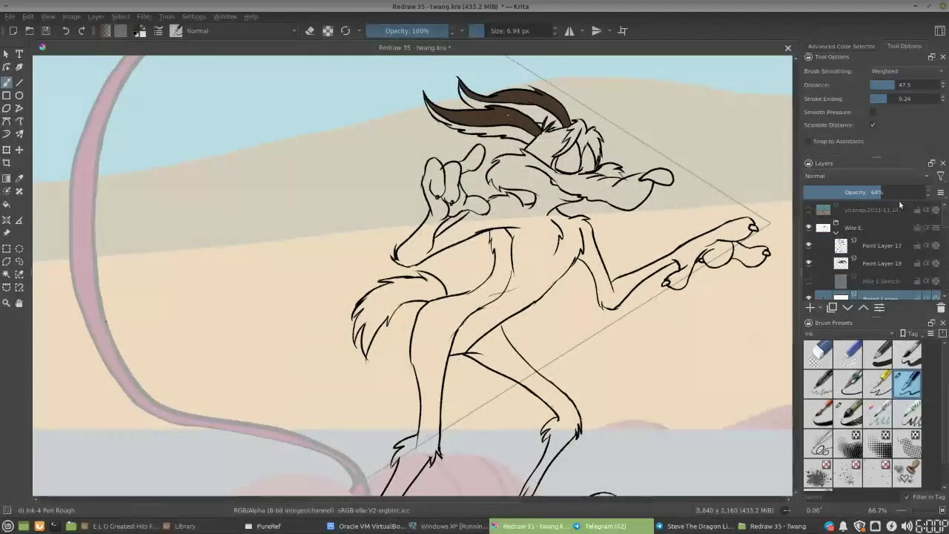
left_click(879, 296)
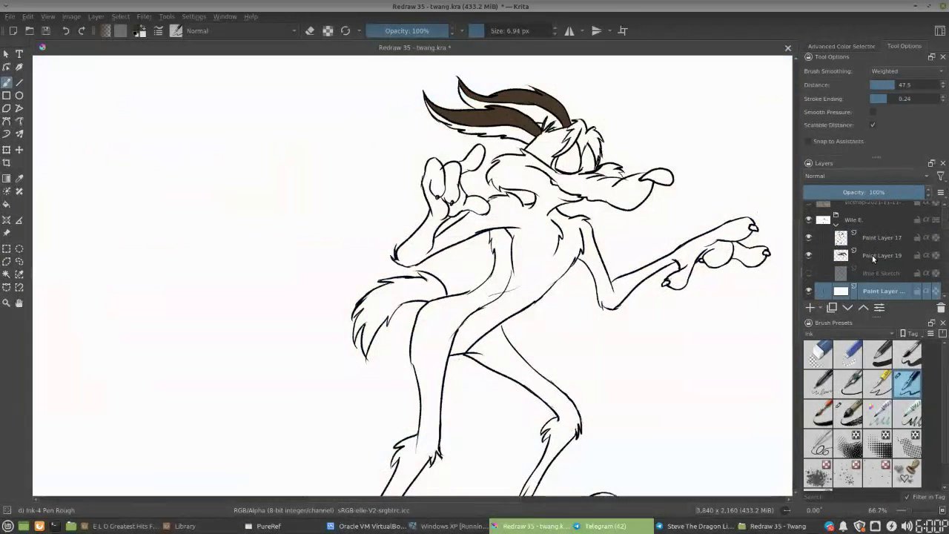
left_click(879, 255)
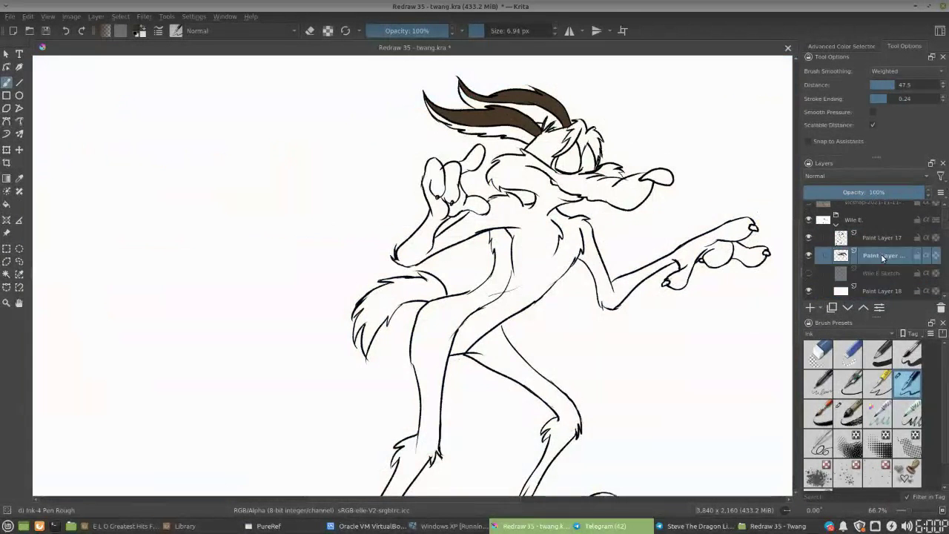
Try to fill the outstretched arm with dark brown on Paint Layer 19 and undo the fill
left_click(7, 203)
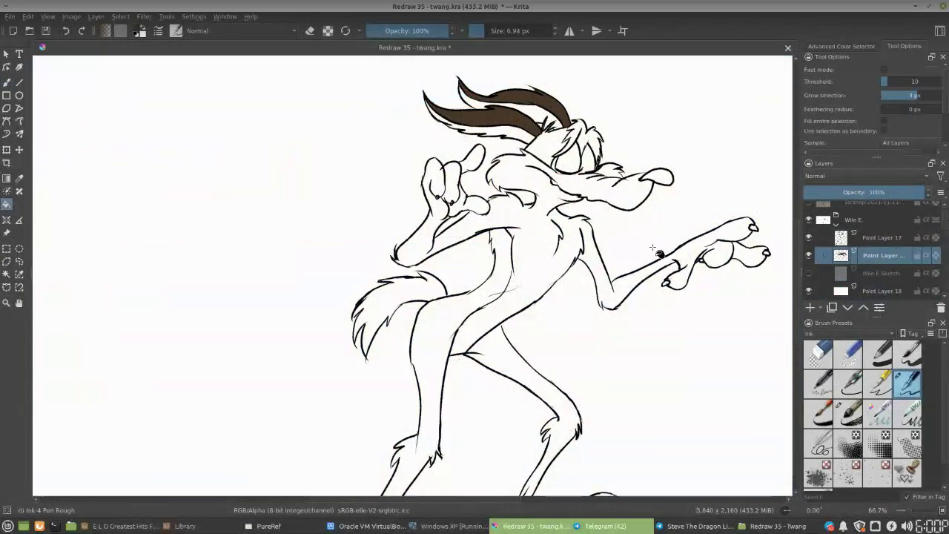
left_click(605, 271)
key("ctrl+z")
key("b")
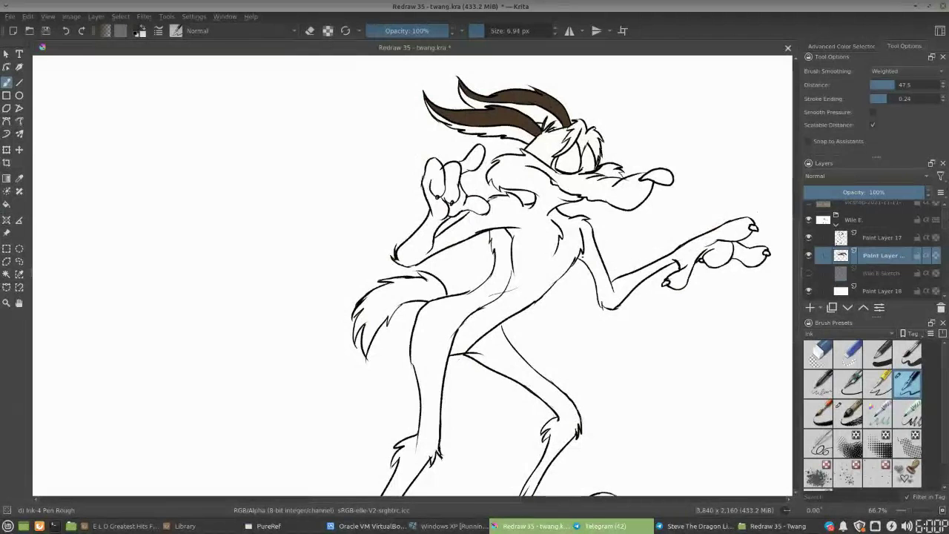
Close off the upper arm with a short dark brown line, then fill the outstretched arm, hand and outermost finger
left_click_drag(595, 242, 588, 253)
left_click(7, 204)
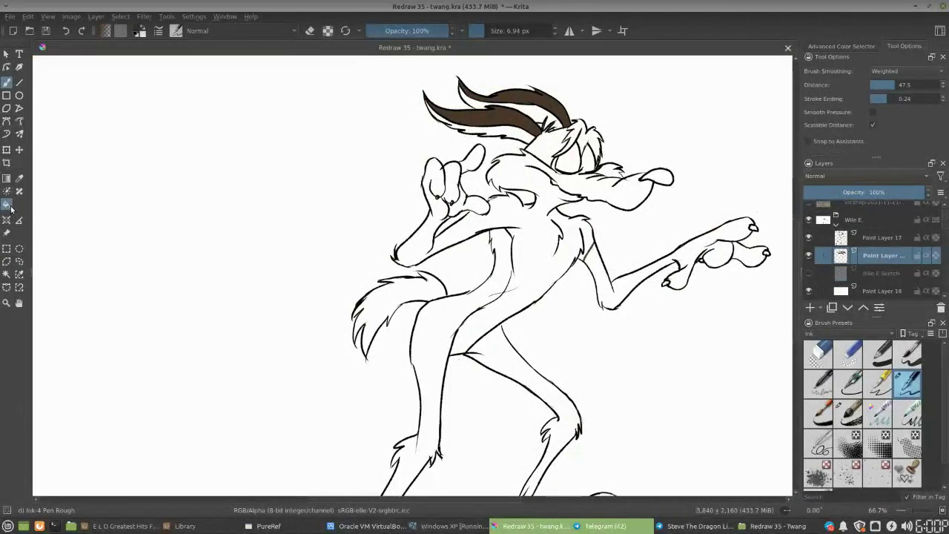
left_click(608, 277)
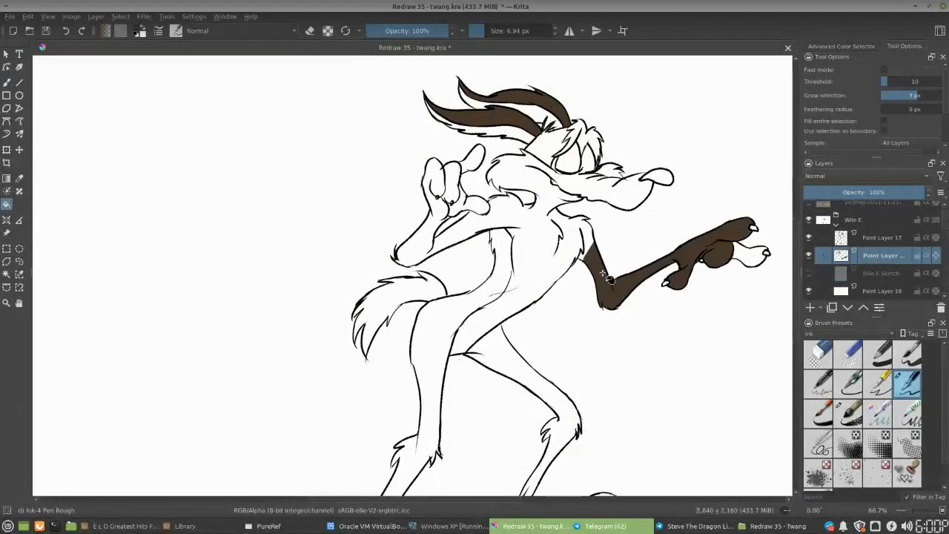
left_click(755, 258)
Close the gap at the outstretched arm's shoulder and fill the remaining upper arm with dark brown
left_click_drag(568, 282, 607, 238)
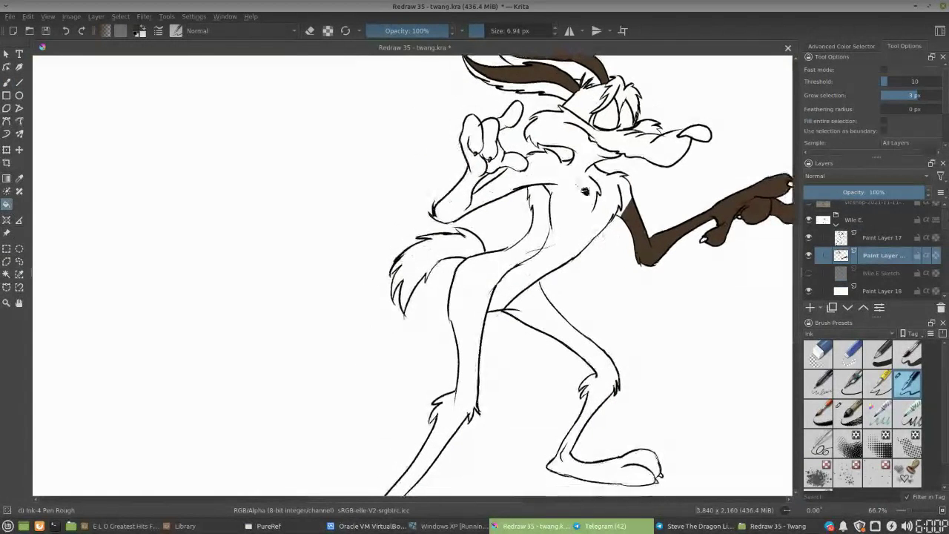
key("b")
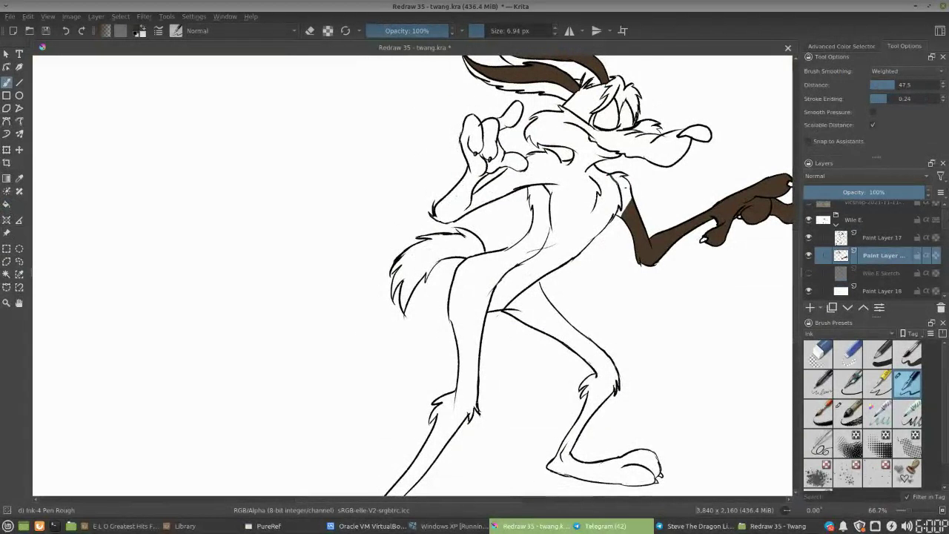
key("f")
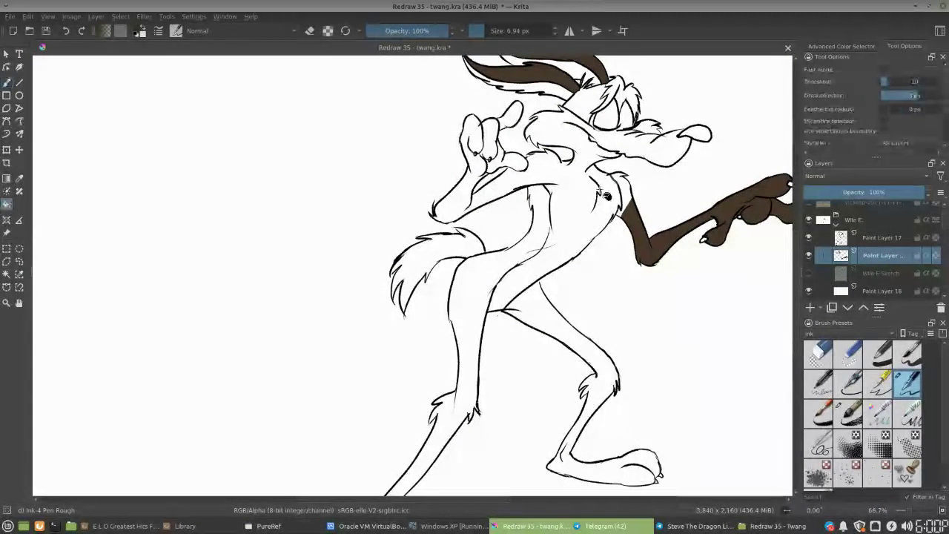
left_click(621, 191)
Fill the raised arm, its hand and fingers with dark brown on Paint Layer 19
left_click_drag(637, 188, 576, 259)
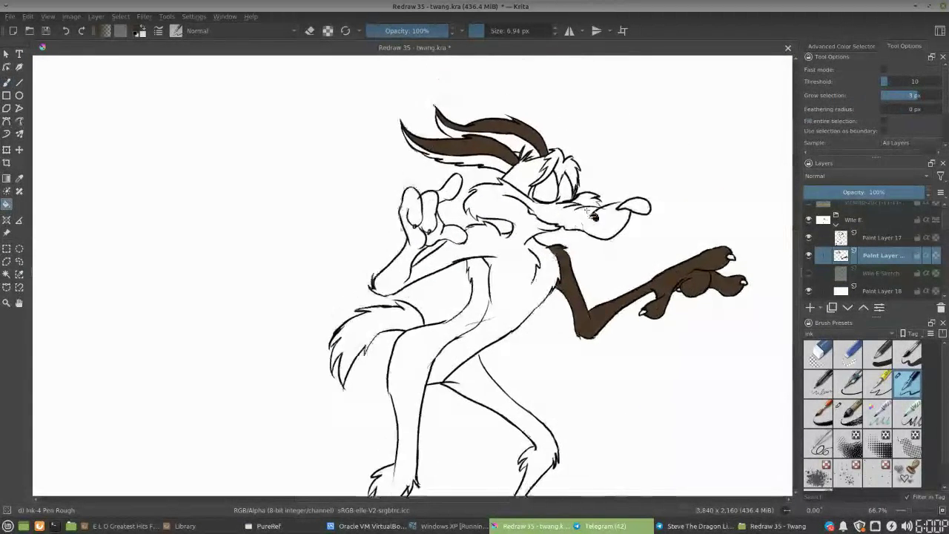
left_click_drag(597, 223, 675, 196)
key("b")
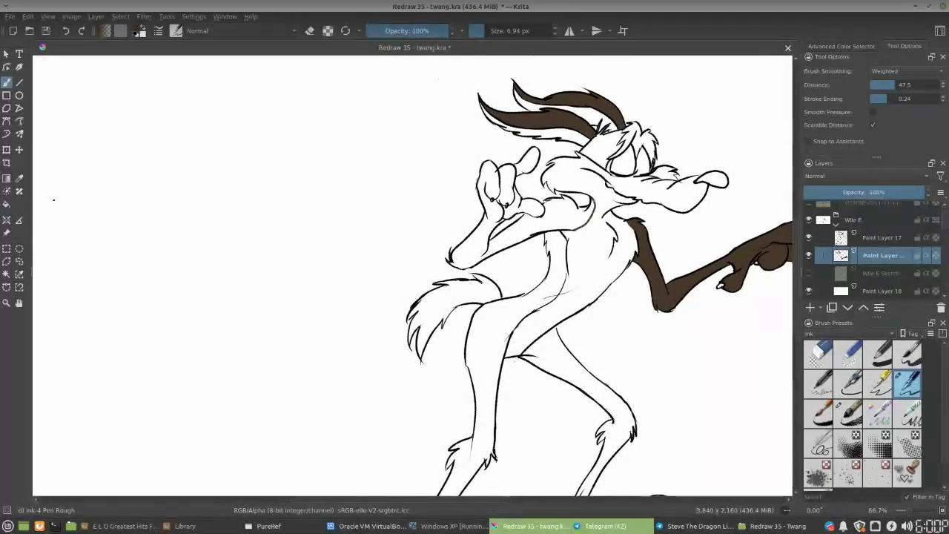
left_click(8, 202)
left_click(556, 216)
left_click(510, 198)
left_click(510, 182)
left_click(524, 203)
left_click(533, 169)
Close the gap where the tail meets the body and fill the tail with dark brown
scroll(556, 223, "down", 5)
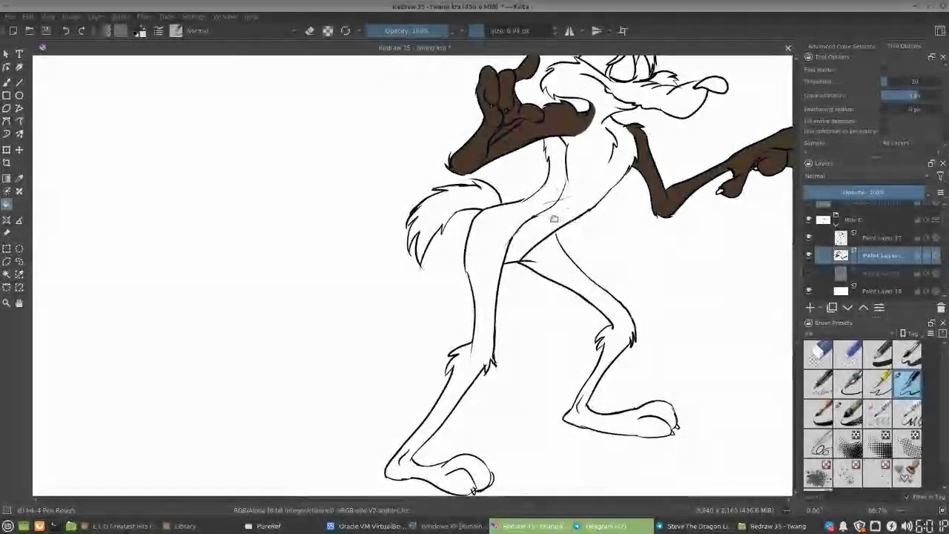
left_click_drag(554, 219, 577, 195)
left_click(503, 197)
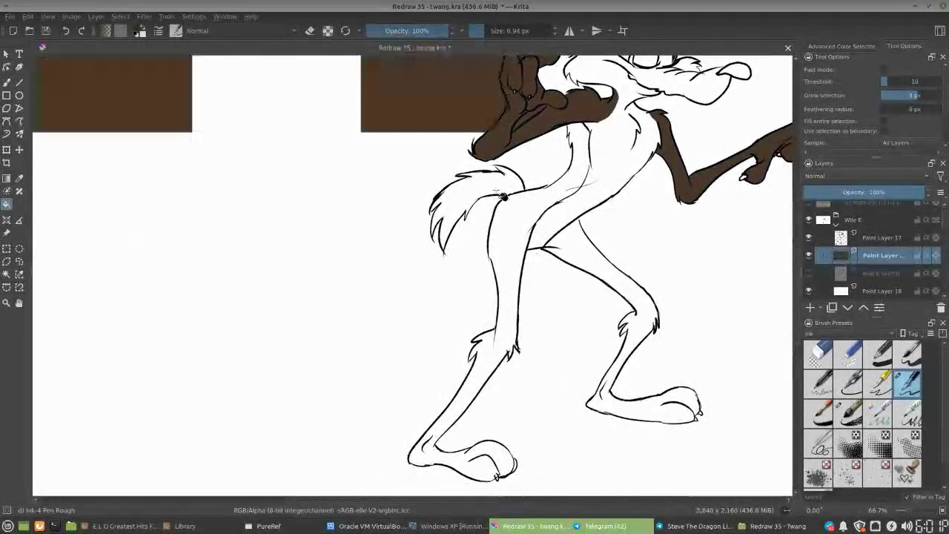
key("ctrl+z")
key("b")
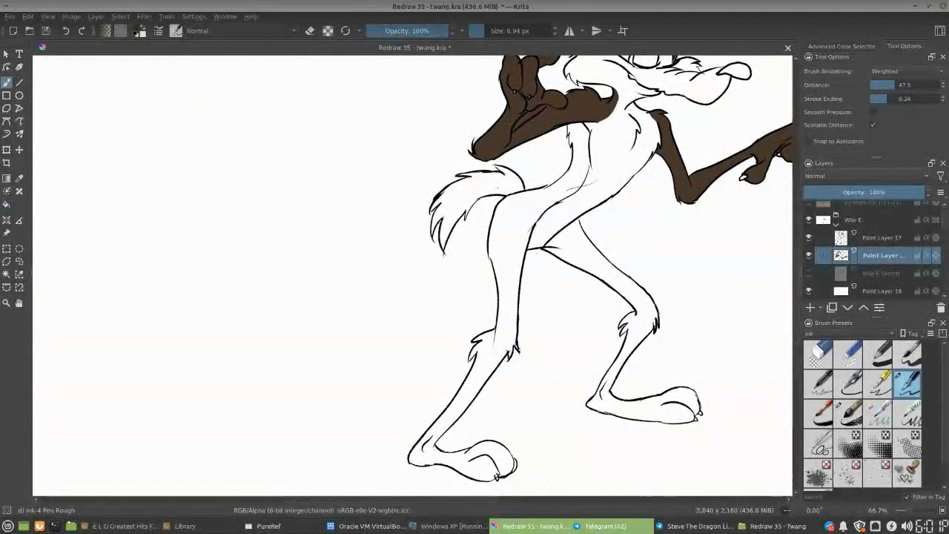
key("e")
key("e")
left_click(6, 204)
left_click(505, 190)
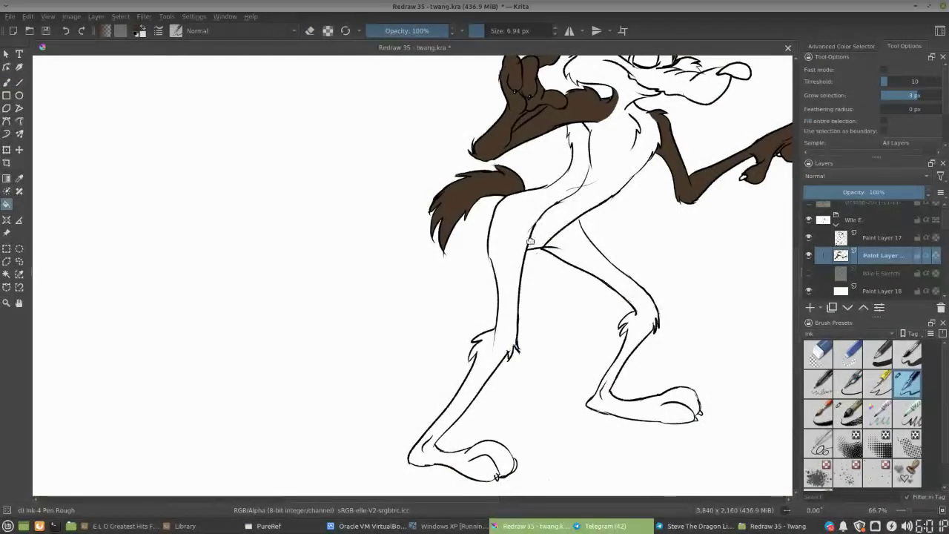
Try to fill the rear leg and the front leg with dark brown and undo both fills
scroll(511, 222, "down", 3)
left_click(519, 231)
key("ctrl+z")
left_click(599, 222)
key("ctrl+z")
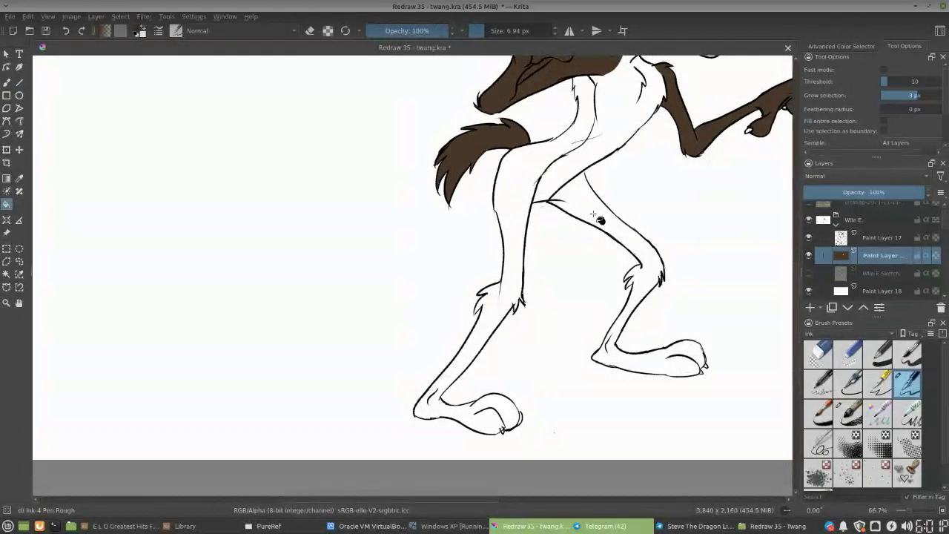
Resample the fur's dark brown from the temporarily shown reference picture layer, hide that layer and make Paint Layer 19 active
key("b")
right_click(585, 171)
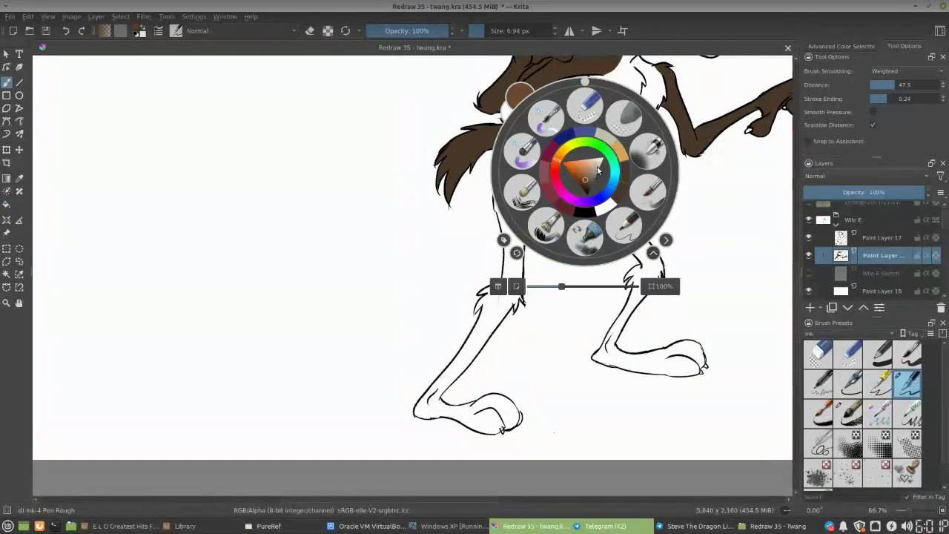
left_click(722, 186)
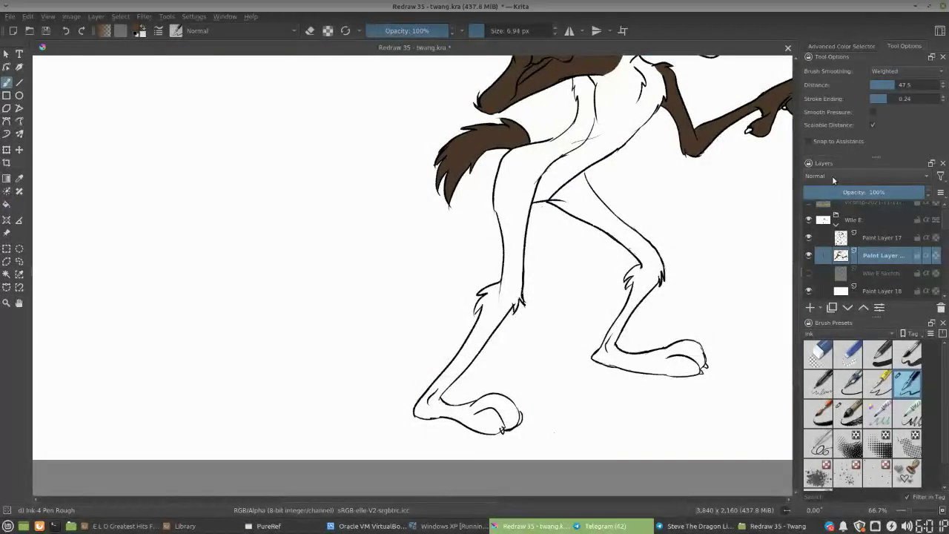
left_click(871, 202)
left_click(808, 203)
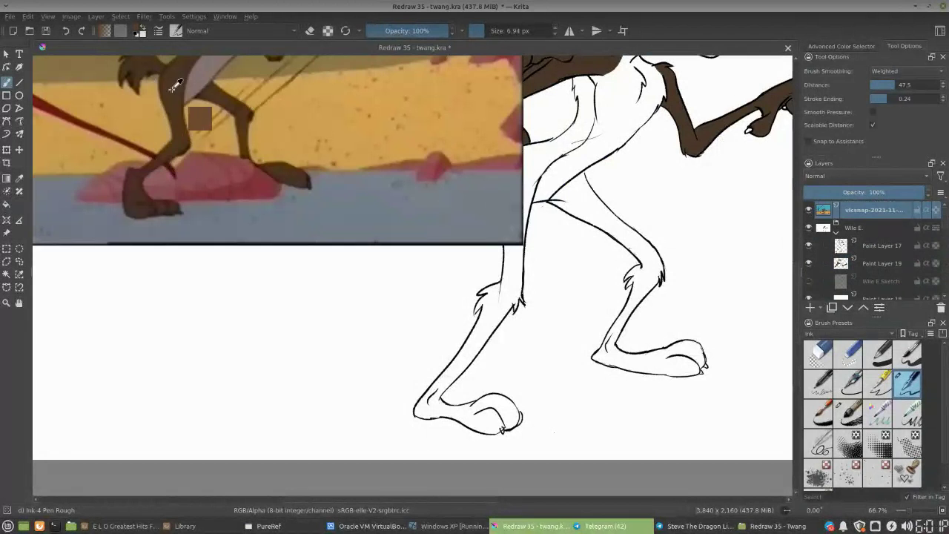
left_click(809, 210)
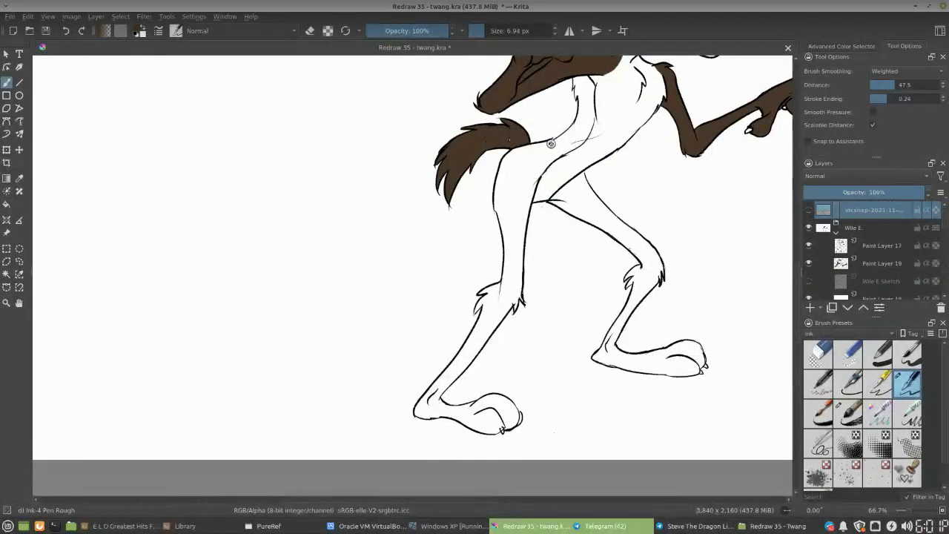
left_click(880, 258)
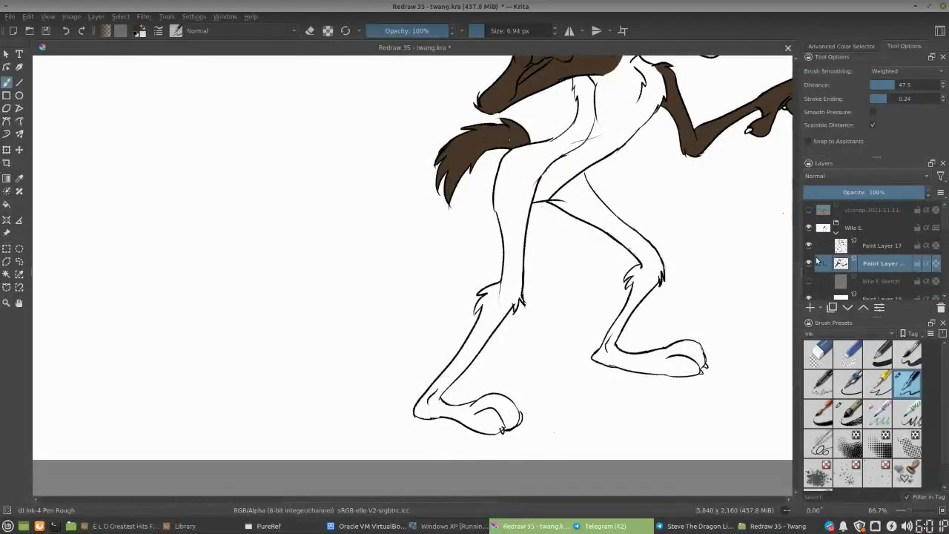
left_click(809, 264)
left_click(809, 264)
Close the gap at the top of the front leg and fill that leg and foot with dark brown
left_click(6, 204)
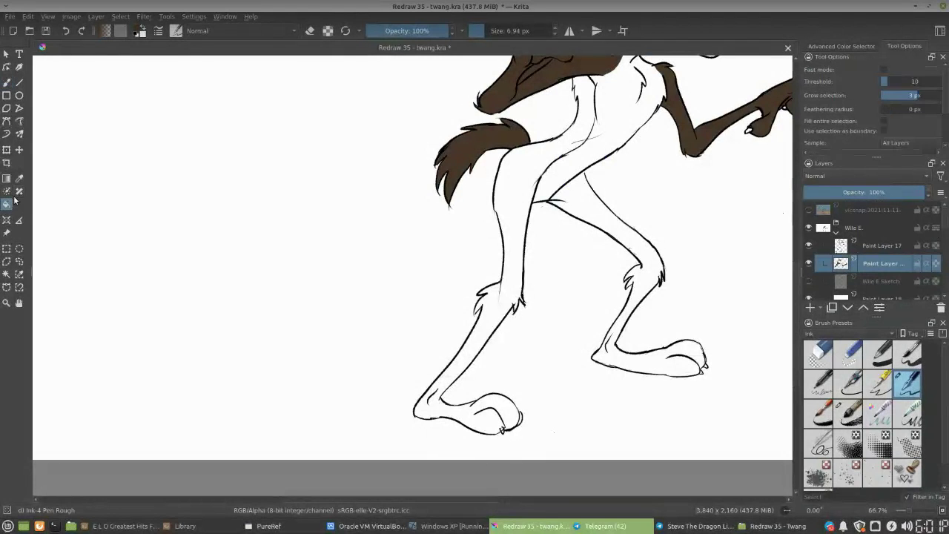
left_click(518, 167)
key("ctrl+z")
key("b")
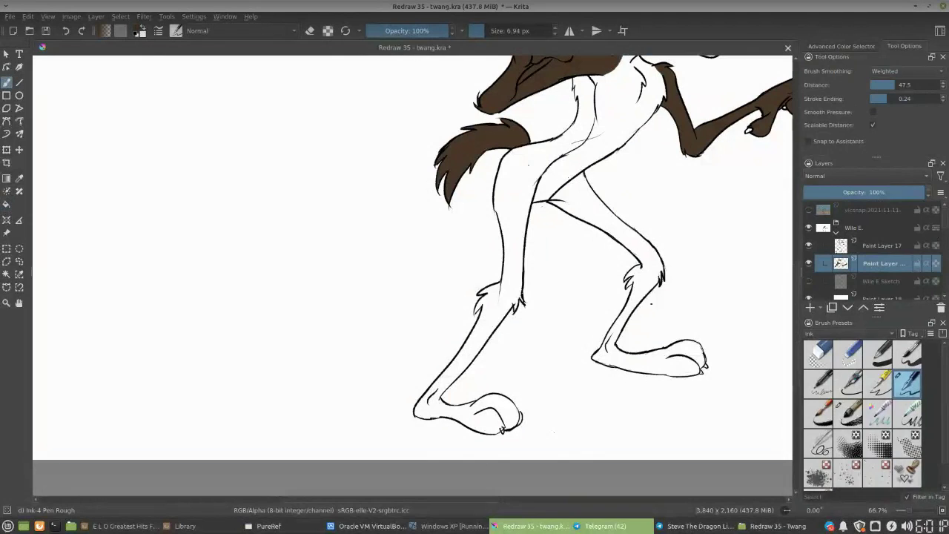
left_click(6, 204)
left_click(643, 279)
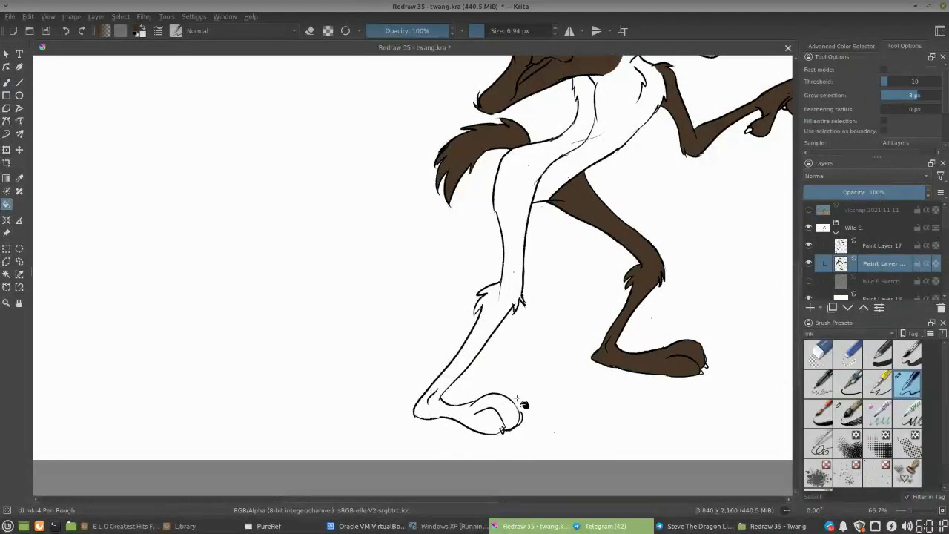
Close gaps in the rear leg's outline with short dark brown strokes and try filling the lower leg
key("b")
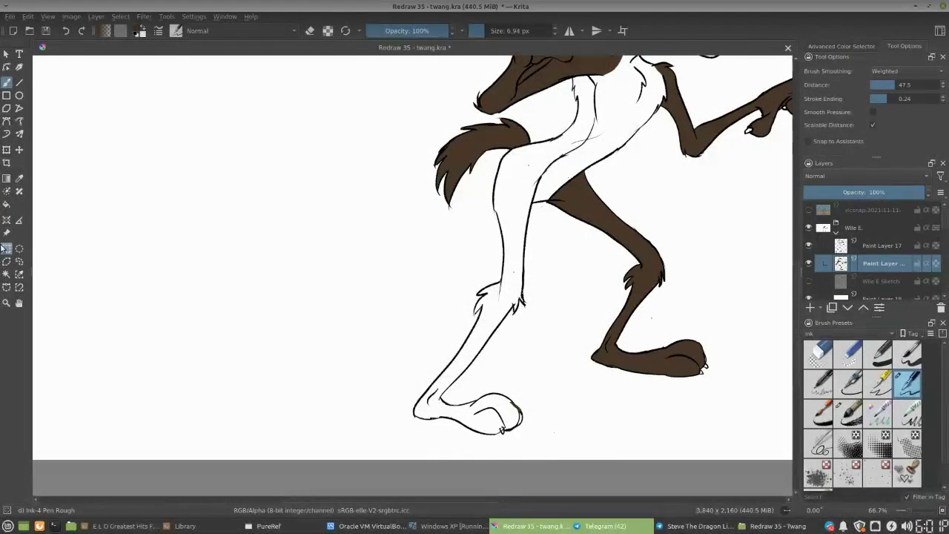
left_click(7, 204)
left_click(484, 332)
key("ctrl+z")
key("b")
left_click_drag(521, 294, 515, 306)
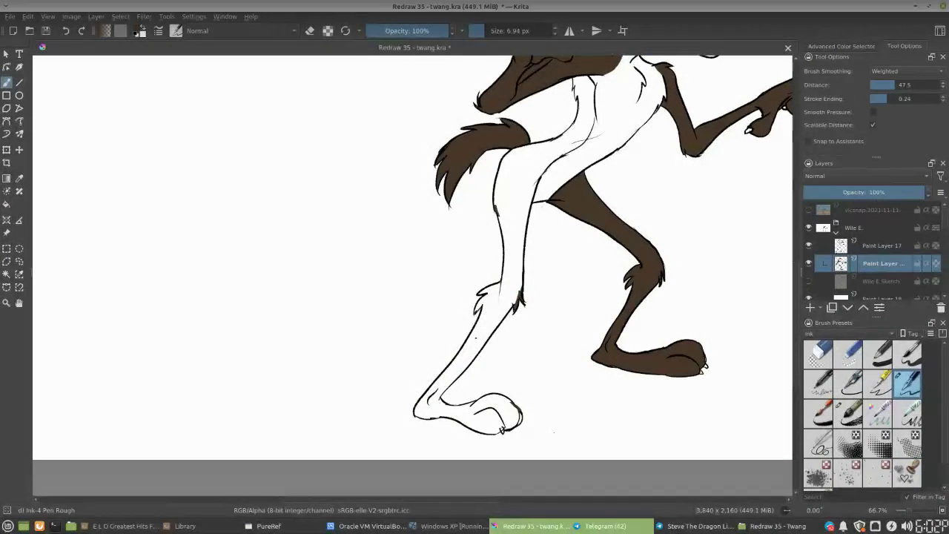
left_click(7, 204)
left_click(496, 307)
key("ctrl+z")
Draw a dividing line across the rear leg's knee and fill the lower leg and foot with dark brown
key("b")
left_click(6, 204)
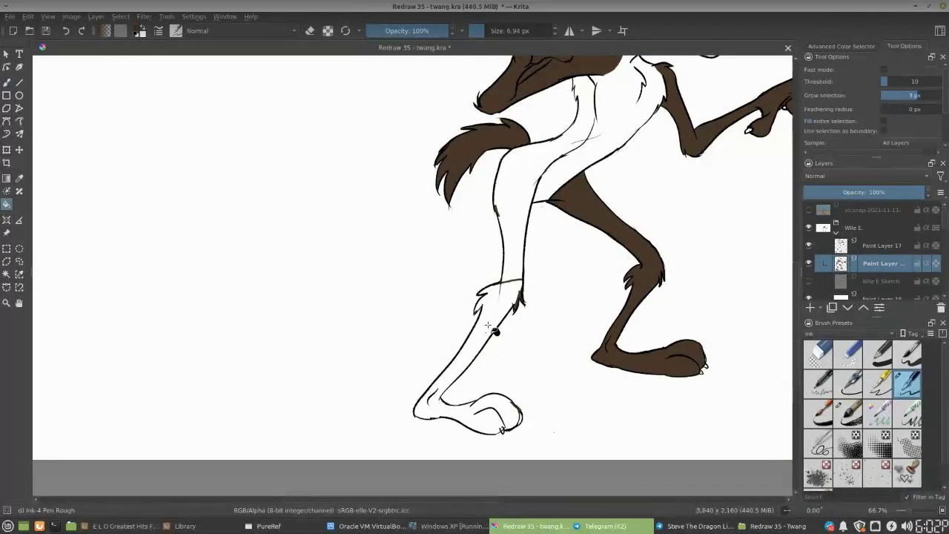
left_click(492, 333)
key("b")
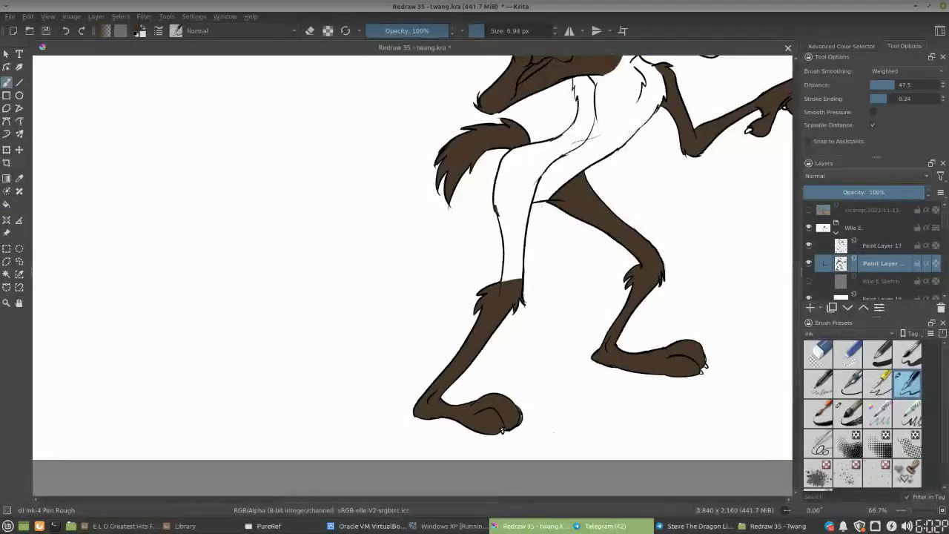
Try to fill the rear thigh and back with dark brown and undo the fill
left_click_drag(499, 319, 449, 395)
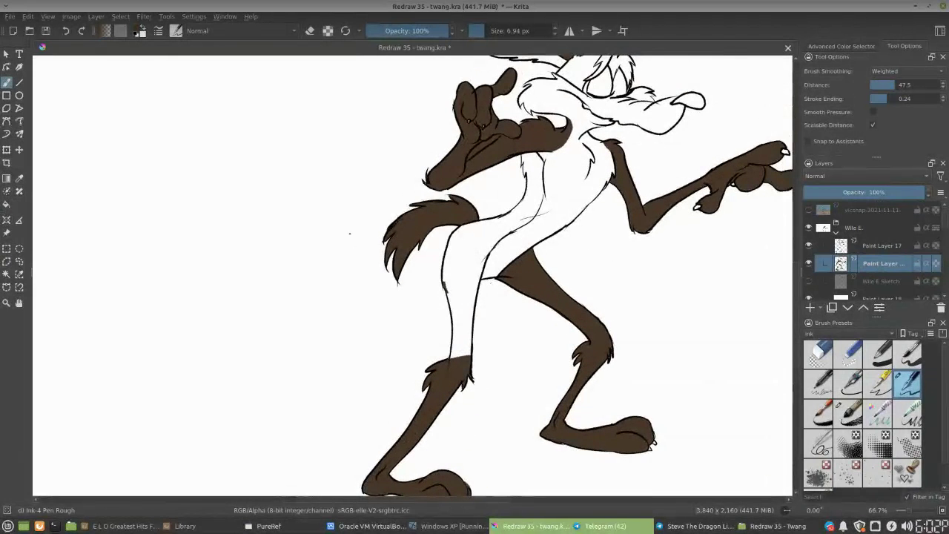
left_click(6, 203)
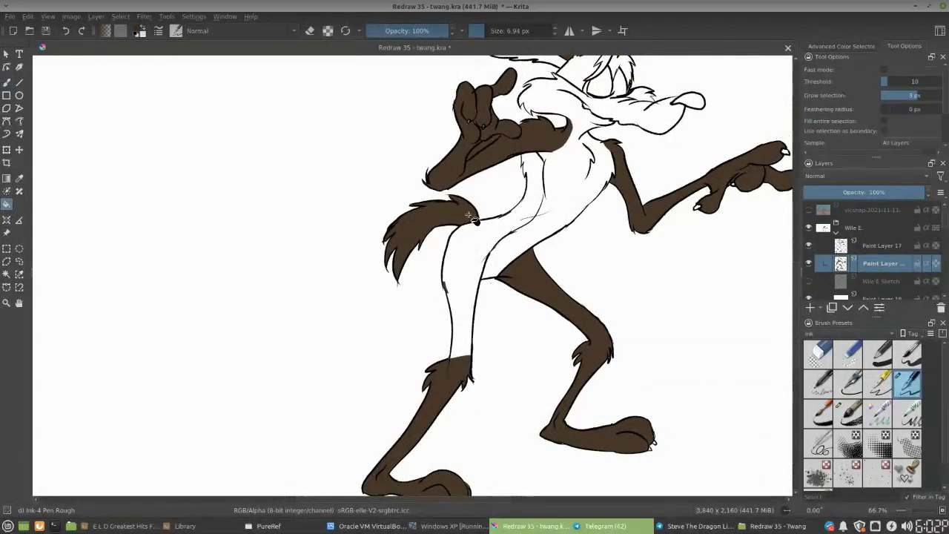
left_click(494, 230)
key("ctrl+z")
Close the gaps along the back, belly edge and rear thigh, and fill the back and thigh with dark brown
key("b")
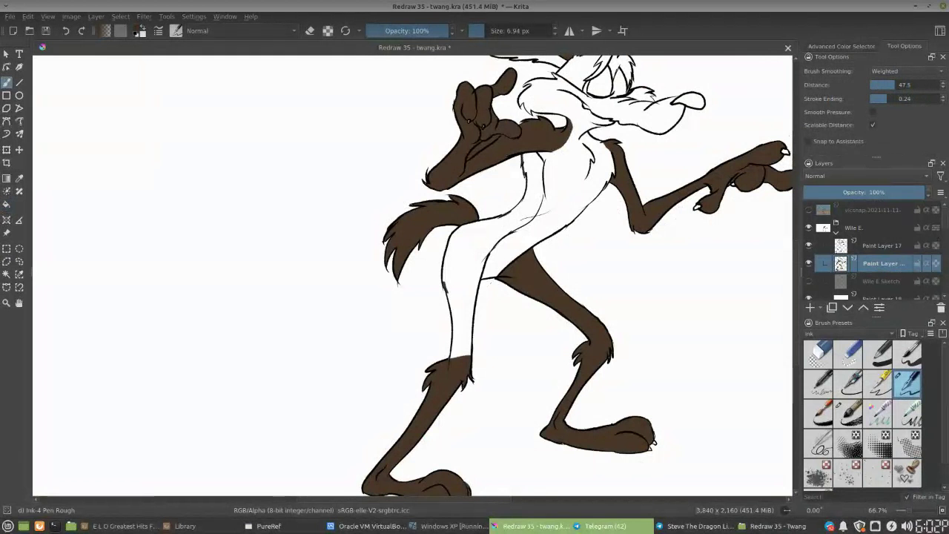
left_click_drag(525, 178, 521, 198)
key("e")
key("e")
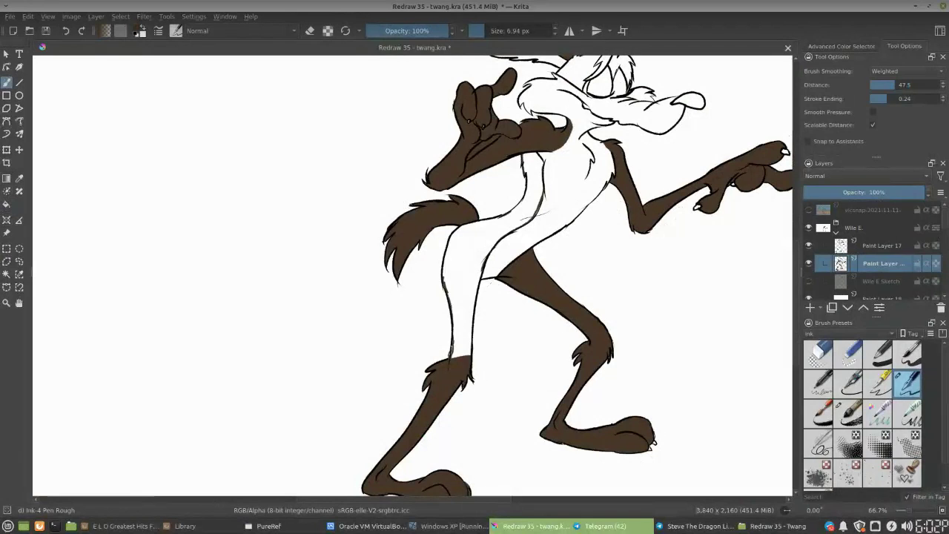
key("e")
key("e")
key("f")
left_click(464, 310)
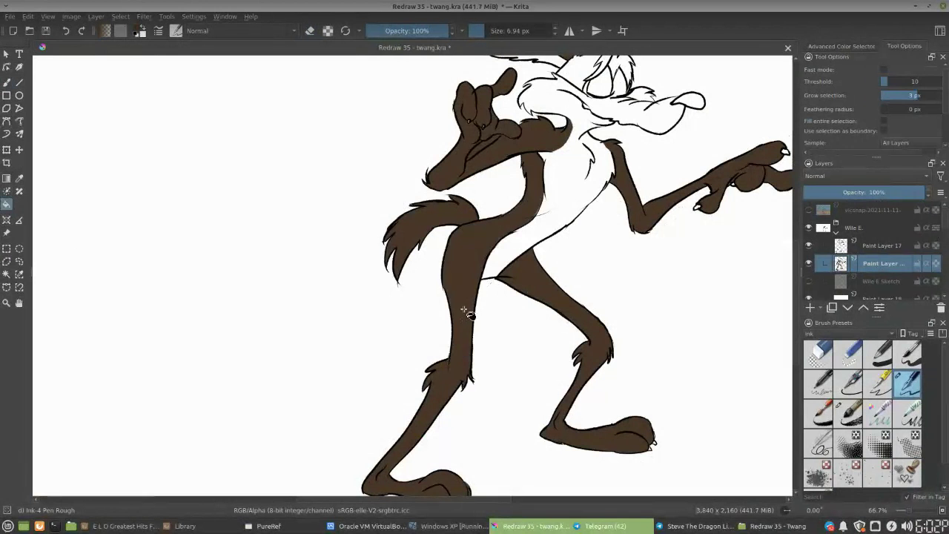
Show the reference picture layer and sample the coyote's near-black nose colour from it
key("b")
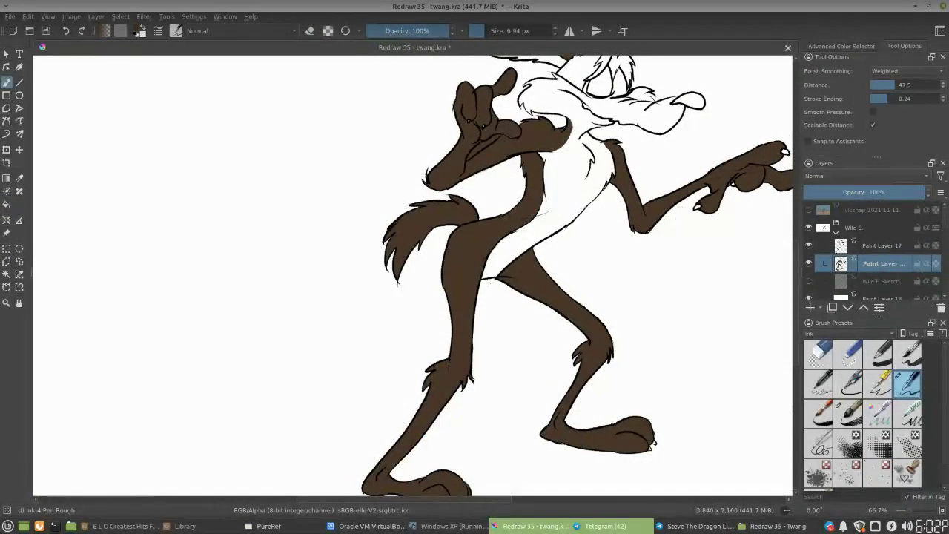
key("ctrl+minus")
left_click_drag(551, 172, 564, 235)
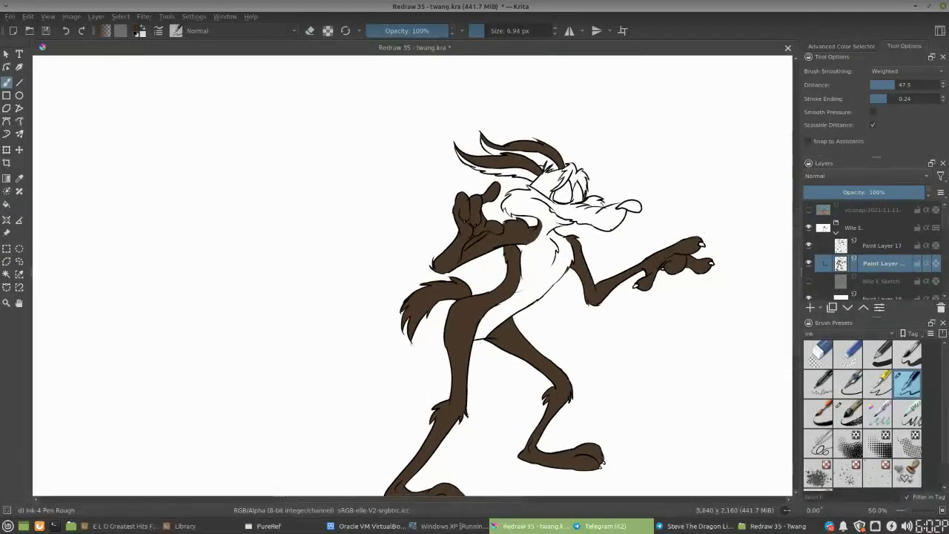
left_click(851, 209)
left_click(808, 210)
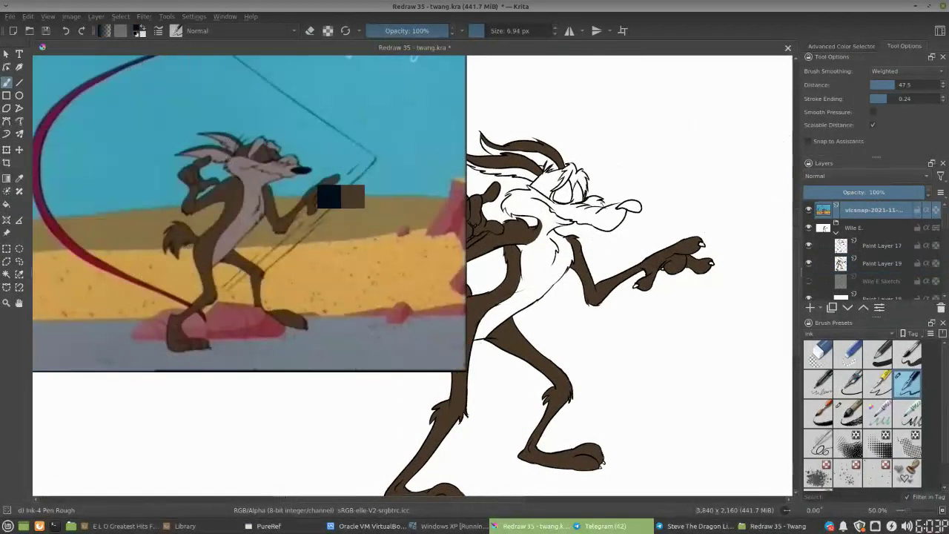
Try to fill the nose, eyelid and muzzle with the reference picture layer active and undo the fills
left_click(6, 204)
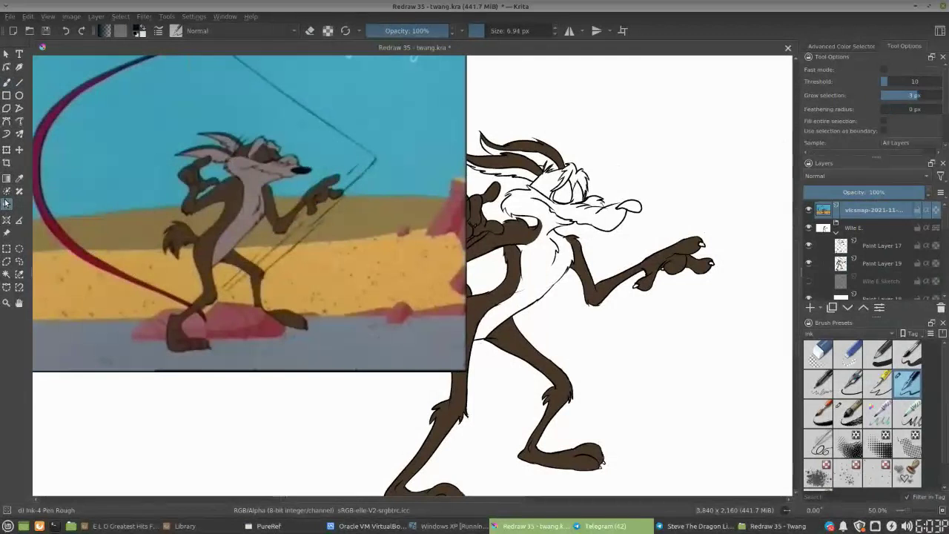
left_click(636, 208)
left_click(567, 194)
left_click(625, 190)
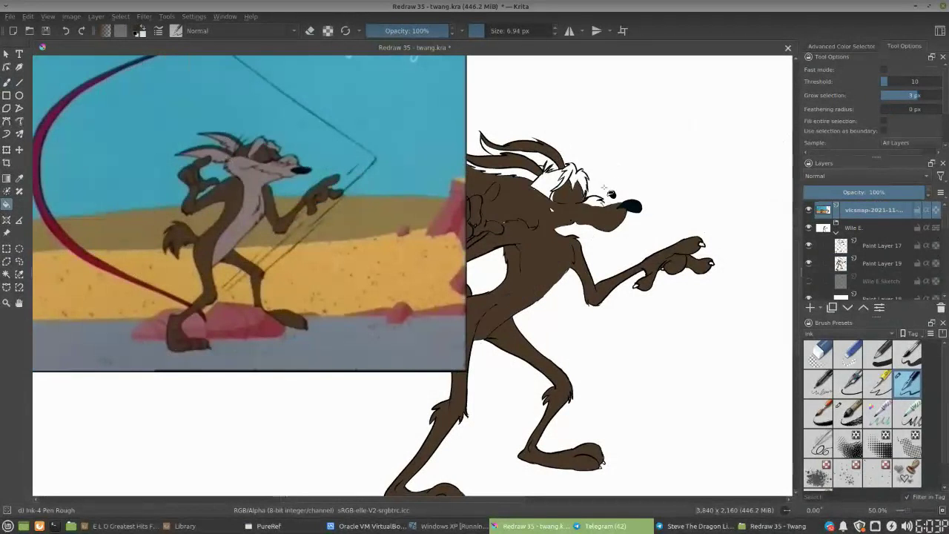
key("ctrl+z")
key("ctrl+z")
key("ctrl+z")
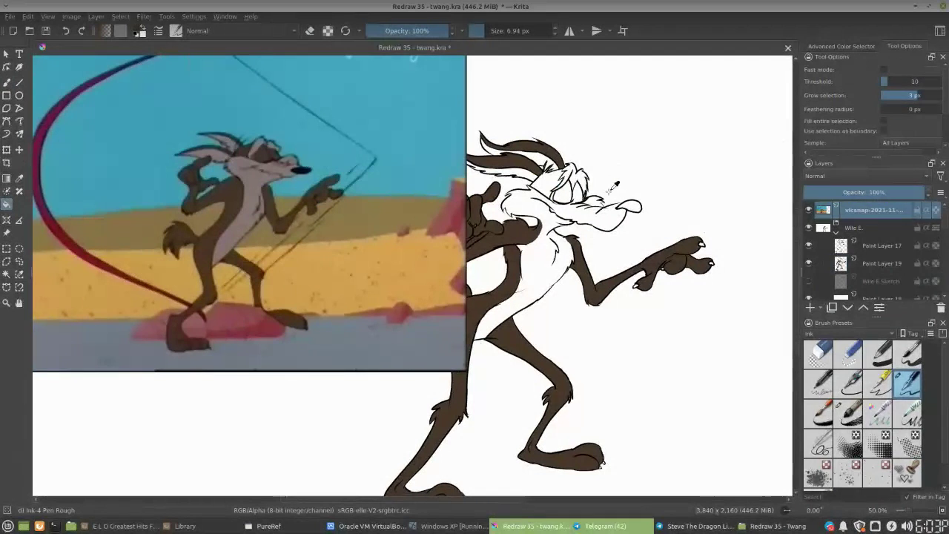
Make Paint Layer 19 active and fill the nose with the near-black sampled from the reference picture
left_click(871, 229)
scroll(874, 231, "down", 2)
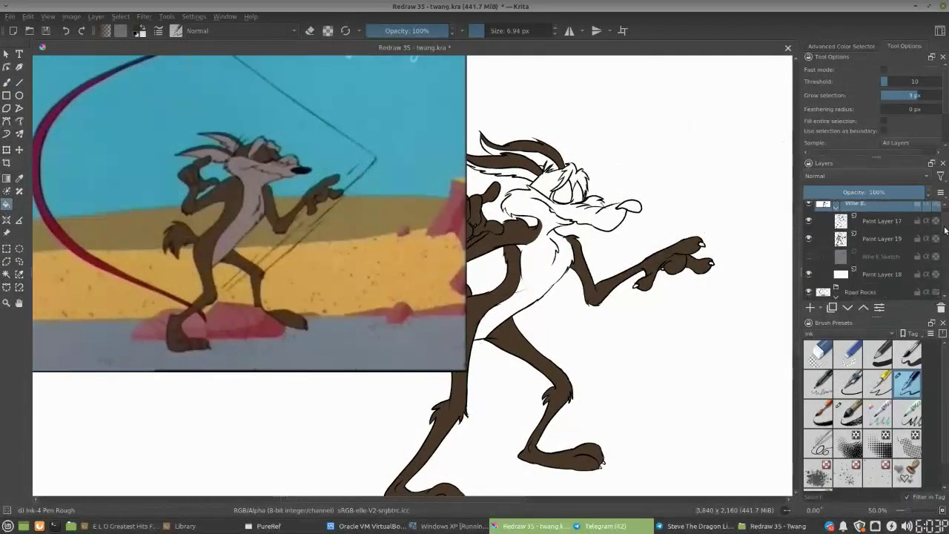
left_click(883, 233)
left_click(638, 209)
key("ctrl+z")
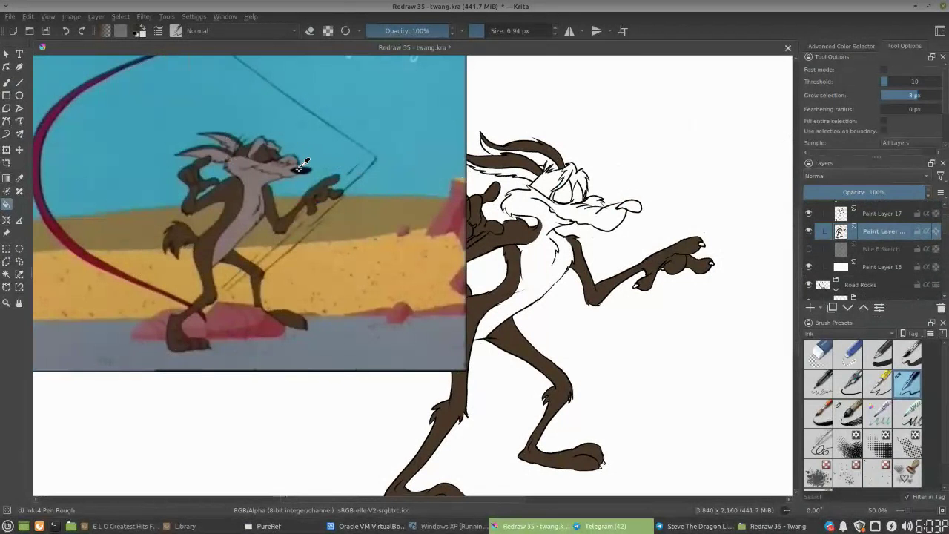
left_click(635, 214)
Fill both eyelids with dark brown, and fill the chest, neck and muzzle with the greyish mauve sampled from the reference picture
left_click(585, 200)
key("ctrl+z")
key("b")
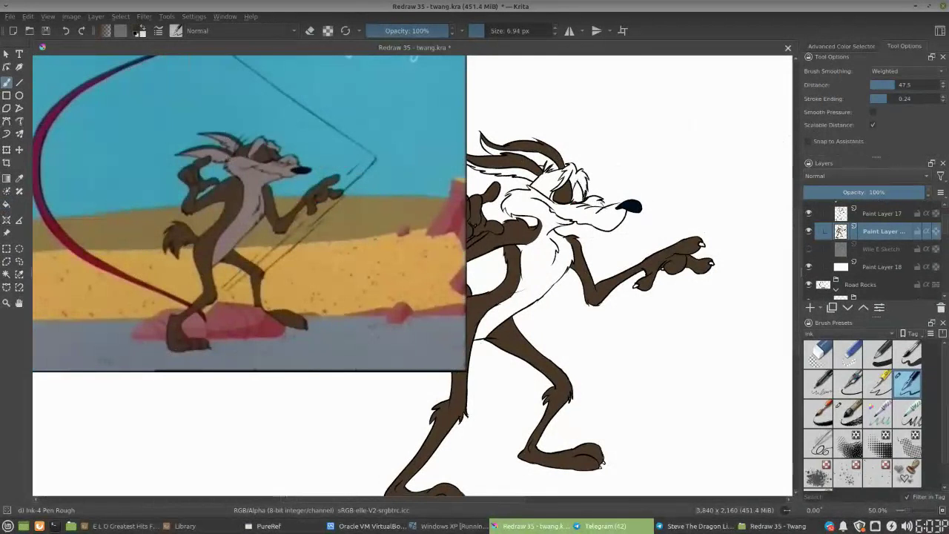
left_click(7, 204)
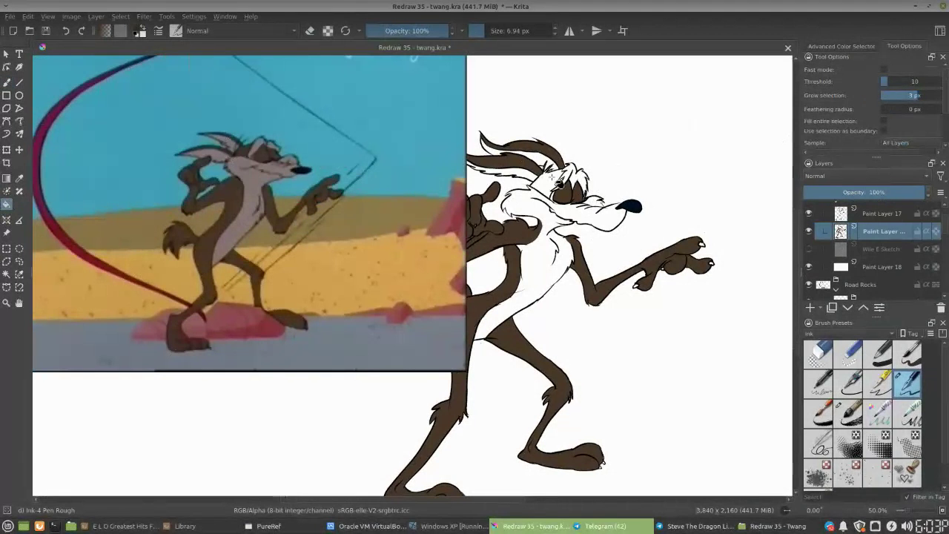
left_click(547, 272)
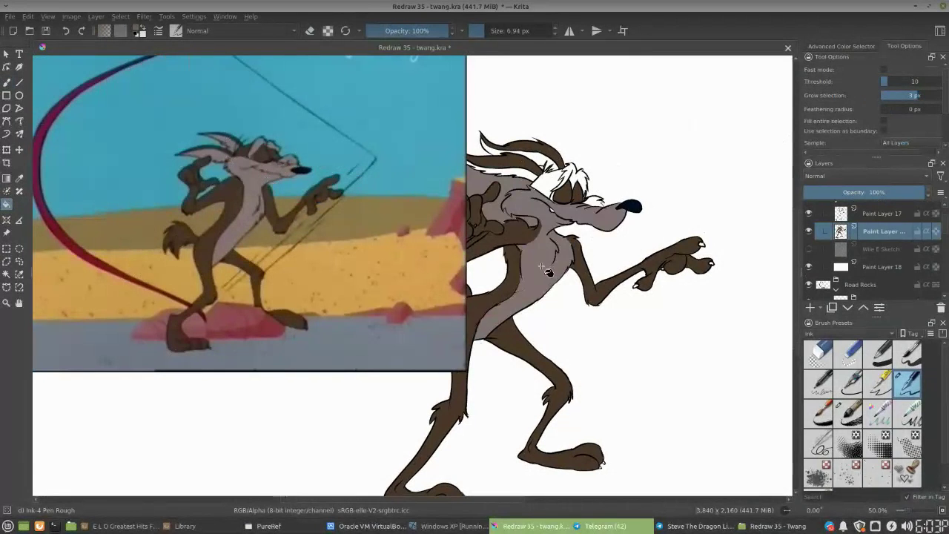
Undo the mauve fill of the chest, neck and muzzle, and hide the reference picture layer
key("ctrl+z")
key("b")
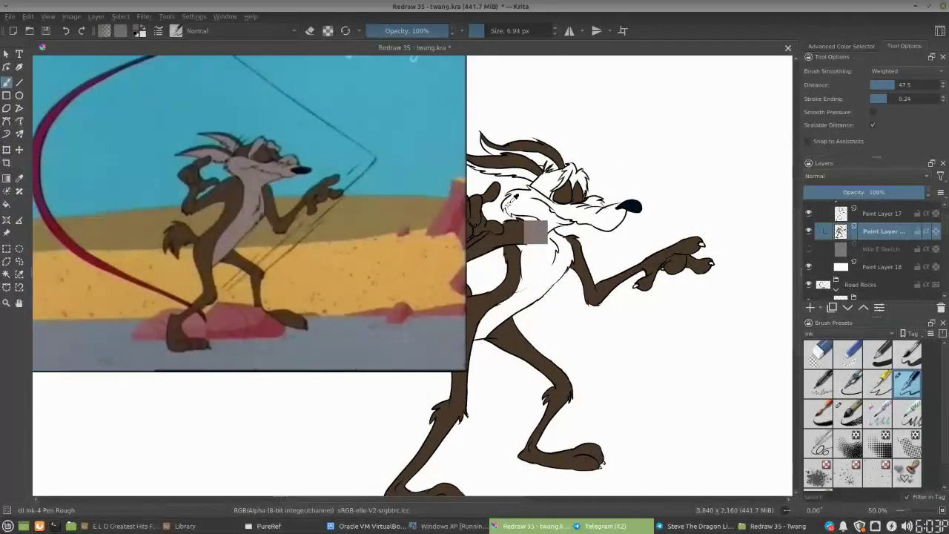
key("ctrl+plus")
left_click_drag(585, 173, 614, 254)
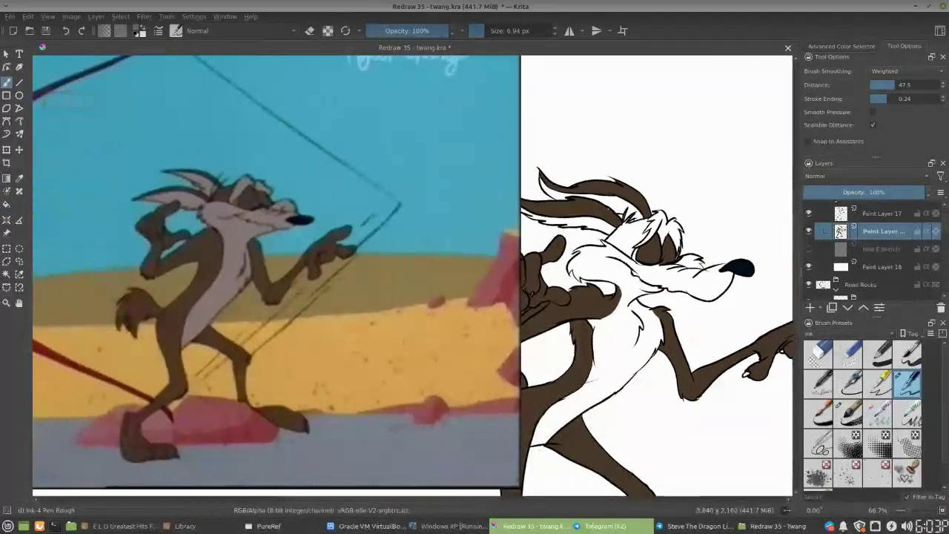
left_click_drag(944, 236, 943, 210)
left_click(809, 209)
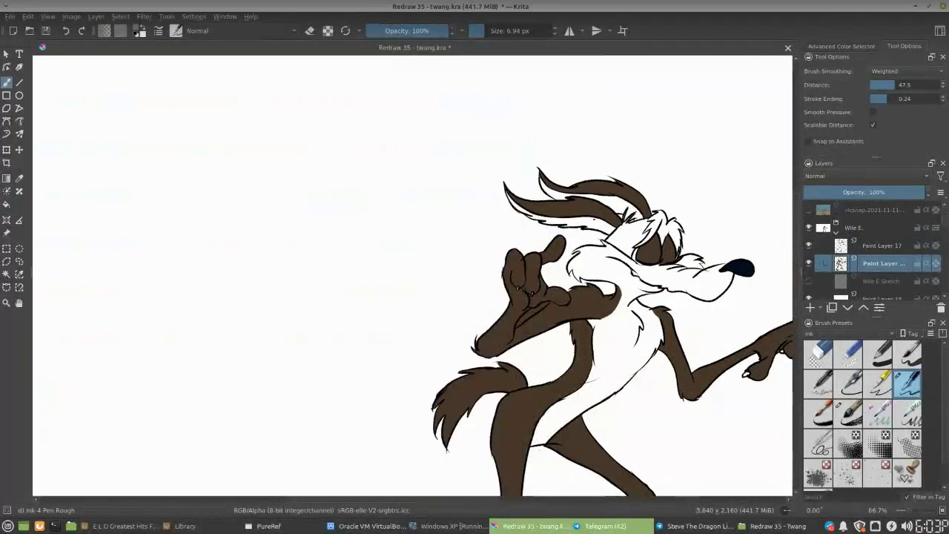
Fill the inner ears and the shaggy brow tuft above the eyes with the greyish mauve on Paint Layer 19
left_click(6, 204)
left_click(614, 210)
left_click(614, 208)
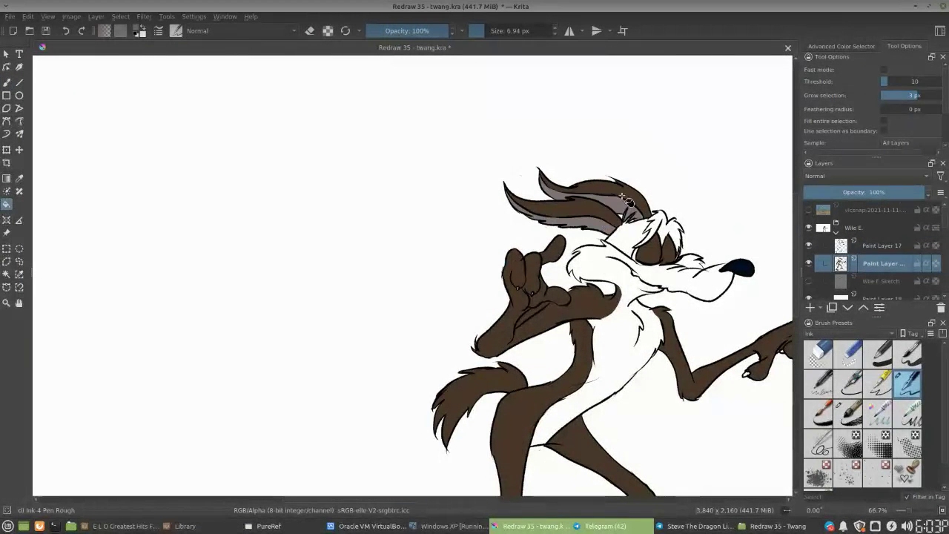
left_click_drag(659, 221, 623, 181)
left_click(630, 187)
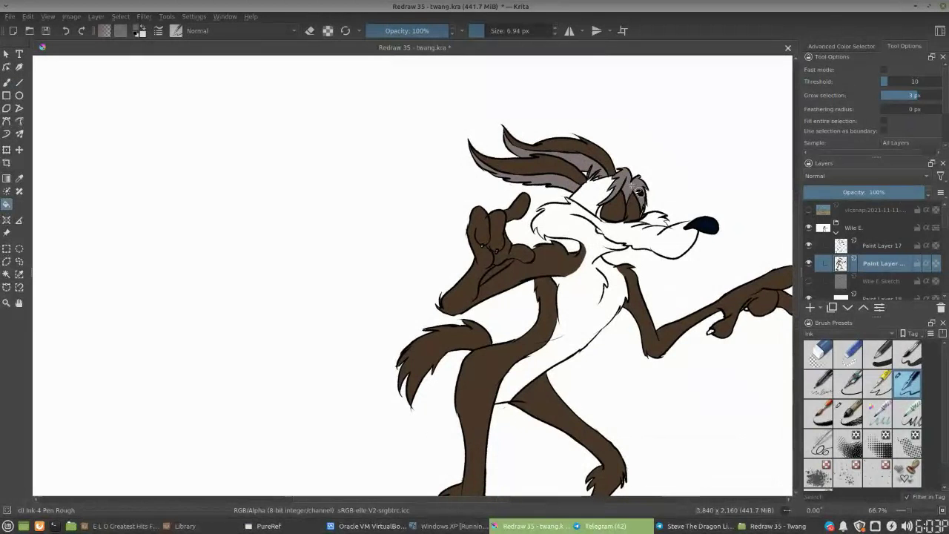
Fill the muzzle, neck and chest with the greyish mauve, and the side of the head behind the eyes with dark brown
key("b")
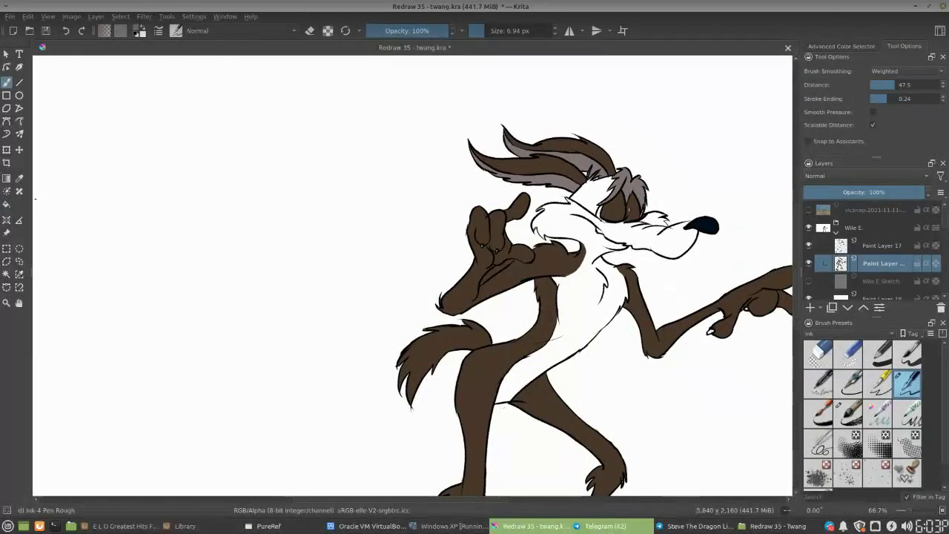
left_click(5, 204)
left_click(627, 236)
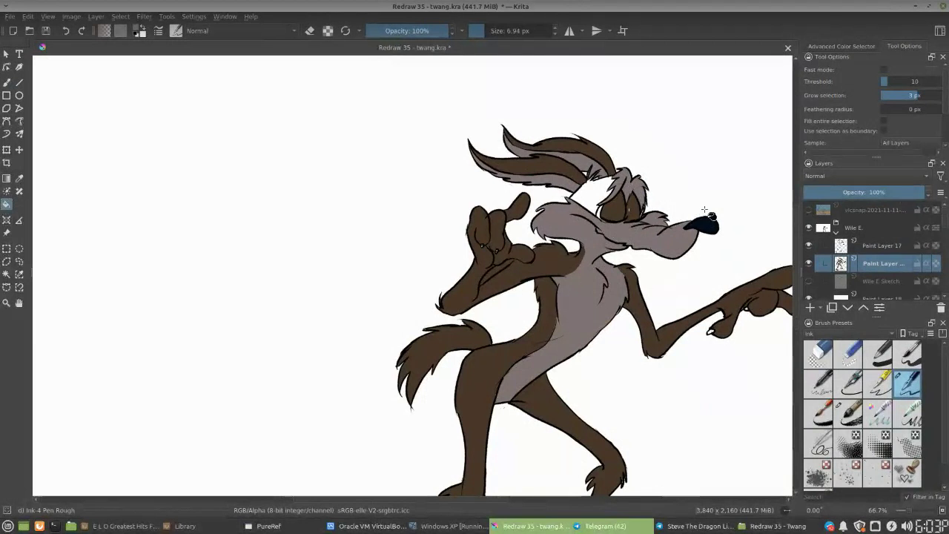
left_click(590, 188)
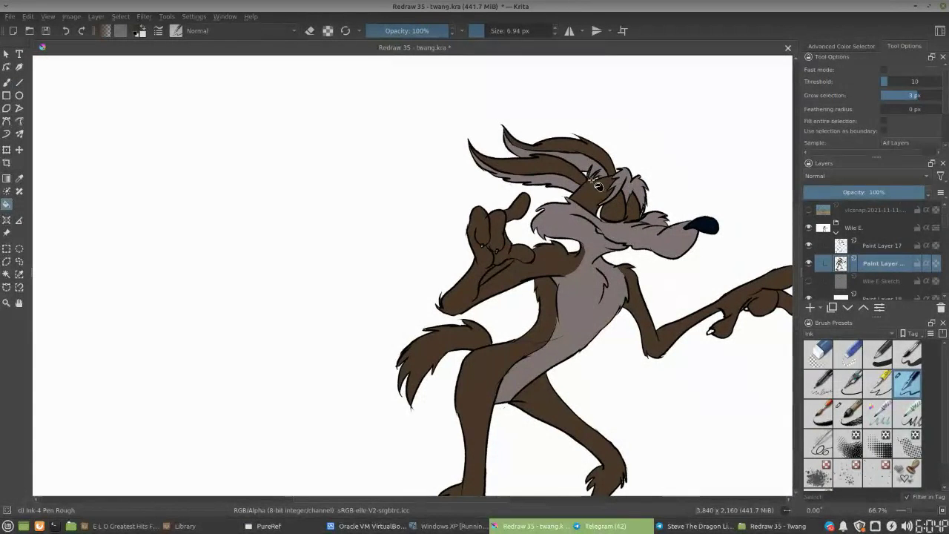
key("b")
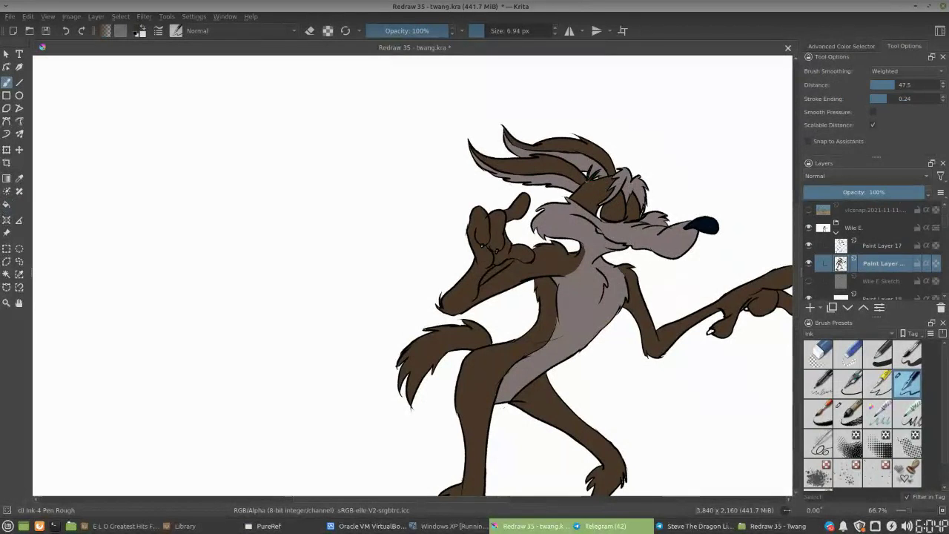
Compare the eyes with the reference picture, choose a red, and fill the slivers beside the eyelids with it
left_click(808, 212)
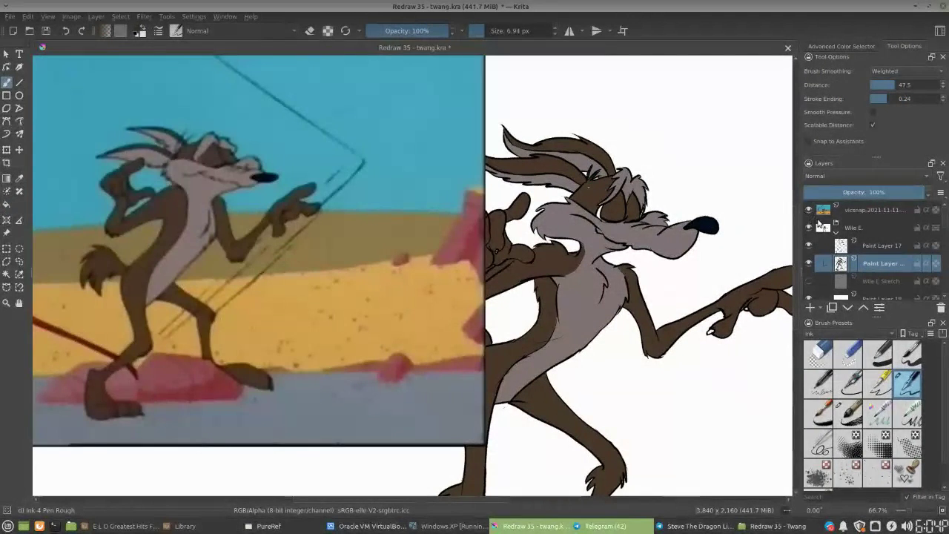
left_click(808, 211)
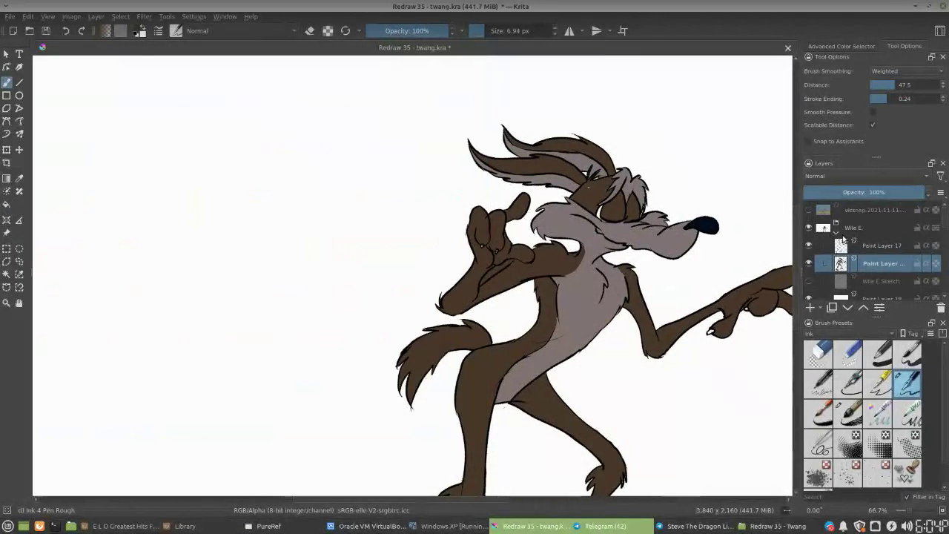
left_click(140, 31)
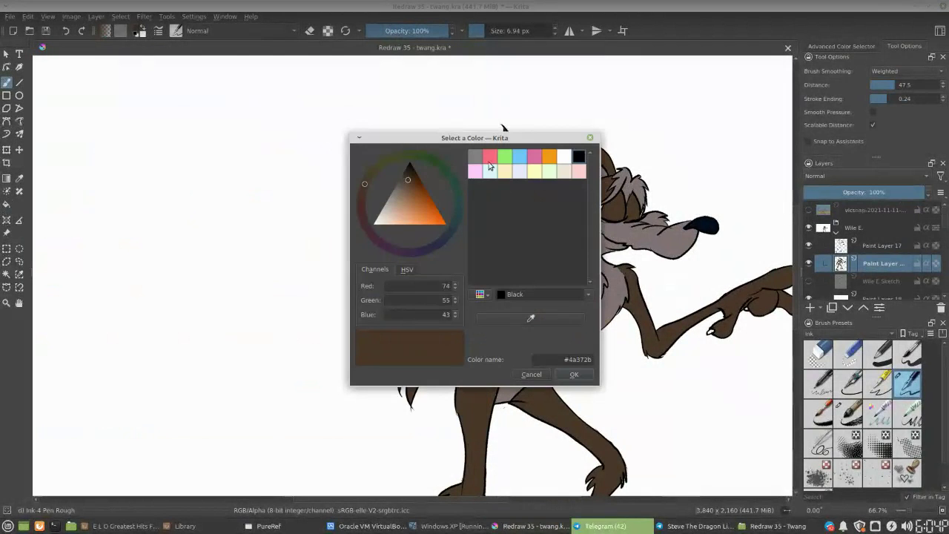
left_click(364, 195)
left_click_drag(365, 194, 358, 206)
left_click(580, 375)
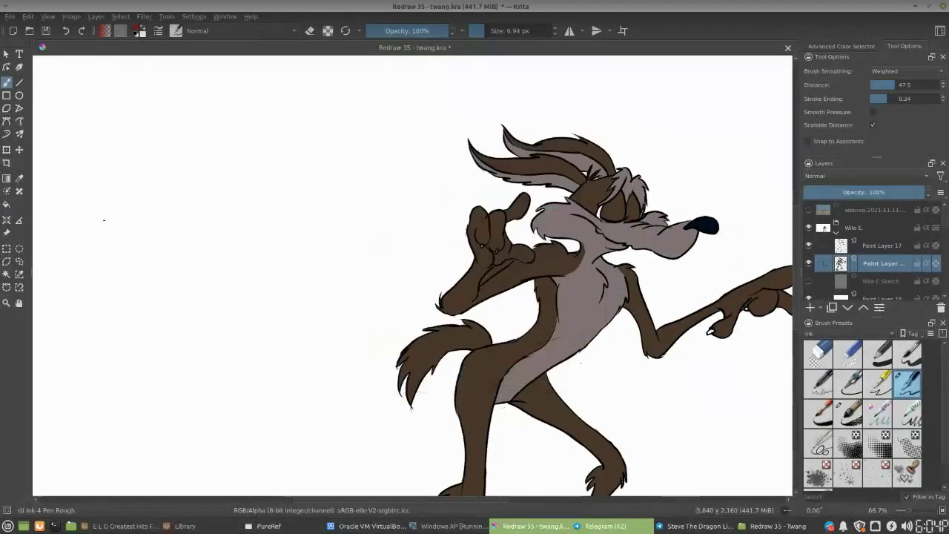
left_click(6, 204)
left_click(602, 214)
Touch up small gaps around the eyes and the hair strands between the ears using sampled fur colours
key("b")
key("ctrl+plus")
key("ctrl+plus")
left_click_drag(655, 190, 261, 285)
left_click(502, 213, "ctrl")
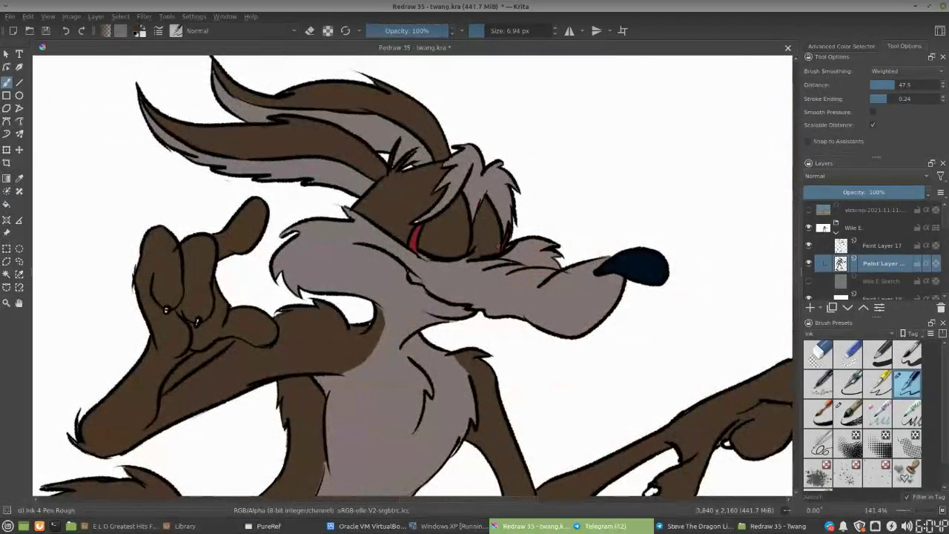
left_click(512, 249, "ctrl")
key("e")
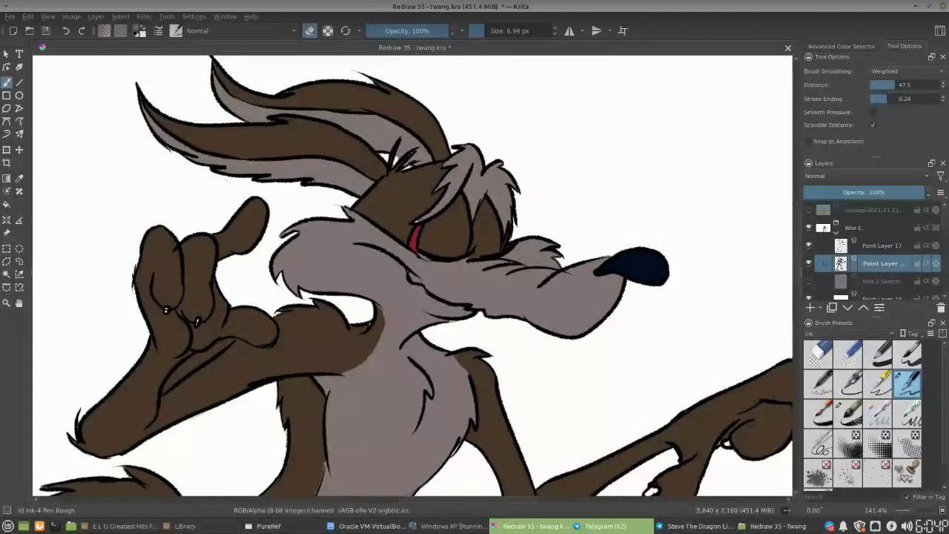
key("e")
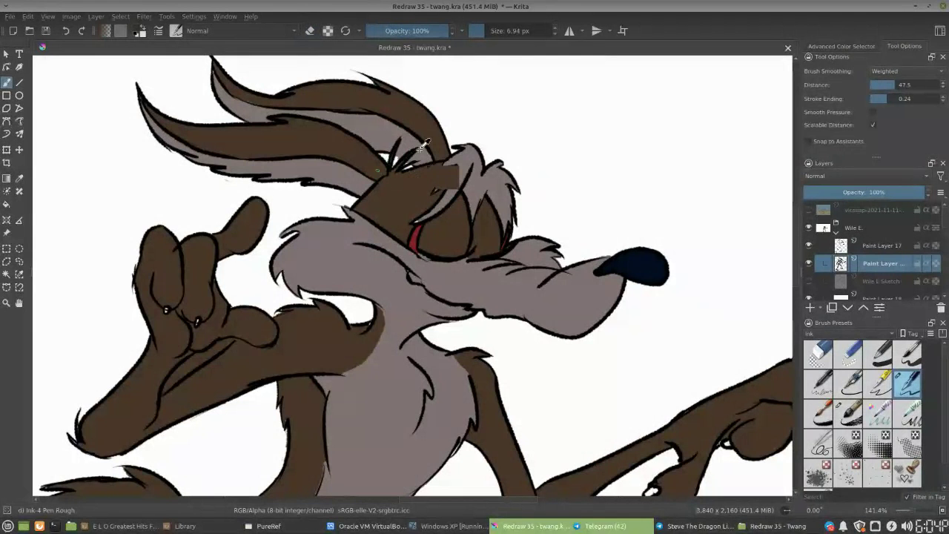
Choose a near-black brown and fill the claws on the outstretched pointing hand with it
key("1")
left_click_drag(344, 274, 360, 200)
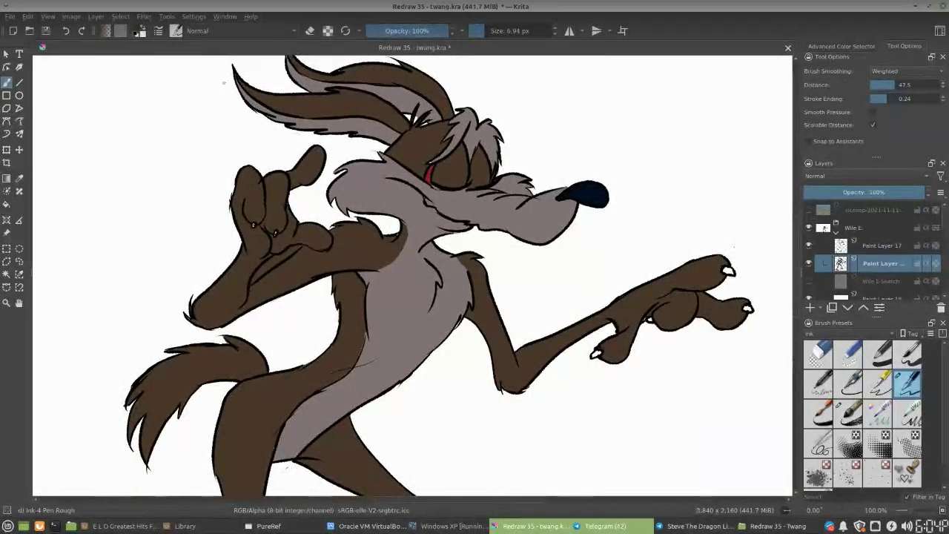
left_click(138, 30)
left_click(409, 182)
left_click(574, 374)
key("f")
left_click(732, 274)
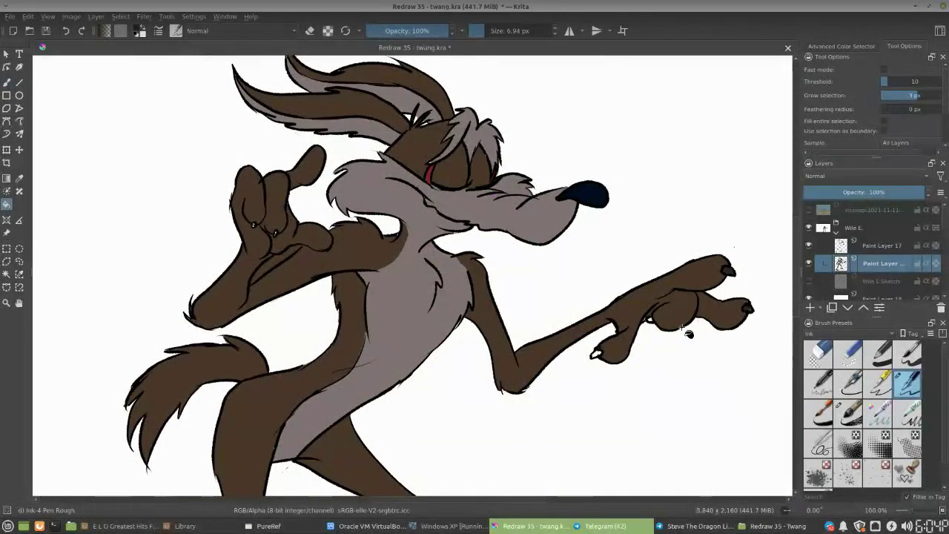
Sample the claw colour and paint the remaining small claws on both hands by brush
key("b")
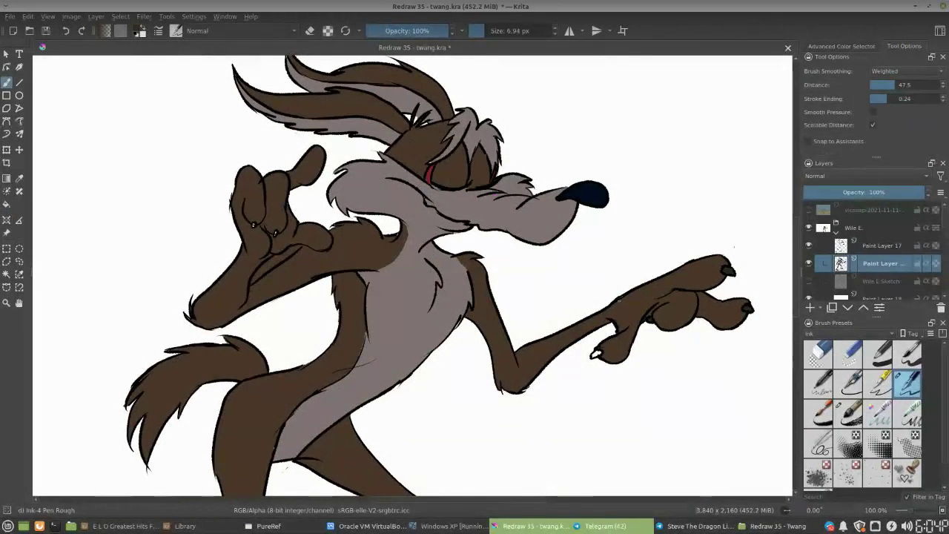
left_click(652, 319, "ctrl")
left_click_drag(598, 352, 594, 356)
Make Paint Layer 17 active, set the brush smoothing distance to 9.3, and draw a pointed claw on the raised fingertip
left_click(871, 244)
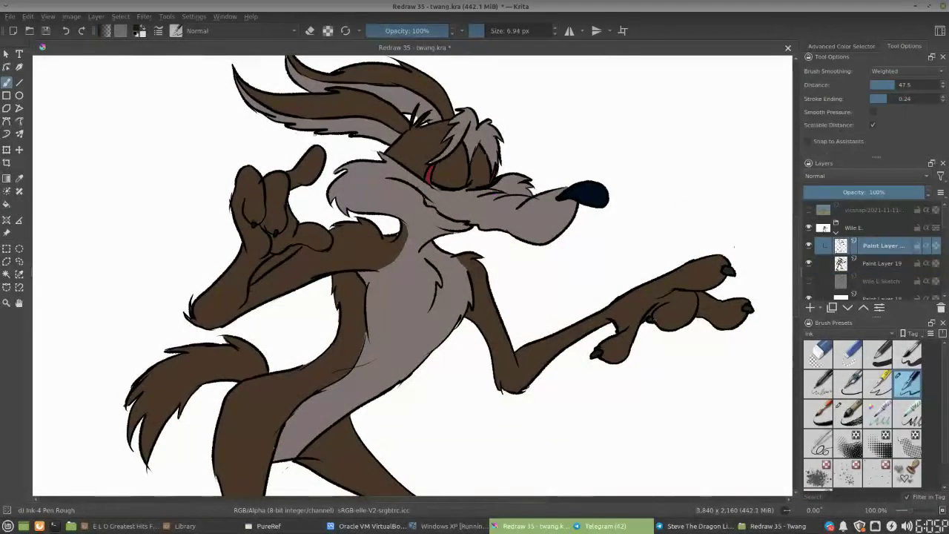
left_click(516, 135, "ctrl")
left_click(138, 29)
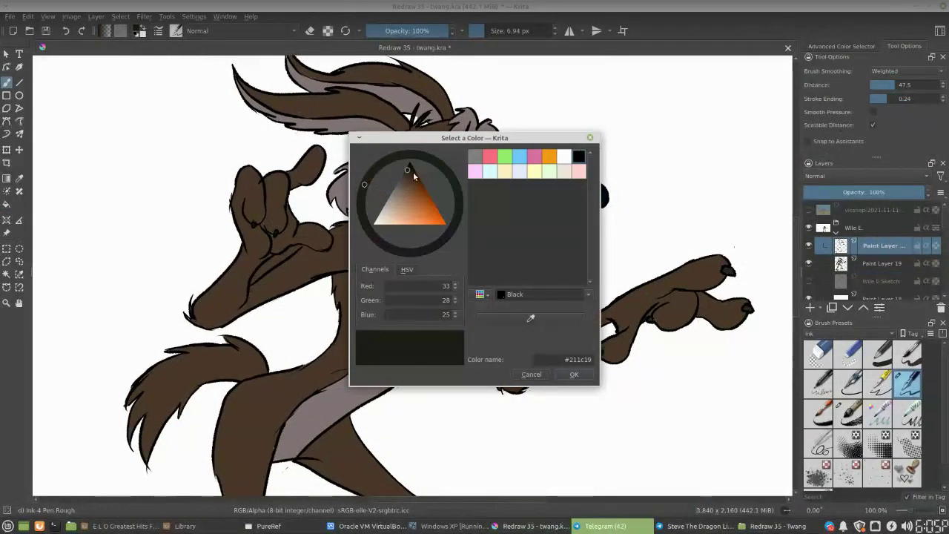
left_click(573, 375)
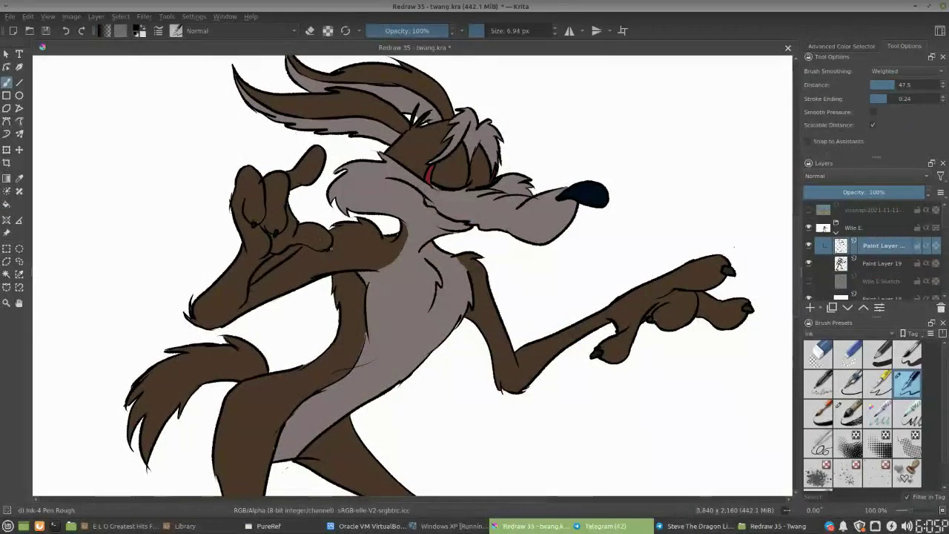
left_click(882, 84)
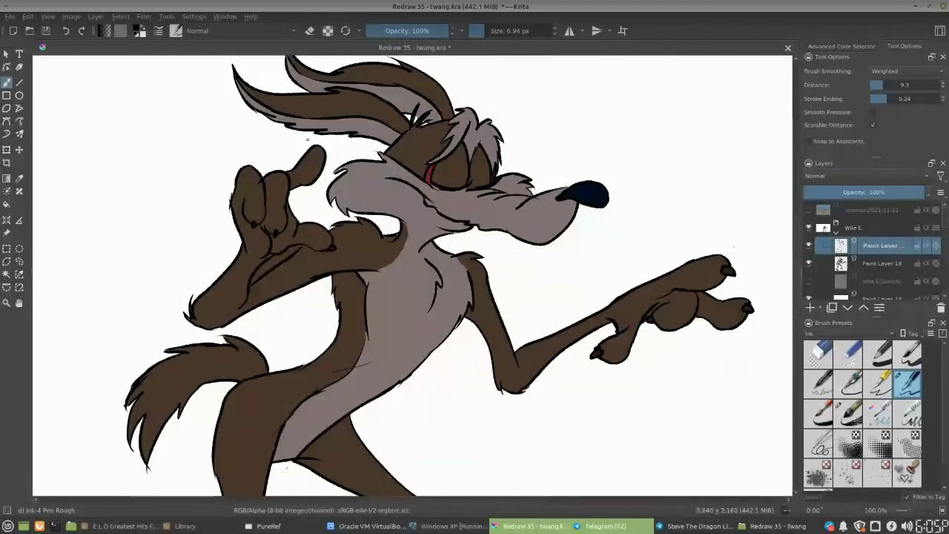
left_click_drag(305, 151, 320, 141)
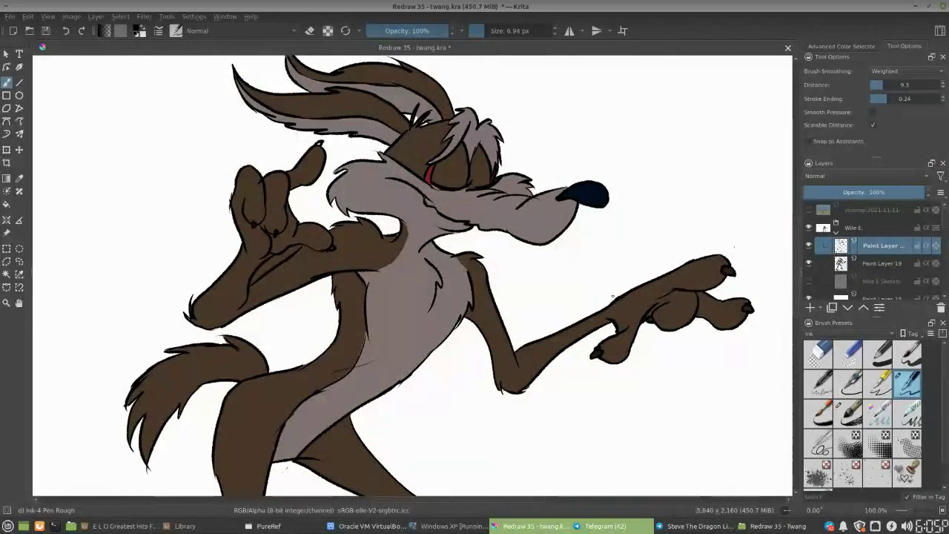
On Paint Layer 19, colour the raised fingertip's claw and erase the brown fill from the gap between forearm and upper arm
left_click(881, 263)
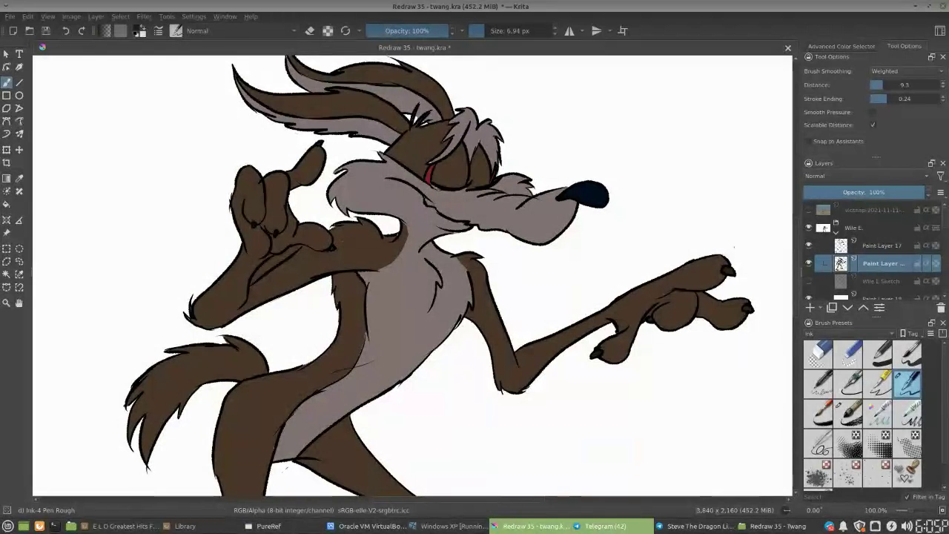
key("e")
mouse_move(260, 270)
left_mouse_down()
mouse_move(256, 279)
mouse_move(296, 247)
mouse_move(272, 264)
left_mouse_up()
key("e")
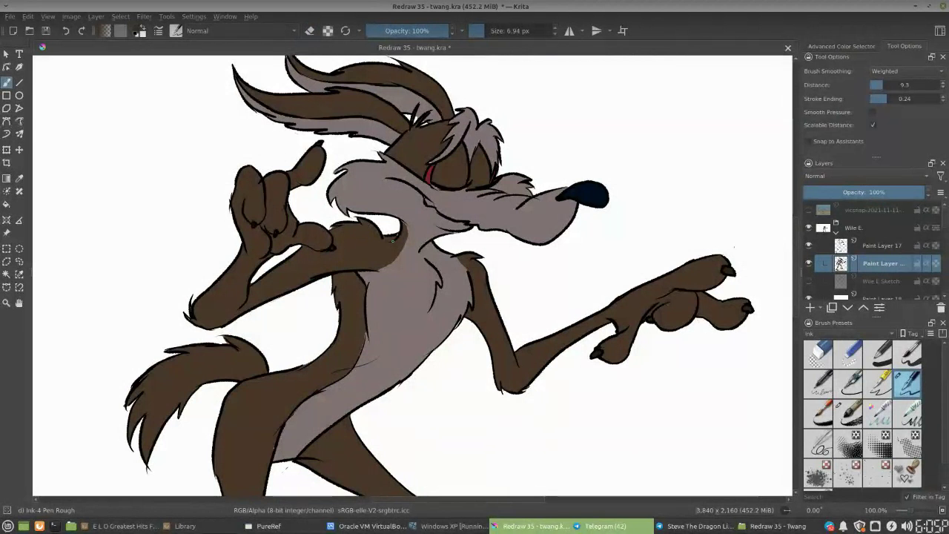
Touch up the edge between the brown upper arm and the mauve chest with colours sampled from the fur
key("minus")
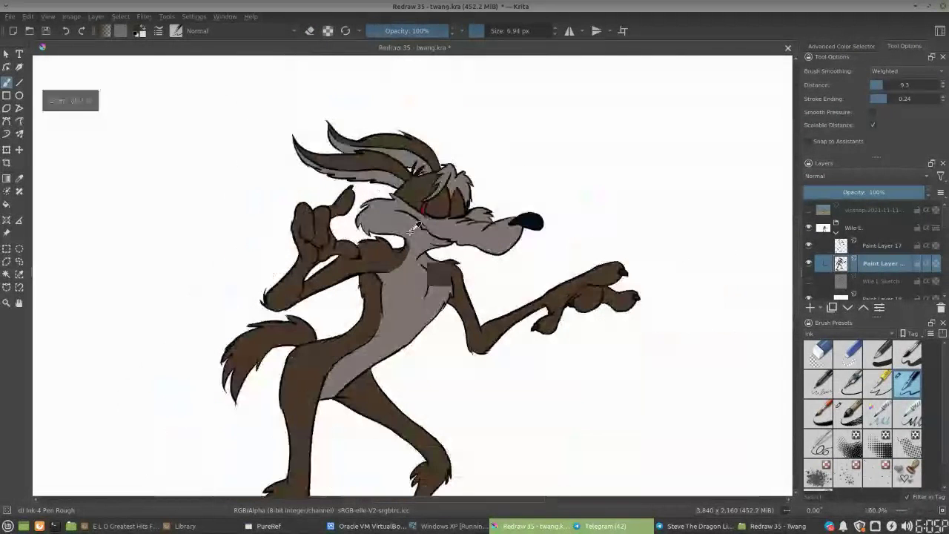
key("plus")
key("plus")
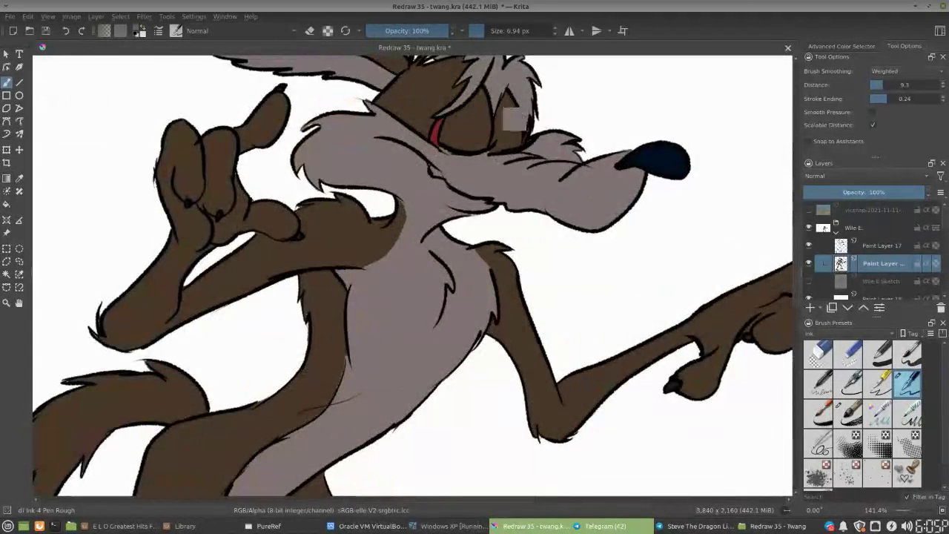
key("minus")
key("plus")
key("plus")
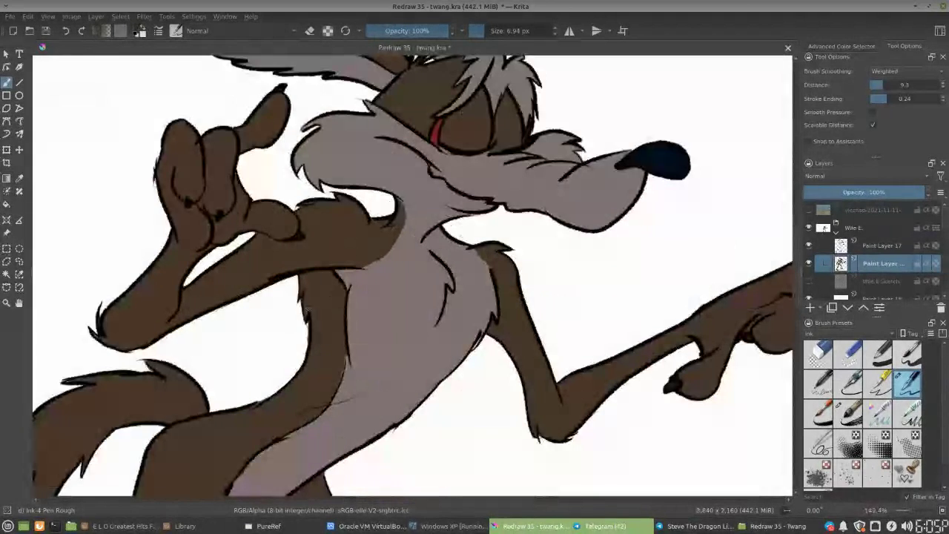
key("minus")
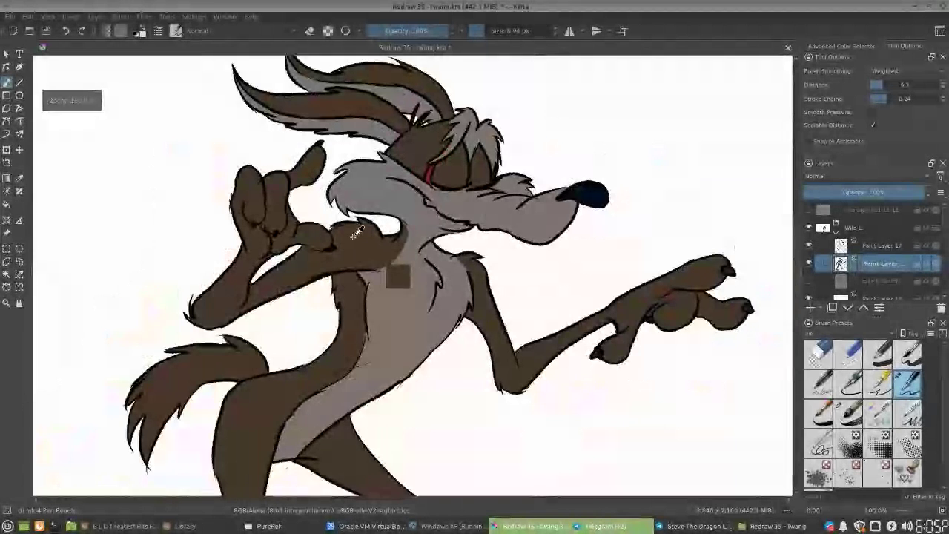
key("plus")
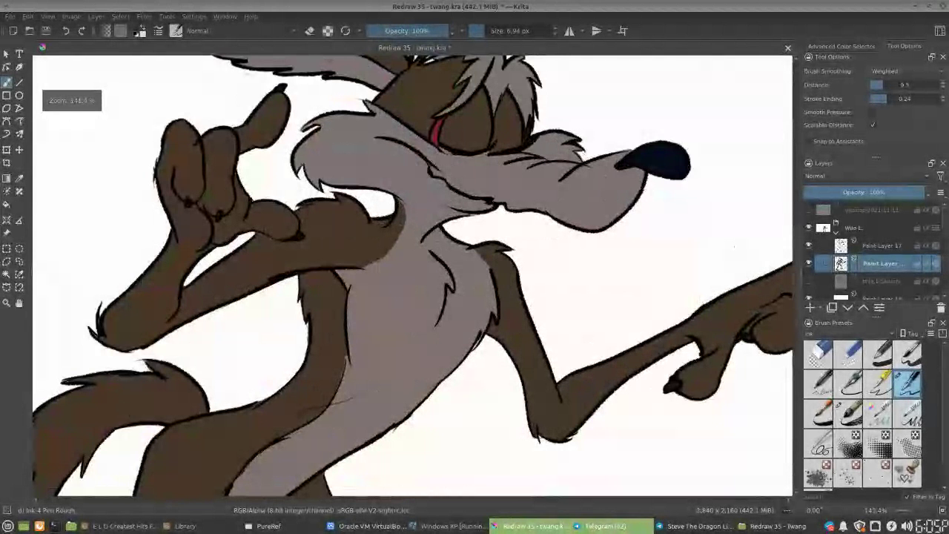
left_click(354, 237, "ctrl")
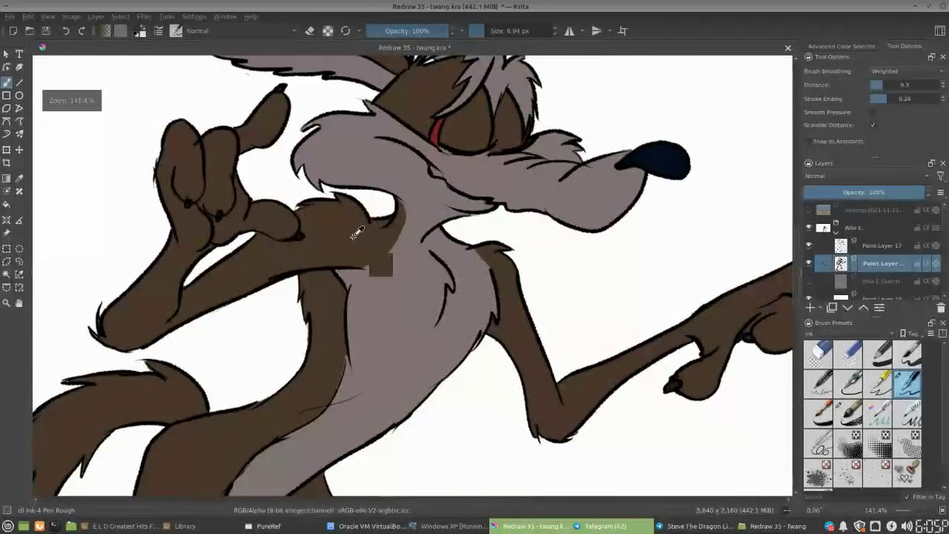
Paint the two toe claws on the forward foot with the near-black claw colour
scroll(356, 233, "down", 3)
scroll(306, 242, "down", 4)
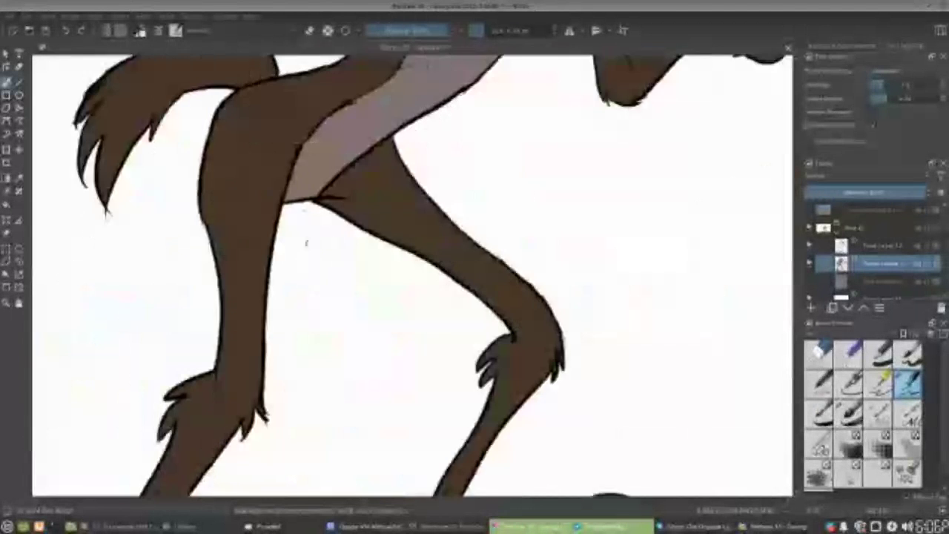
scroll(306, 242, "down", 3)
scroll(275, 301, "down", 4)
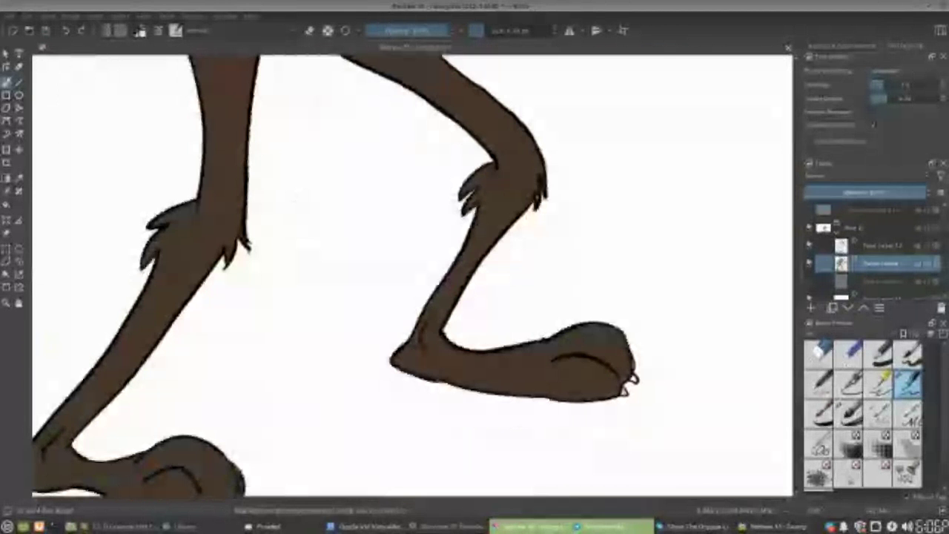
left_click_drag(539, 189, 467, 326)
left_click_drag(512, 85, 331, 269)
left_click_drag(448, 311, 436, 269)
scroll(435, 269, "down", 8)
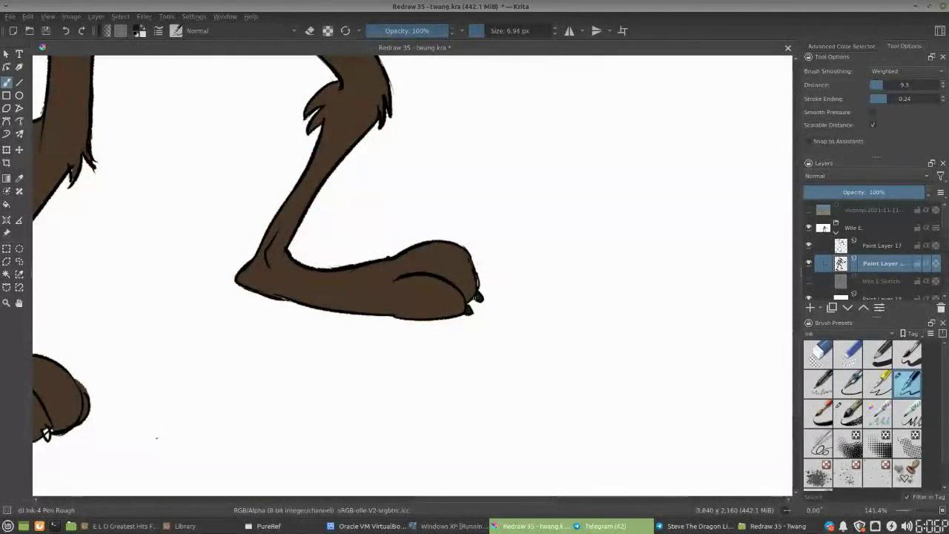
Fill the toe claw on the rear foot with the near-black colour sampled from the forward foot's claws
left_click(469, 306, "ctrl")
left_click(469, 310, "ctrl")
left_click_drag(420, 262, 688, 141)
left_click_drag(312, 308, 314, 317)
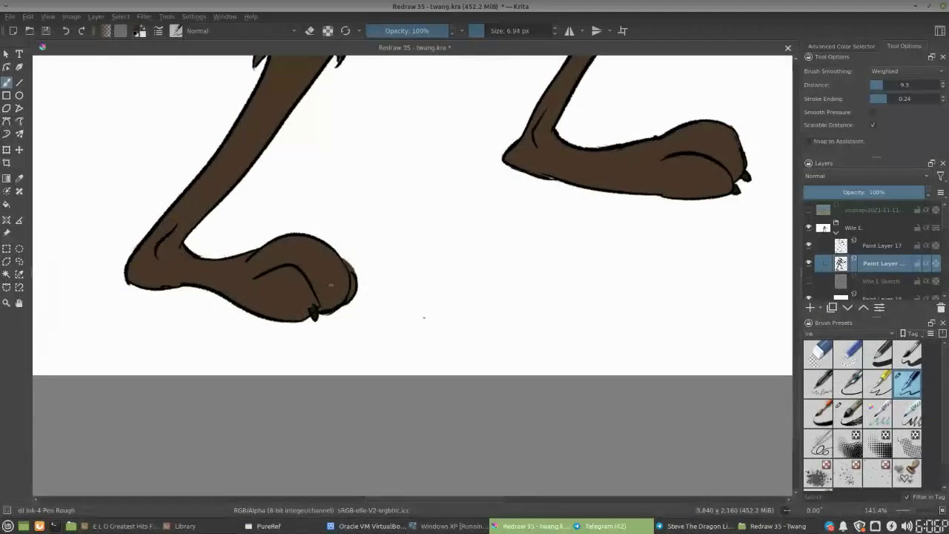
On Paint Layer 17, draw the black outlines of two more pointed toe claws at the front of the rear foot
left_click(881, 252)
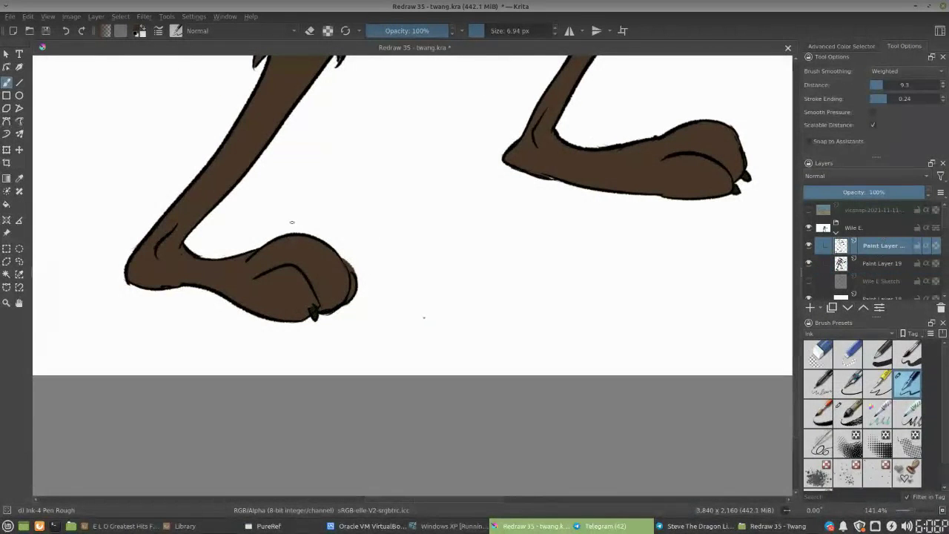
key("x")
mouse_move(345, 311)
left_mouse_down()
mouse_move(334, 315)
mouse_move(331, 302)
mouse_move(355, 303)
left_mouse_up()
key("e")
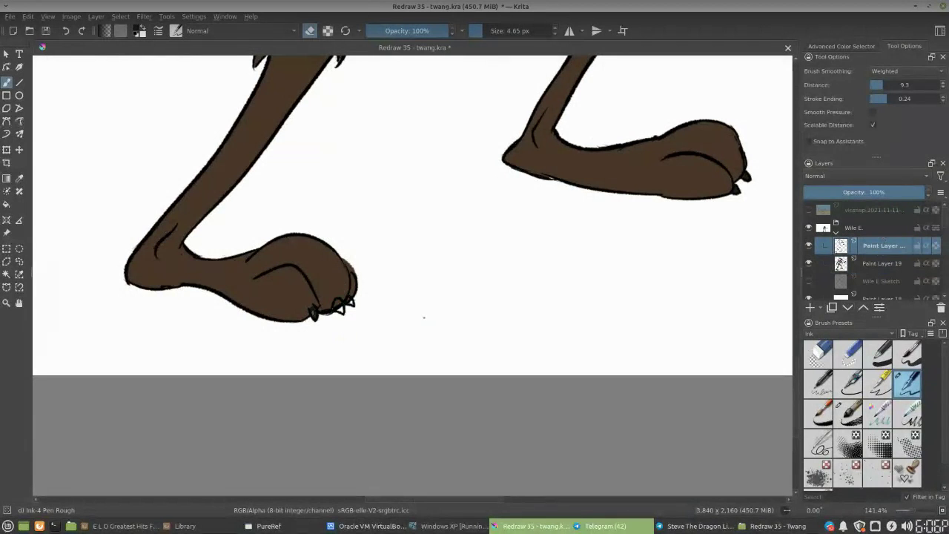
key("e")
key("e")
Fill the rear foot's two new claws with near-black on Paint Layer 19, clean their edges, and save the file
left_click(879, 263)
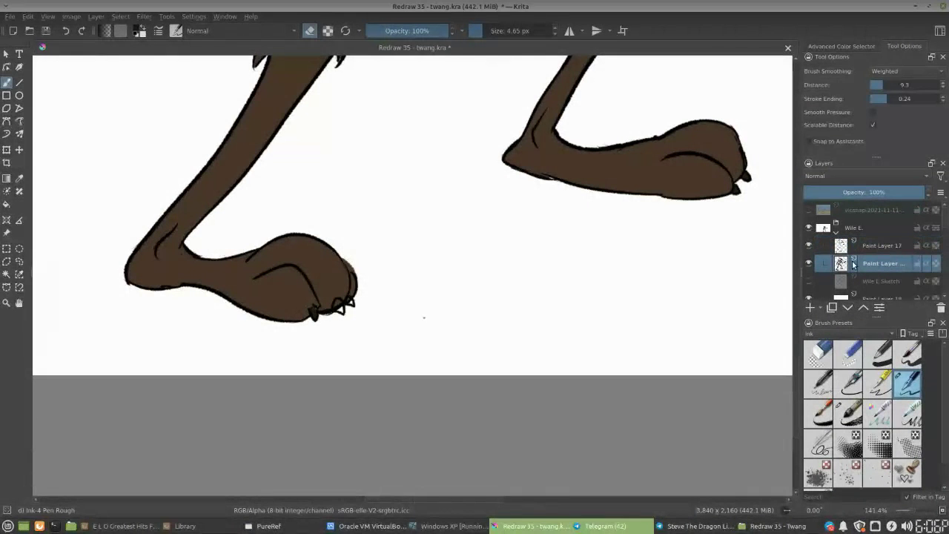
key("e")
left_click(879, 244)
key("e")
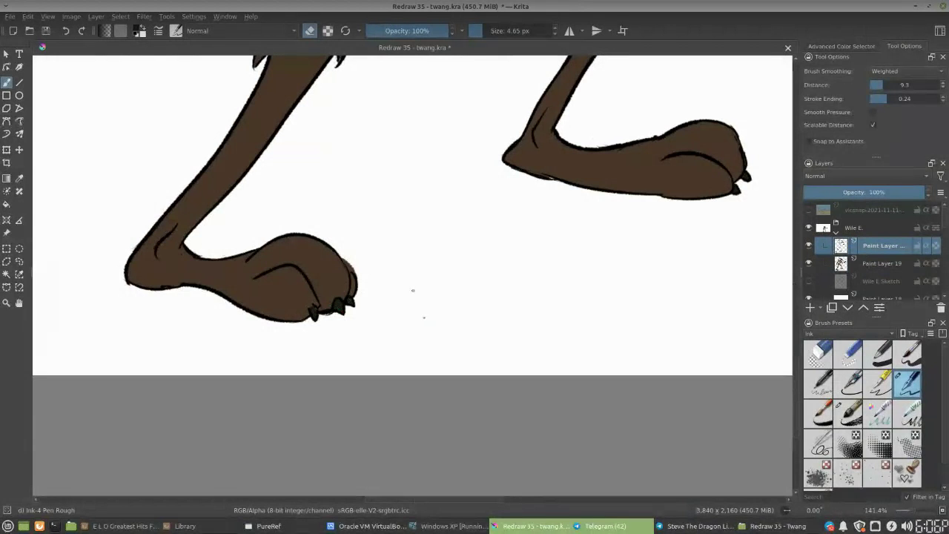
left_click(887, 264)
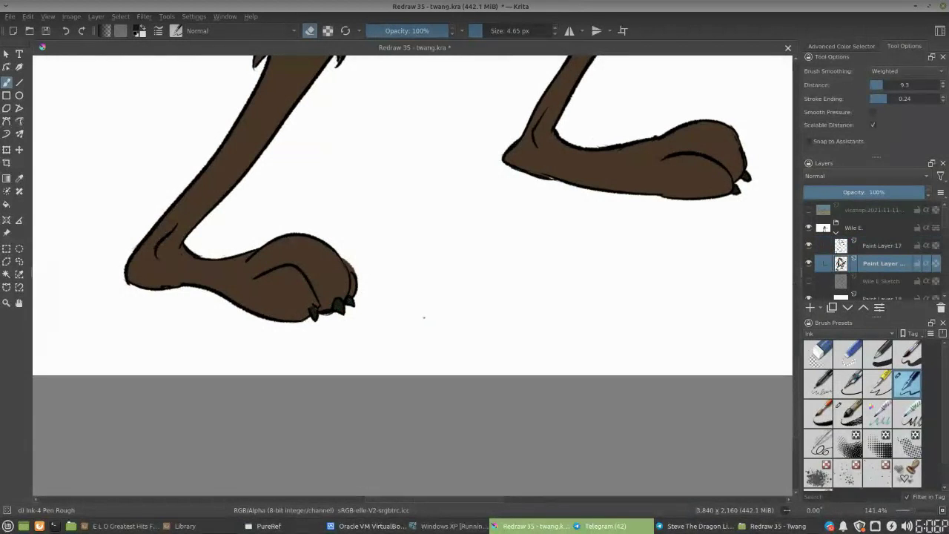
key("e")
scroll(349, 305, "down", 10)
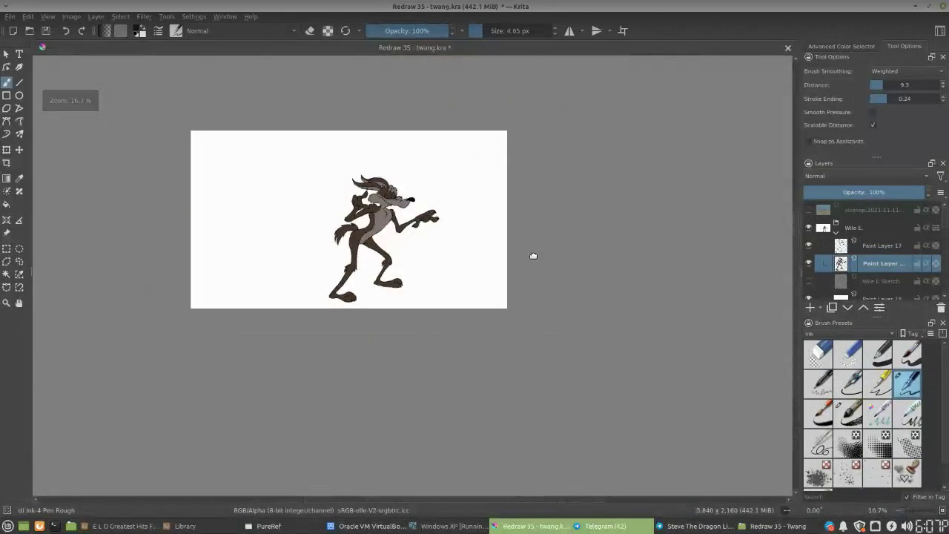
key("ctrl+s")
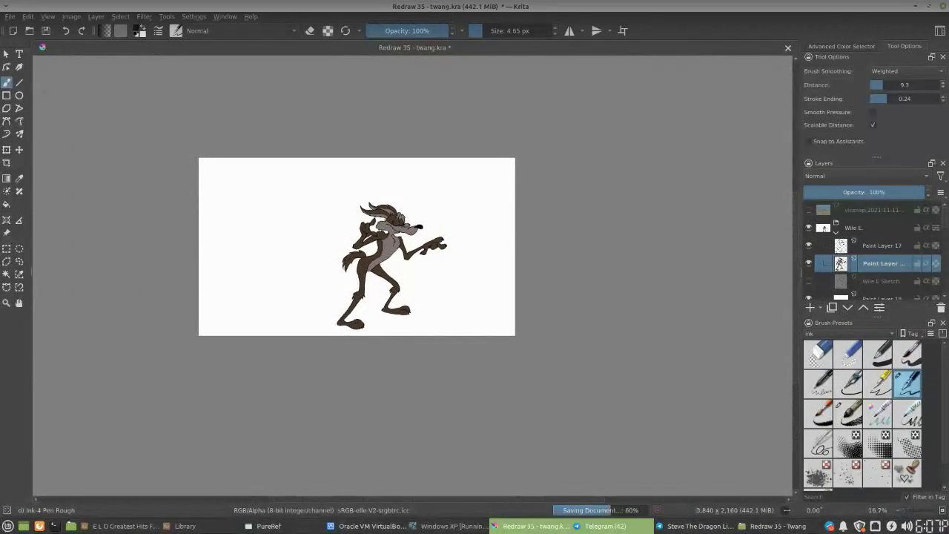
Check the reference and line art visibility, and hide the white Paint Layer 18 to reveal the desert background
left_click(809, 210)
left_click(809, 211)
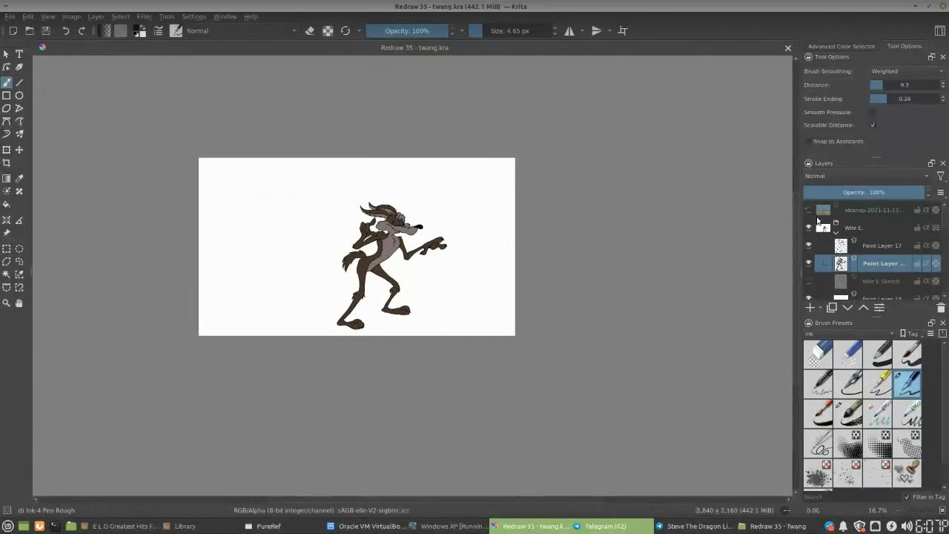
left_click(811, 246)
left_click(811, 246)
scroll(944, 230, "down", 3)
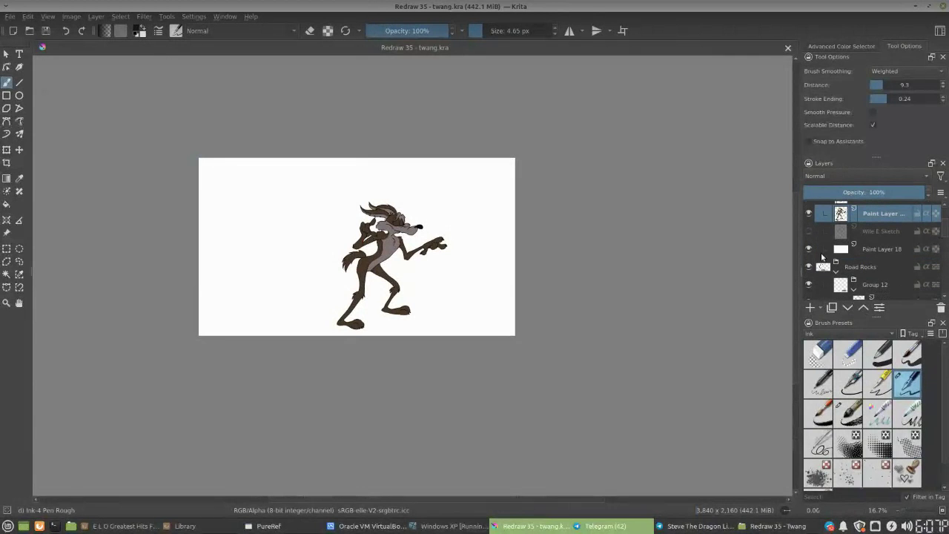
left_click(809, 249)
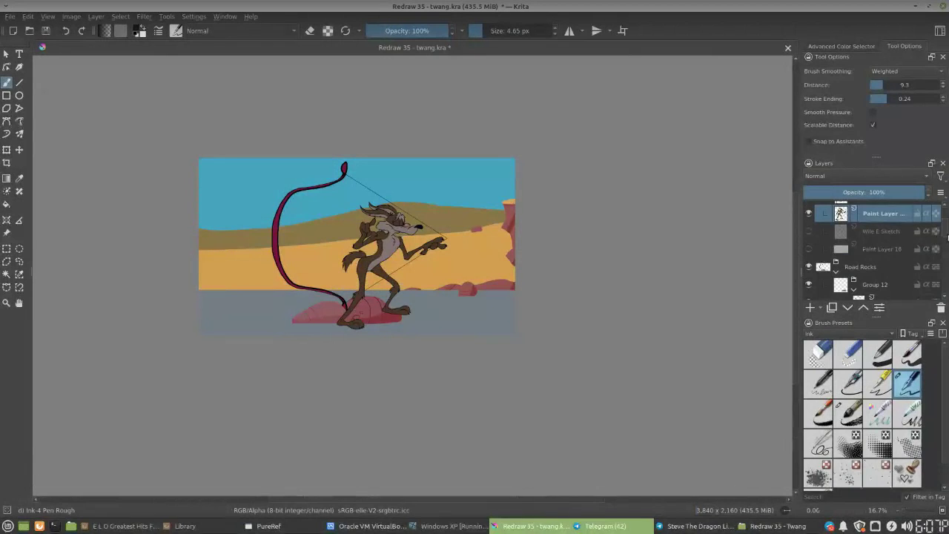
Add a transparency mask to the Wile E. group
scroll(942, 234, "up", 3)
left_click(875, 224)
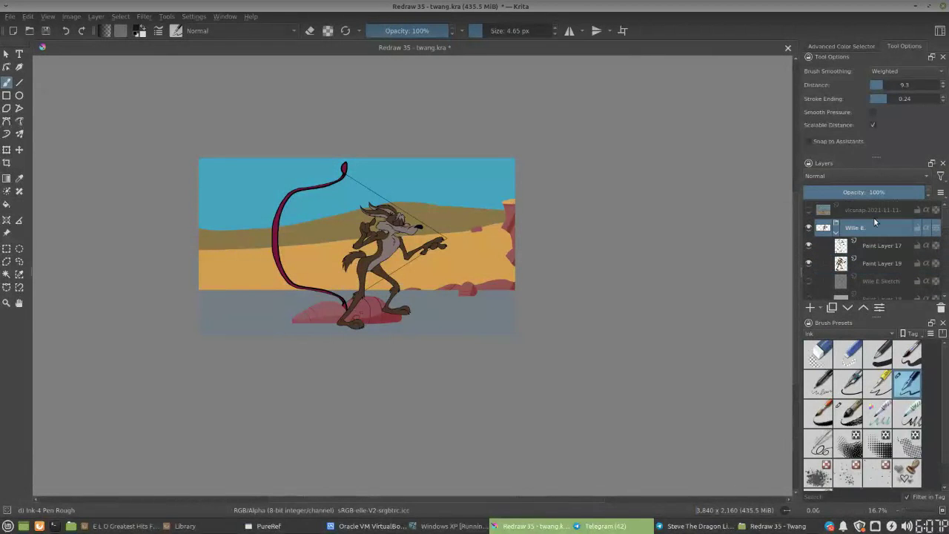
left_click(818, 308)
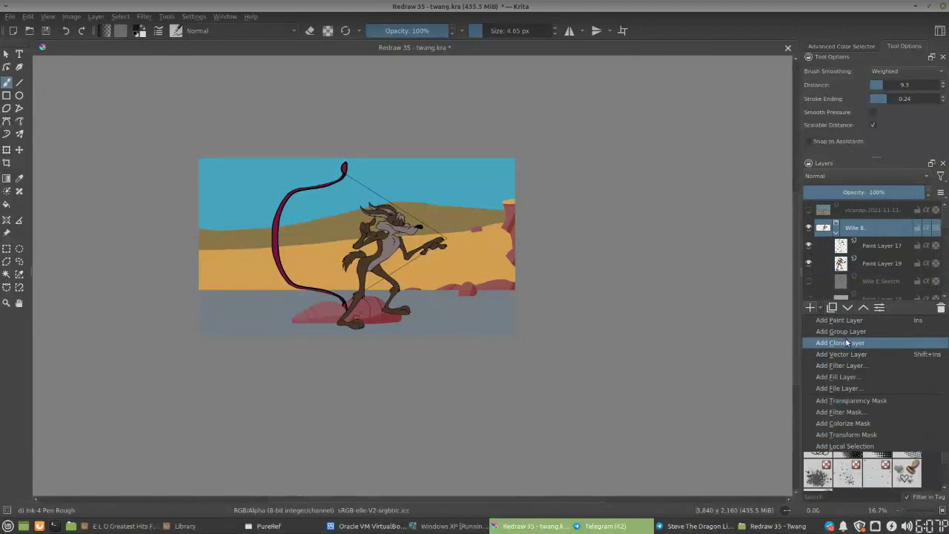
left_click(862, 401)
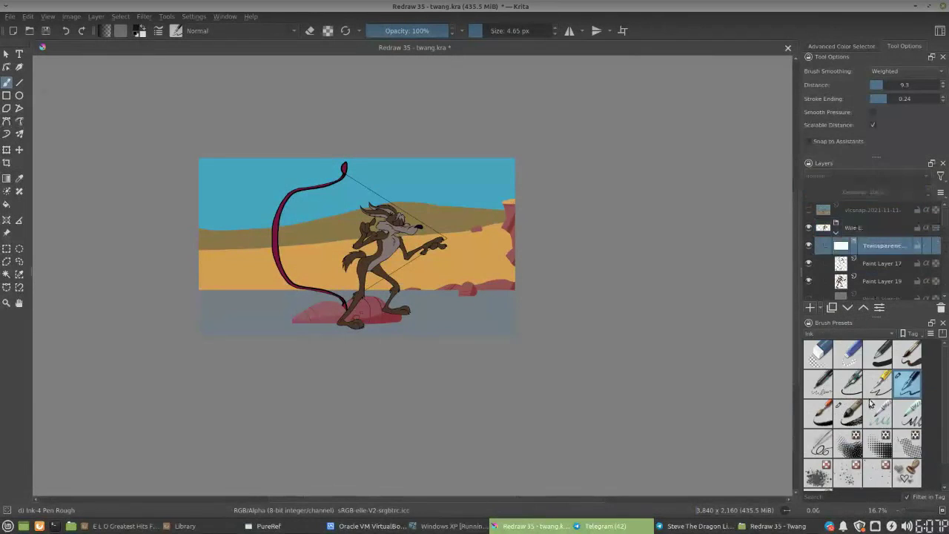
Set the brush to 26 px and mask out the forward foot's heel where it overlaps the red rock
key("ctrl+plus")
key("ctrl+plus")
key("ctrl+plus")
left_click_drag(476, 275, 541, 196)
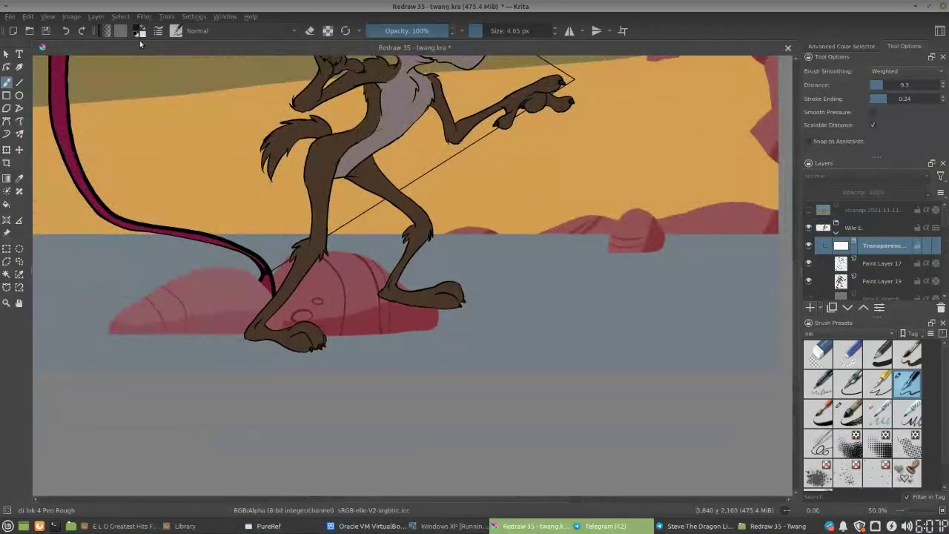
left_click_drag(382, 295, 398, 299)
key("bracketright")
key("bracketright")
key("bracketright")
key("bracketright")
key("bracketright")
key("bracketright")
key("bracketright")
key("bracketright")
key("bracketright")
key("bracketright")
key("bracketright")
key("bracketright")
key("bracketright")
key("bracketright")
key("bracketright")
key("bracketright")
key("bracketright")
left_click_drag(380, 293, 399, 303)
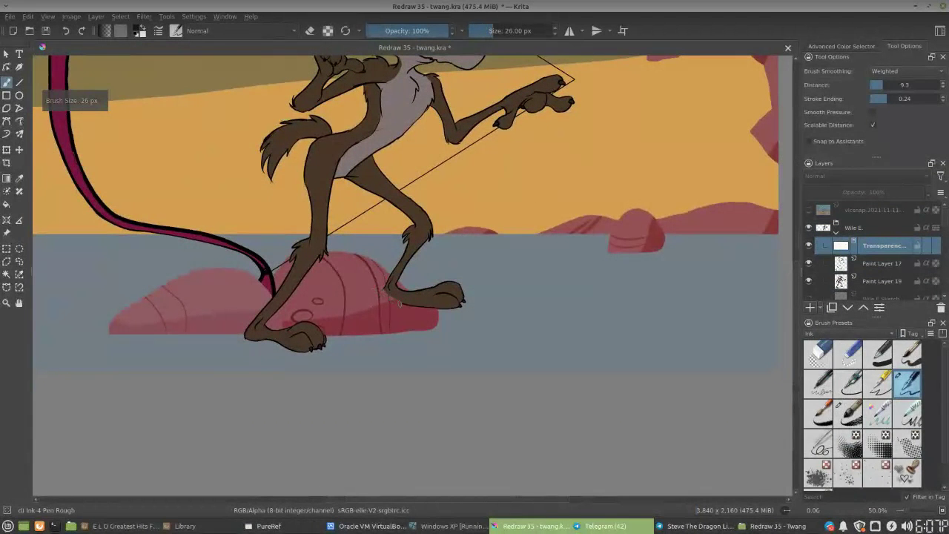
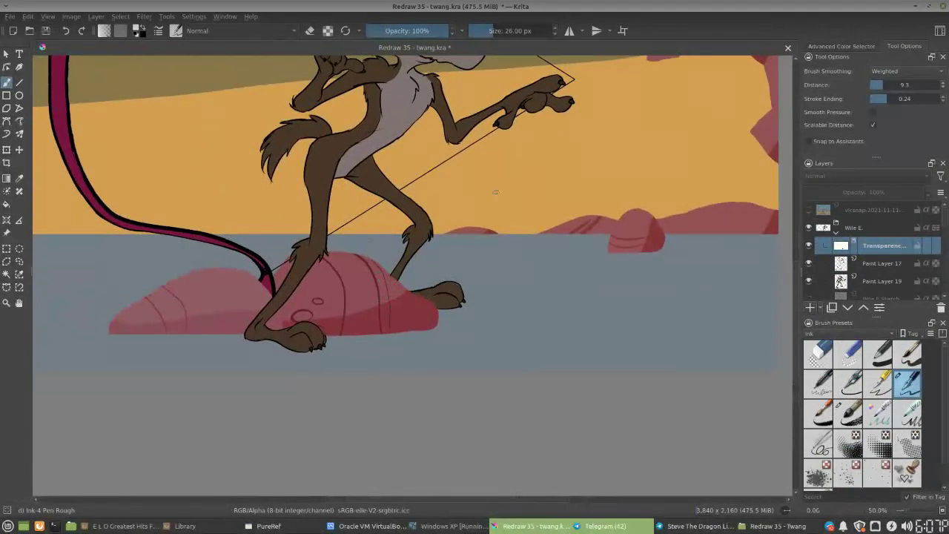
Show the reference picture and compare its pose, bowstring and foot placement with the redraw
key("ctrl+minus")
key("ctrl+minus")
left_click_drag(505, 233, 467, 302)
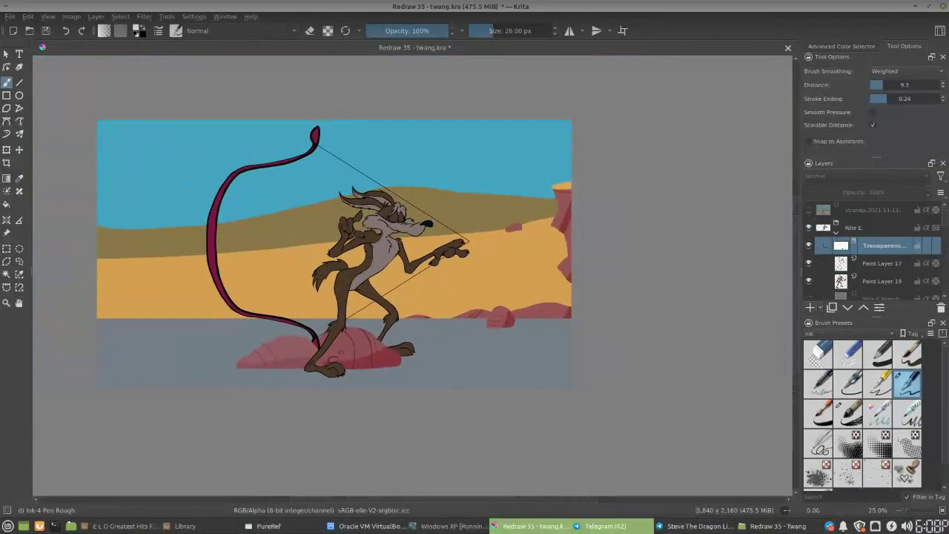
left_click(809, 209)
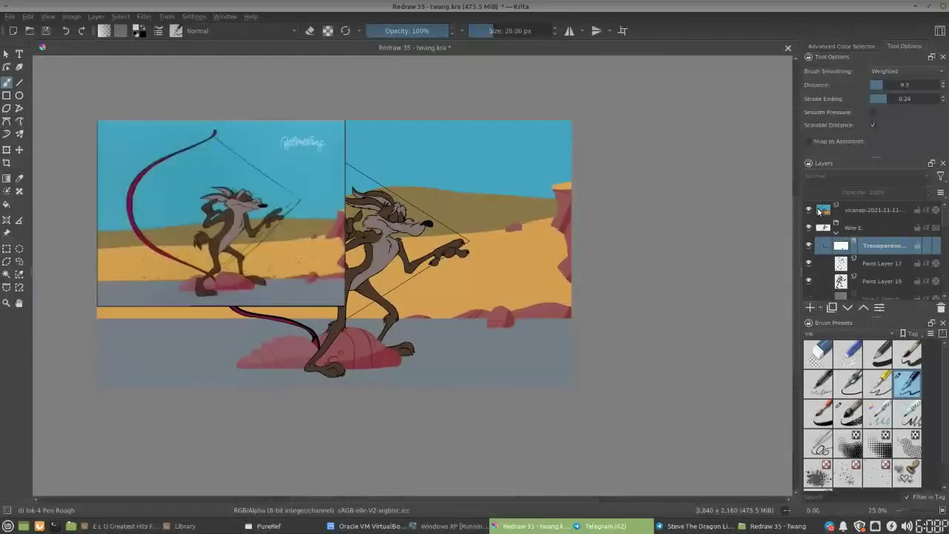
key("ctrl+plus")
key("ctrl+plus")
key("ctrl+plus")
left_click_drag(244, 161, 461, 209)
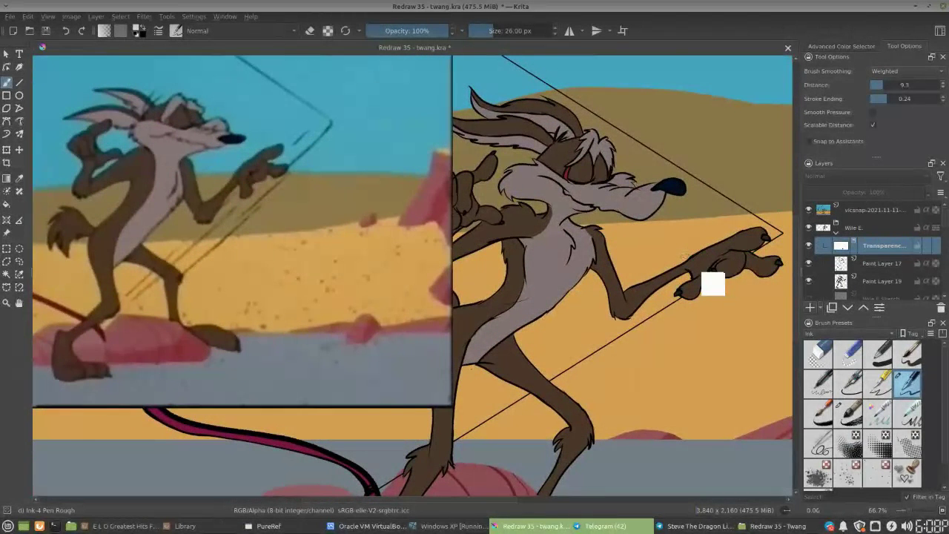
key("ctrl+minus")
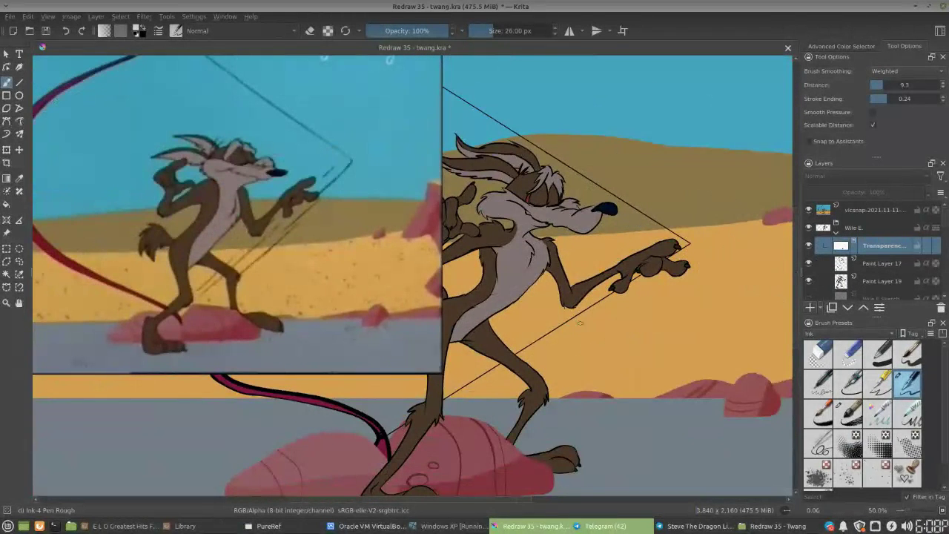
left_click(140, 34)
key("e")
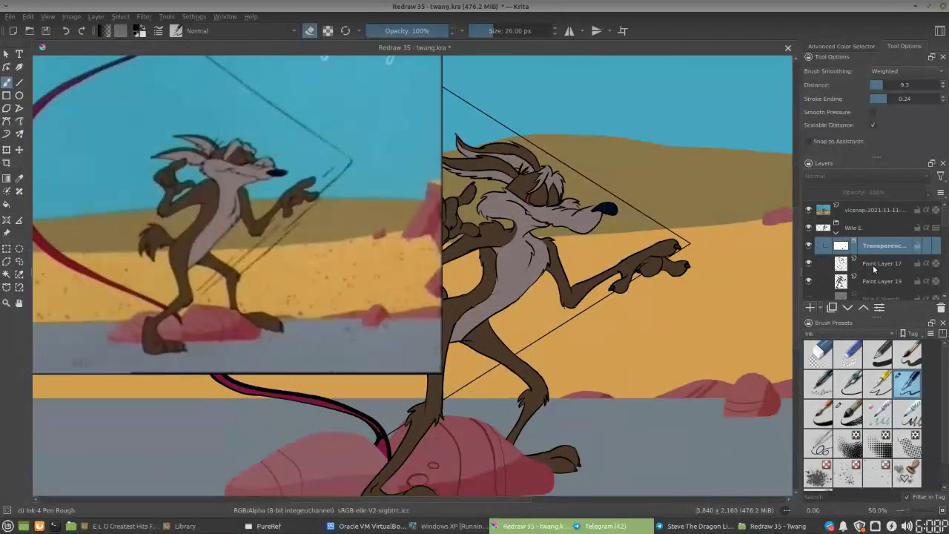
key("Insert")
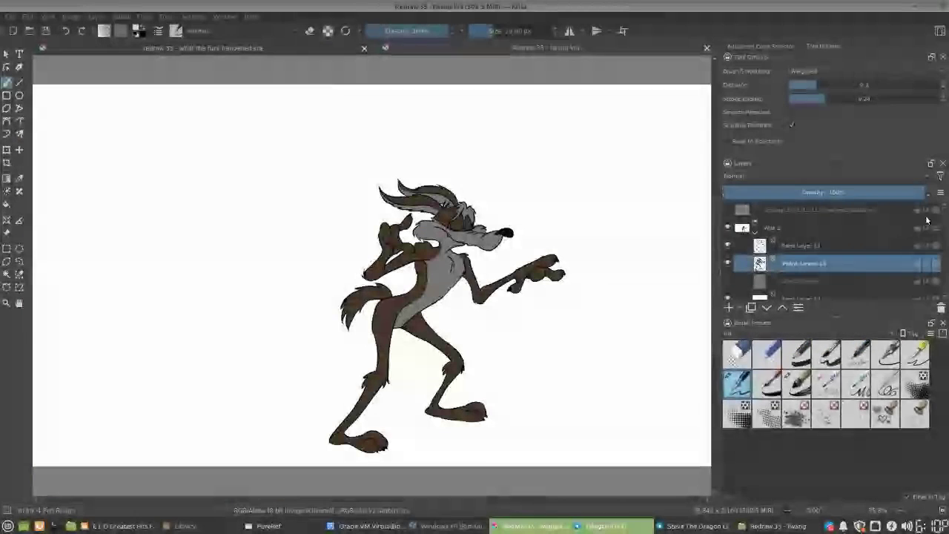
Hide the white Paint Layer 18 and add a transparency mask to the Wile E. group
scroll(942, 223, "down", 1)
scroll(942, 223, "down", 1)
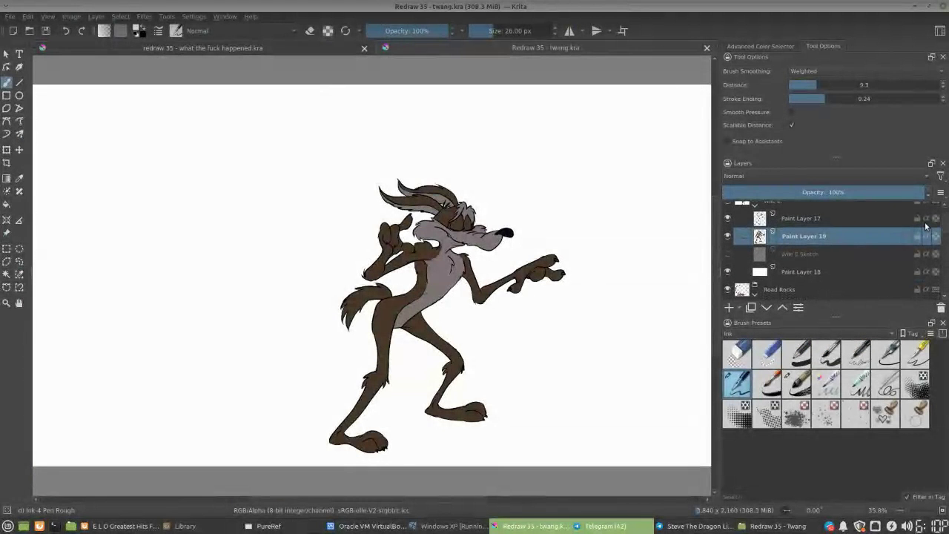
left_click(727, 272)
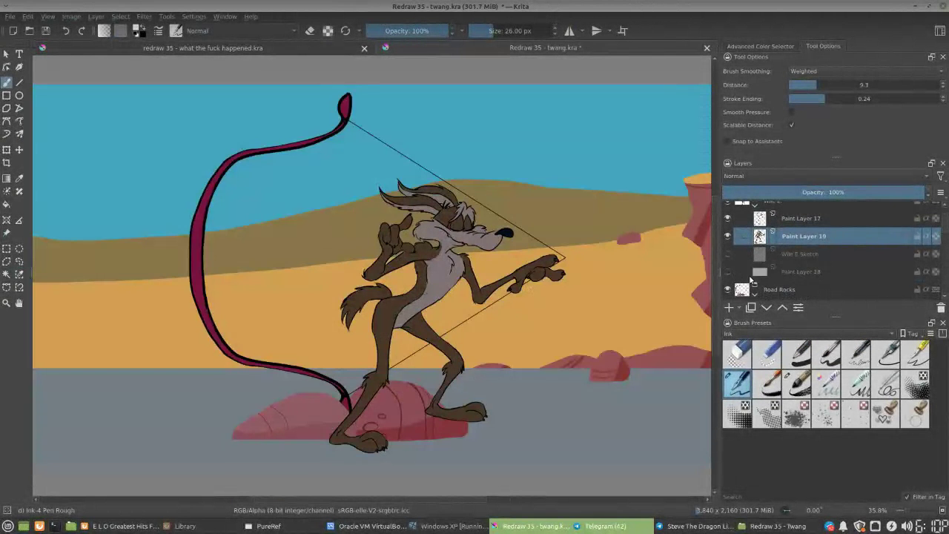
scroll(942, 229, "up", 2)
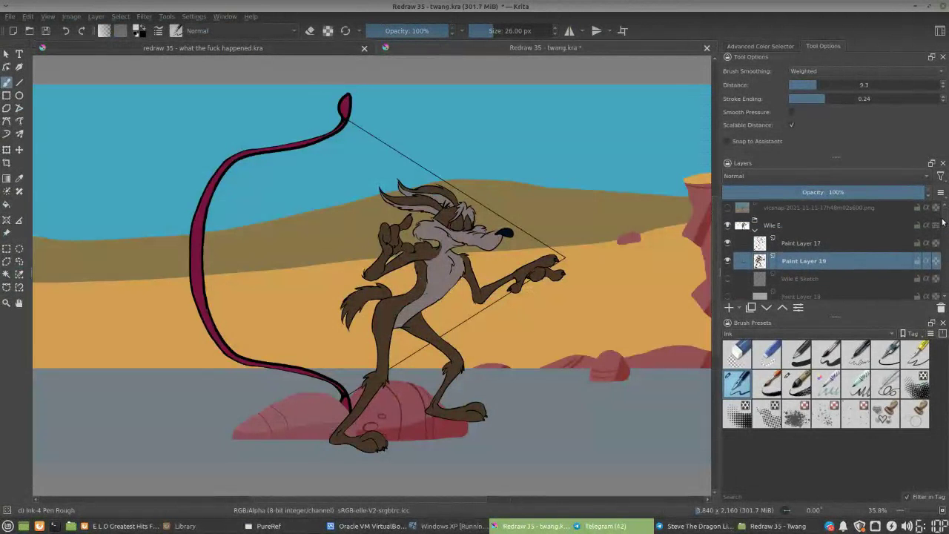
left_click(790, 229)
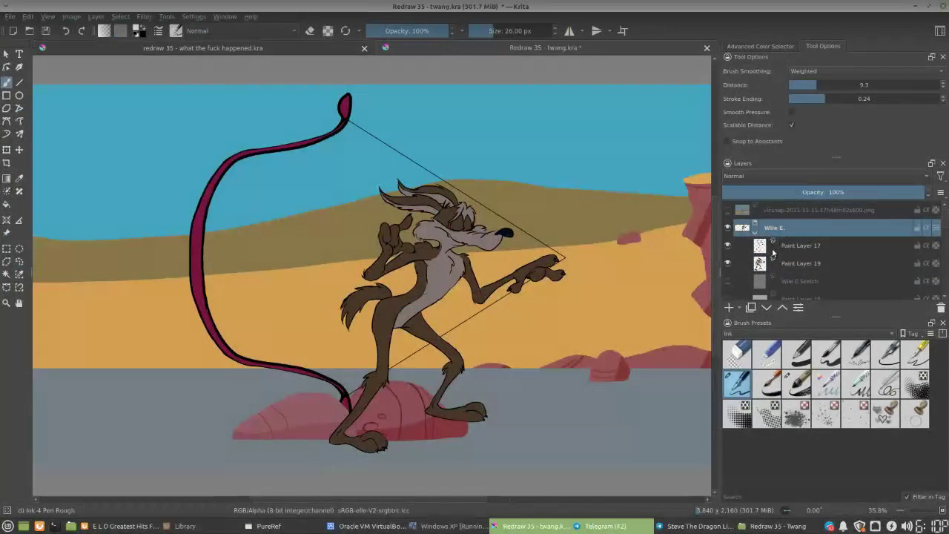
left_click(737, 308)
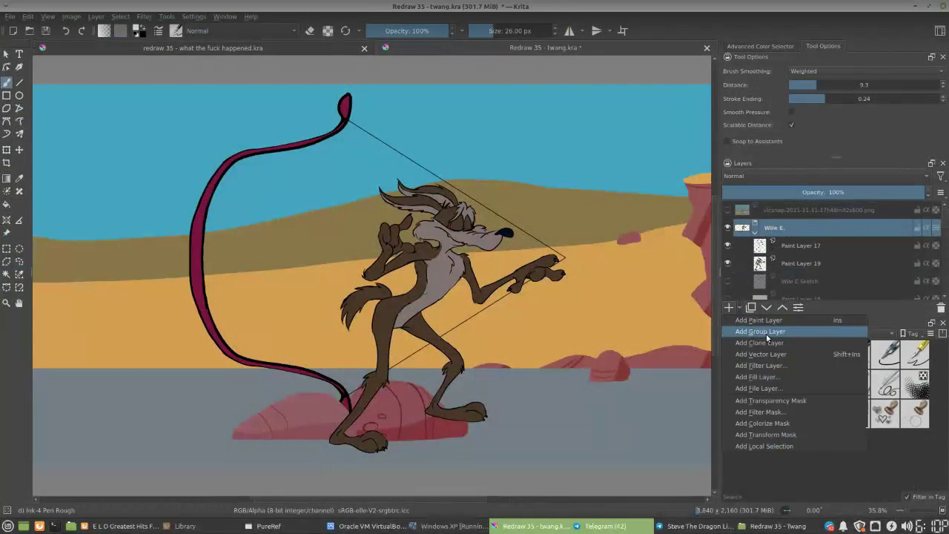
left_click(770, 401)
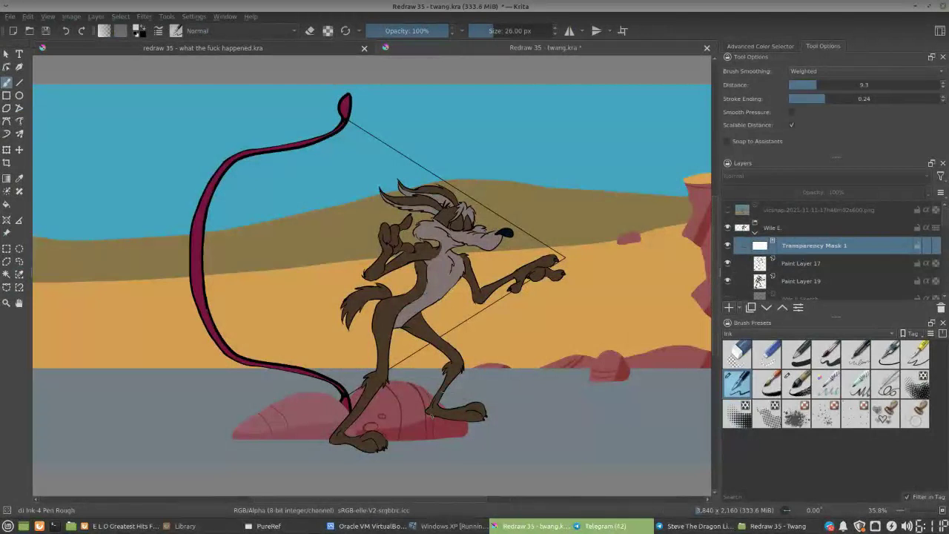
Paint on the transparency mask to hide the forward foot's heel behind the red rock
key("e")
left_click_drag(447, 418, 466, 418)
key("e")
Add a paint layer above the bow layer in Group 15 and name it "Bow lines"
mouse_move(792, 253)
scroll(940, 231, "down", 6)
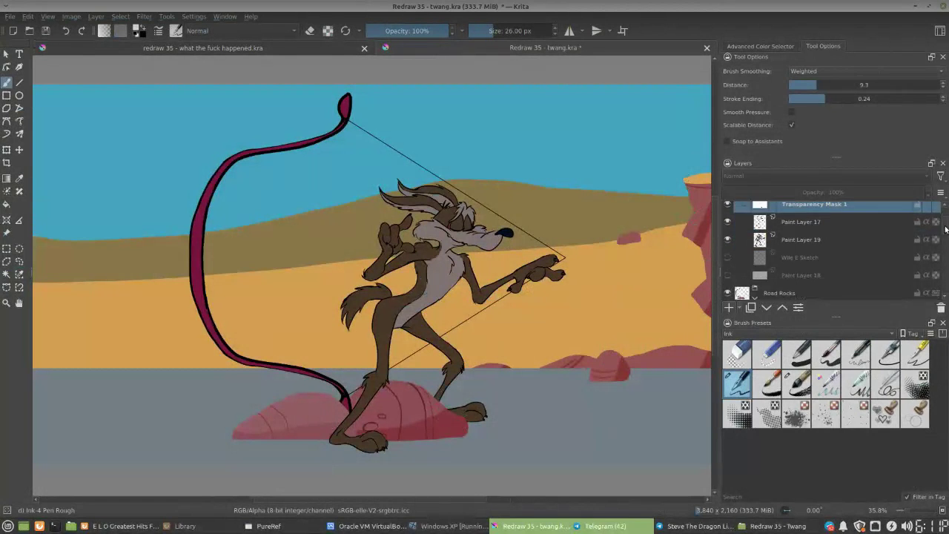
scroll(932, 245, "down", 4)
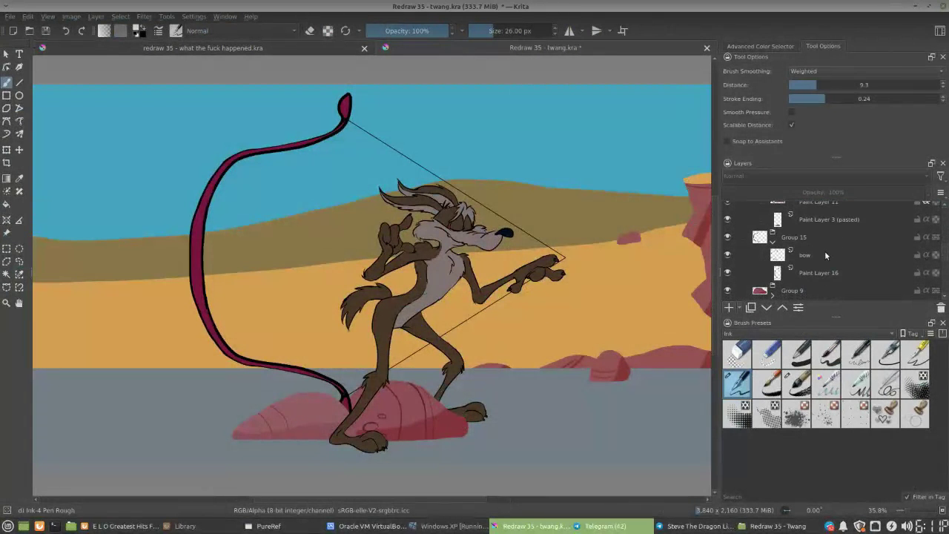
key("Insert")
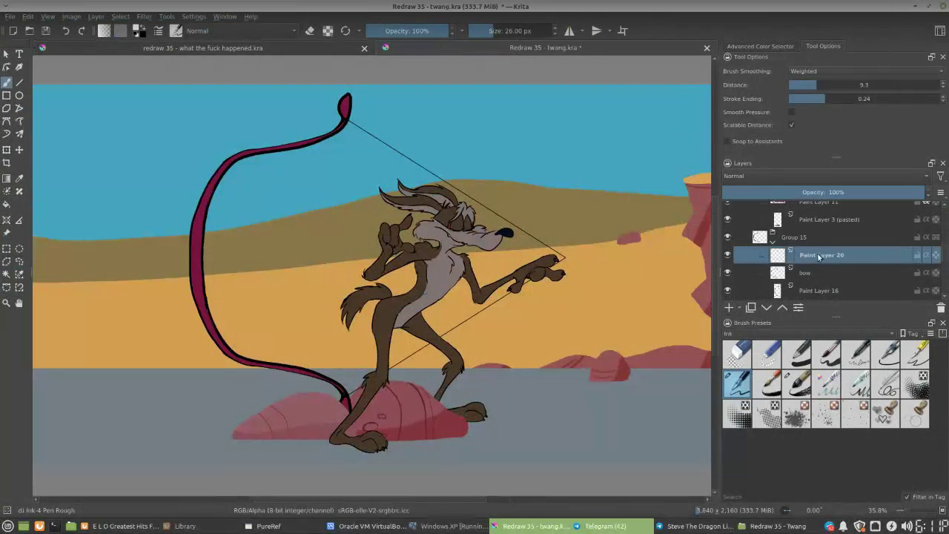
double_click(819, 255)
type("Bow lines")
key("Return")
Reduce the ink brush size to 3.75 px, undoing the test strokes
left_click_drag(563, 310, 577, 321)
key("ctrl+z")
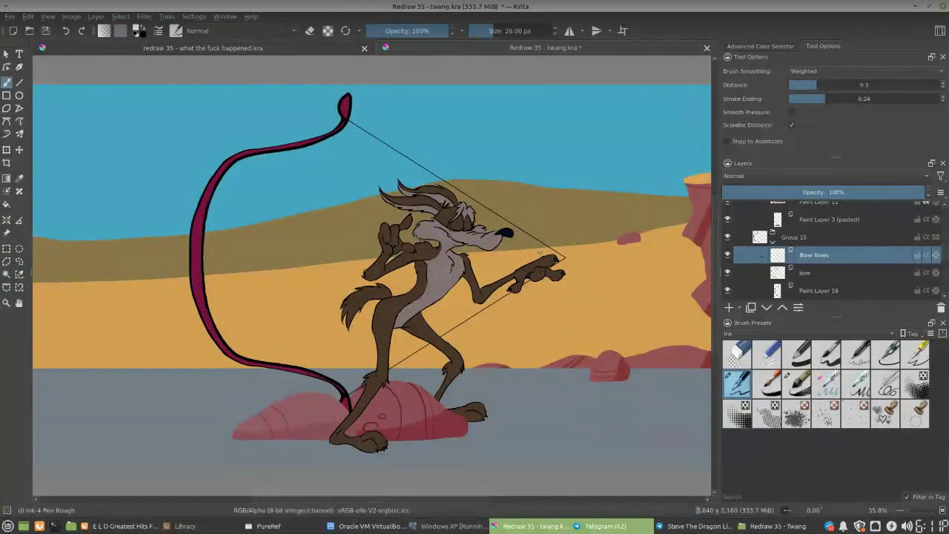
mouse_move(607, 313)
left_mouse_down("shift")
mouse_move(548, 318)
mouse_move(571, 333)
left_mouse_up("shift")
key("ctrl+z")
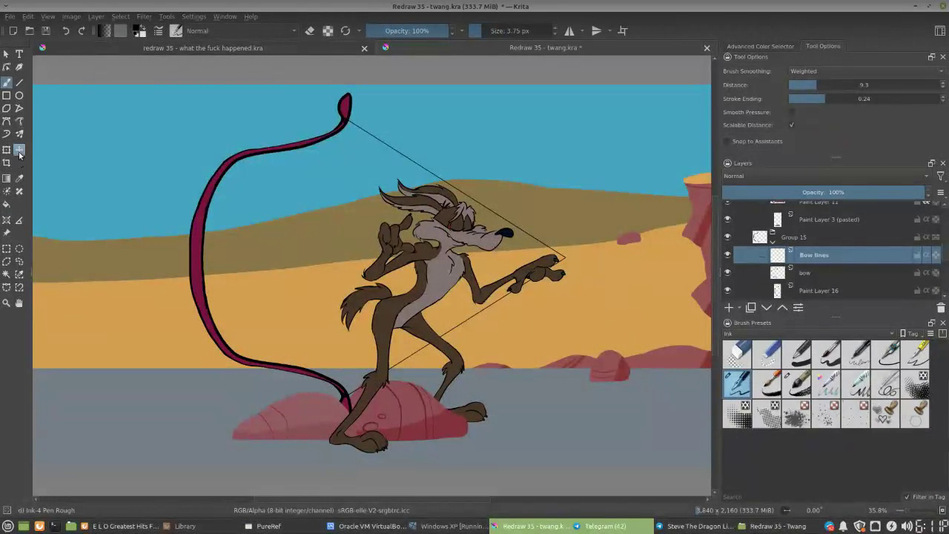
Try thin straight lines with the Line tool alongside the lower and upper bowstrings near the pulling hand
left_click(20, 84)
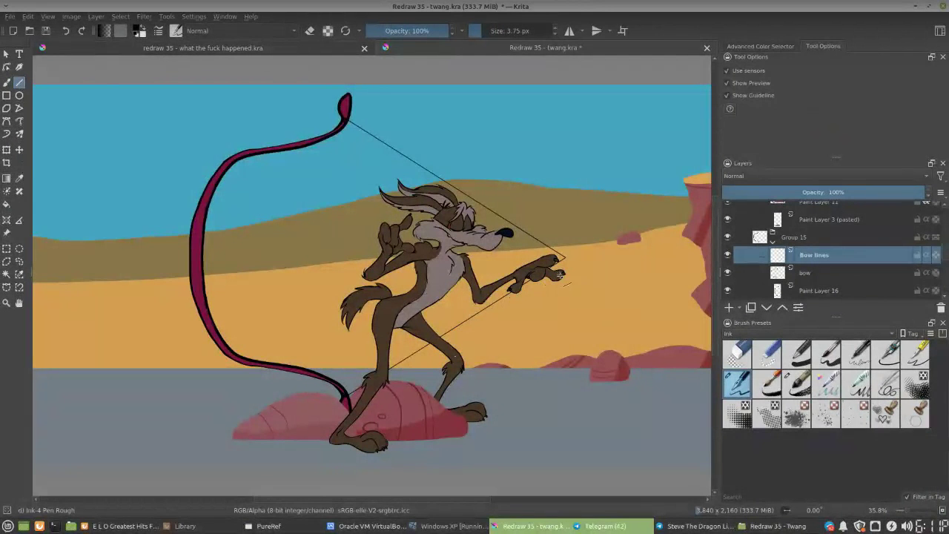
left_click_drag(561, 273, 510, 298)
key("ctrl+z")
left_click_drag(498, 307, 436, 347)
left_click_drag(536, 289, 571, 255)
mouse_move(520, 218)
left_mouse_down()
mouse_move(561, 252)
mouse_move(535, 228)
mouse_move(538, 248)
left_mouse_up()
left_click_drag(529, 212, 555, 242)
Check the bow lines against the reference picture, hide it again, and undo the lines just drawn
scroll(853, 252, "up", 5)
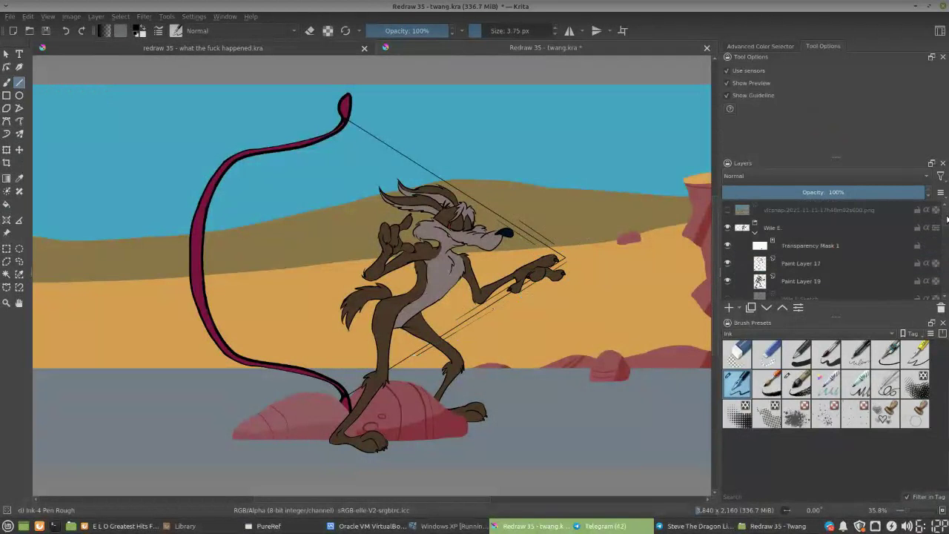
left_click(728, 210)
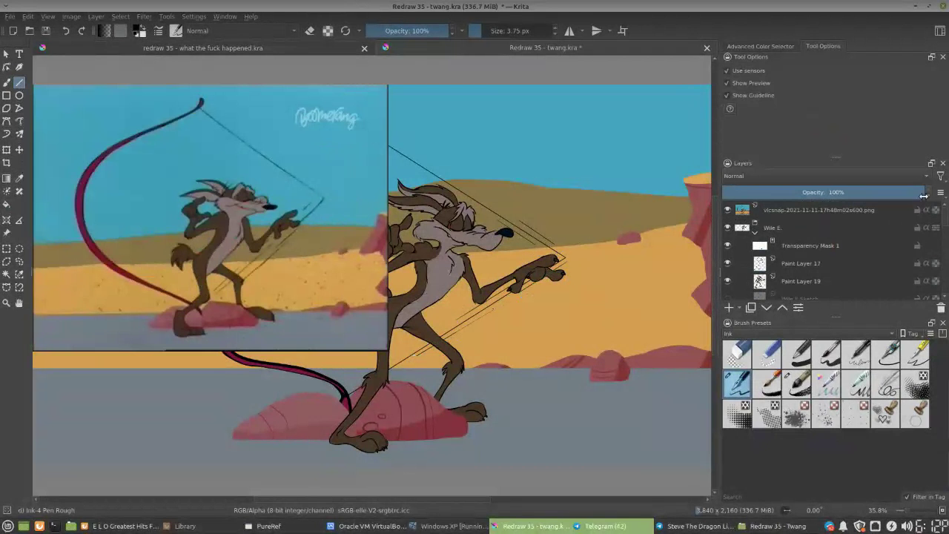
left_click(729, 212)
scroll(852, 252, "down", 5)
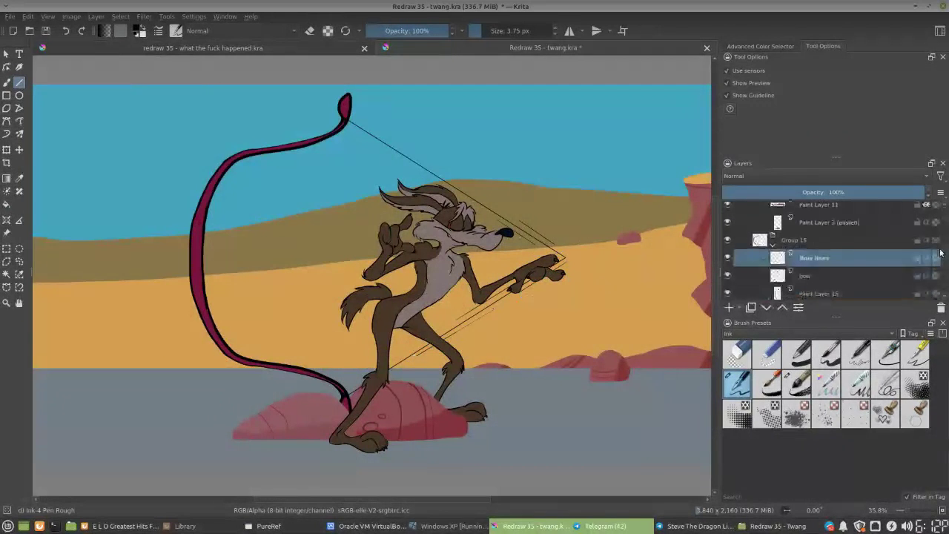
key("ctrl+z")
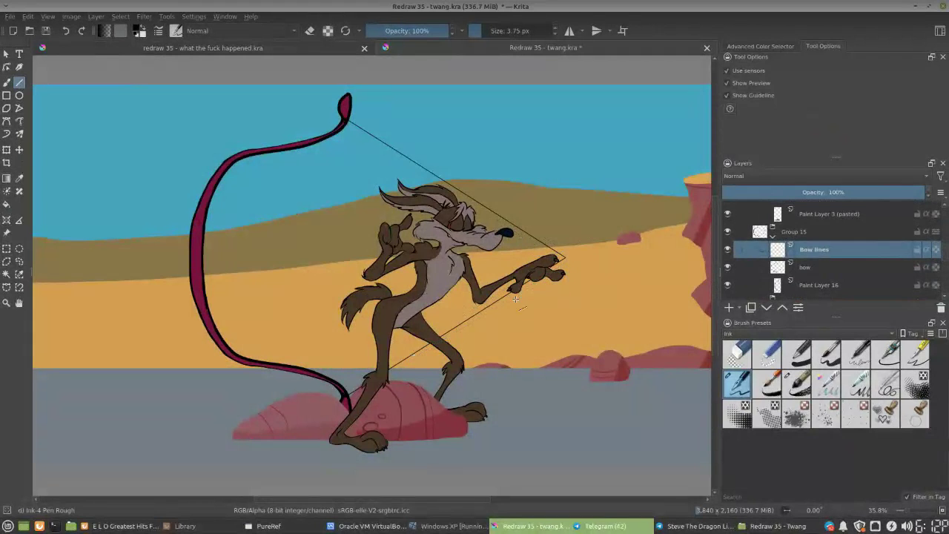
Draw straight lines along the lower bowstring from the pulling hand to the legs
left_click_drag(348, 389, 445, 324)
left_click_drag(349, 387, 460, 319)
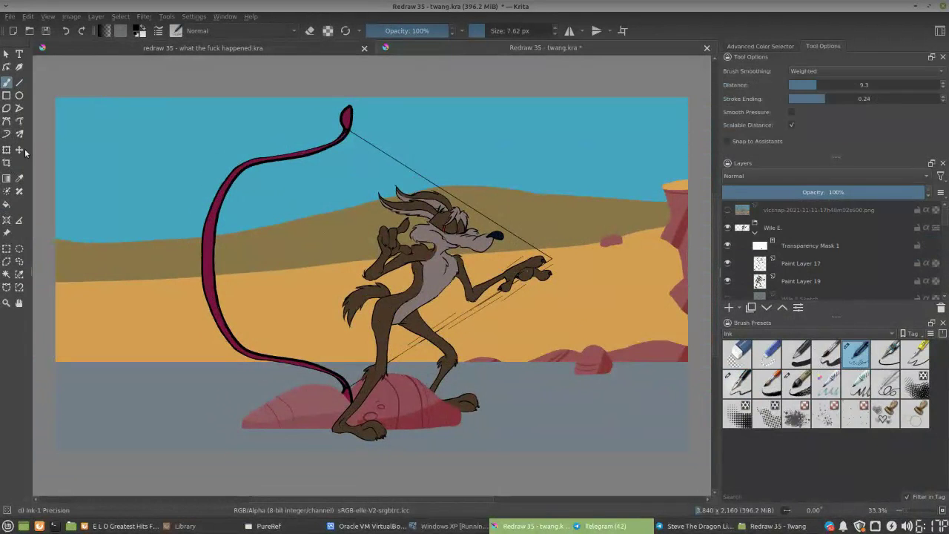
left_click(19, 82)
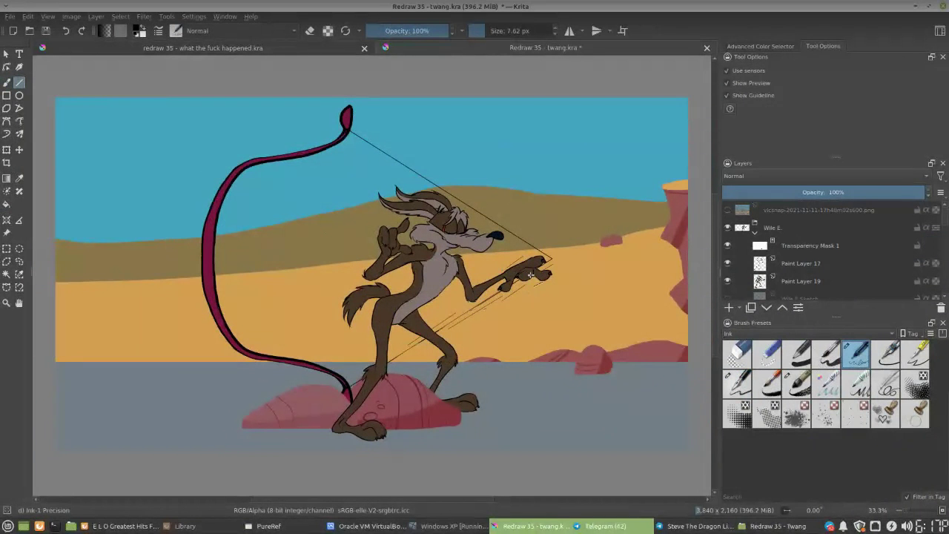
left_click_drag(550, 260, 369, 368)
left_click_drag(438, 301, 439, 299)
Add a thinner 5.06 px straight line beside the lower bowstring, undoing the unwanted extra lines
key("b")
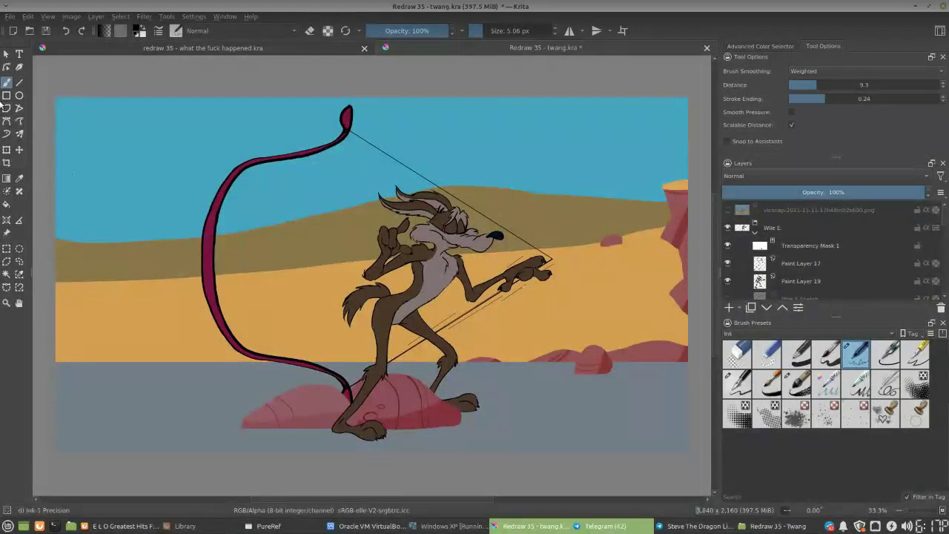
left_click(20, 82)
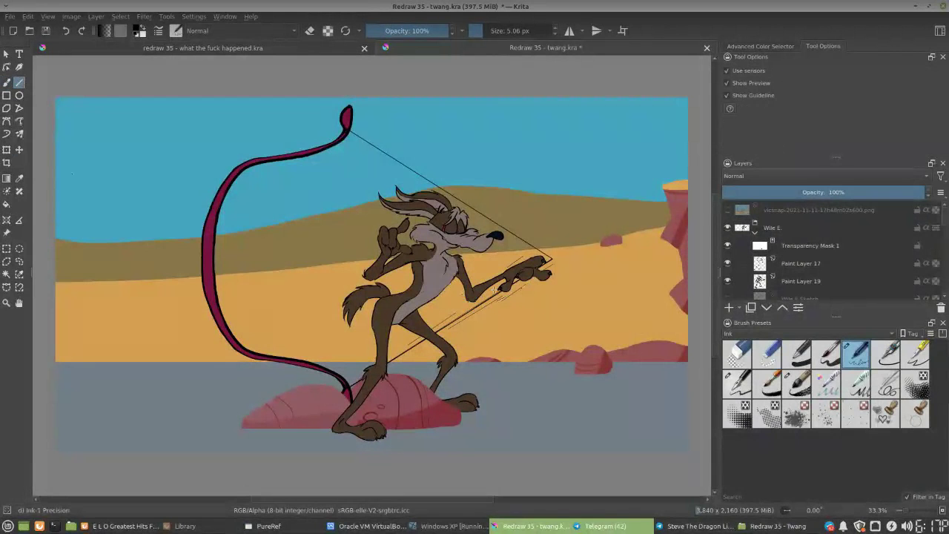
left_click_drag(529, 267, 432, 329)
left_click_drag(504, 305, 535, 281)
key("ctrl+z")
left_click_drag(528, 286, 459, 322)
key("ctrl+z")
Erase part of the bow lines between the pulling hand and the rear knee, and save the drawing
key("e")
mouse_move(501, 296)
left_mouse_down()
mouse_move(443, 333)
mouse_move(481, 304)
mouse_move(495, 313)
mouse_move(490, 302)
mouse_move(445, 329)
left_mouse_up()
key("e")
key("ctrl+s")
Add a paint layer above the reference picture and name it "Sig"
left_click(826, 214)
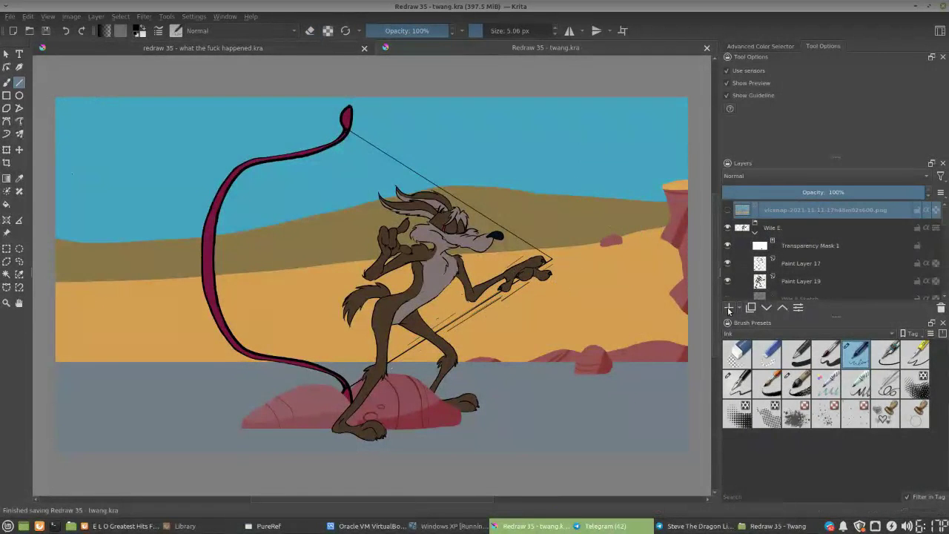
left_click(729, 307)
double_click(783, 210)
type("Sig")
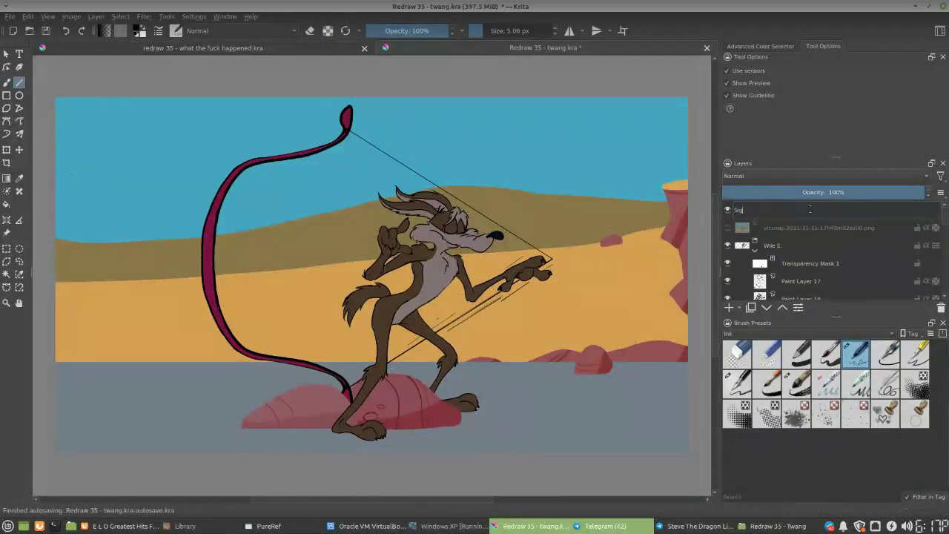
key("Return")
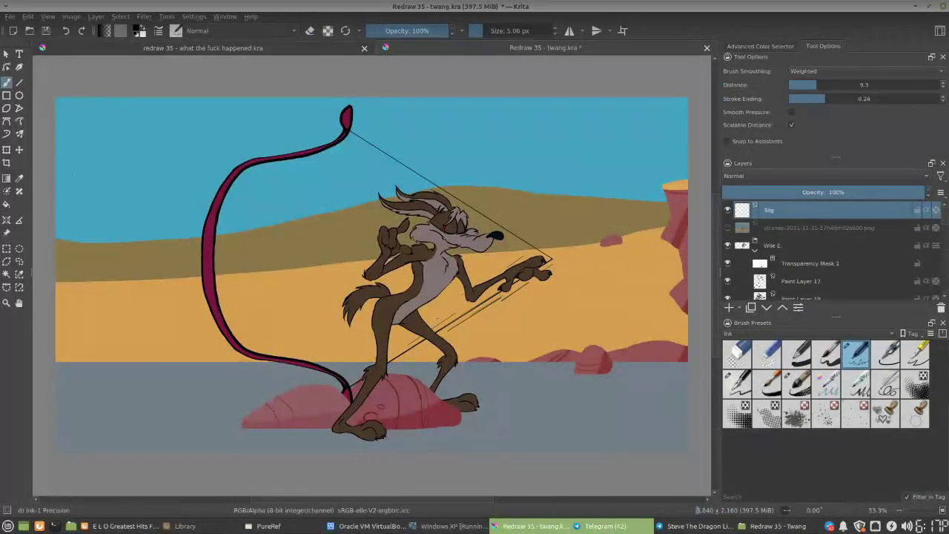
Show the reference picture and add an alpha-inheriting paint layer above back hill 1, grouped with that layer
left_click_drag(381, 357, 402, 283)
left_click(728, 228)
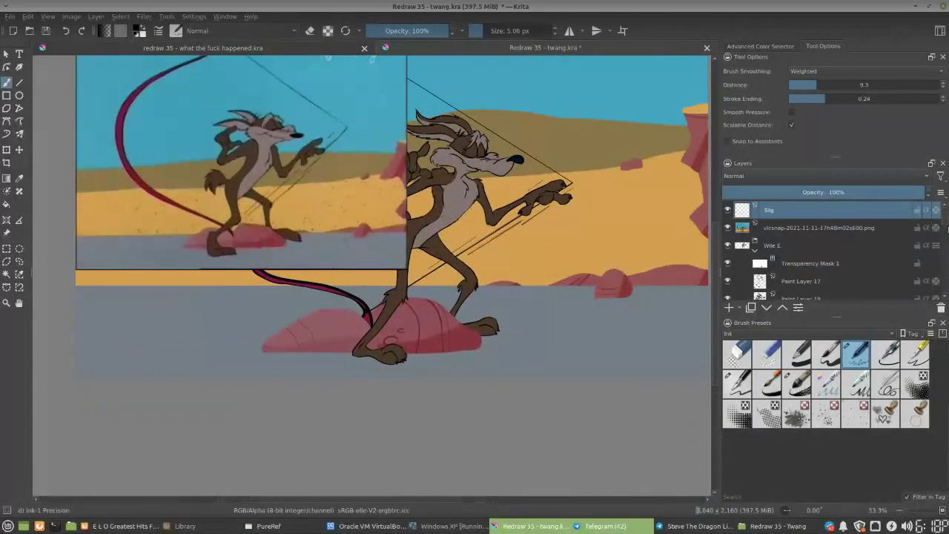
scroll(946, 225, "down", 5)
scroll(910, 269, "down", 5)
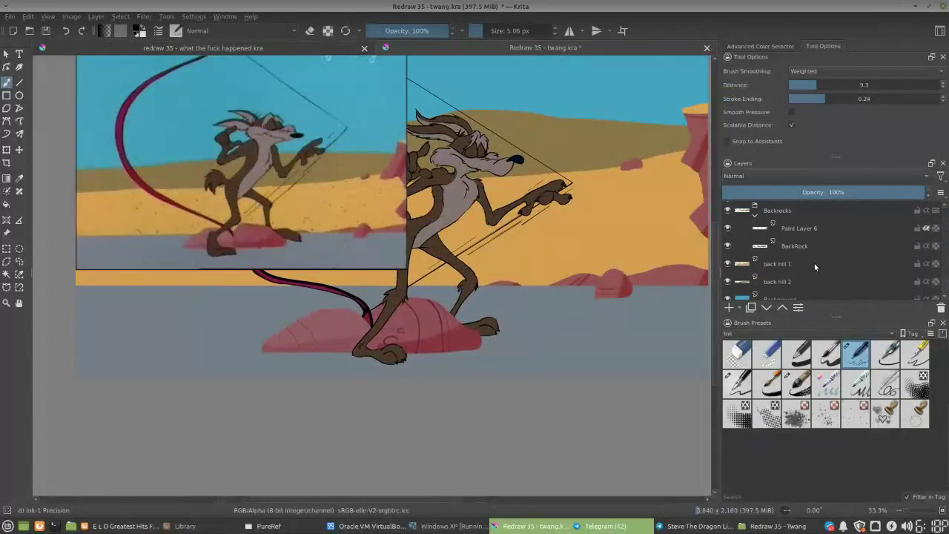
left_click(815, 263)
key("Insert")
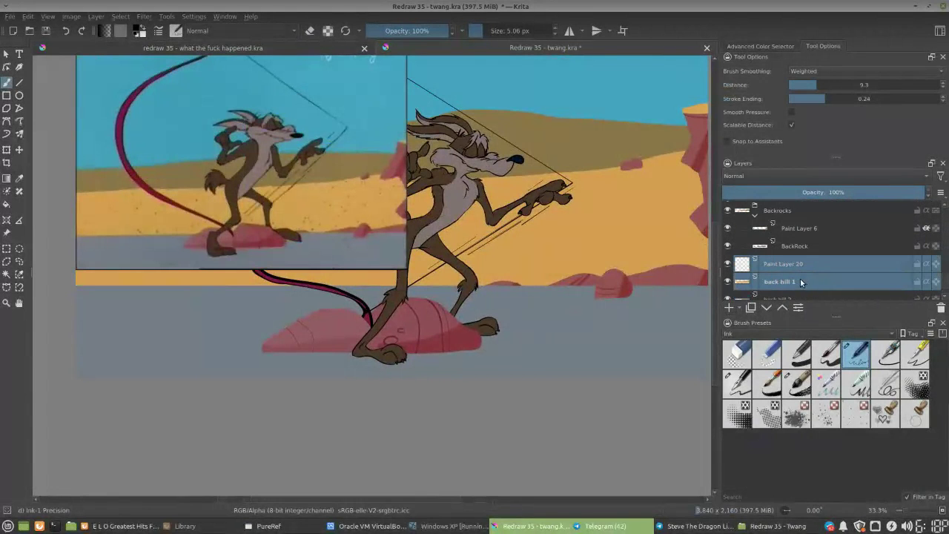
key("ctrl+g")
left_click(801, 274)
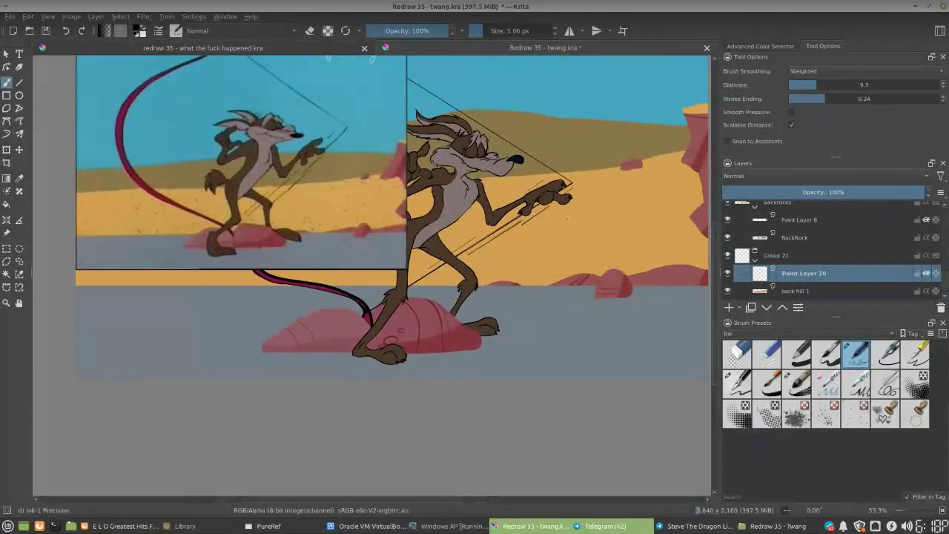
Sample the dark red of the front rock's shading and try the Texture Starfield brush on the sand
left_click(553, 232, "ctrl")
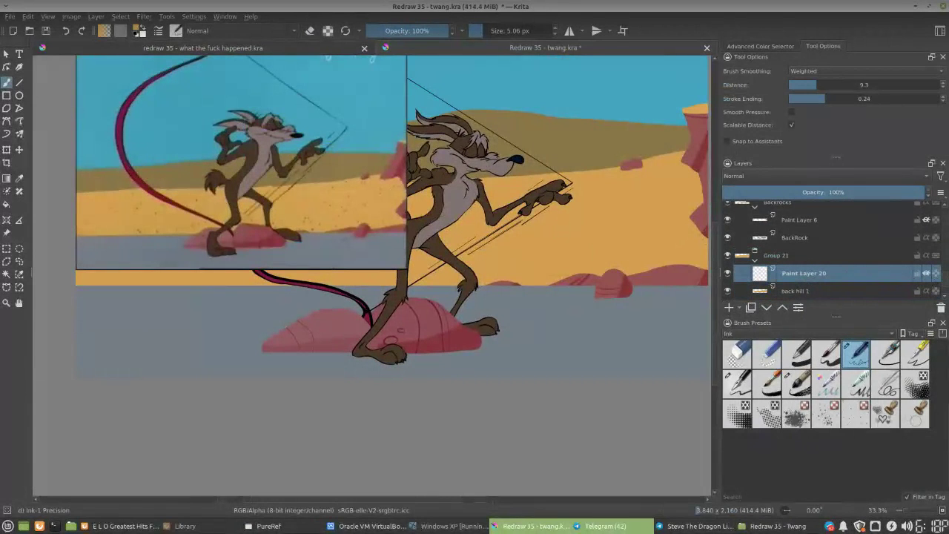
left_click(437, 330, "ctrl")
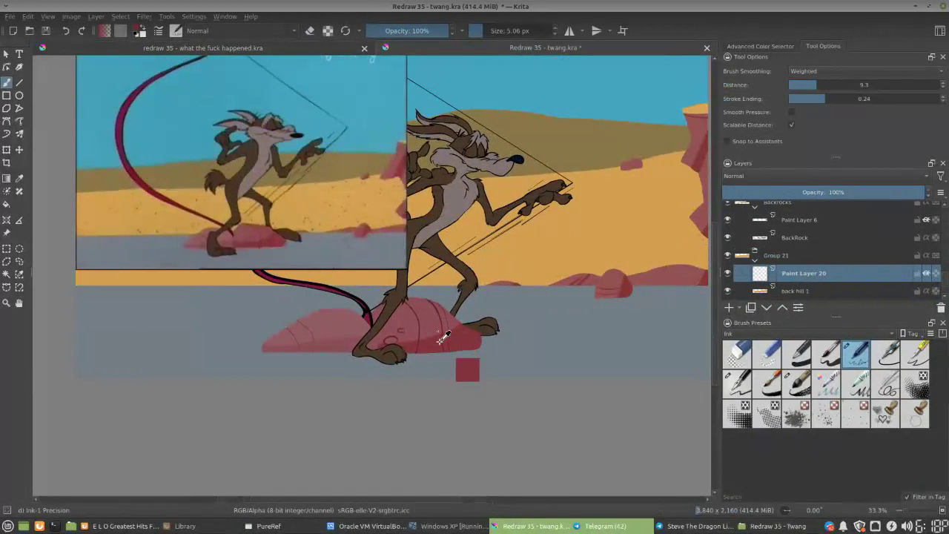
left_click(855, 414)
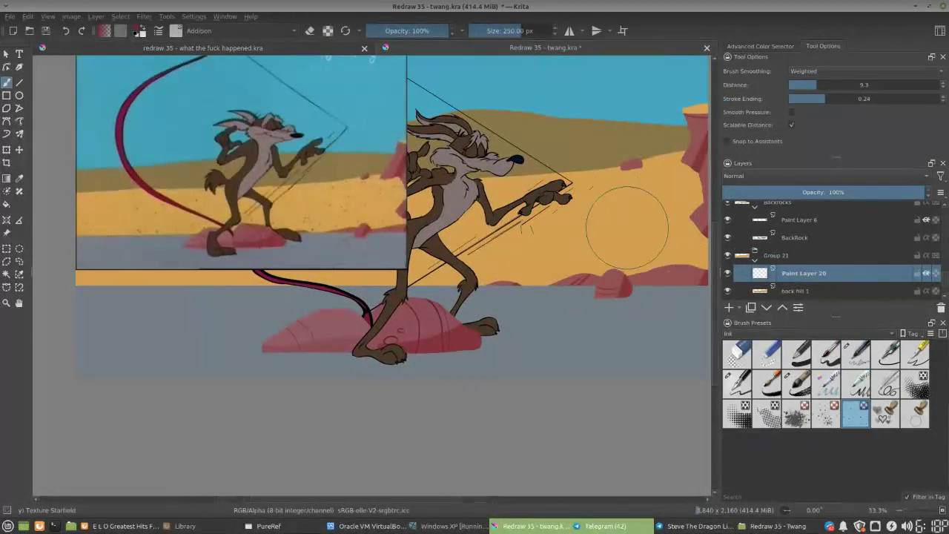
key("e")
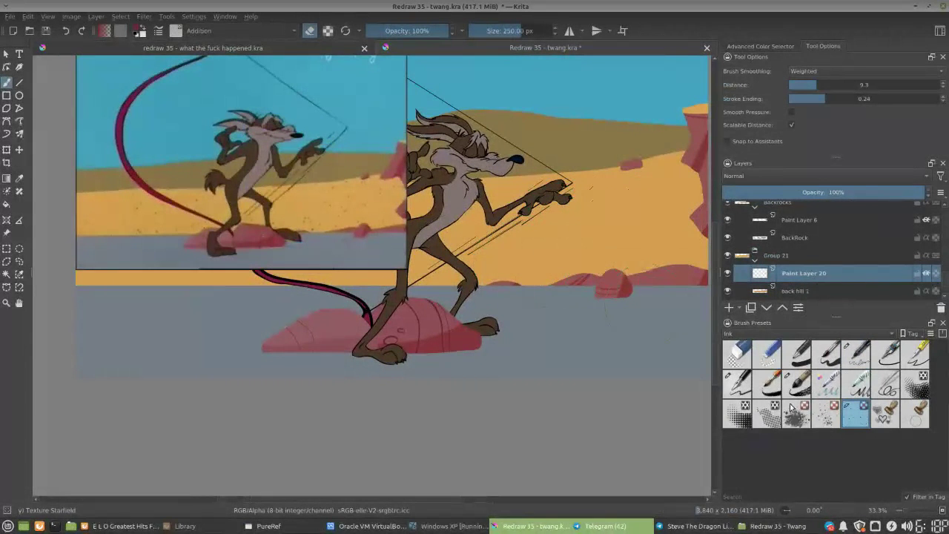
Stamp dark red speckles over the sand around and beyond the coyote using the Texture Splat brush enlarged to about 418 px
left_click(823, 415)
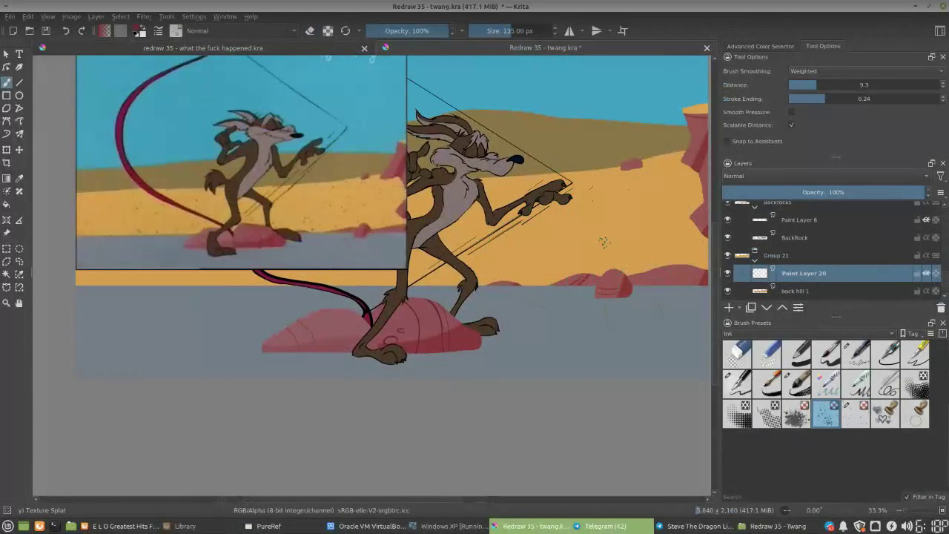
key("f")
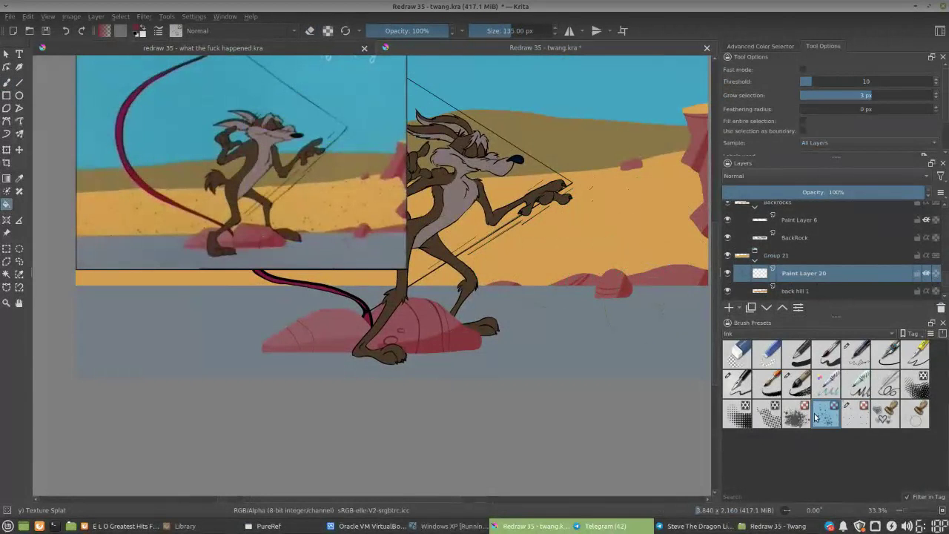
key("b")
left_click_drag(566, 233, 591, 232, "shift")
key("]")
key("]")
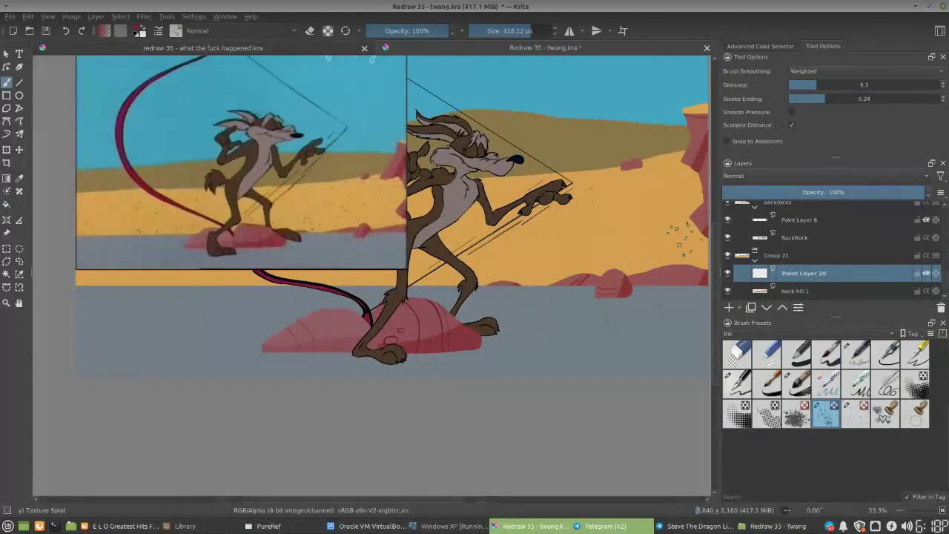
left_click(560, 260)
left_click(614, 258)
left_click(636, 186)
left_click(470, 246)
left_click(515, 258)
Hide the reference picture and extend the Texture Splat speckles across the sand behind the bow, thinning them with the eraser
left_click_drag(256, 263, 329, 270)
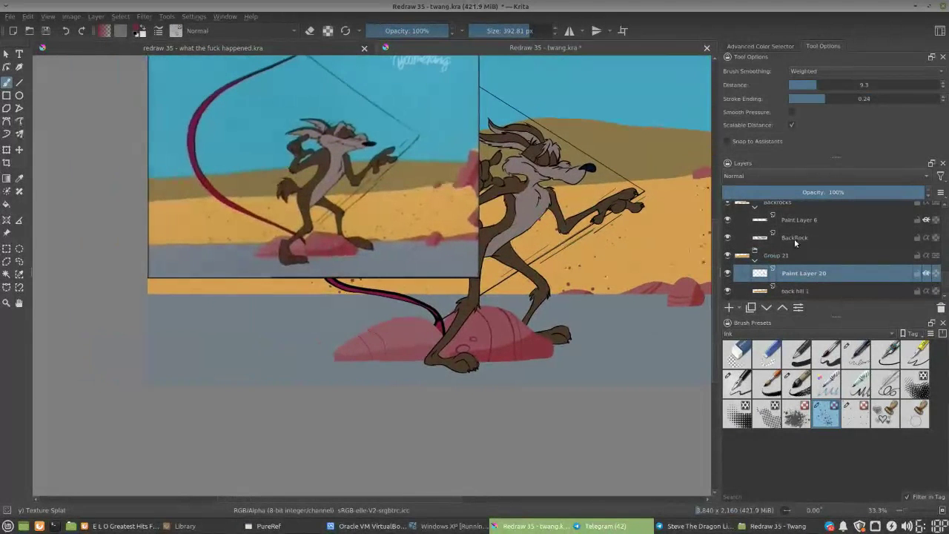
left_click_drag(945, 283, 947, 210)
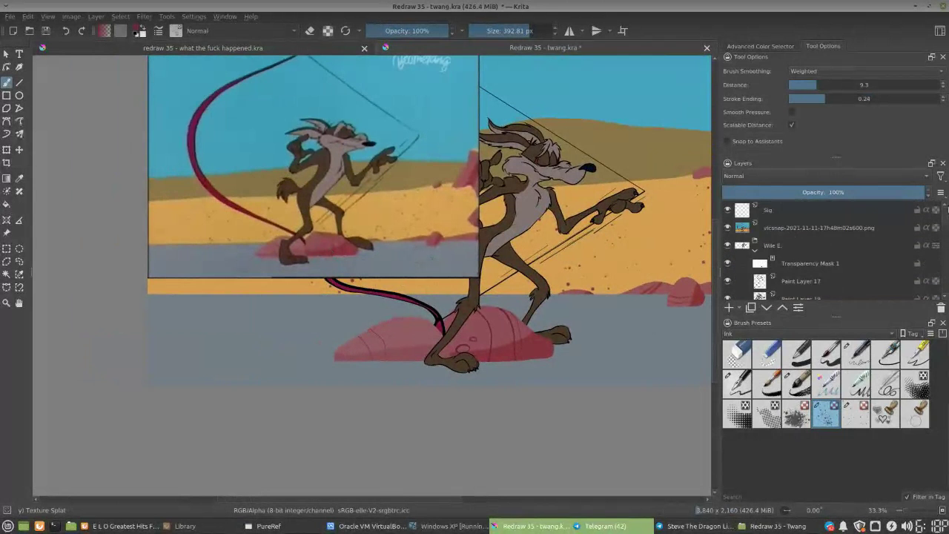
left_click(727, 228)
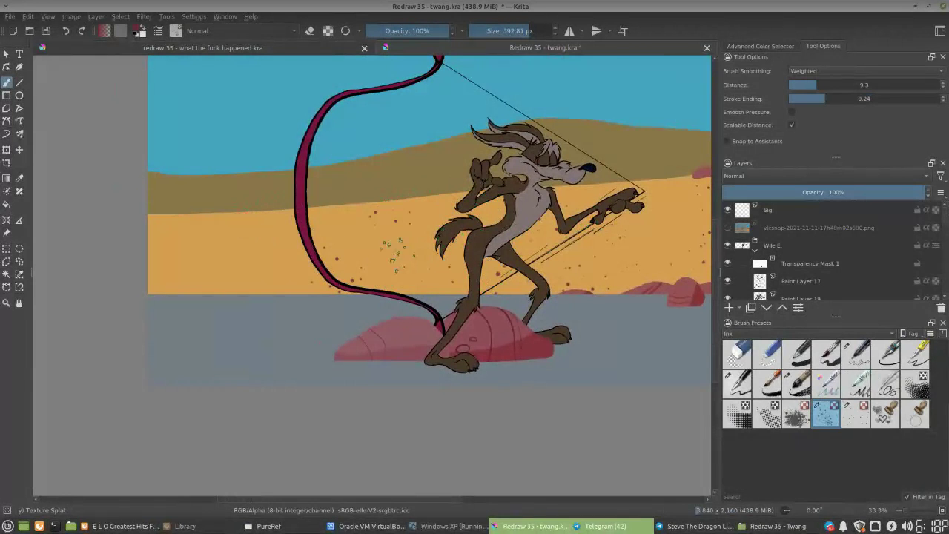
left_click_drag(211, 228, 159, 278)
left_click_drag(511, 300, 360, 319)
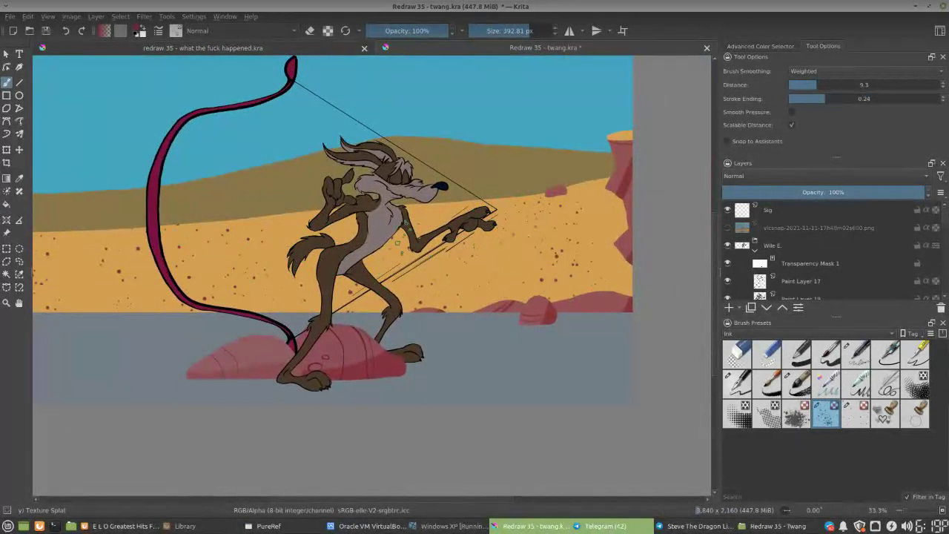
key("e")
Return to the Texture Splat brush and darken its grey road colour to #5d6166
left_click(797, 413)
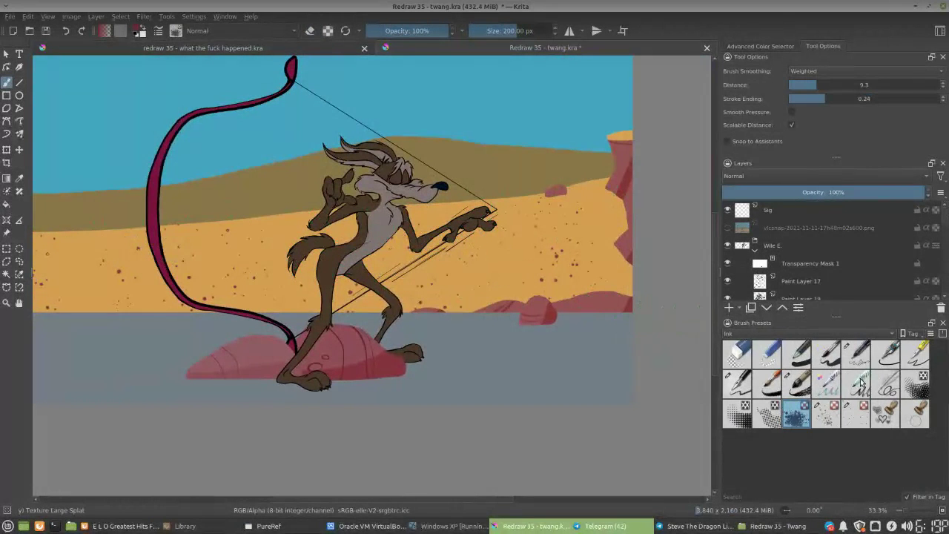
left_click(826, 414)
key("e")
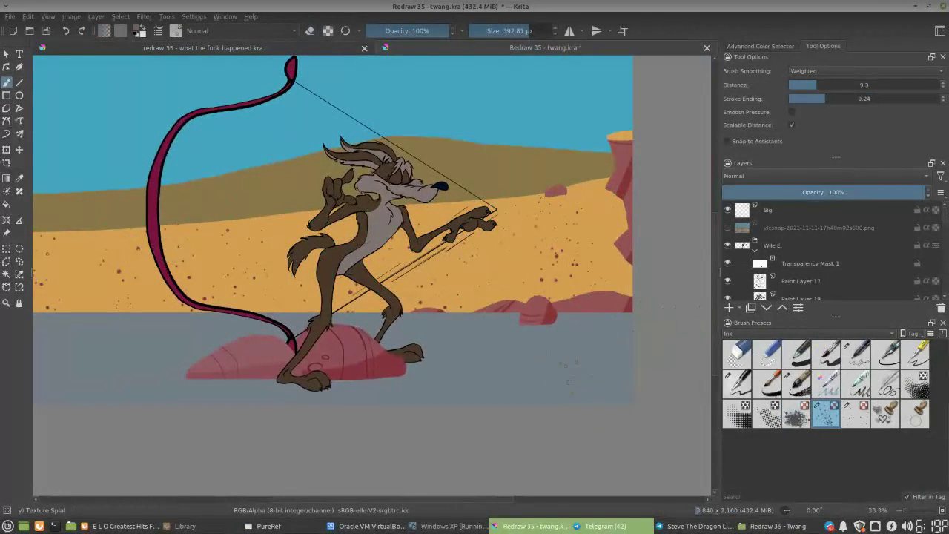
left_click(134, 29)
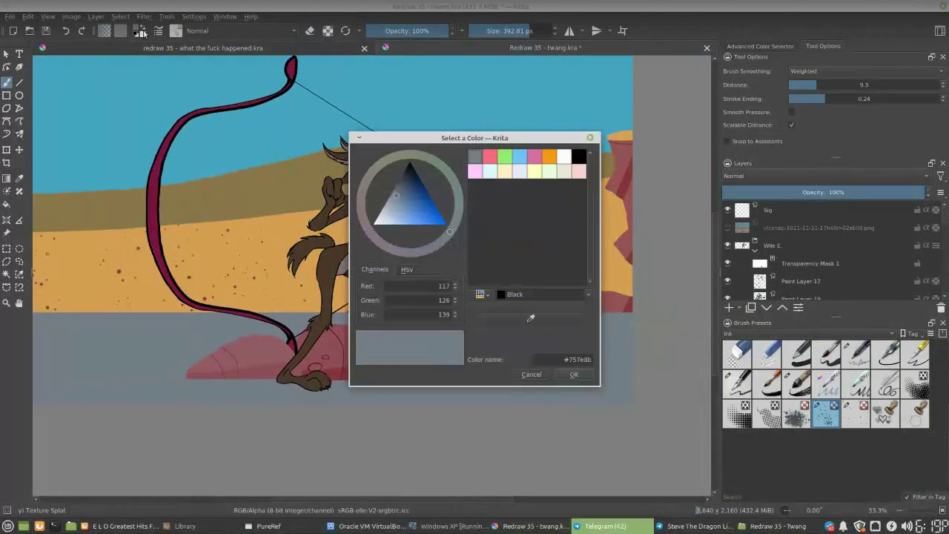
left_click(396, 189)
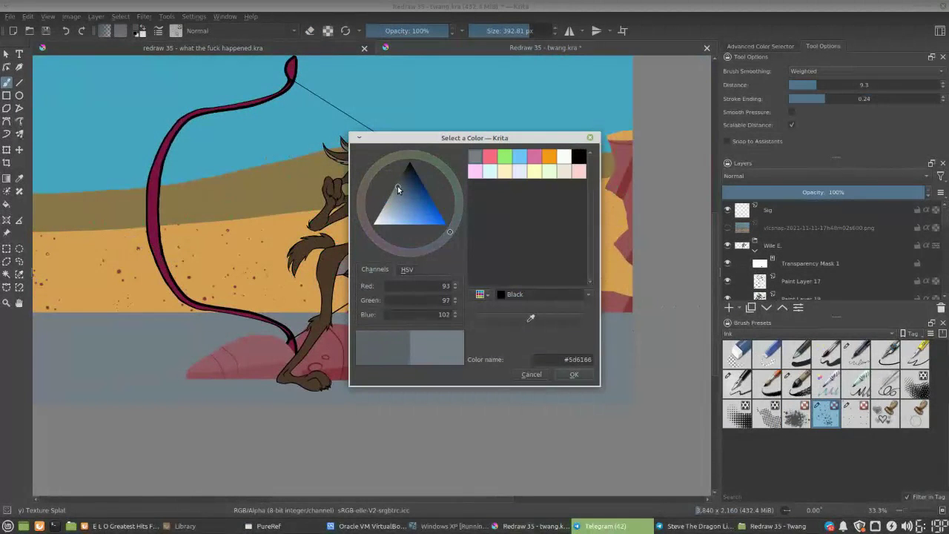
left_click(574, 373)
key("minus")
key("minus")
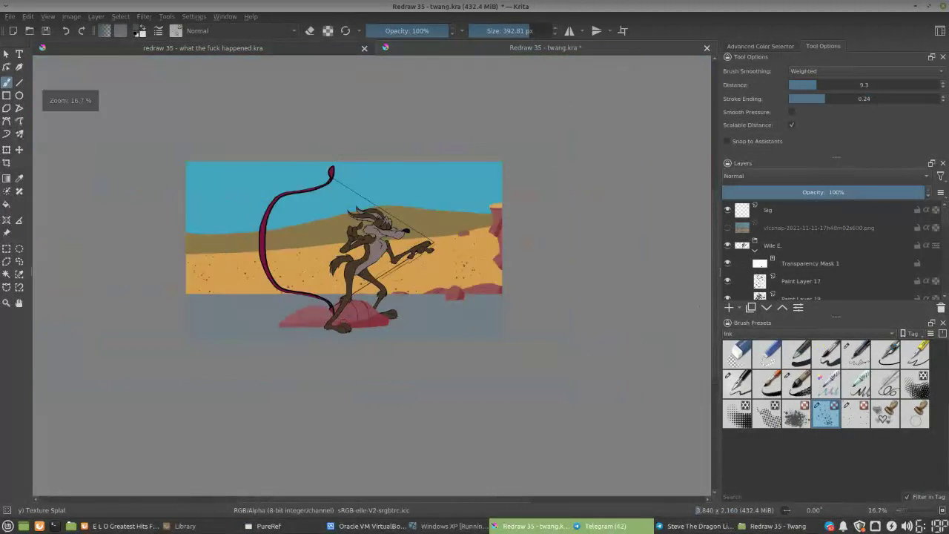
left_click_drag(944, 221, 933, 309)
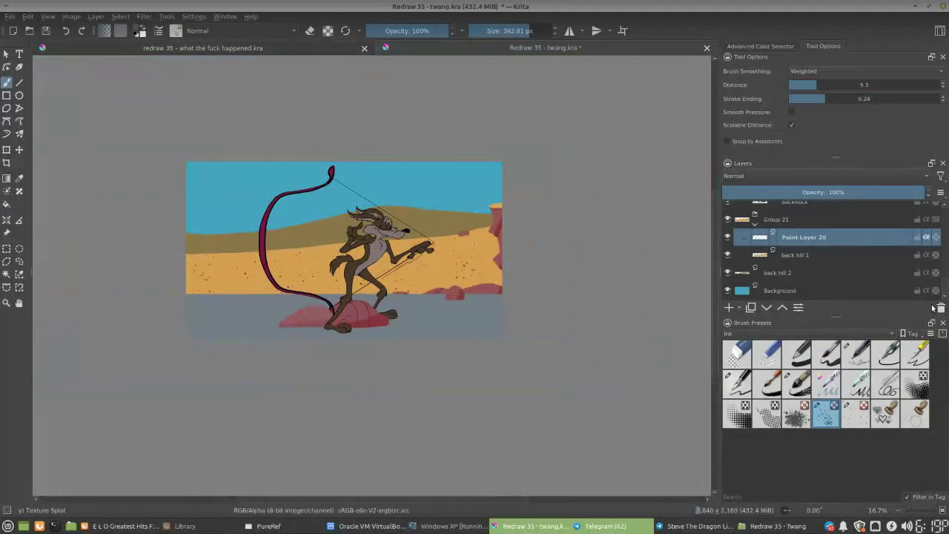
Add a paint layer above the Road layer, group the two, and clip the new layer to the road with inherited alpha
scroll(933, 272, "up", 5)
scroll(945, 275, "up", 3)
left_click(812, 258)
left_click(735, 306)
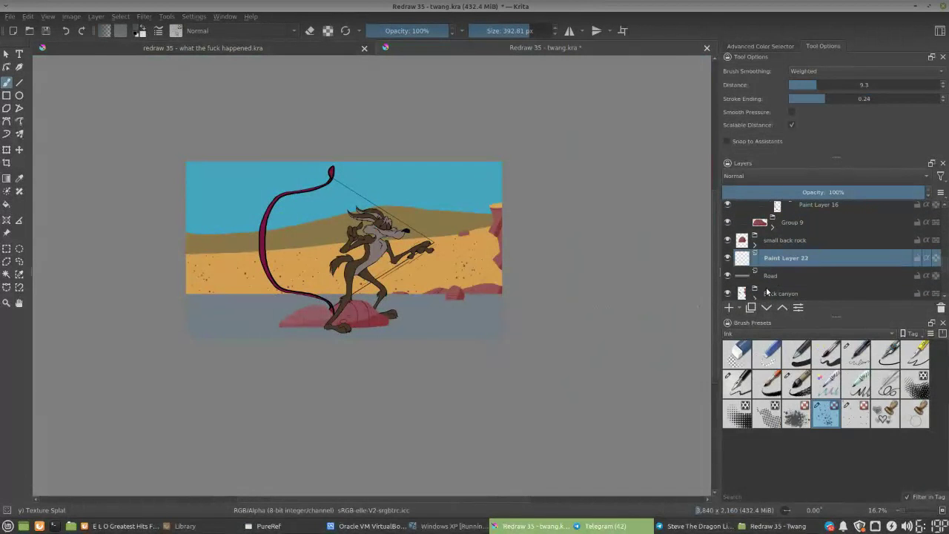
left_click(798, 278, "ctrl")
key("ctrl+g")
left_click(827, 272)
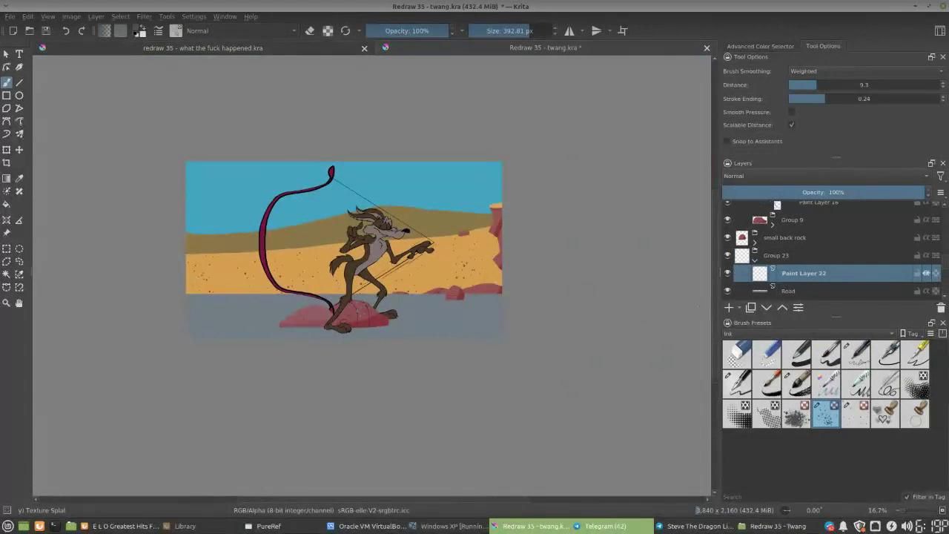
Stamp dark grey speckles along the whole road using the Texture Splat brush enlarged to about 575 px
key("f")
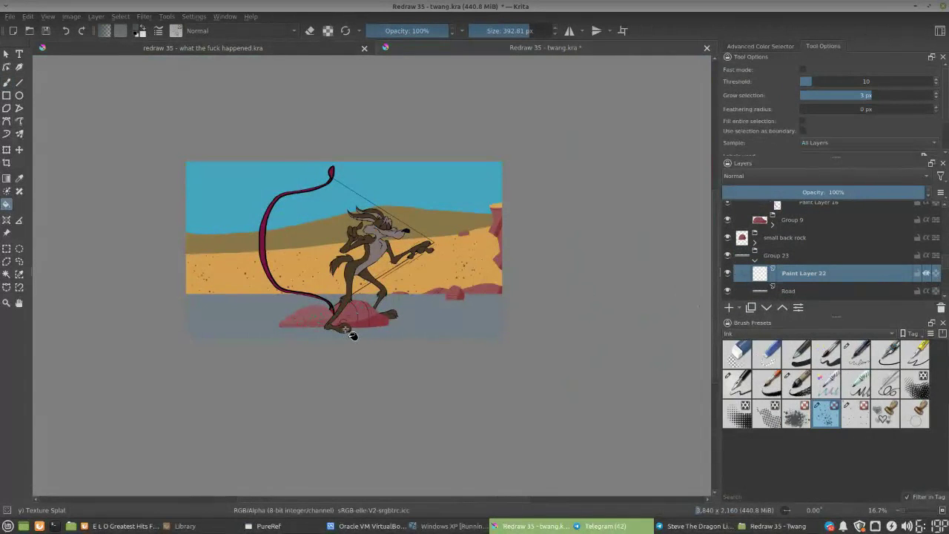
key("b")
left_click_drag(375, 323, 476, 324)
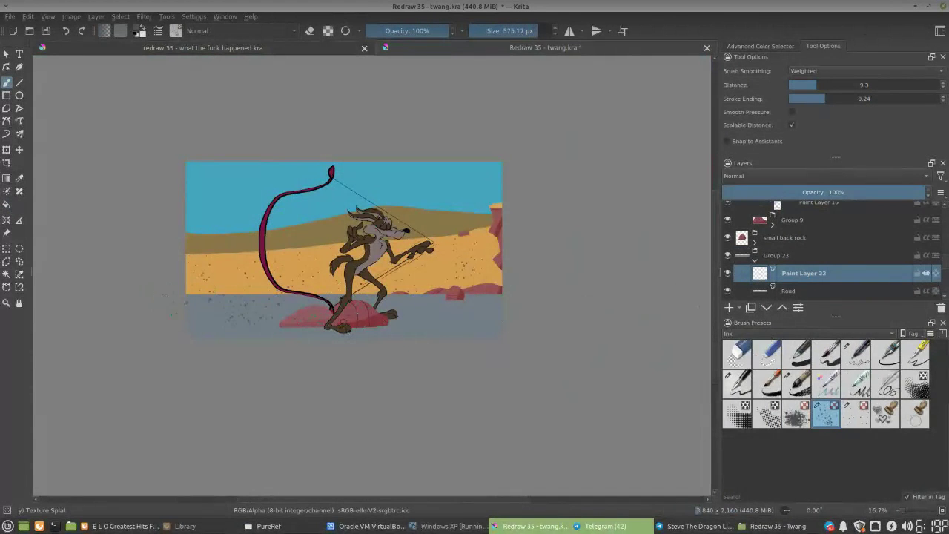
left_click_drag(212, 316, 467, 315)
Fade the road speckles with the Digital Airbrush Soft preset at 600 px in eraser mode, undoing the dark stroke painted first
left_click(775, 333)
left_click(768, 300)
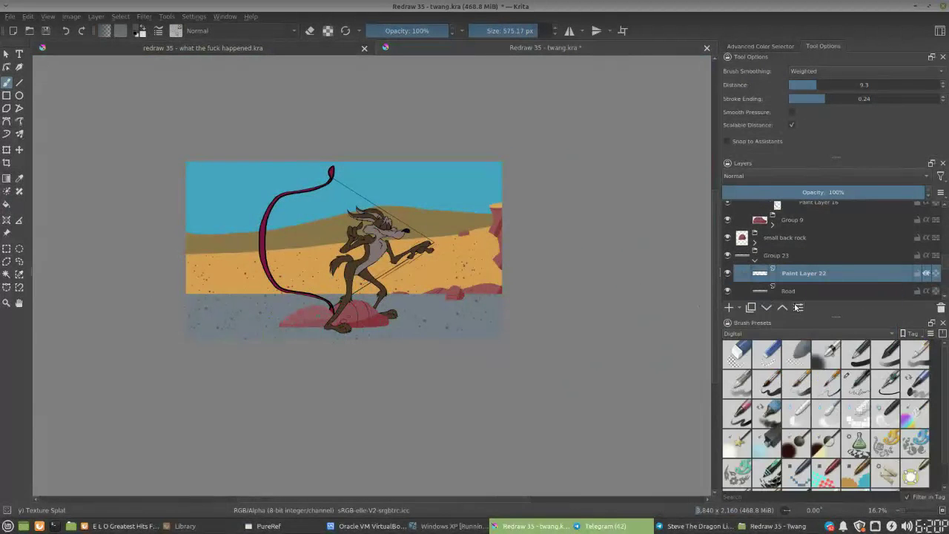
left_click(829, 356)
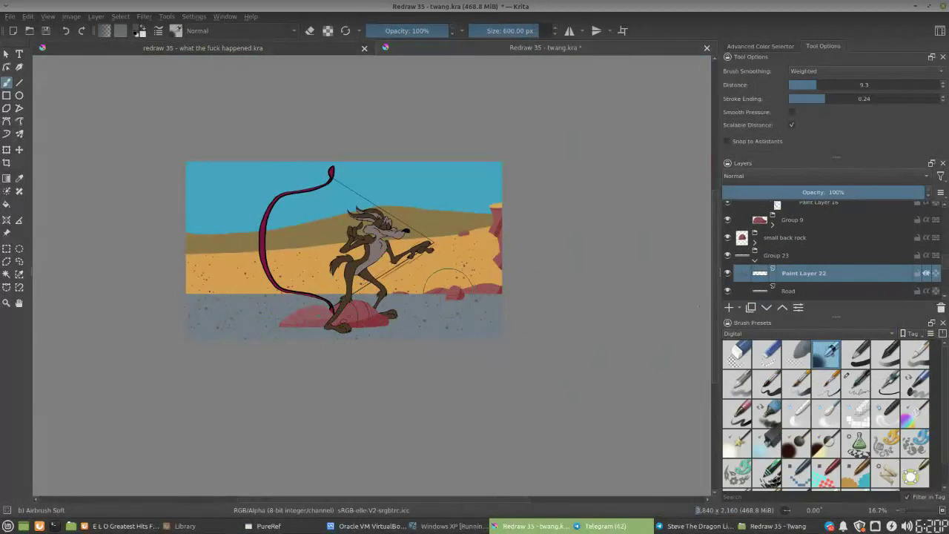
left_click_drag(379, 295, 235, 295)
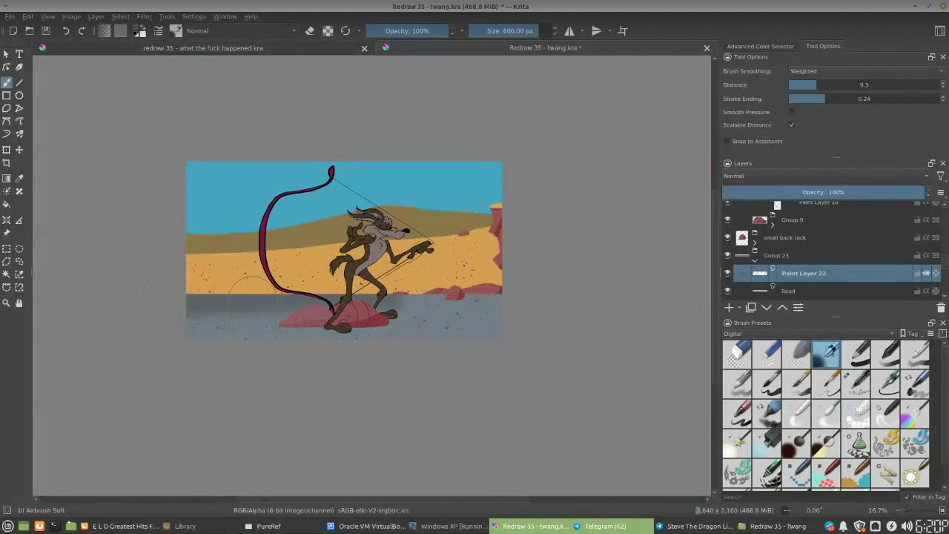
key("ctrl+z")
key("e")
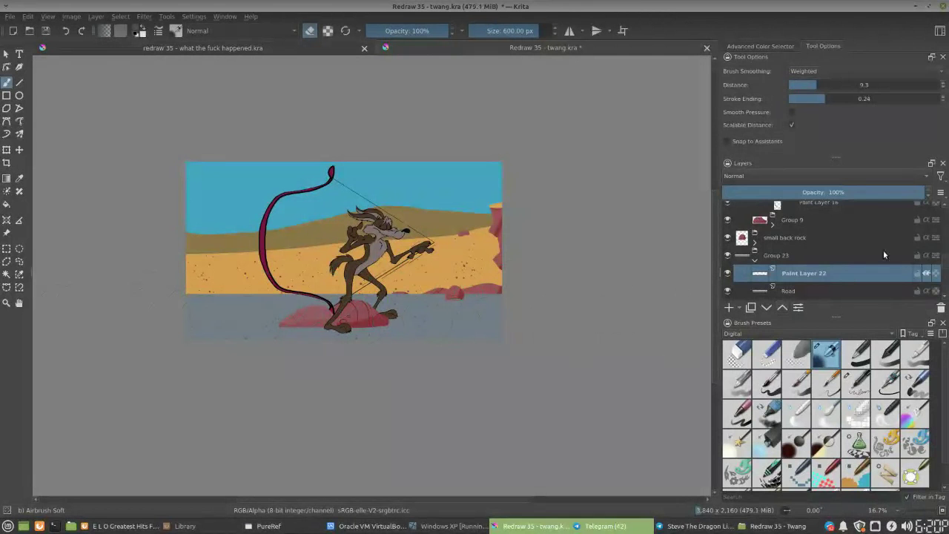
Fade the sand speckles on Paint Layer 20 with the 600 px Airbrush Soft eraser
mouse_move(945, 263)
left_mouse_down()
mouse_move(943, 204)
mouse_move(931, 251)
left_mouse_up()
scroll(932, 255, "down", 6)
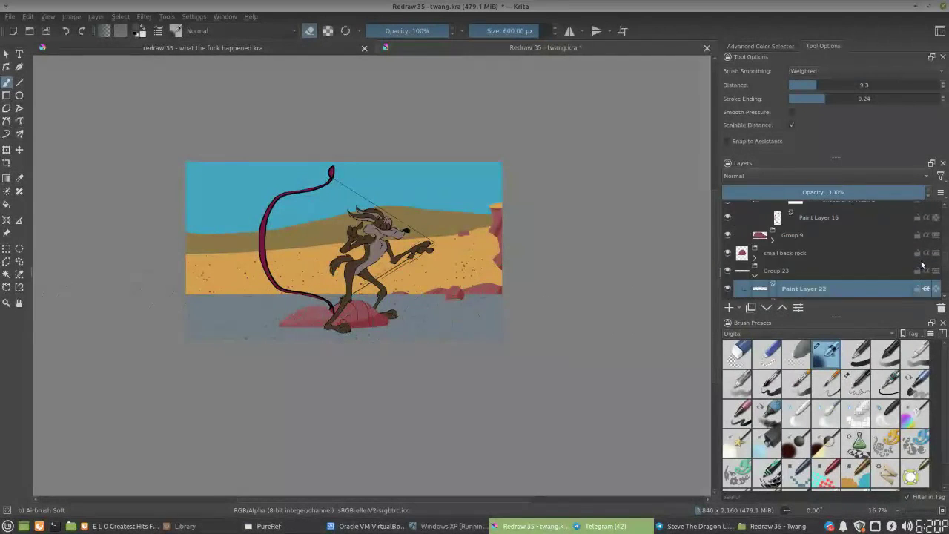
scroll(923, 278, "down", 3)
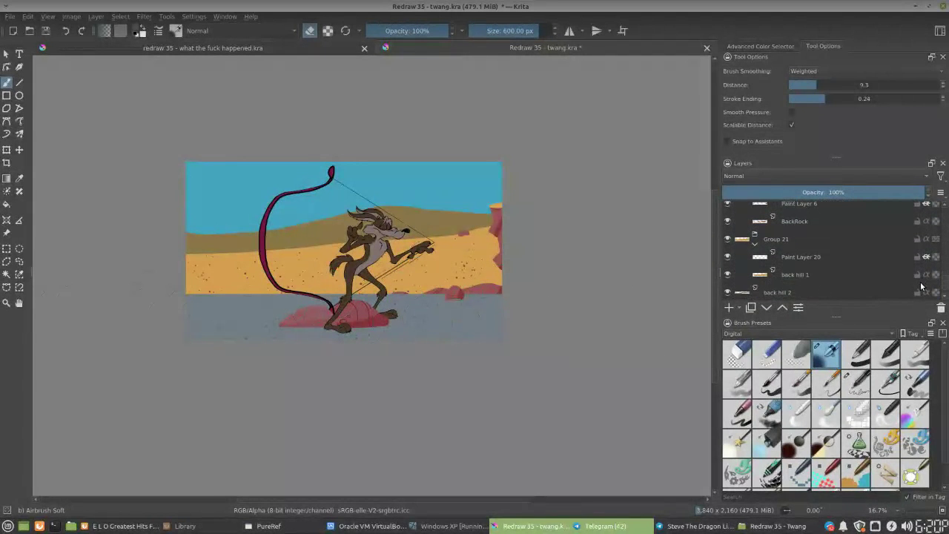
left_click(822, 264)
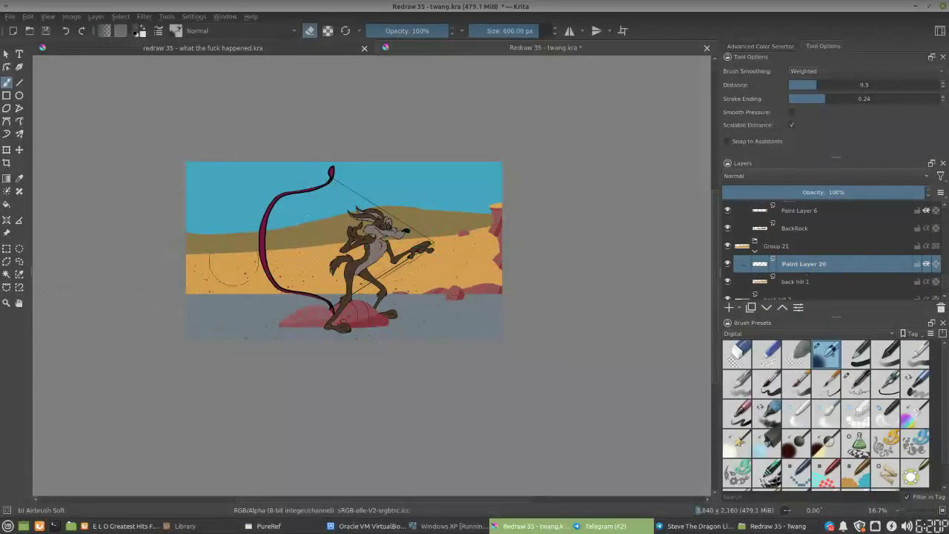
mouse_move(203, 288)
left_mouse_down()
mouse_move(296, 271)
mouse_move(304, 273)
mouse_move(247, 276)
mouse_move(334, 285)
left_mouse_up()
Make the Sig layer active and switch to the Ink-4 Pen Rough brush from the Ink presets
left_click_drag(946, 284, 944, 212)
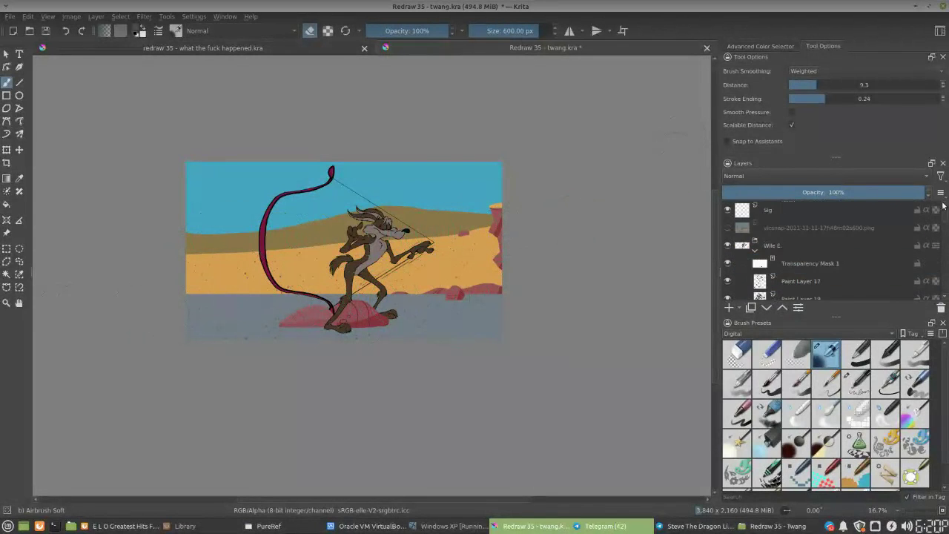
left_click(799, 211)
left_click(788, 334)
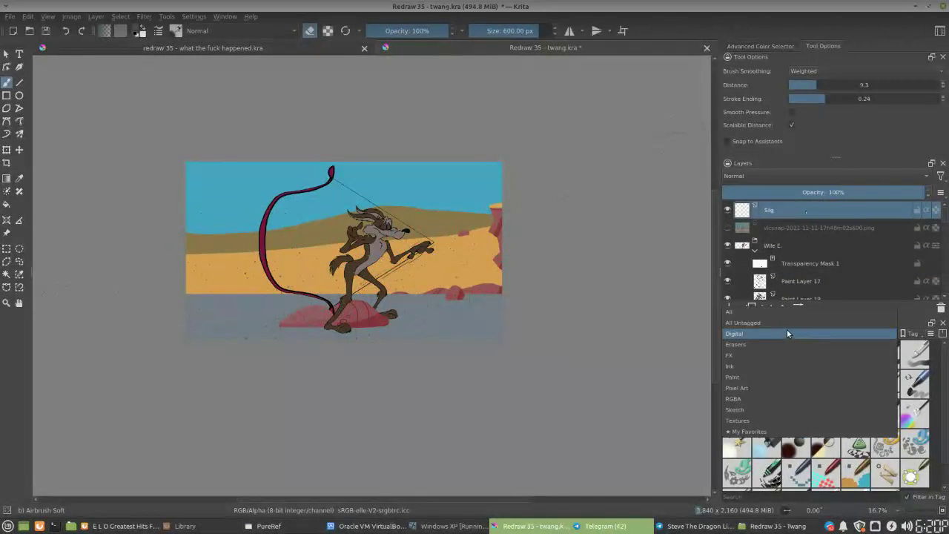
left_click(756, 365)
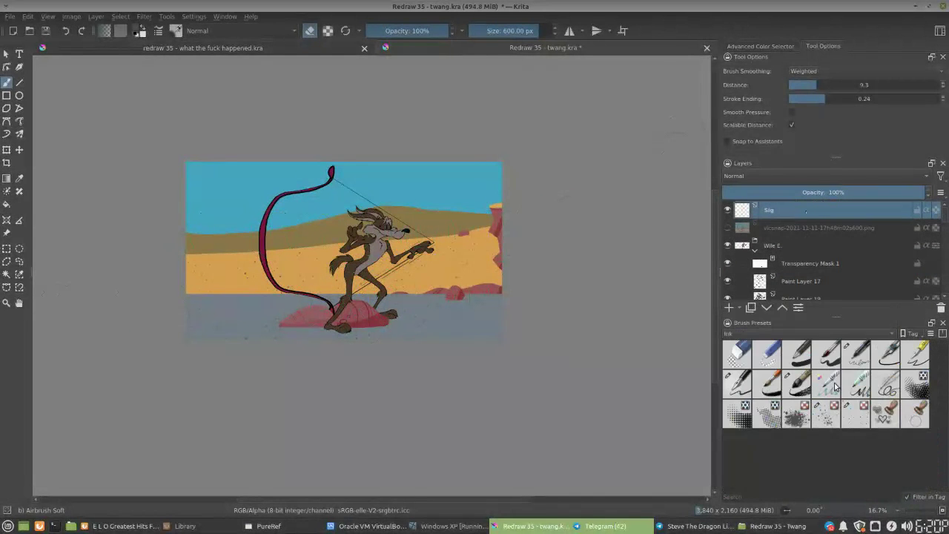
left_click(738, 384)
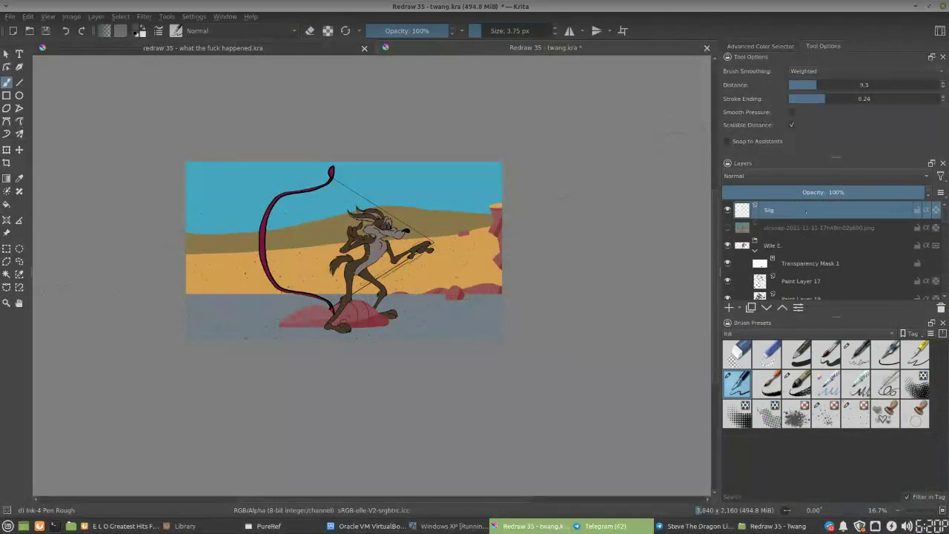
Write the date 220106 with the artist's initials beneath it in black on the road's left part, using a 7.13 px brush
key("ctrl+plus")
key("ctrl+plus")
key("ctrl+plus")
left_click_drag(301, 353, 642, 188)
left_click_drag(401, 253, 417, 242)
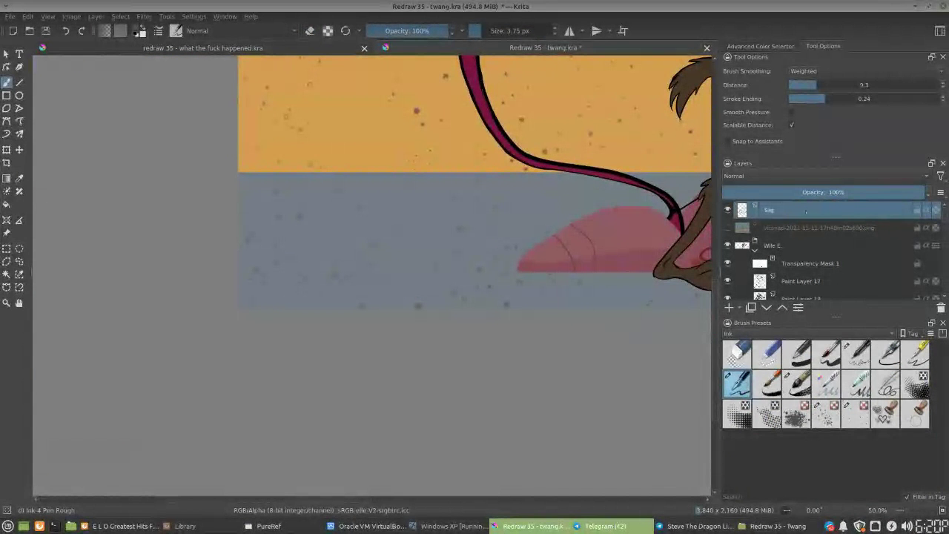
key("f")
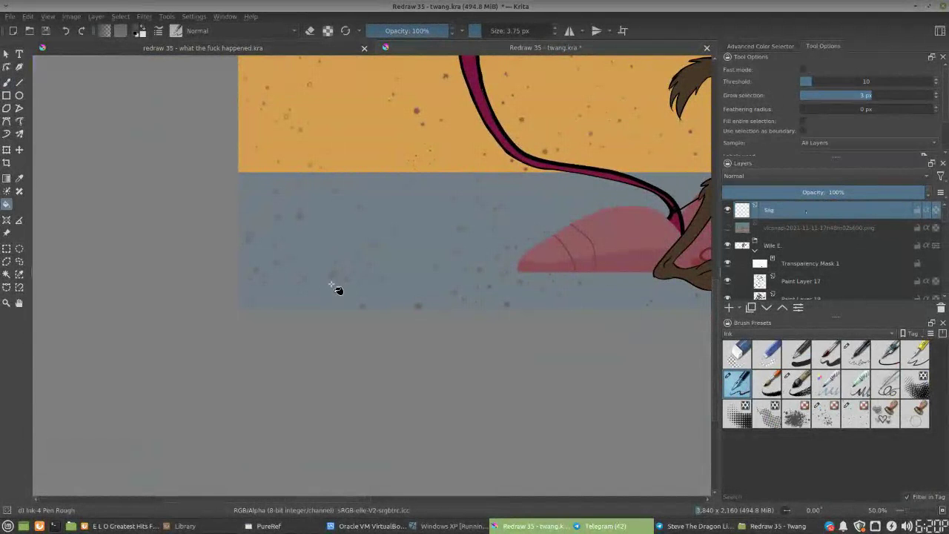
key("b")
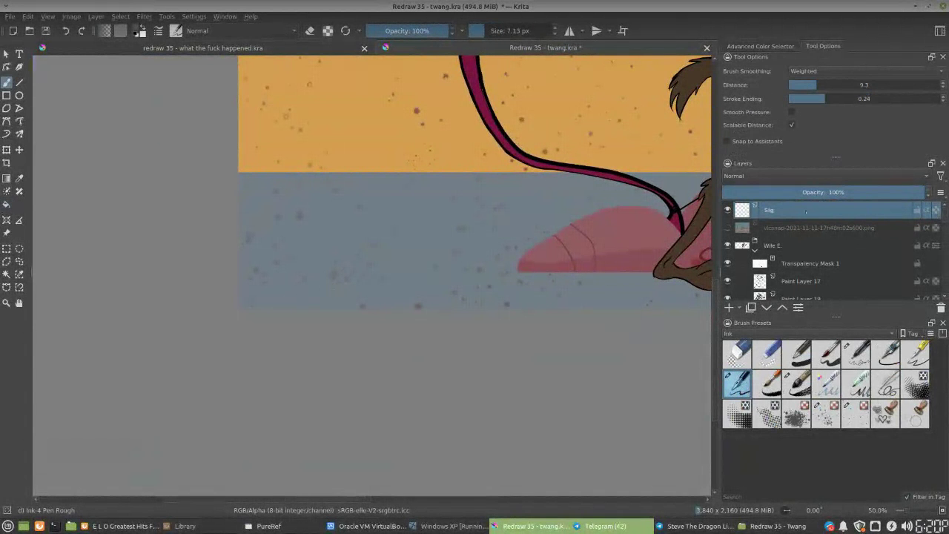
left_click(139, 32)
mouse_move(302, 222)
left_mouse_down()
mouse_move(314, 230)
mouse_move(349, 223)
left_mouse_up()
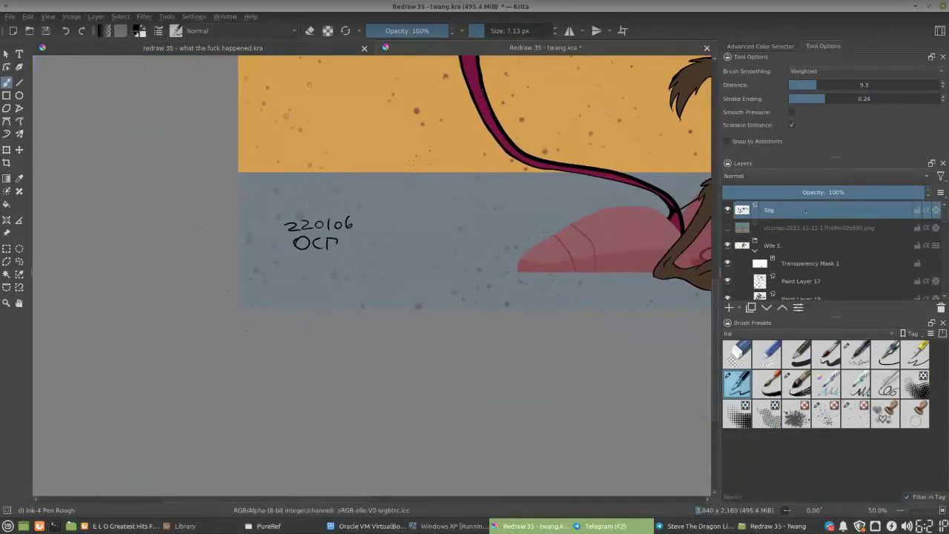
mouse_move(289, 256)
left_mouse_down()
mouse_move(342, 252)
mouse_move(291, 236)
mouse_move(335, 232)
left_mouse_up()
key("ctrl+z")
key("e")
key("e")
Shrink the signature into the picture's lower-left corner and set the Sig layer's opacity to 20%
key("ctrl+t")
mouse_move(346, 221)
left_mouse_down()
mouse_move(311, 242)
mouse_move(262, 301)
left_mouse_up()
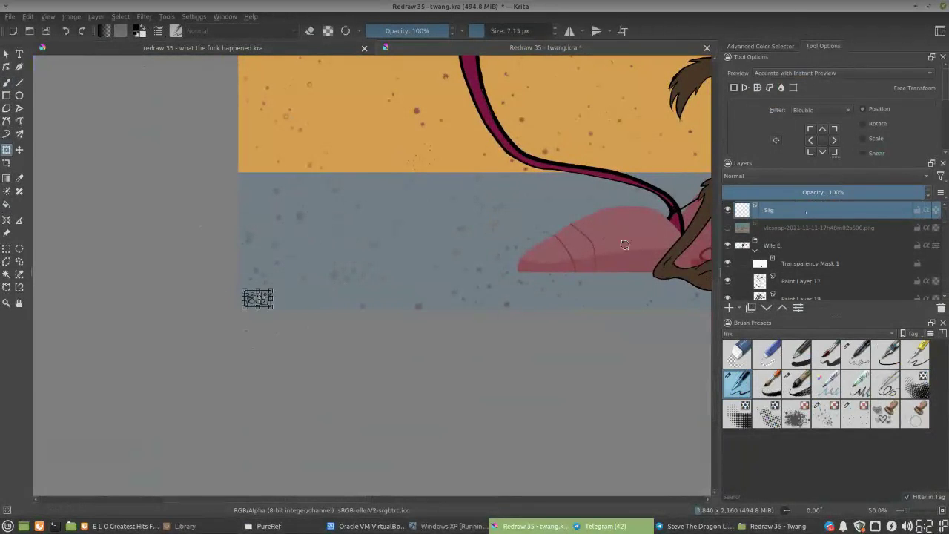
left_click_drag(830, 193, 772, 203)
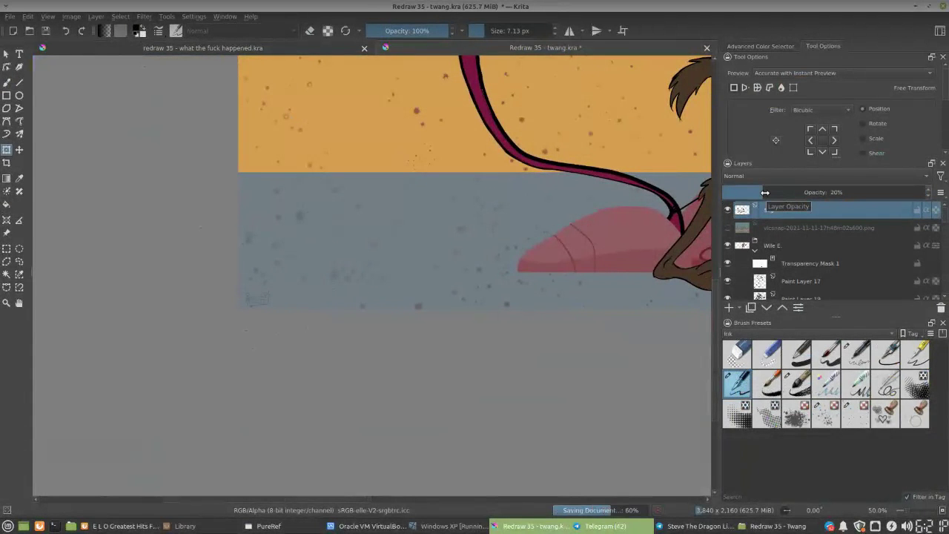
Collapse the Wile E. and Road Rocks groups and move both together to the left and slightly up in the scene
scroll(438, 250, "down", 3)
scroll(438, 250, "up", 2)
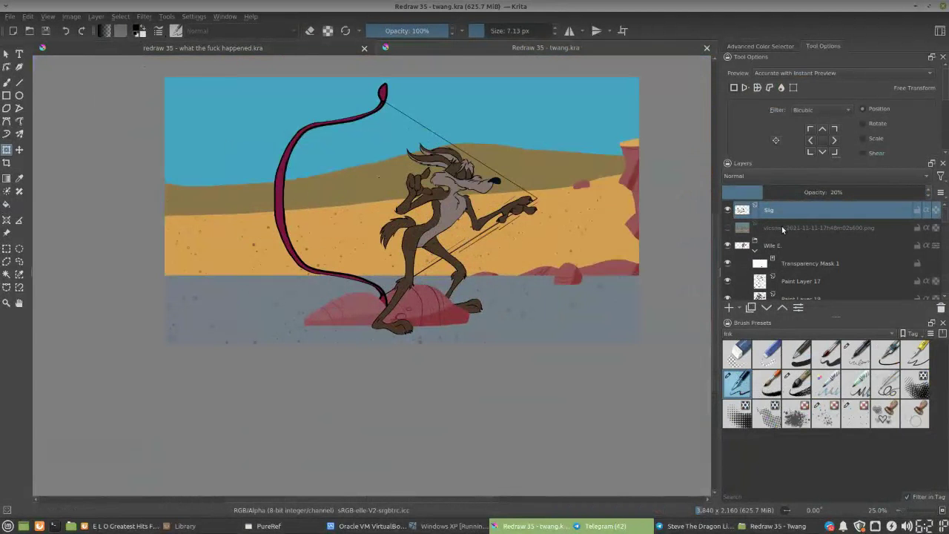
left_click(790, 246)
left_click(755, 250)
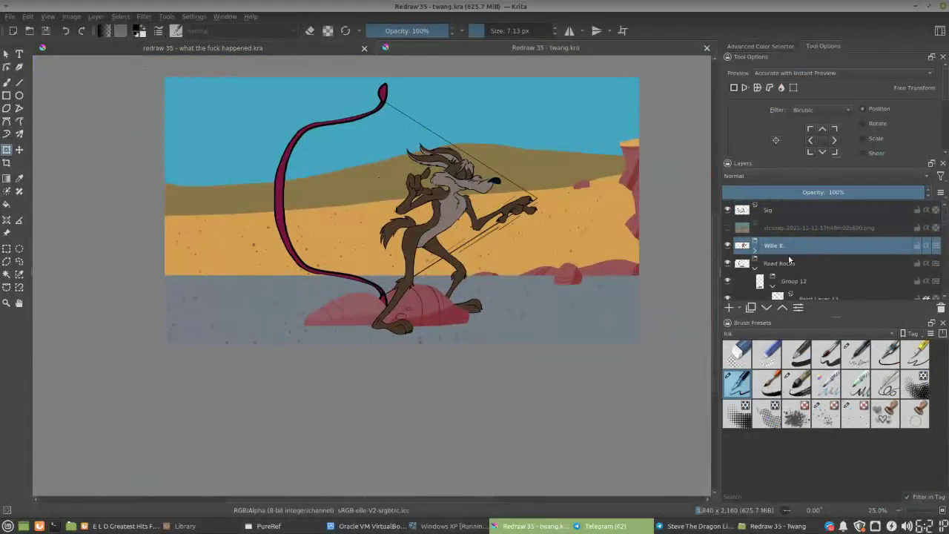
left_click(756, 270)
left_click(792, 267, "ctrl")
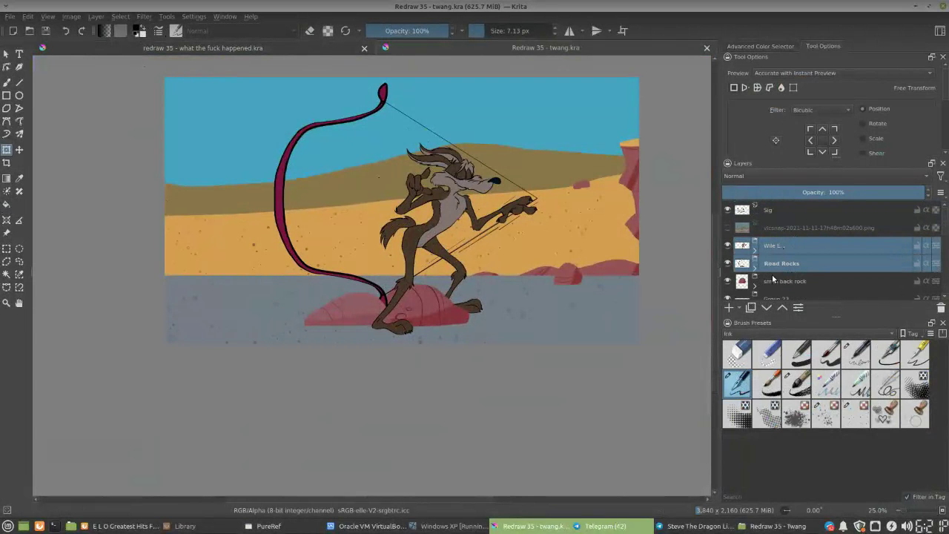
left_click(19, 150)
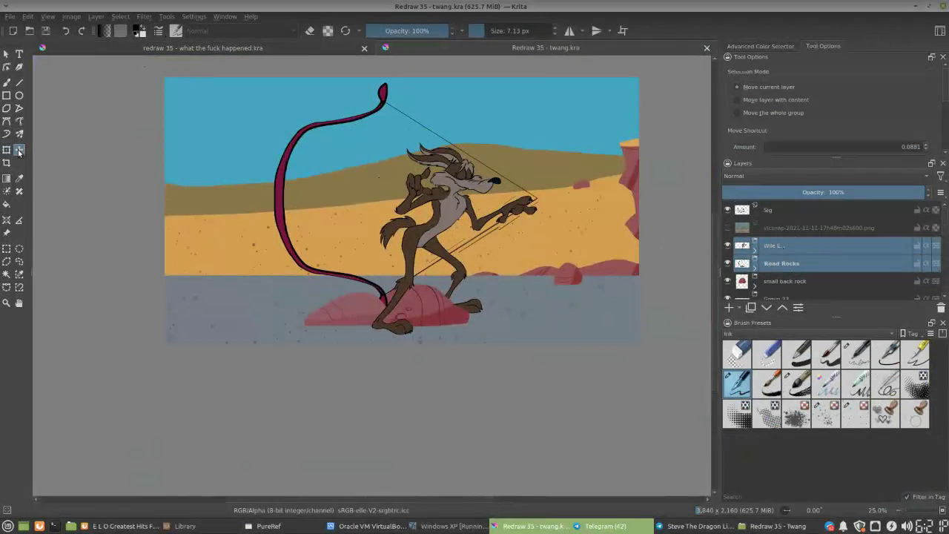
left_click_drag(433, 226, 402, 207)
scroll(435, 354, "up", 3)
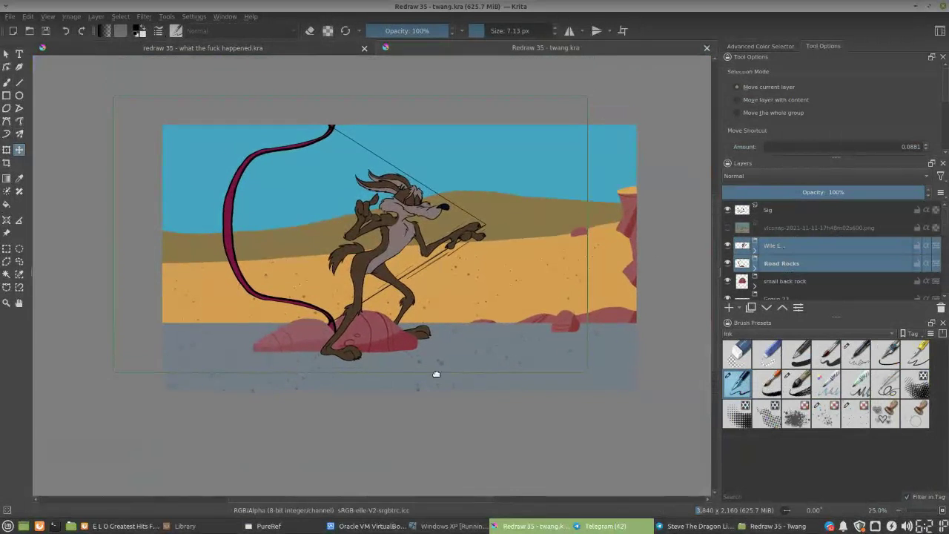
left_click_drag(388, 309, 396, 312)
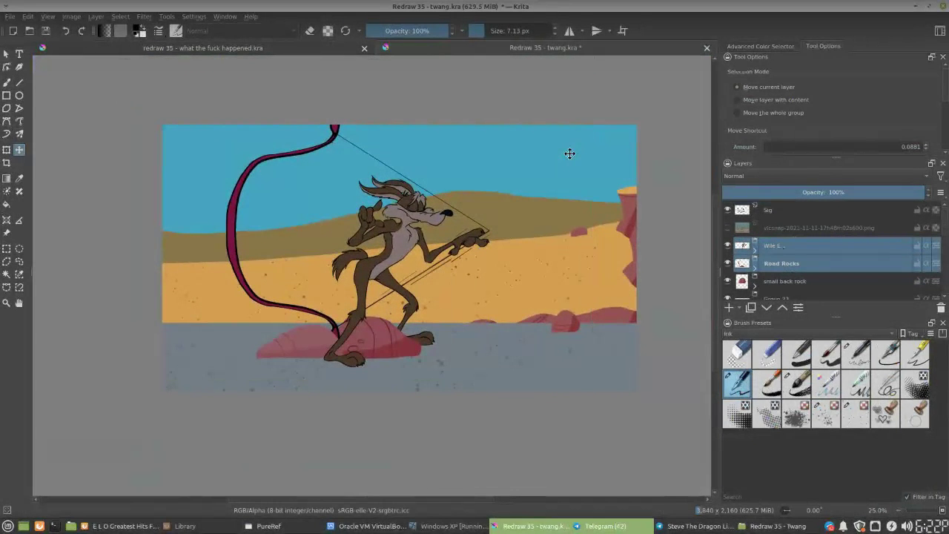
Save the document and start exporting it as a PNG image
left_click(10, 16)
left_click(39, 63)
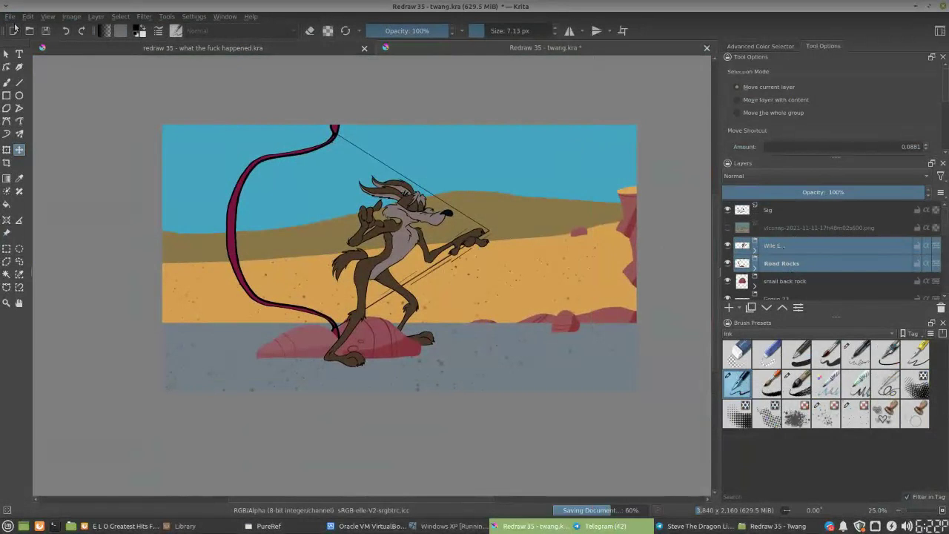
left_click(12, 19)
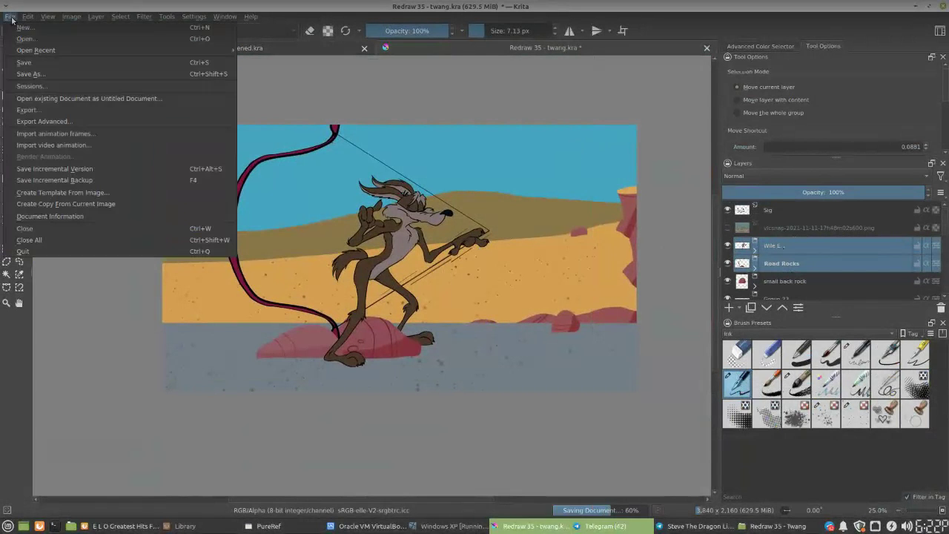
left_click(63, 111)
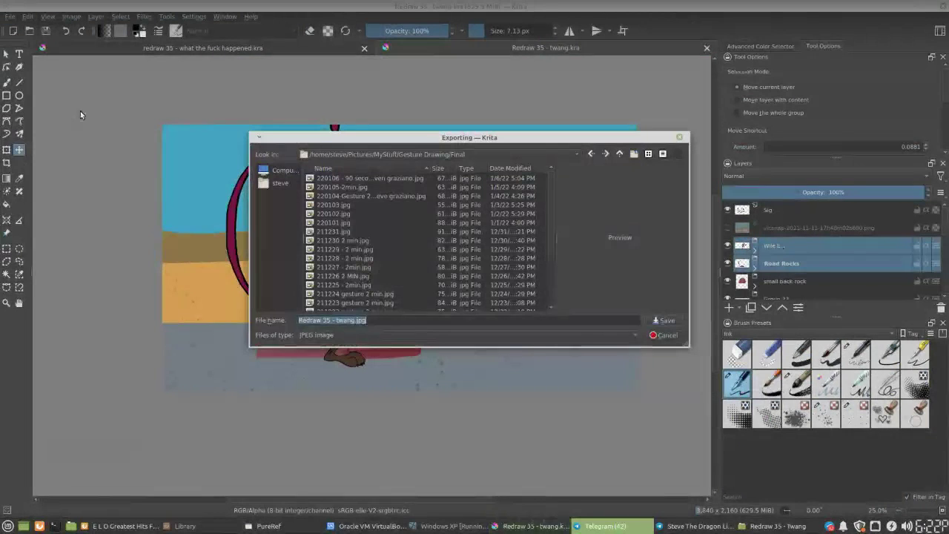
left_click(341, 335)
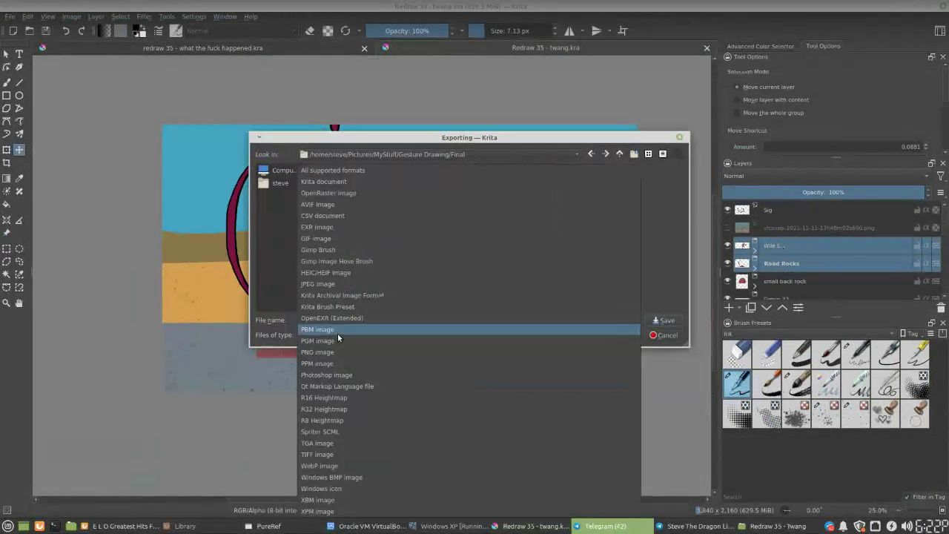
left_click(340, 346)
Set the PNG export's destination to the Redraw 35 - Twang folder within the artist's Done folder under Pictures
left_click(620, 154)
left_click(619, 155)
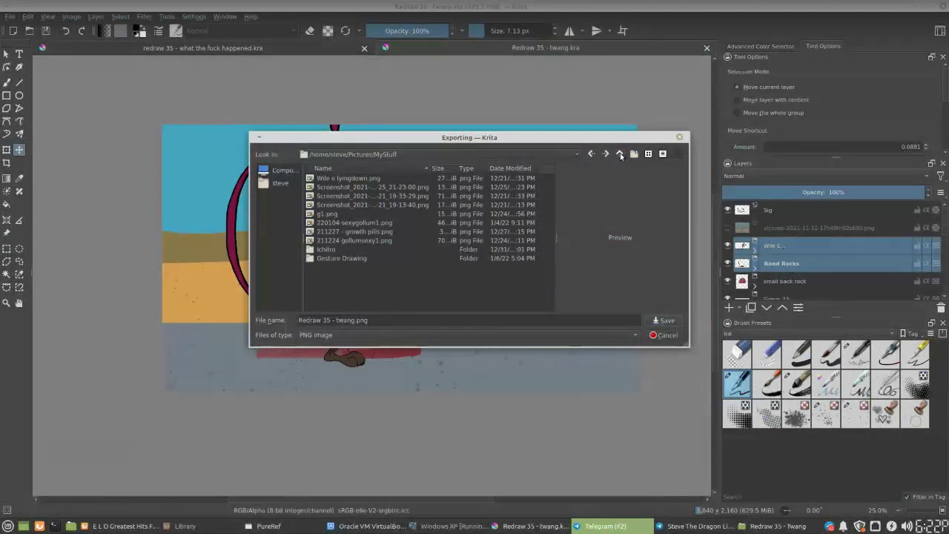
left_click(619, 155)
left_click_drag(550, 185, 547, 243)
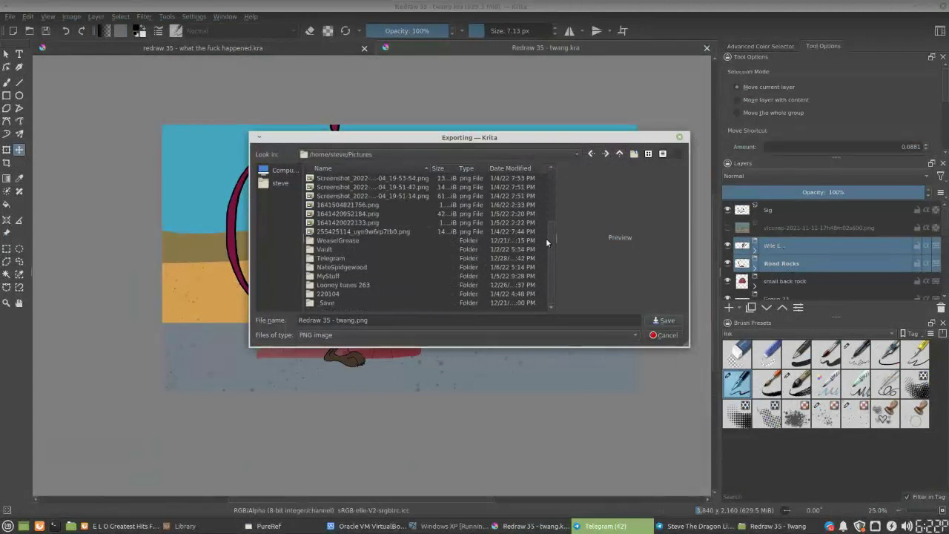
left_click(364, 268)
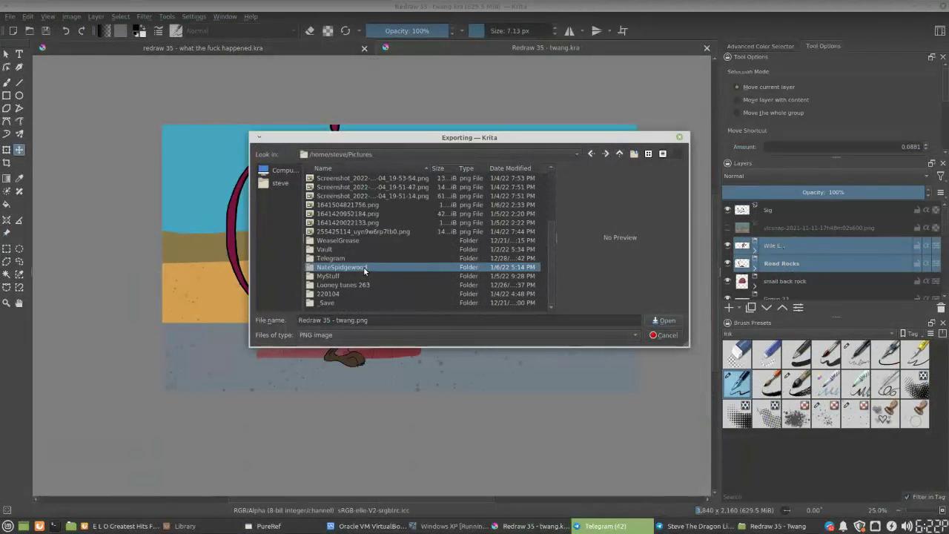
double_click(363, 268)
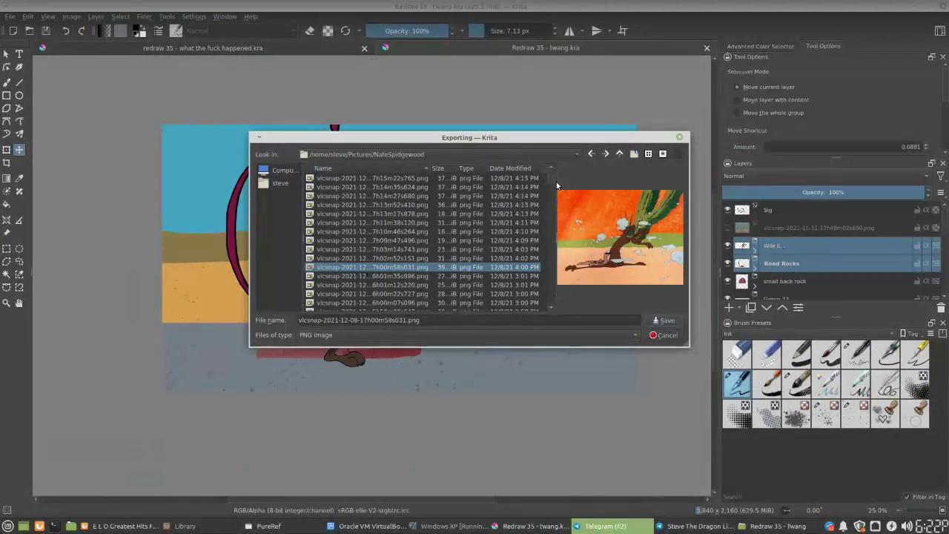
scroll(356, 282, "down", 10)
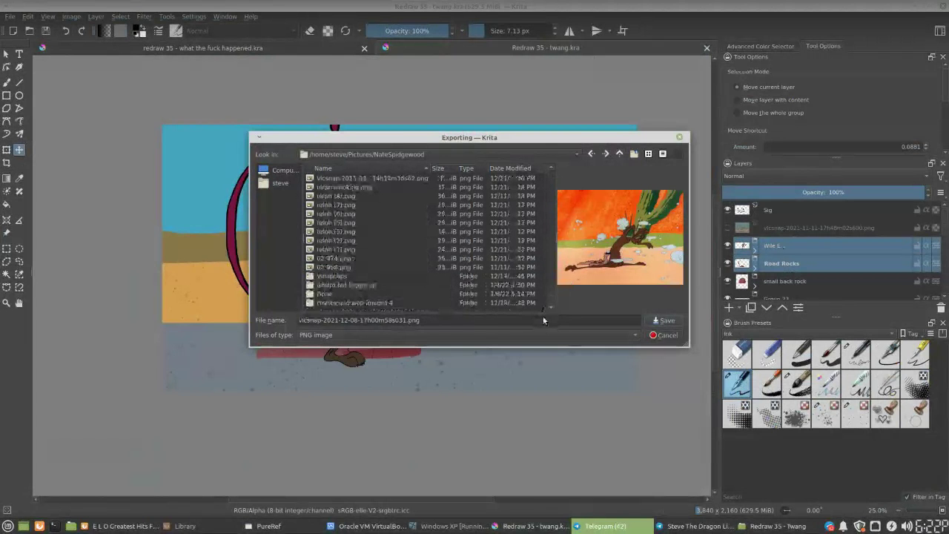
left_click(350, 294)
double_click(347, 292)
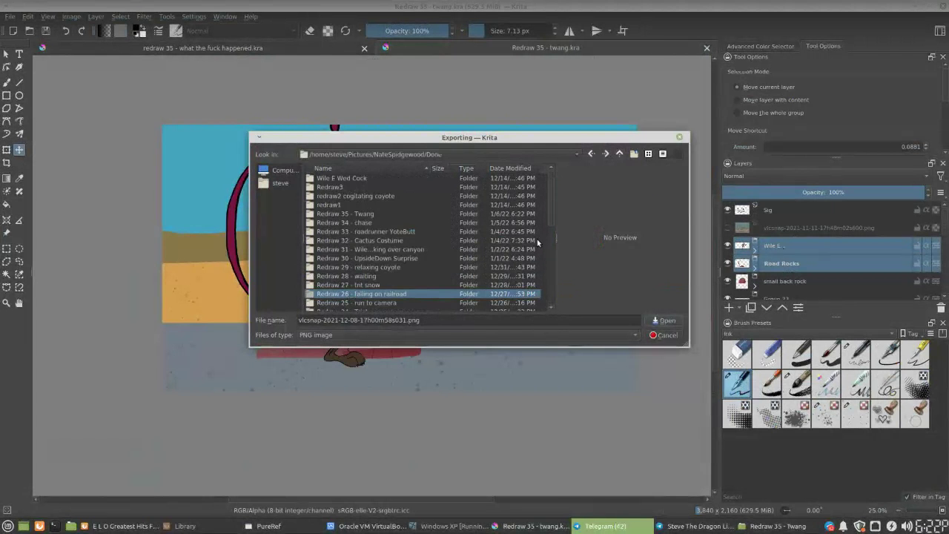
mouse_move(552, 216)
left_mouse_down()
mouse_move(534, 306)
mouse_move(552, 211)
left_mouse_up()
left_click(383, 213)
double_click(382, 212)
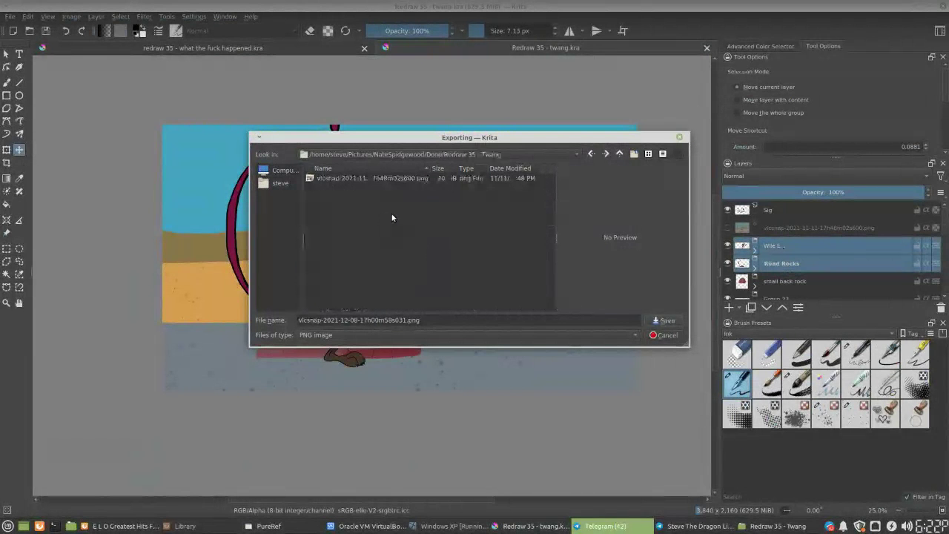
Name the export file Redraw 35 - Twang and export the picture as a PNG image with the offered options
triple_click(450, 321)
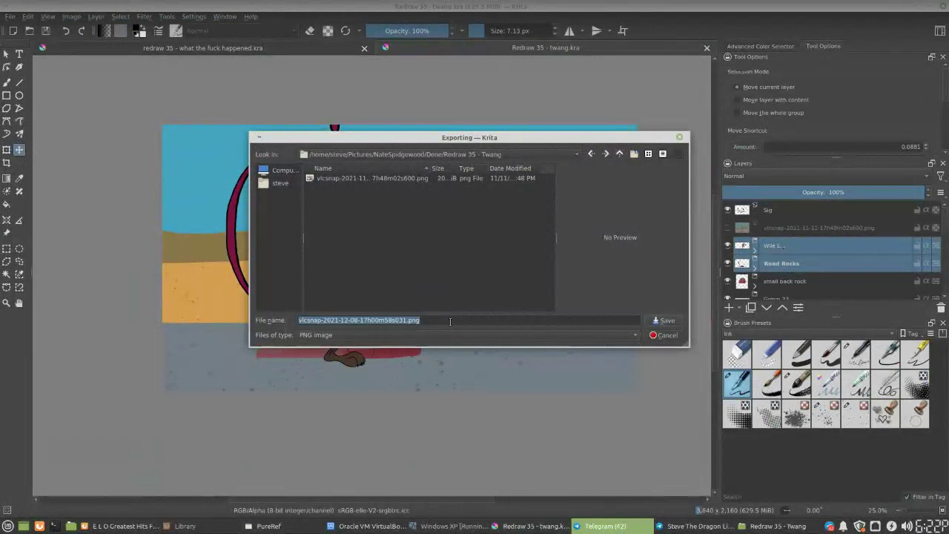
type("Redraw 35")
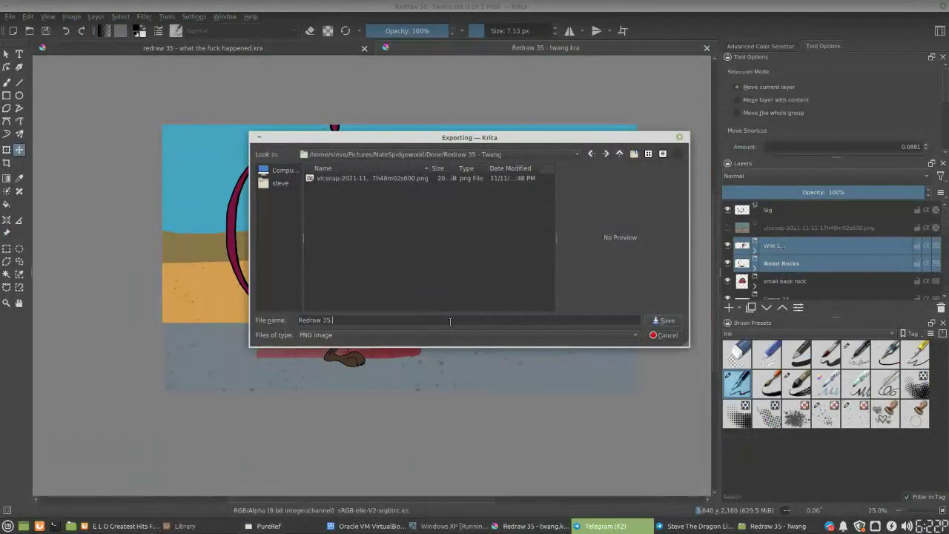
type(" - Twang")
key("Return")
key("Return")
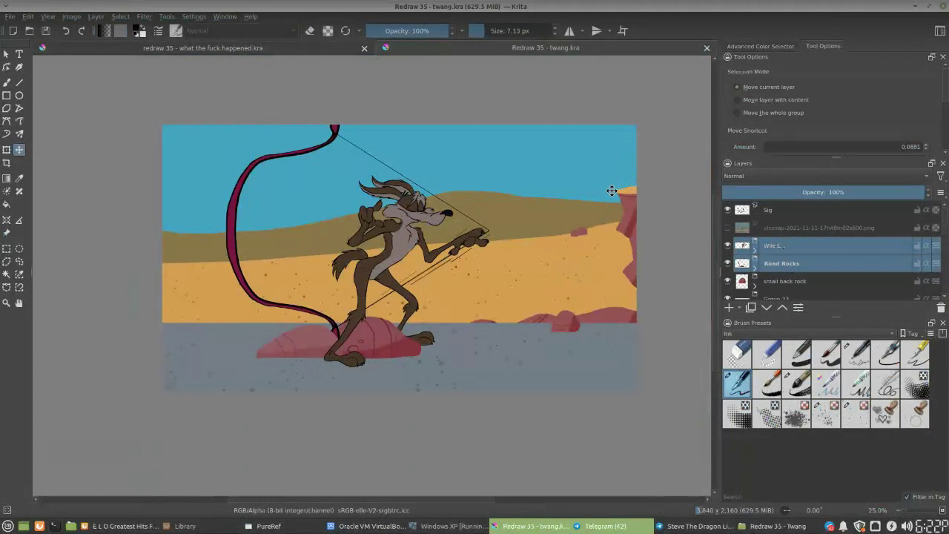
Switch from Krita to the Firefox window
key("alt+Tab")
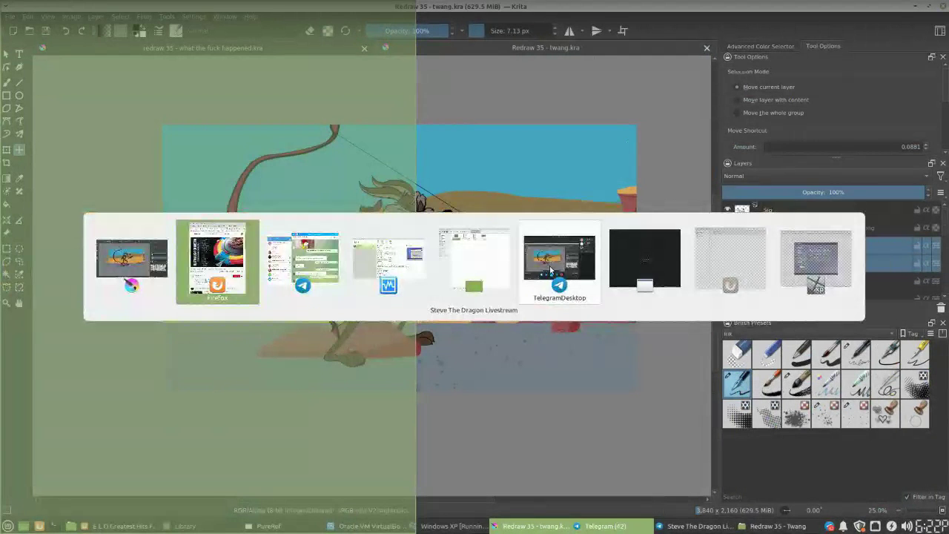